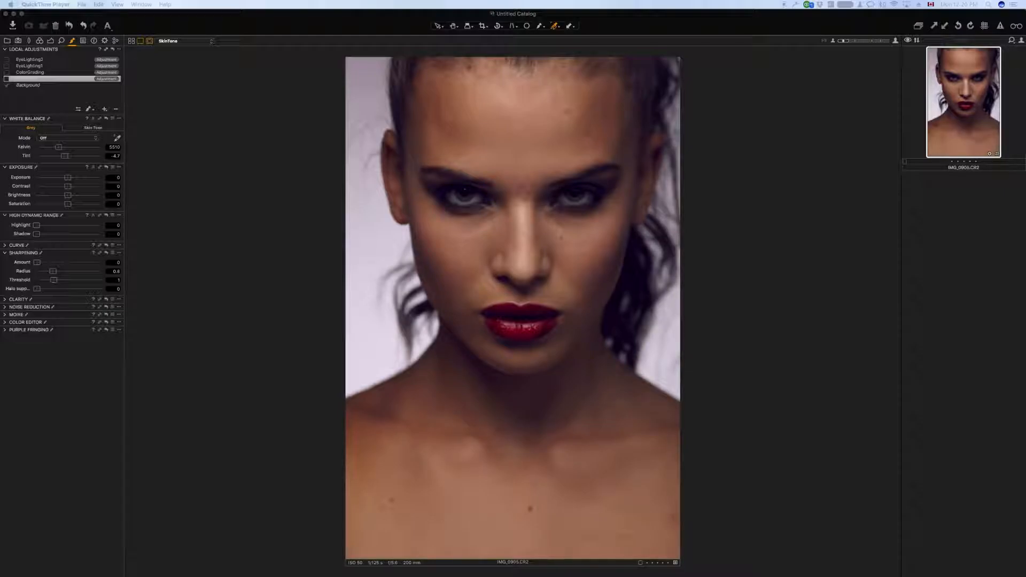
Enable the SkinTone, ColorGrading, EyeLighting1 and EyeLighting2 adjustment layers on the portrait.
left_click(7, 80)
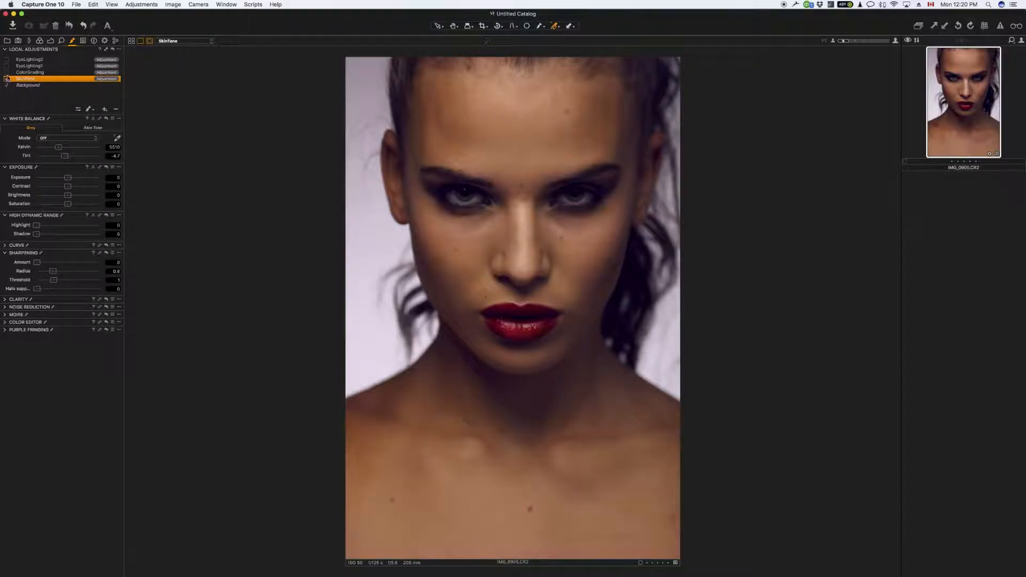
left_click(5, 73)
left_click(5, 79)
left_click(6, 65)
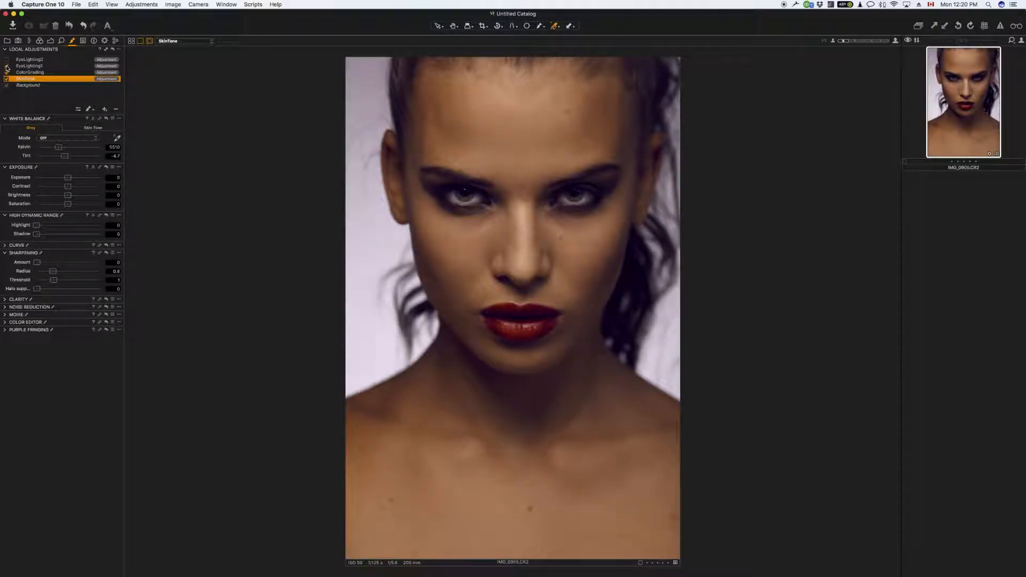
left_click(6, 59)
Export the portrait variant to PracticeImages as a 16-bit uncompressed TIFF, Adobe RGB (1998), 300 px/in, to open with Adobe Photoshop CC 2017.
right_click(969, 100)
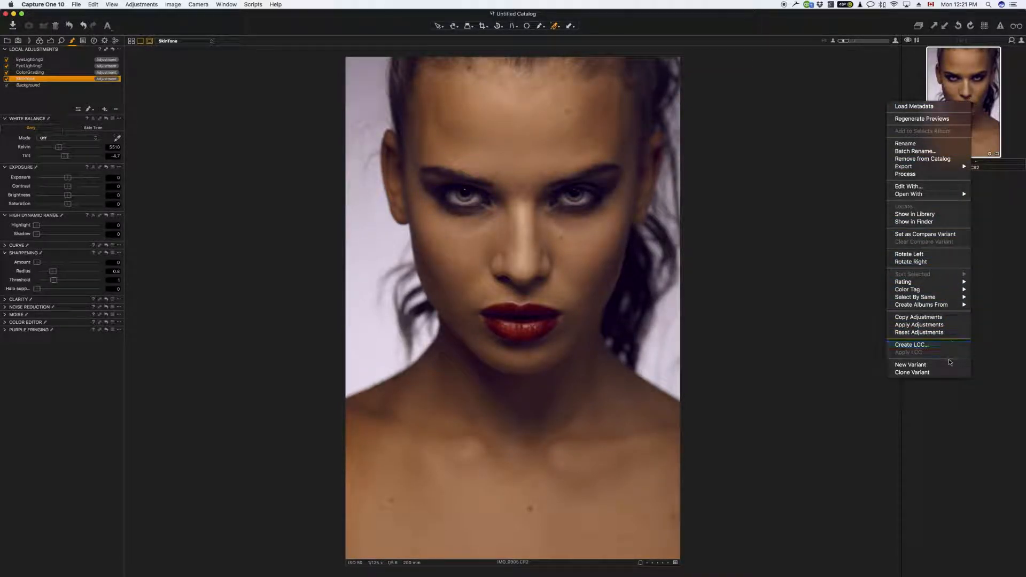
mouse_move(955, 167)
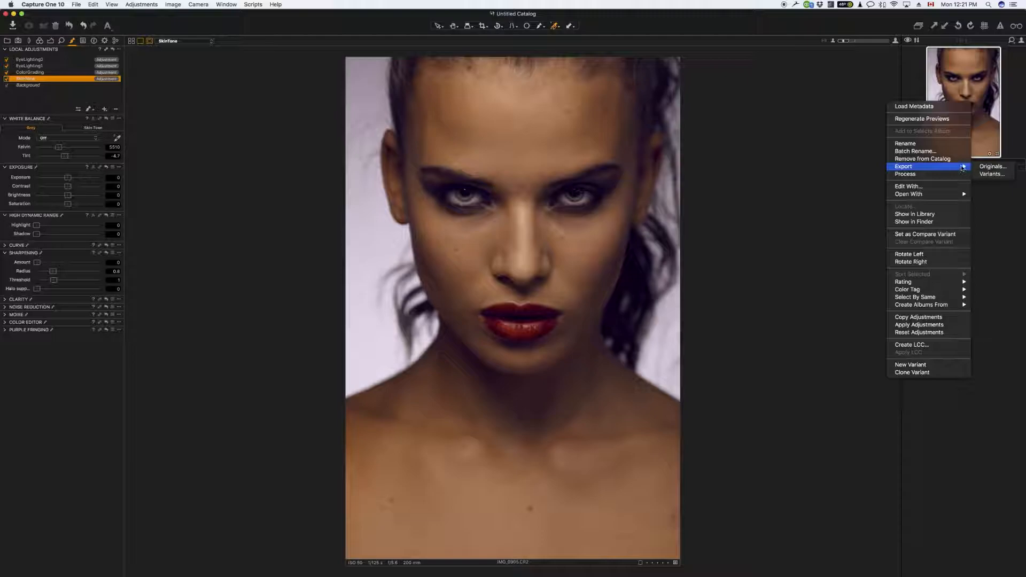
left_click(993, 174)
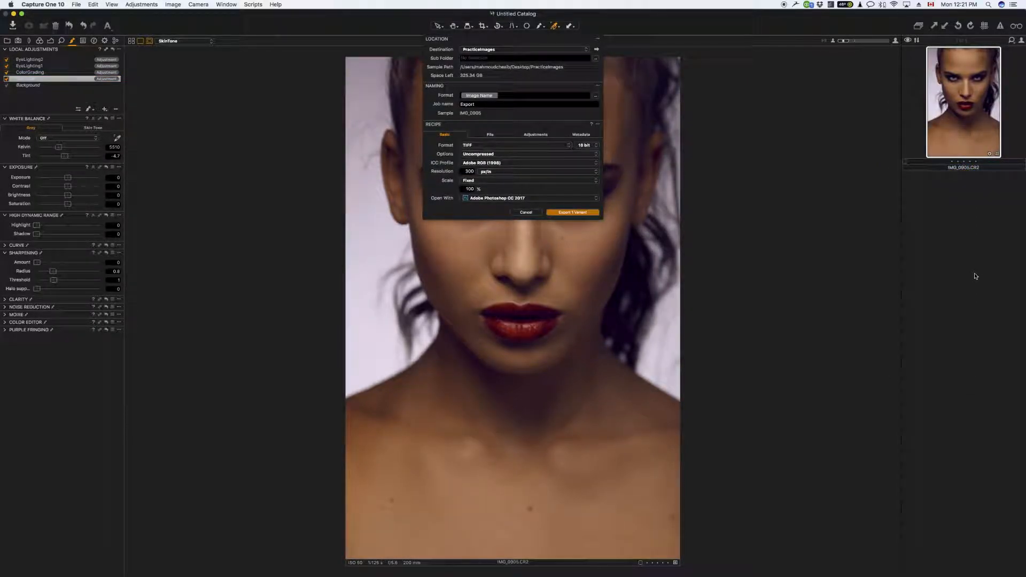
left_click(580, 213)
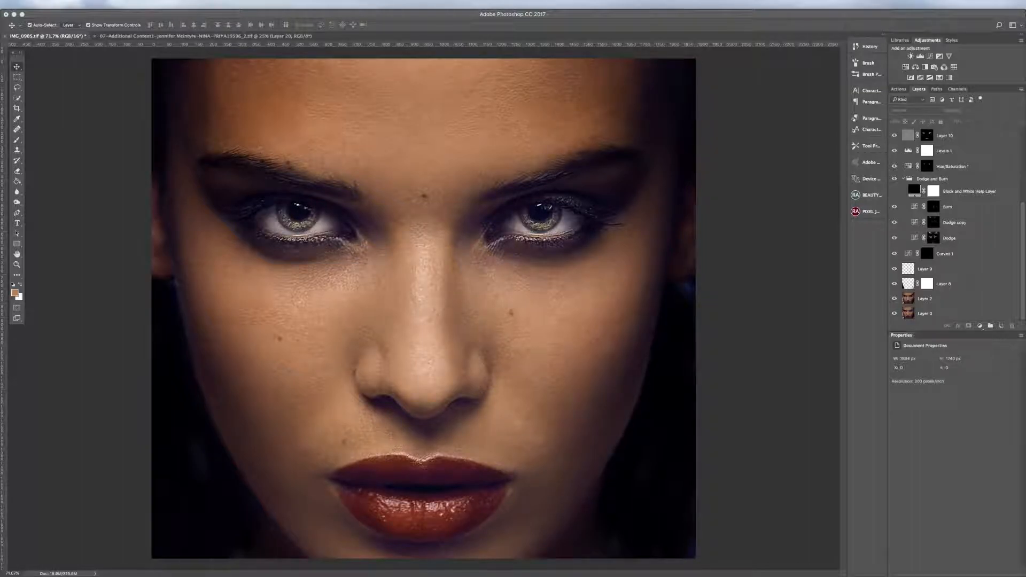
key("super+Tab")
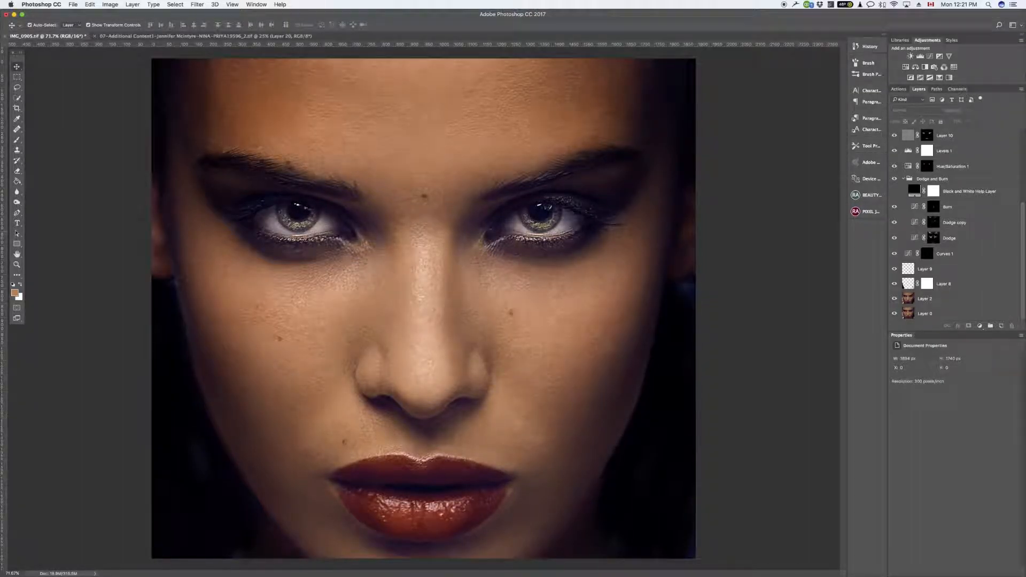
key("super+Tab")
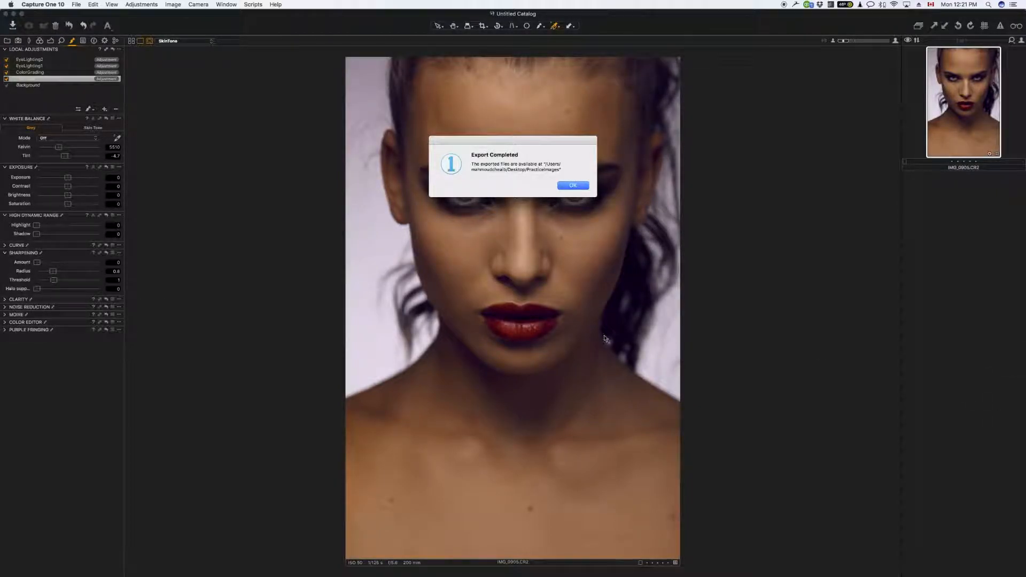
left_click(570, 187)
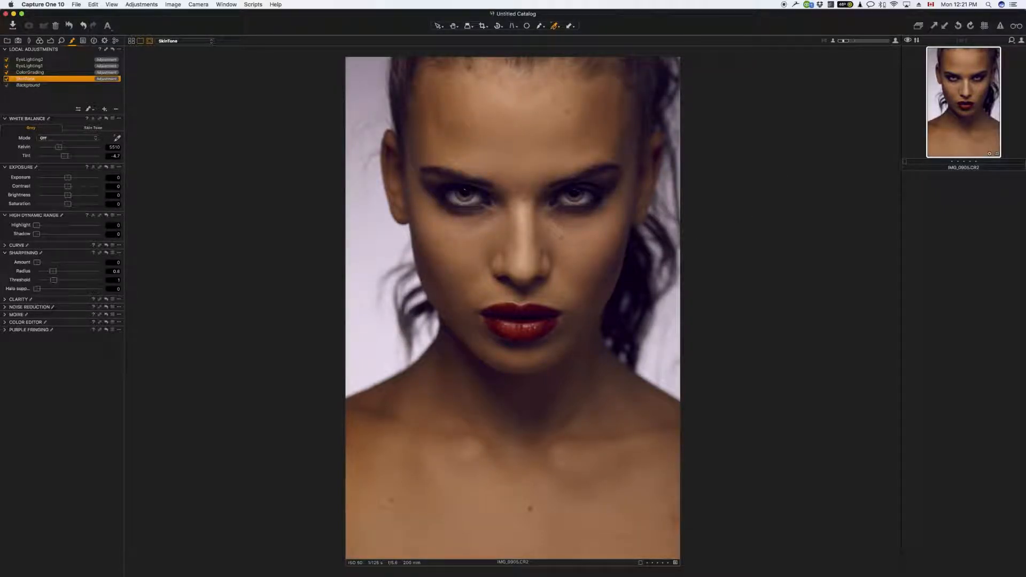
Switch to Photoshop and compare the retouched portrait with the original by repeatedly showing Layer 0 alone and with all layers.
left_click(15, 14)
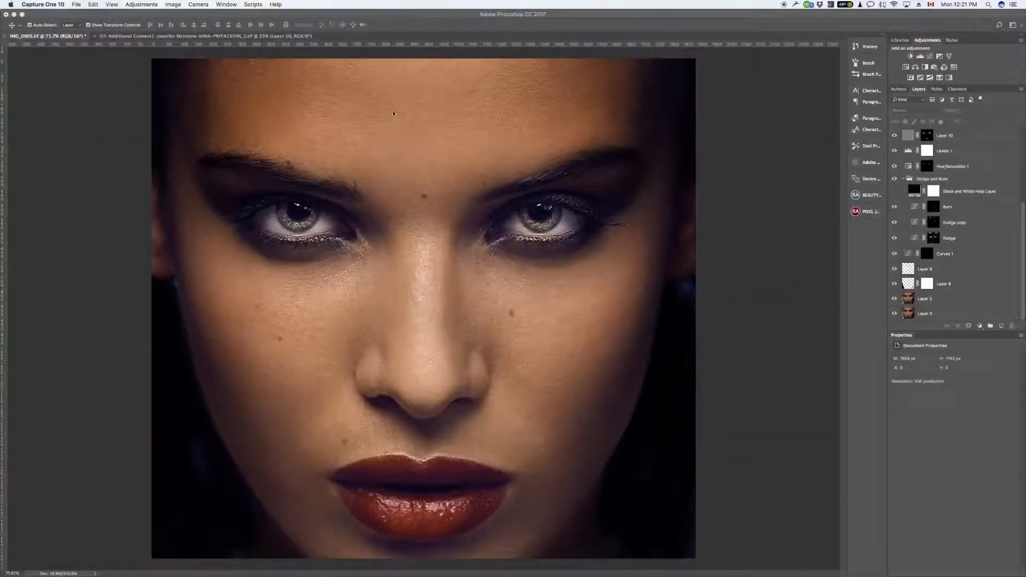
left_click(222, 14)
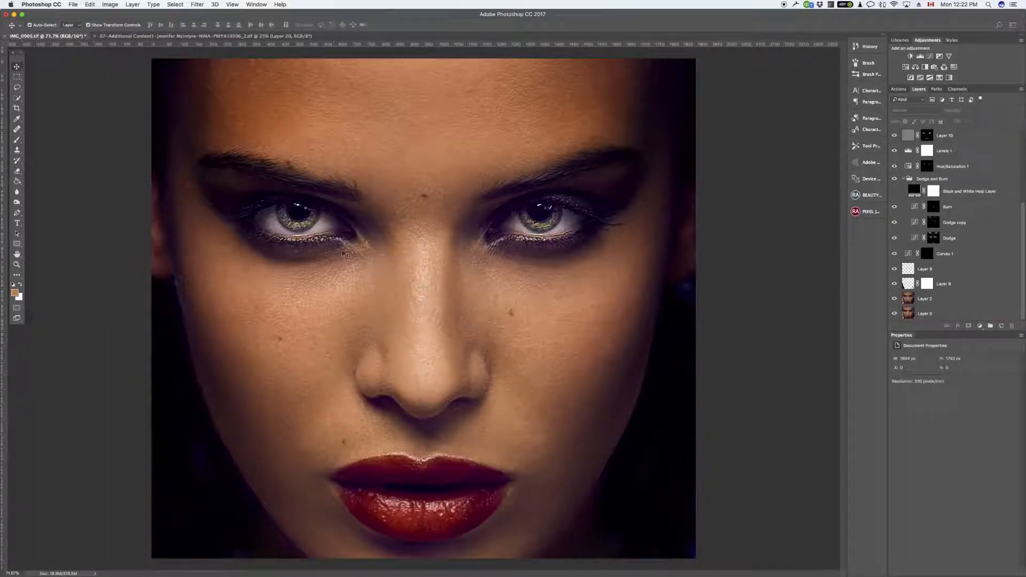
scroll(926, 239, "up", 1)
scroll(926, 239, "down", 1)
left_click(894, 314, "alt")
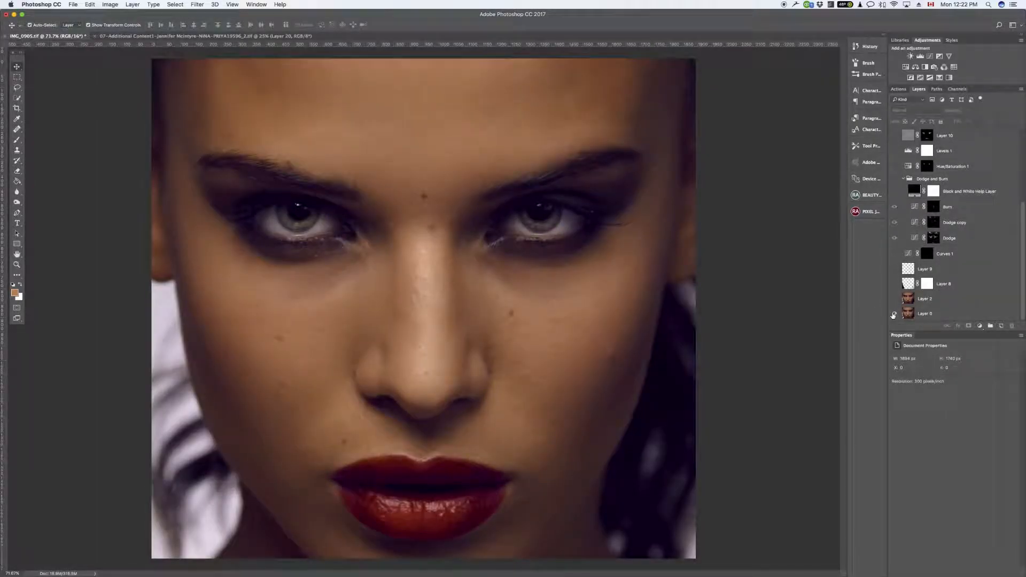
left_click(894, 314, "alt")
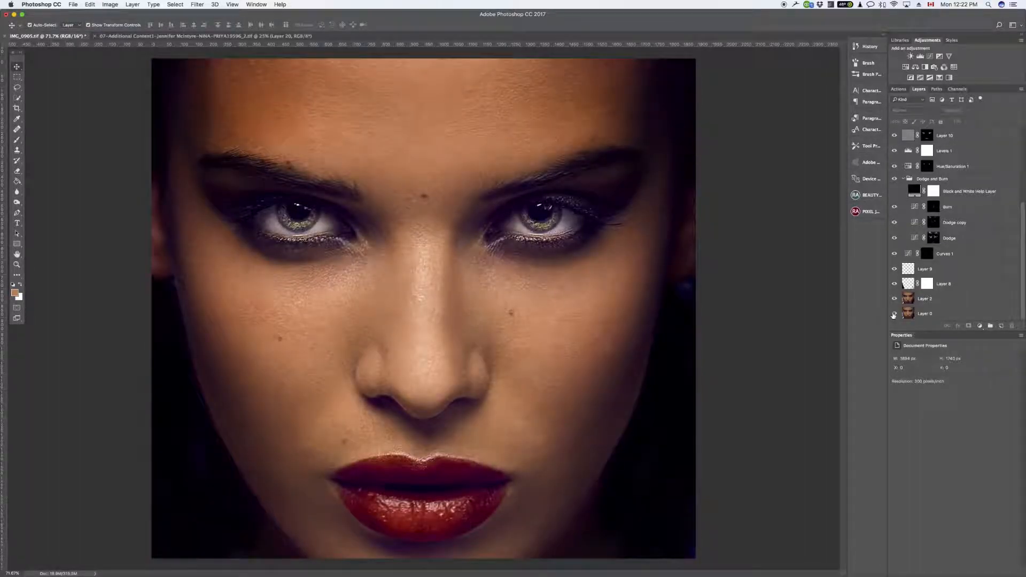
left_click(894, 313, "alt")
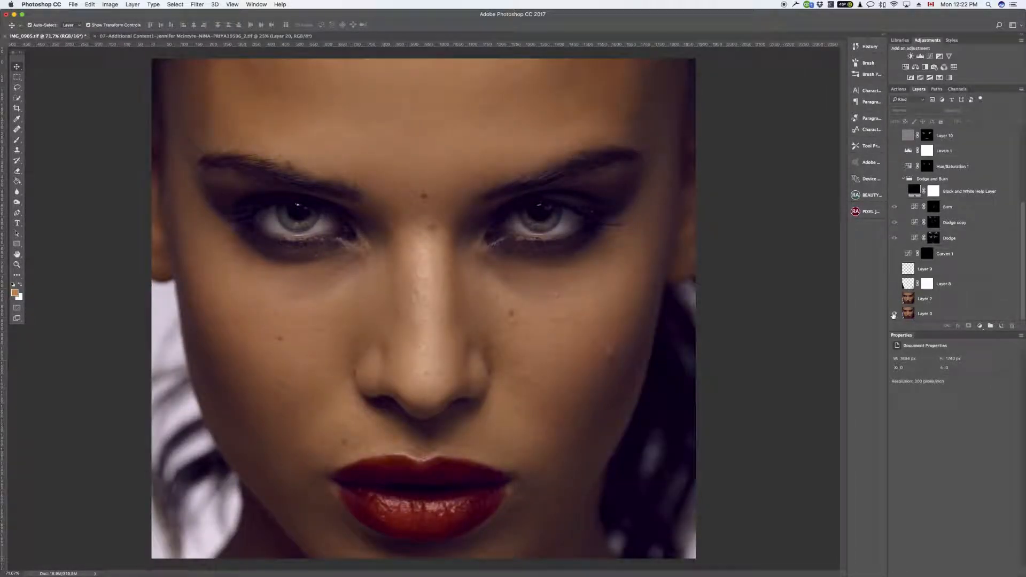
left_click(894, 314, "alt")
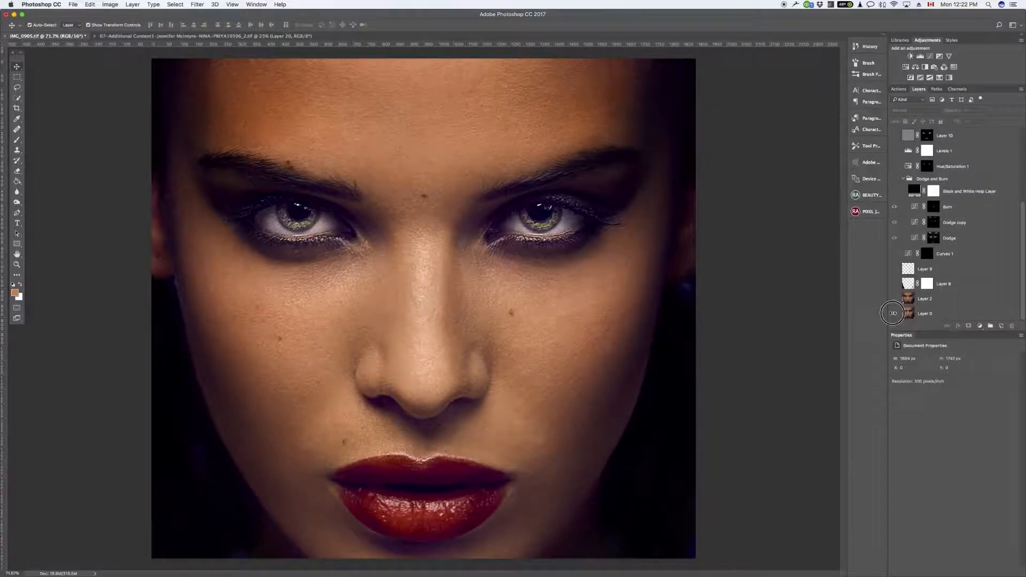
left_click(894, 315, "alt")
left_click(894, 315, "alt")
left_click(894, 314, "alt")
left_click(894, 314, "alt")
left_click(893, 315, "alt")
left_click(894, 315, "alt")
left_click(894, 314, "alt")
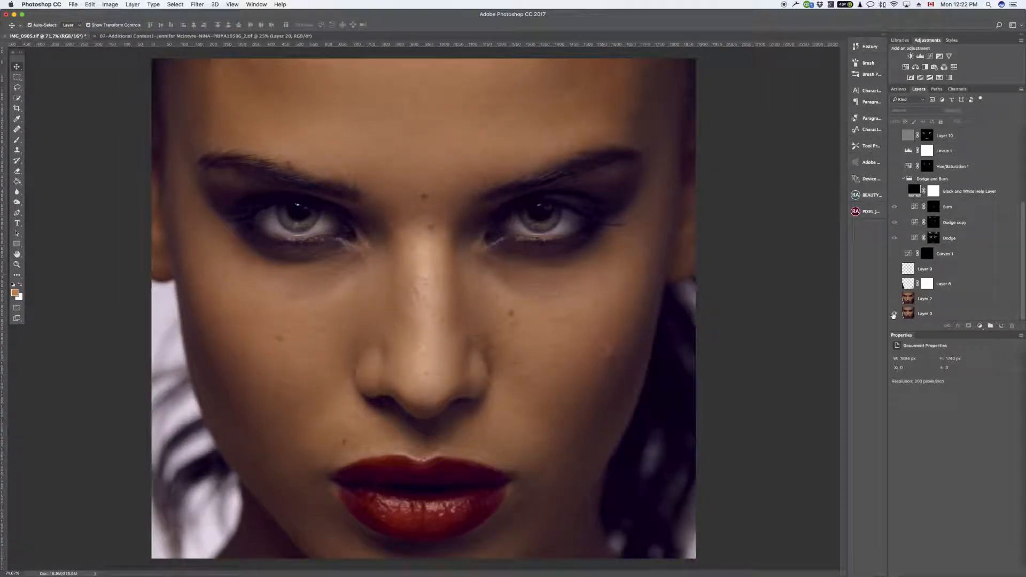
left_click(893, 315, "alt")
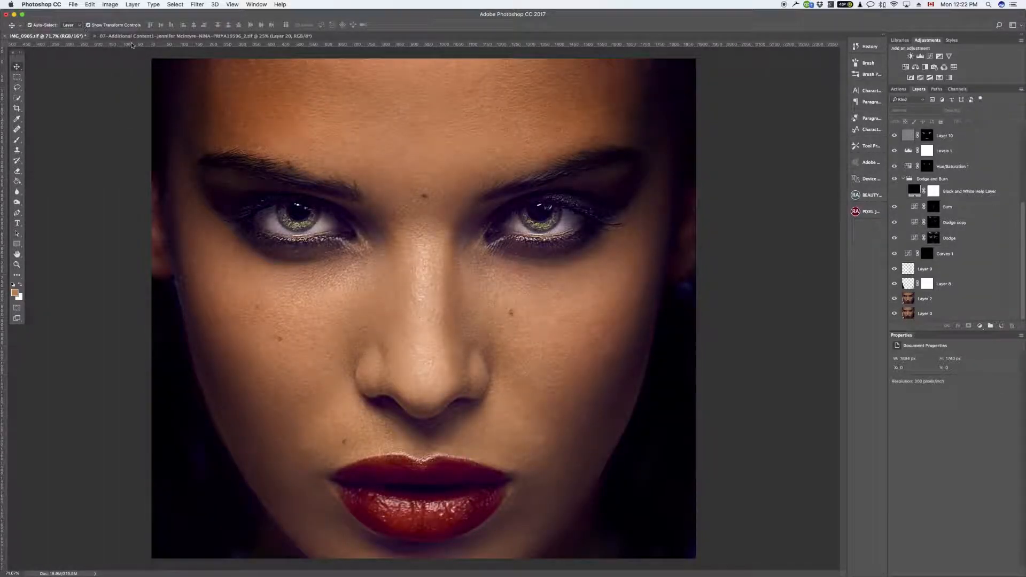
Switch back to Capture One and export the portrait variant again as a 16-bit uncompressed TIFF for Adobe Photoshop CC 2017.
left_click(13, 14)
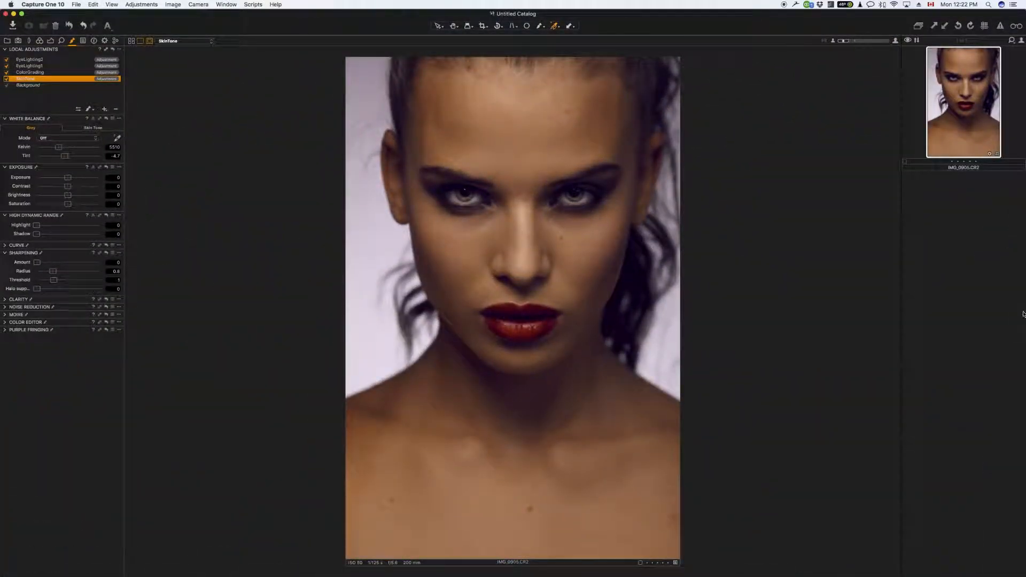
right_click(563, 286)
mouse_move(607, 336)
left_click(658, 344)
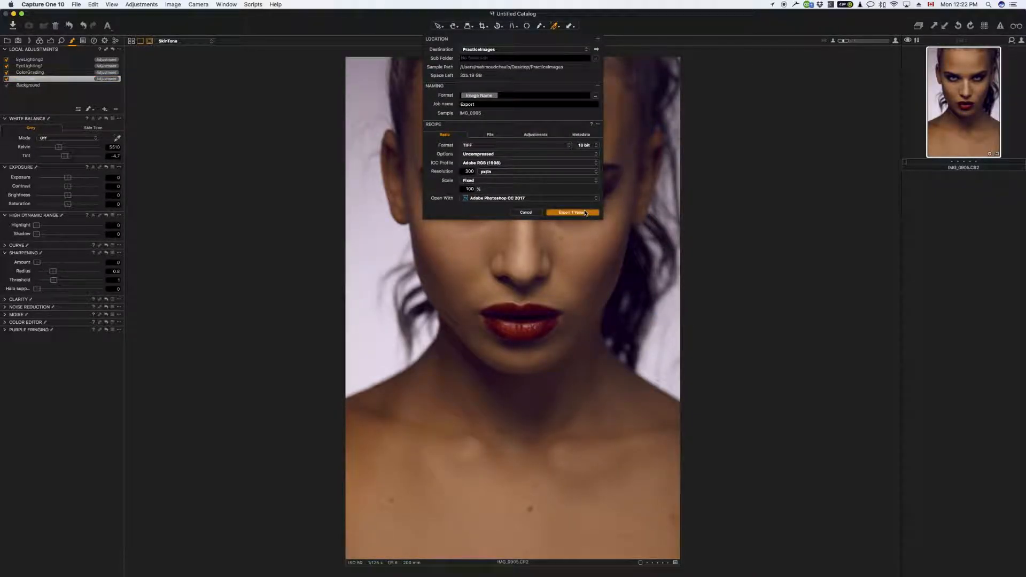
left_click(584, 213)
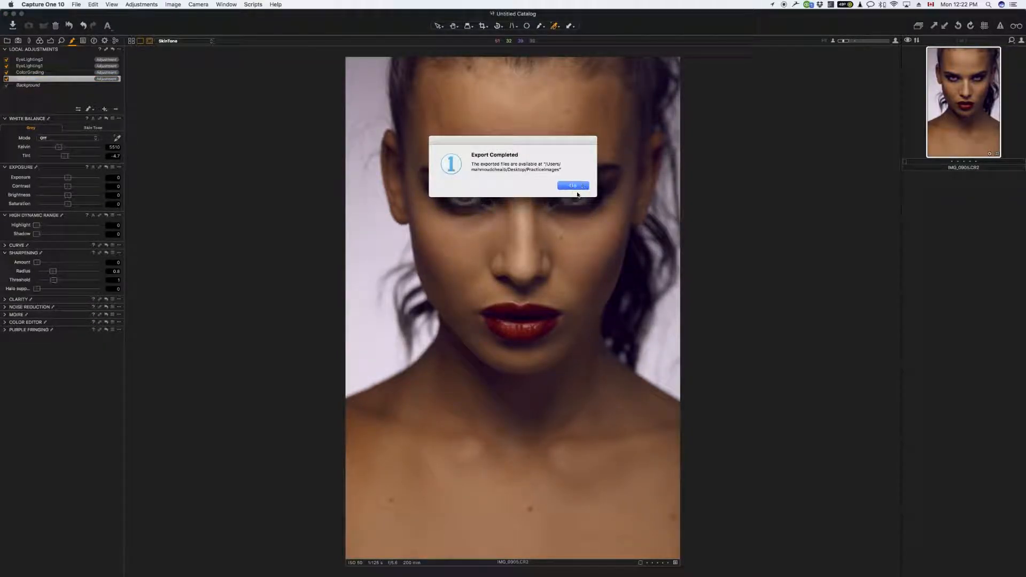
left_click(576, 187)
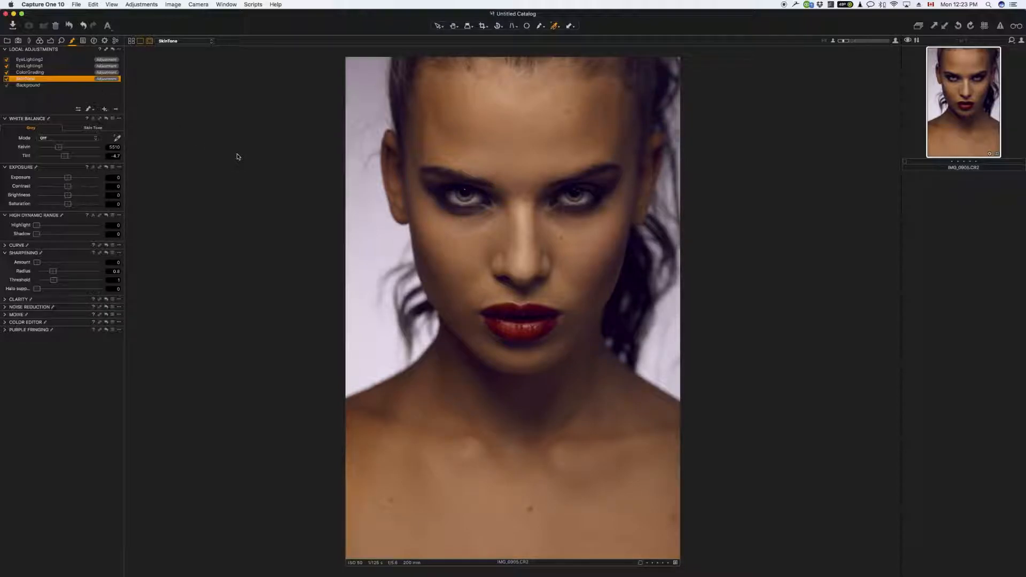
Switch to Photoshop and bring the layered IMG_0905.tif document to the front.
key("super+Tab")
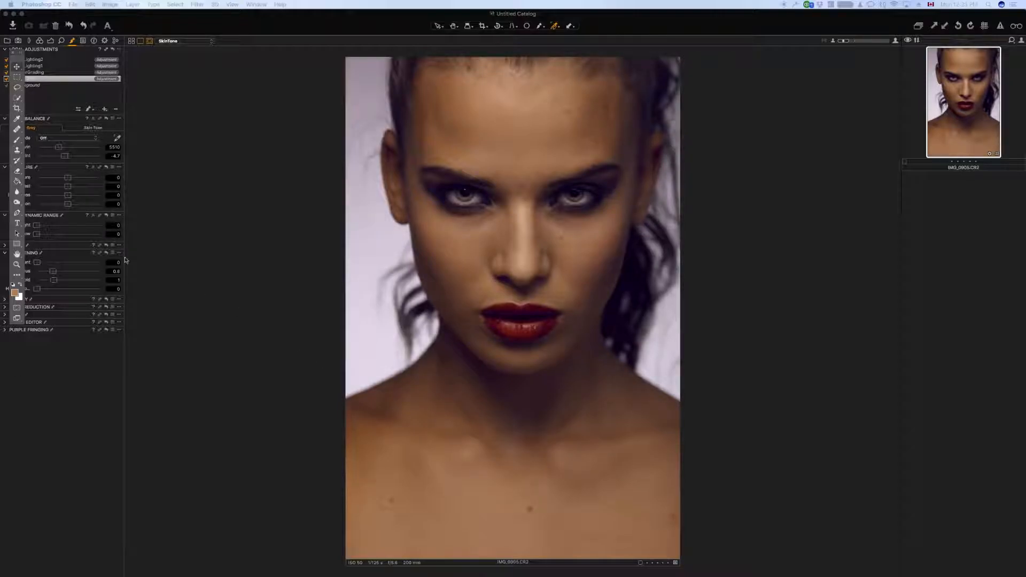
left_click(13, 13)
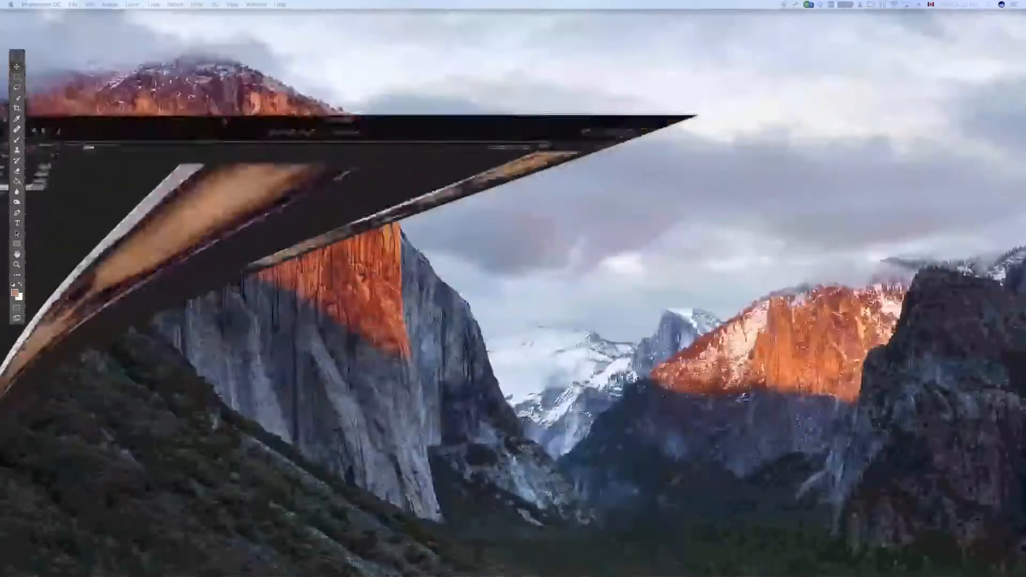
left_click_drag(20, 62, 22, 63)
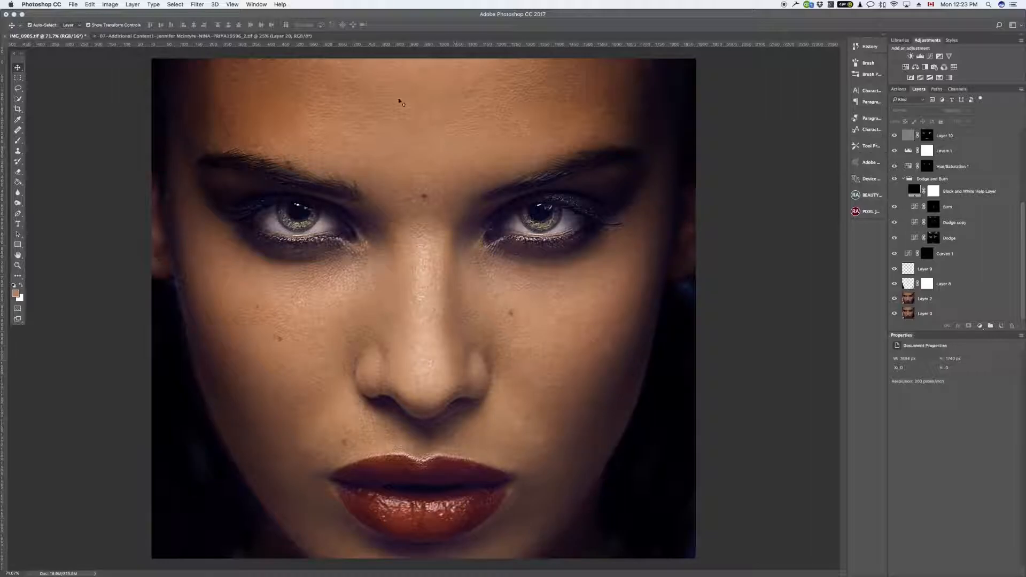
left_click(252, 36)
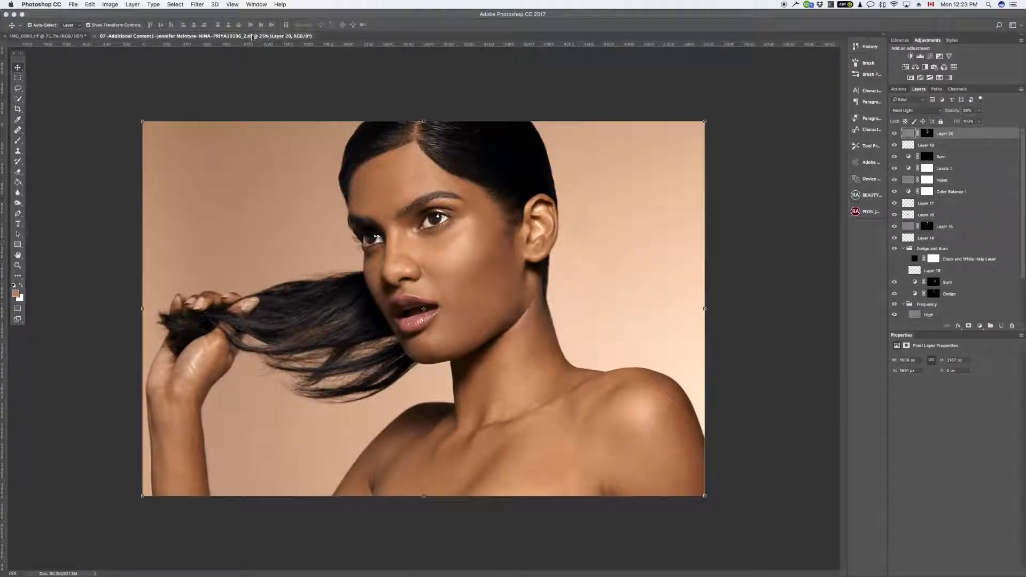
left_click(47, 36)
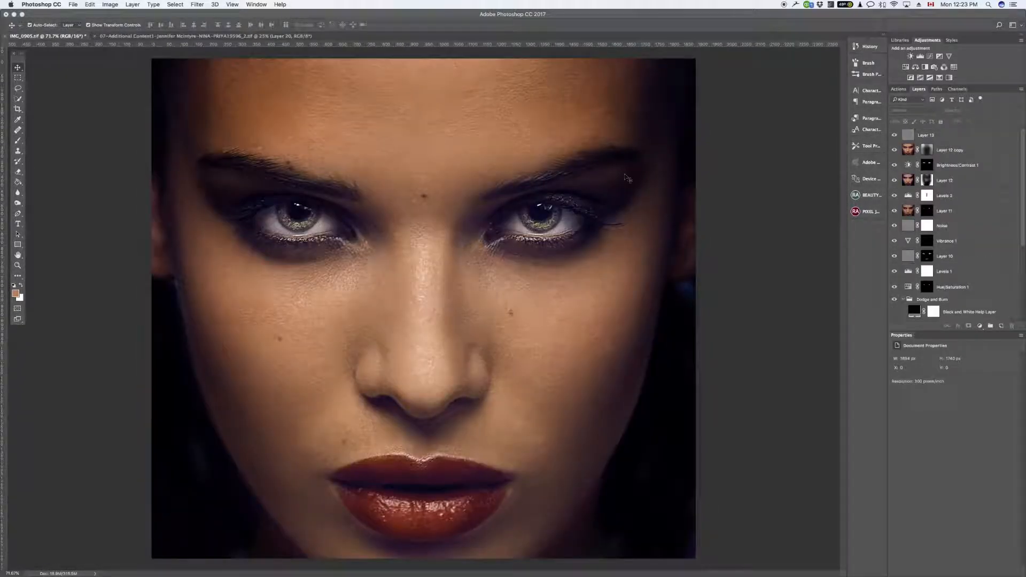
Hide every layer above Layer 0 and expand the canvas with the Crop tool past the edges of the portrait.
scroll(895, 217, "down", 5)
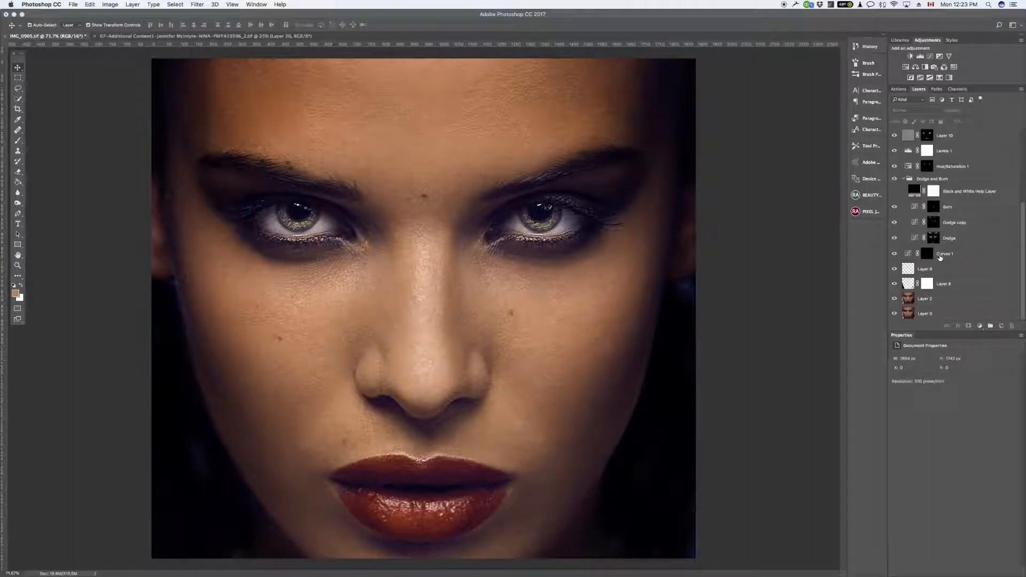
left_click_drag(894, 299, 897, 90)
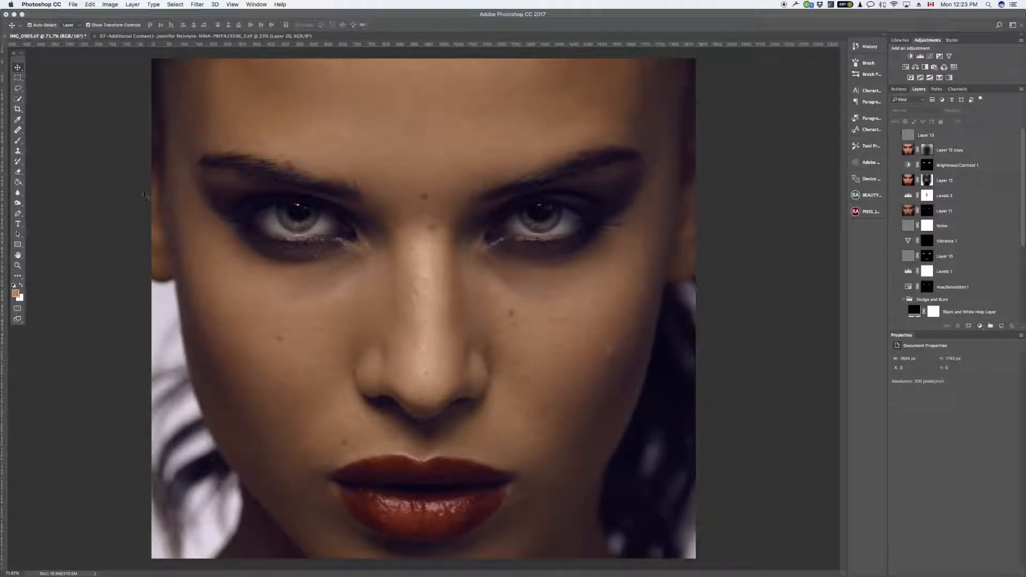
left_click(18, 109)
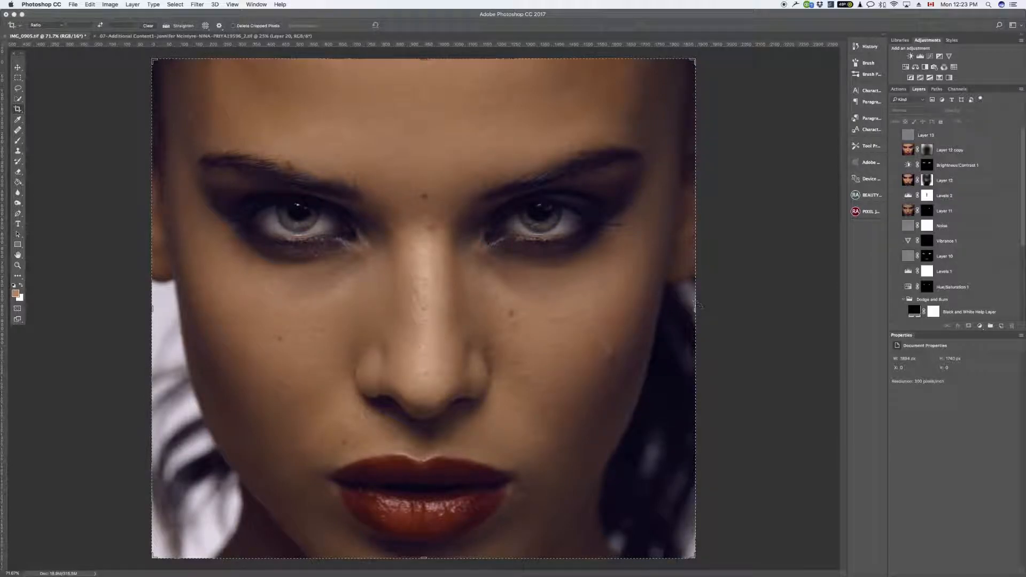
left_click_drag(695, 61, 527, 345)
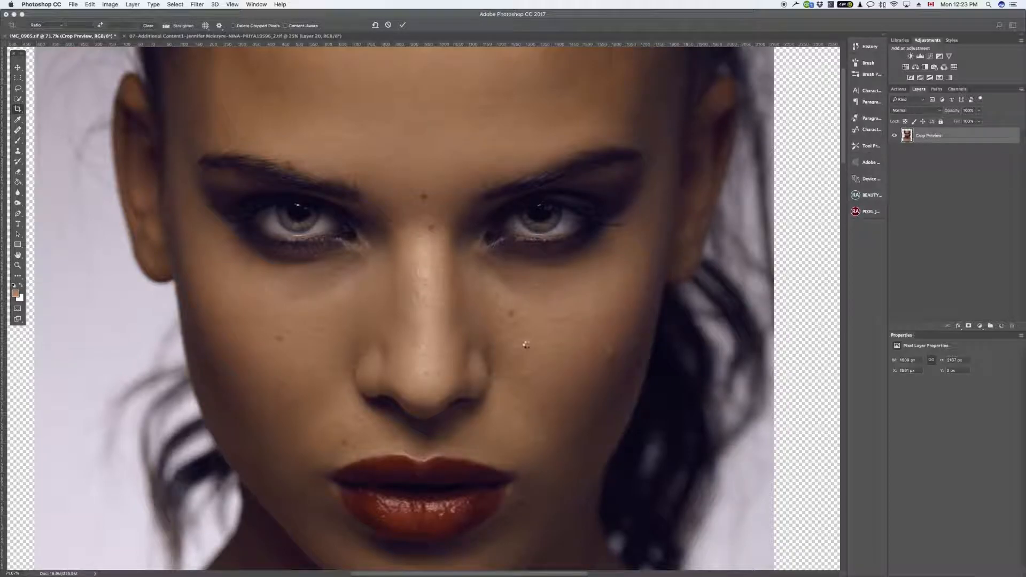
key("super+minus")
key("super+minus")
key("super+minus")
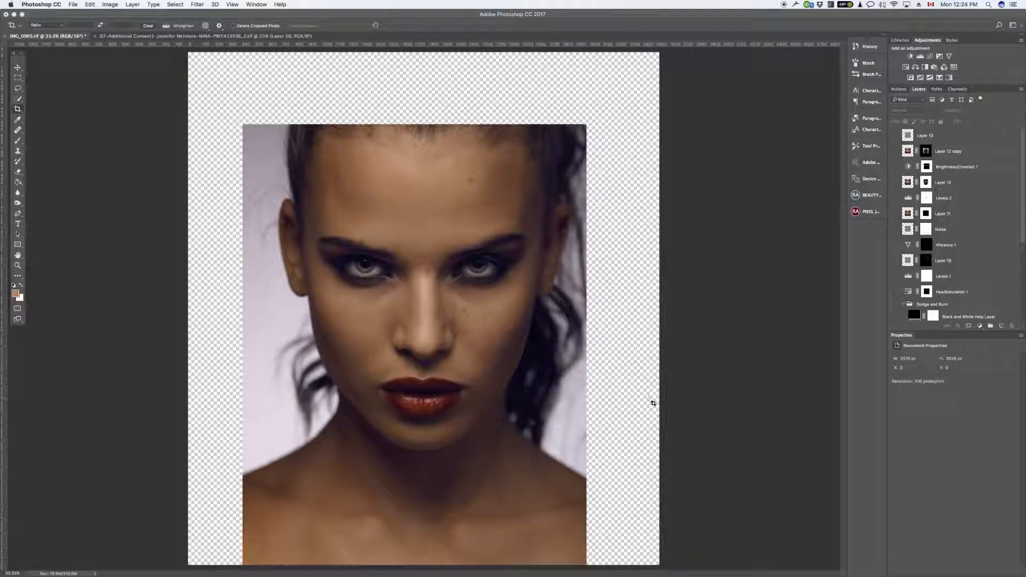
Crop the canvas to the edges of the full portrait, removing the transparent margins around it.
left_click(20, 109)
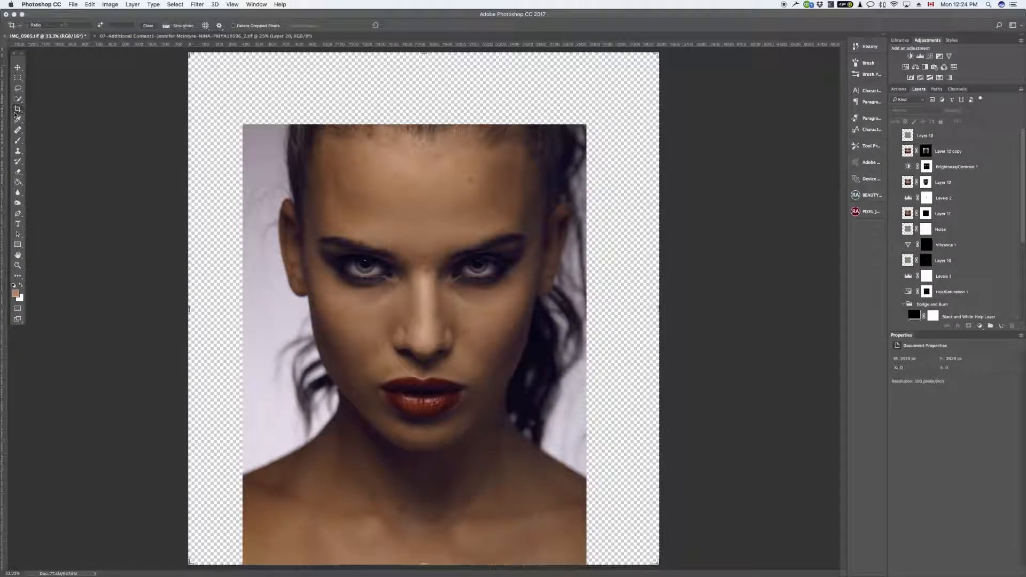
left_click_drag(432, 61, 429, 88)
left_click_drag(658, 309, 624, 322)
left_click_drag(226, 309, 253, 309)
left_click_drag(424, 528, 438, 545)
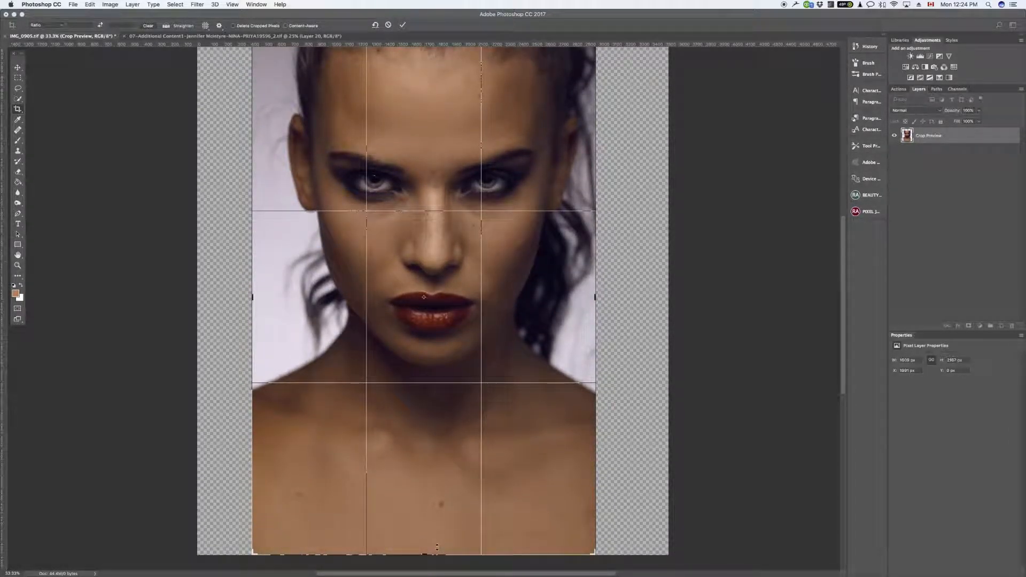
key("super+z")
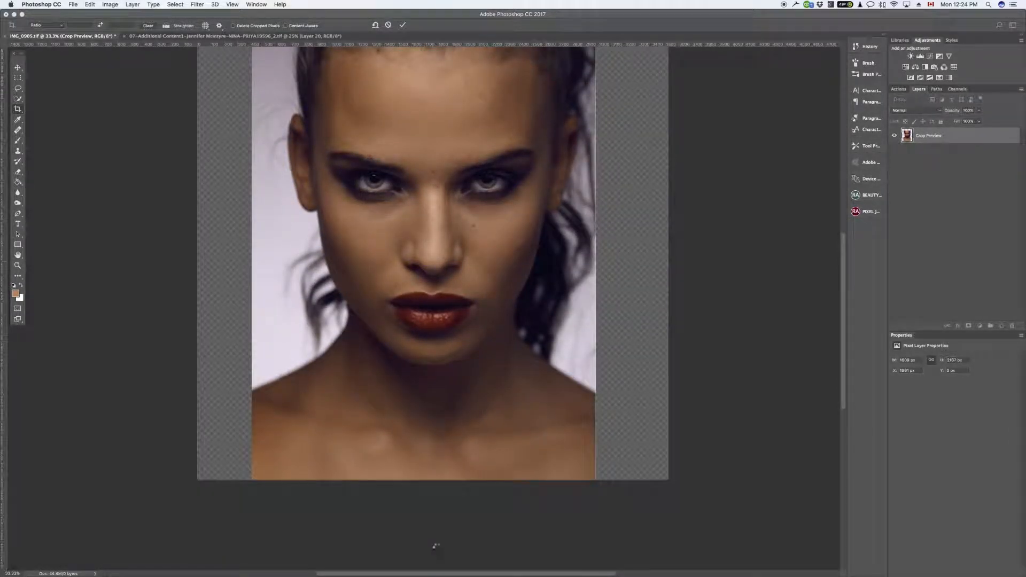
key("super+z")
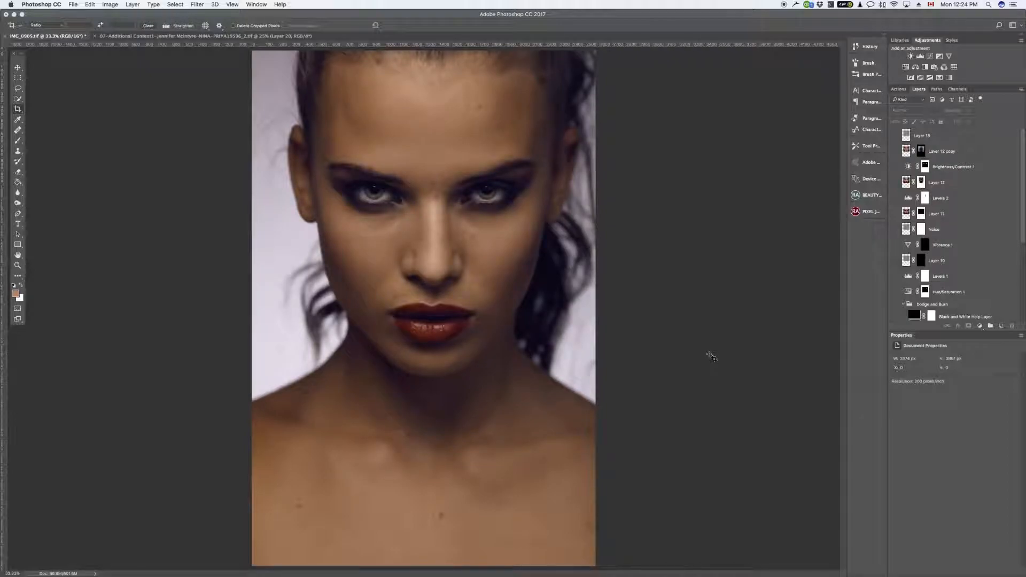
left_click_drag(255, 337, 261, 345)
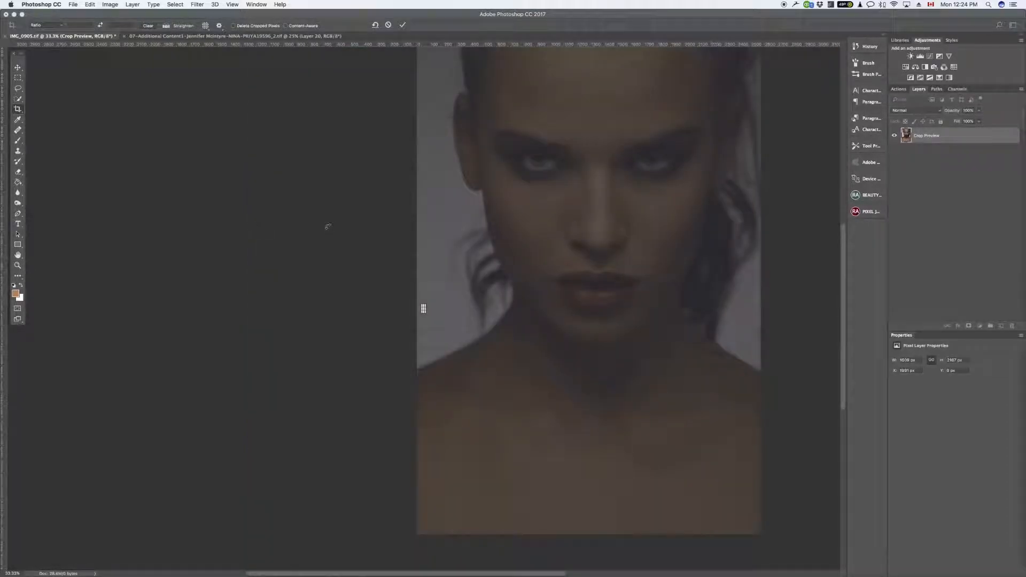
left_click_drag(468, 84, 498, 76)
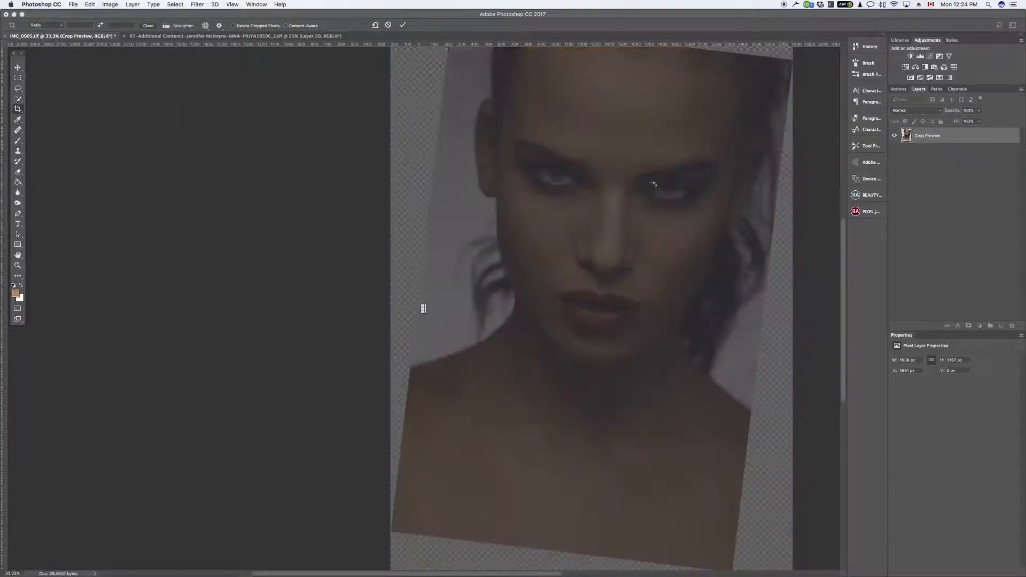
left_click(18, 70)
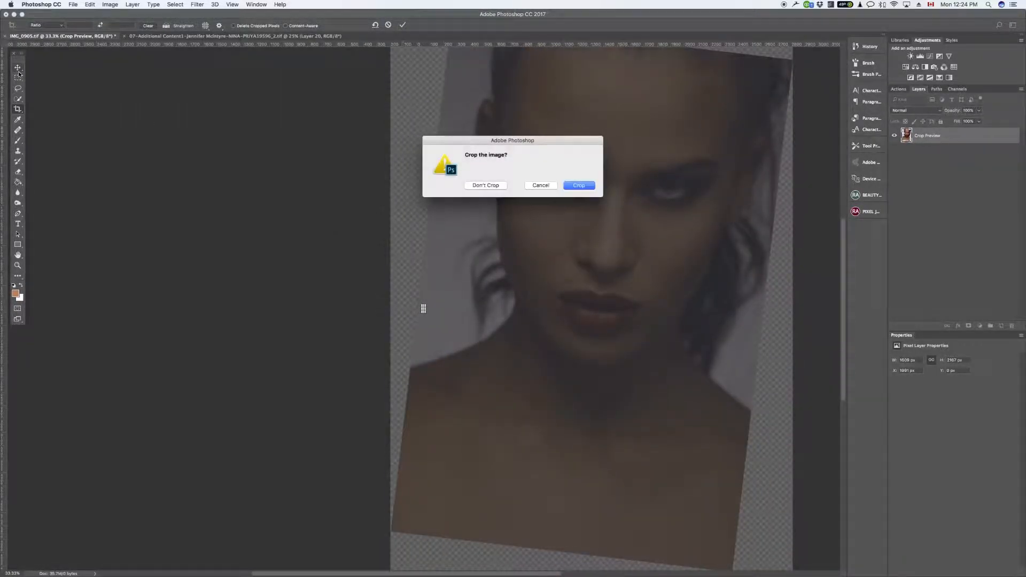
left_click(487, 186)
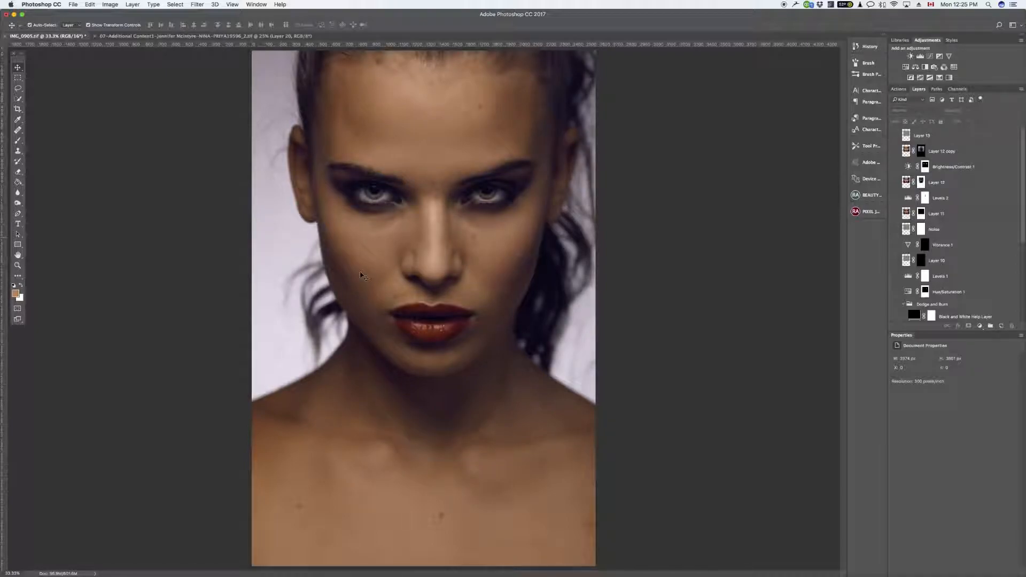
Crop the portrait to a landscape close-up of the face, about 1624 px high, from just above the eyebrows to the chin.
left_click(18, 109)
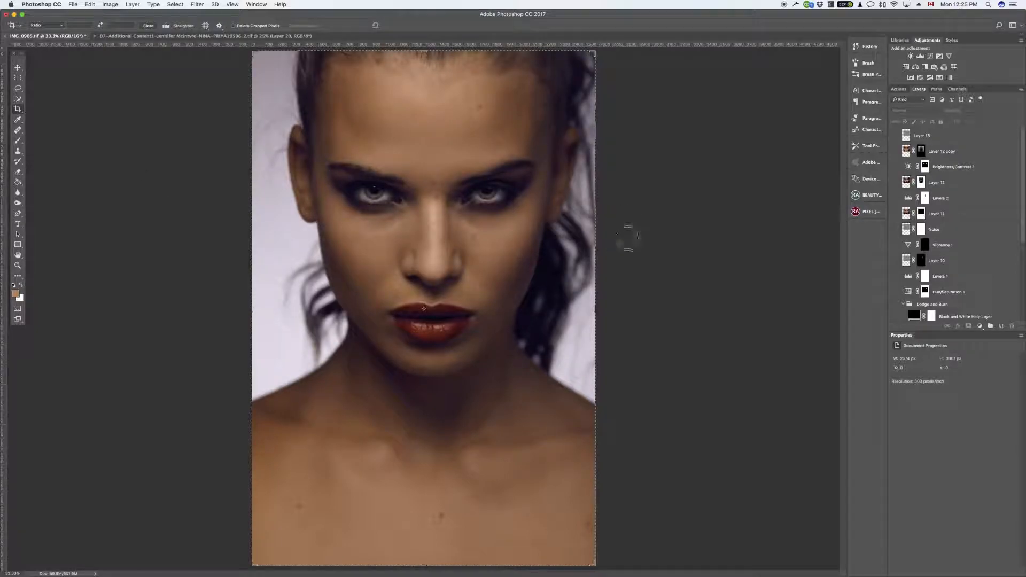
left_click_drag(426, 59, 437, 101)
left_click_drag(435, 518, 436, 418)
key("super+z")
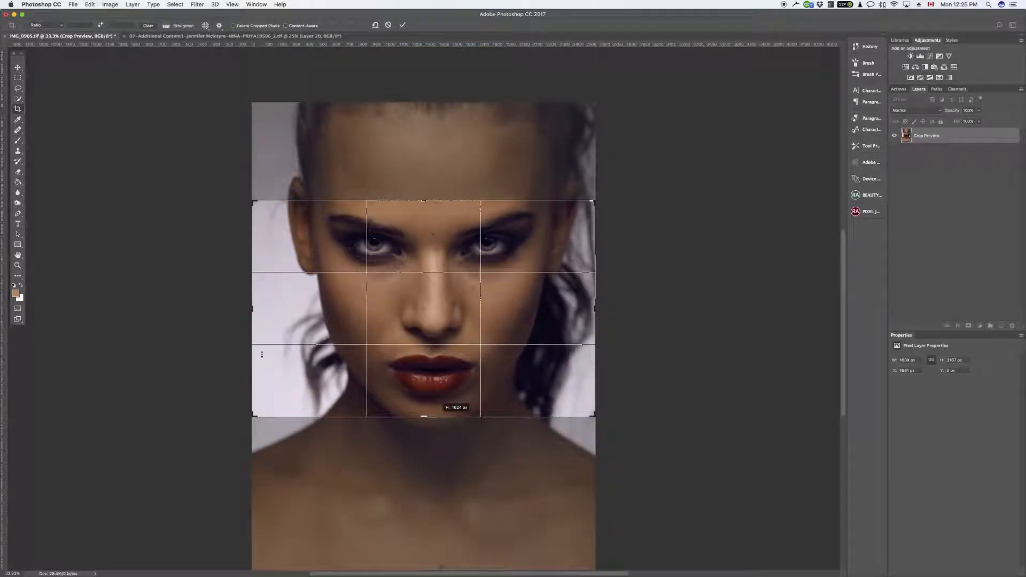
left_click_drag(250, 309, 262, 310)
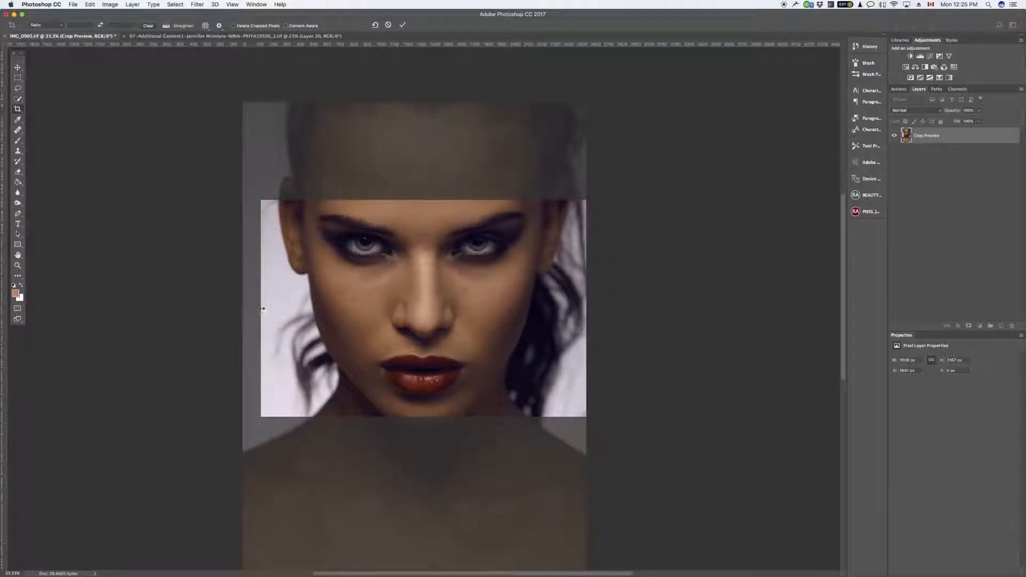
key("Return")
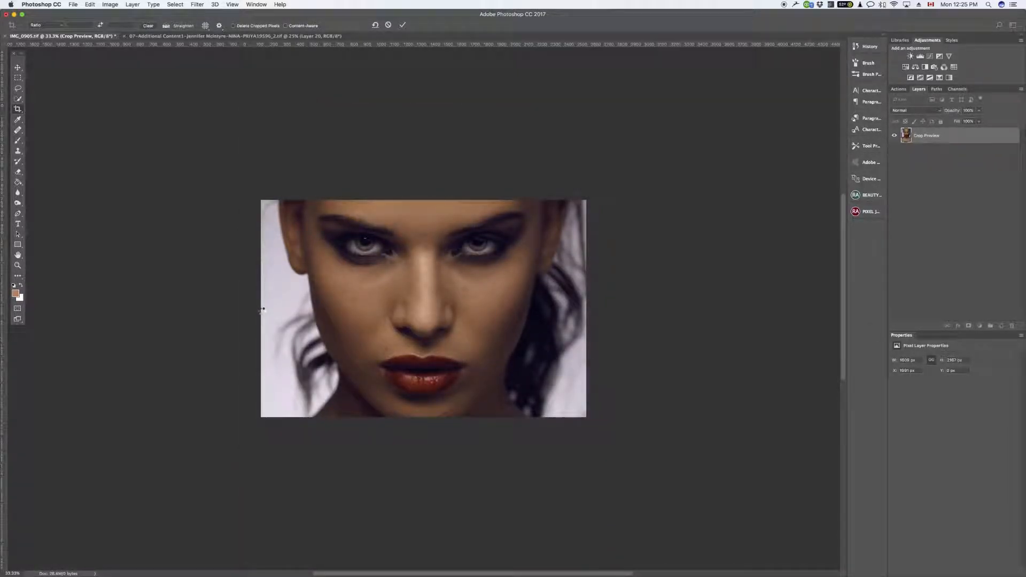
Place a vertical guide down the middle of the face, running along the nose.
key("super+plus")
key("super+plus")
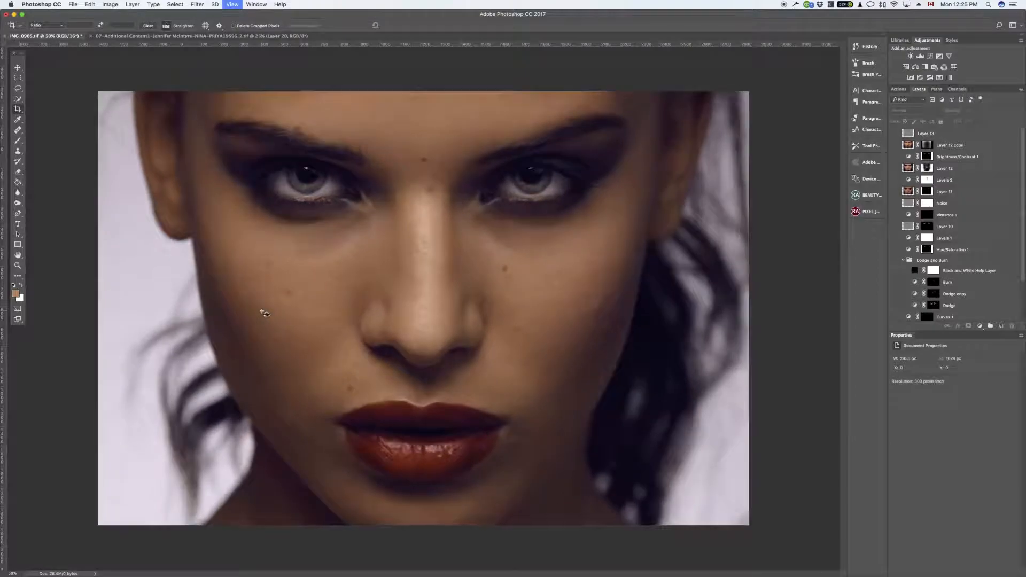
key("super+r")
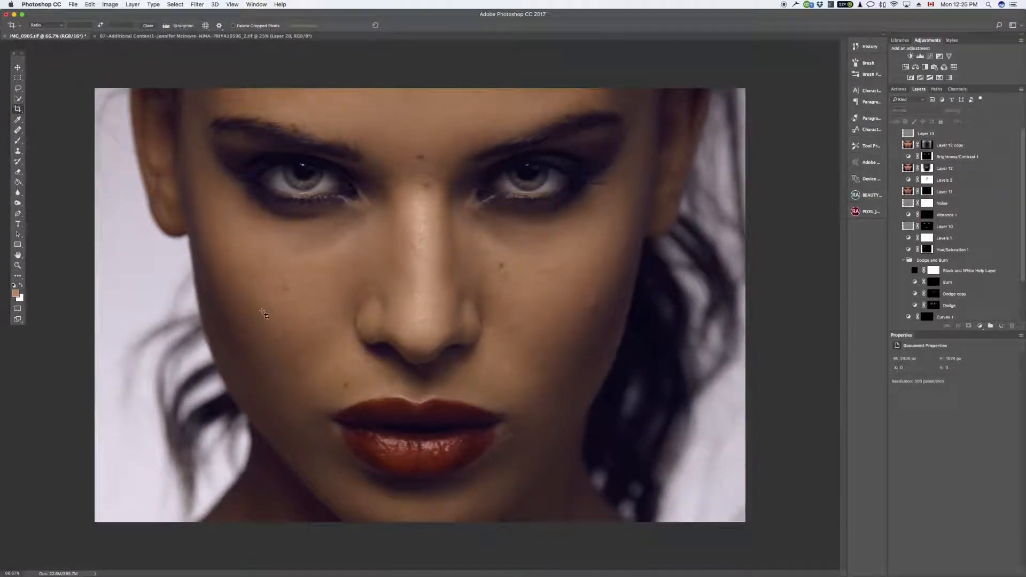
key("super+r")
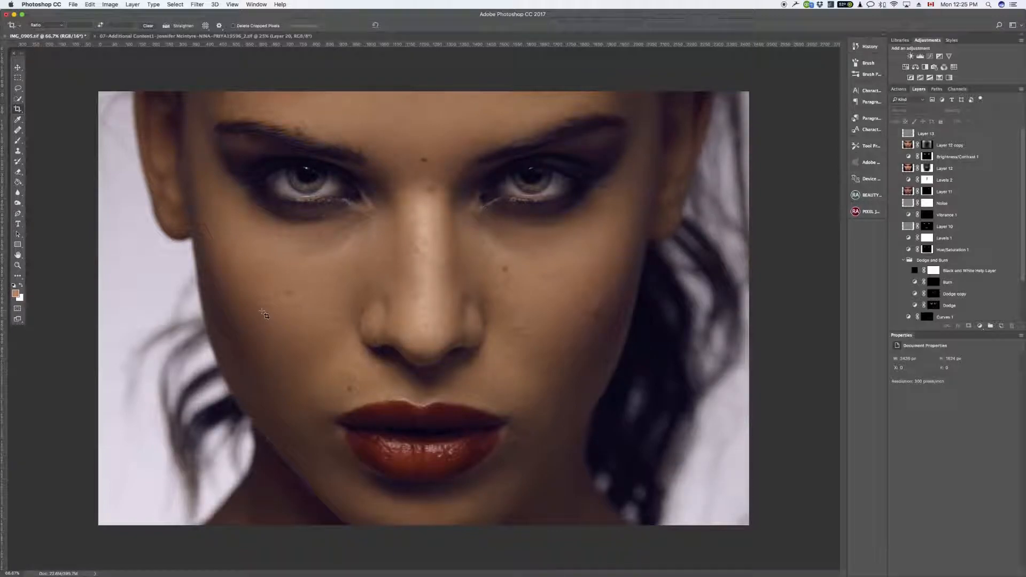
left_click_drag(5, 471, 424, 484)
key("super+z")
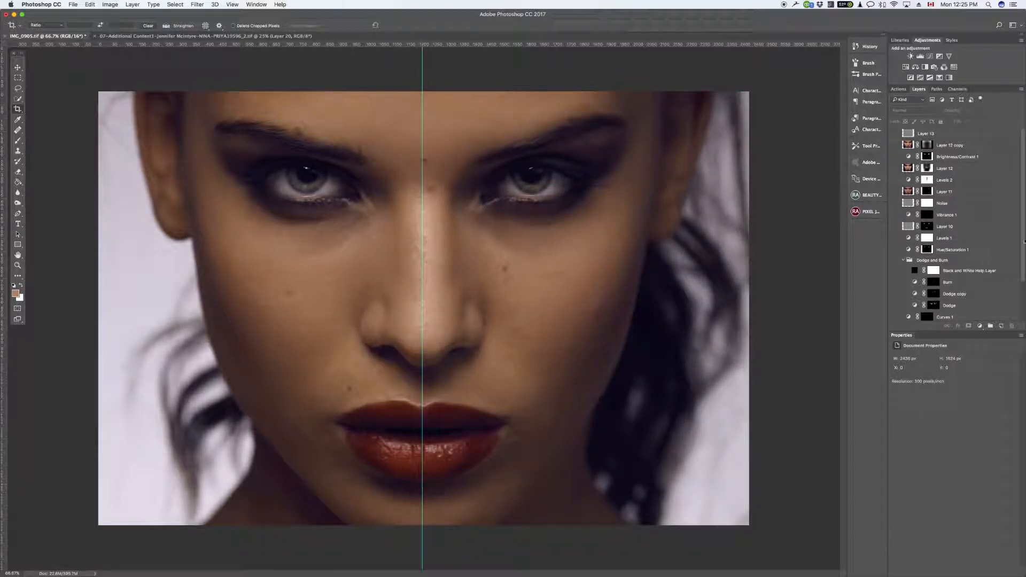
Gather all the hidden layers above Layer 0 into one group, keep it hidden, and select Layer 0.
left_click_drag(1023, 274, 1021, 319)
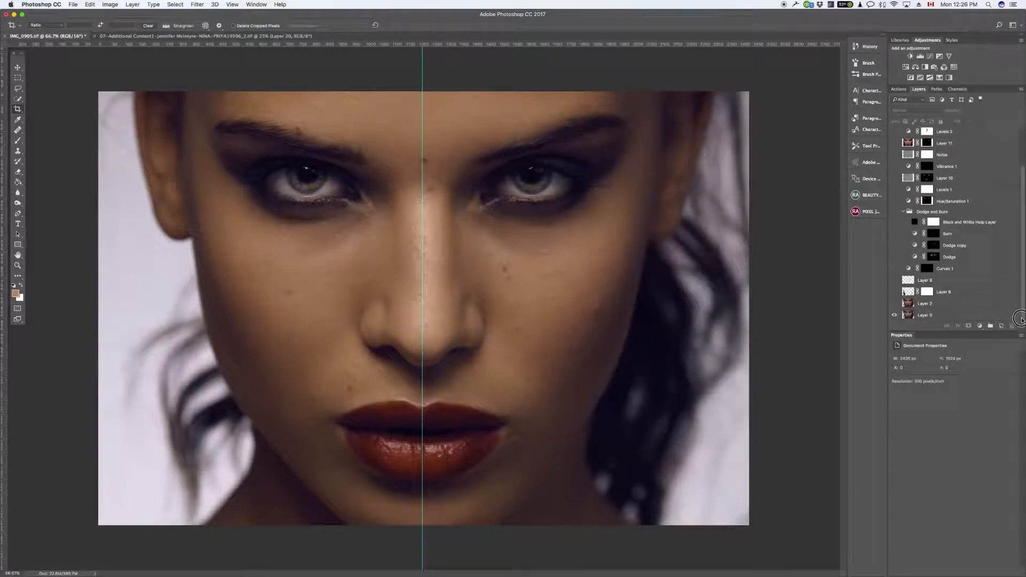
left_click(989, 303)
left_click_drag(1021, 303, 1020, 212)
key("super+alt+a")
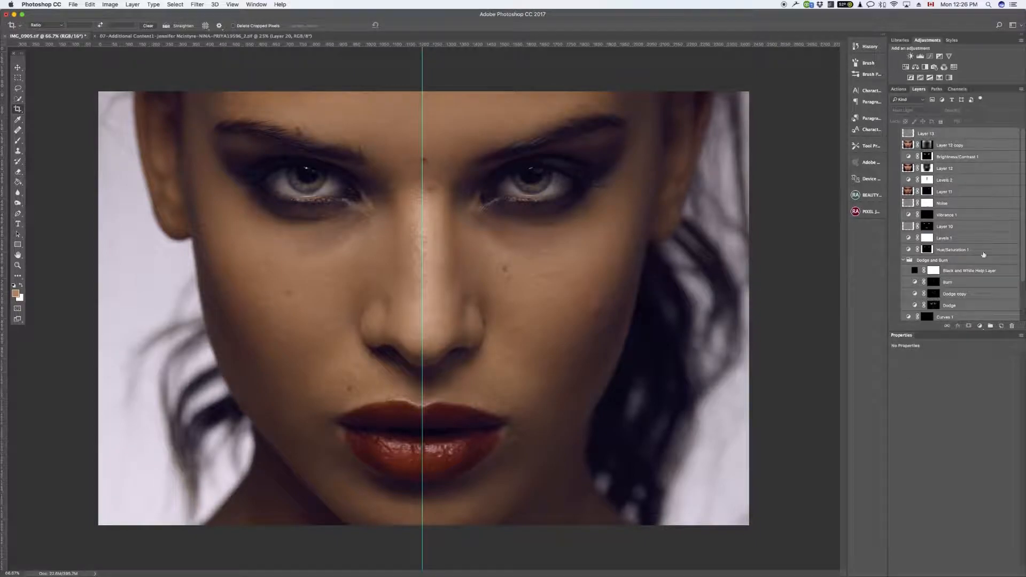
left_click(991, 326)
left_click(894, 133)
left_click(926, 144)
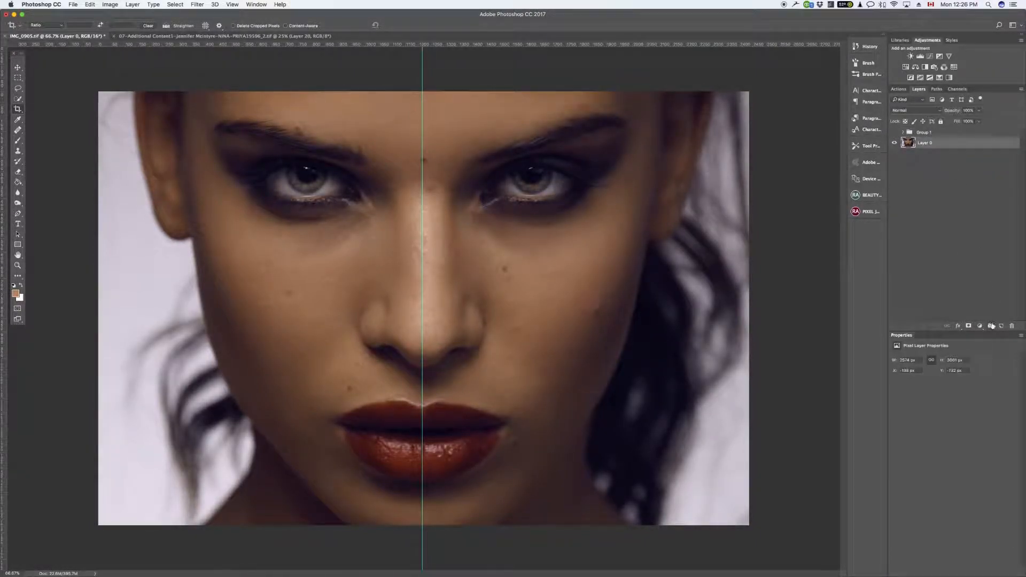
Duplicate Layer 0 and open the copy in the Liquify filter.
left_click_drag(973, 147, 1002, 326)
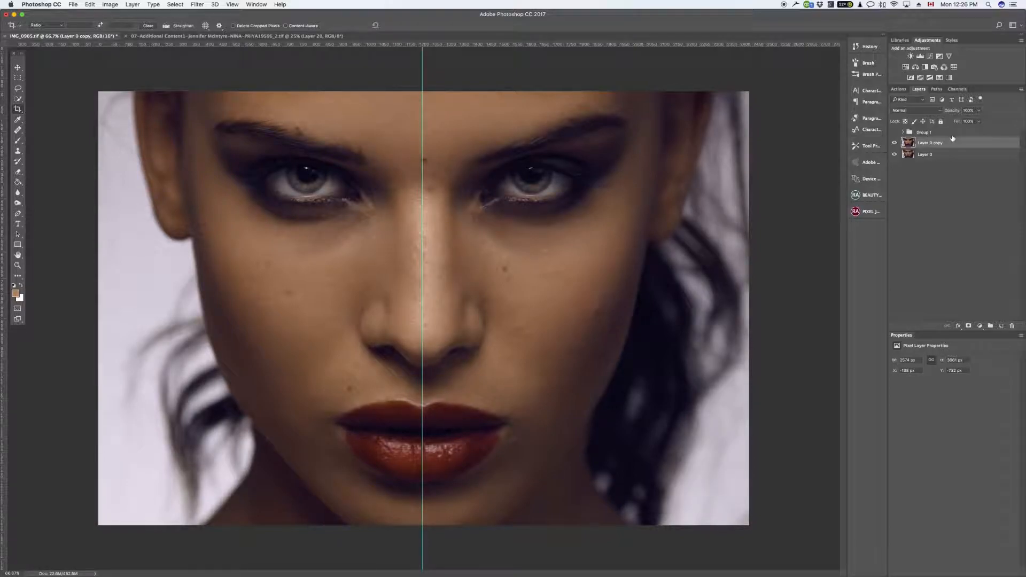
scroll(327, 101, "up", 5)
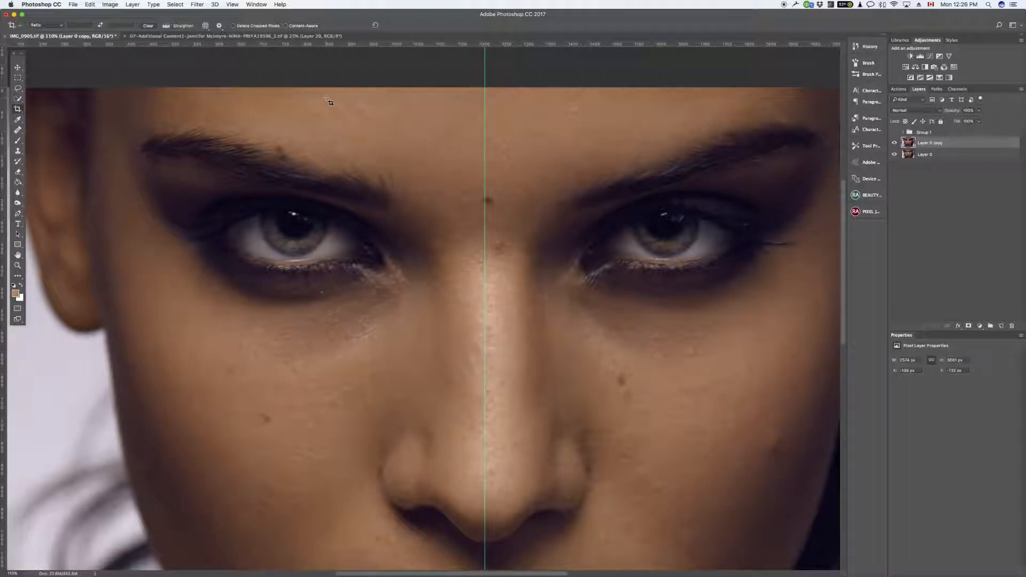
left_click(197, 5)
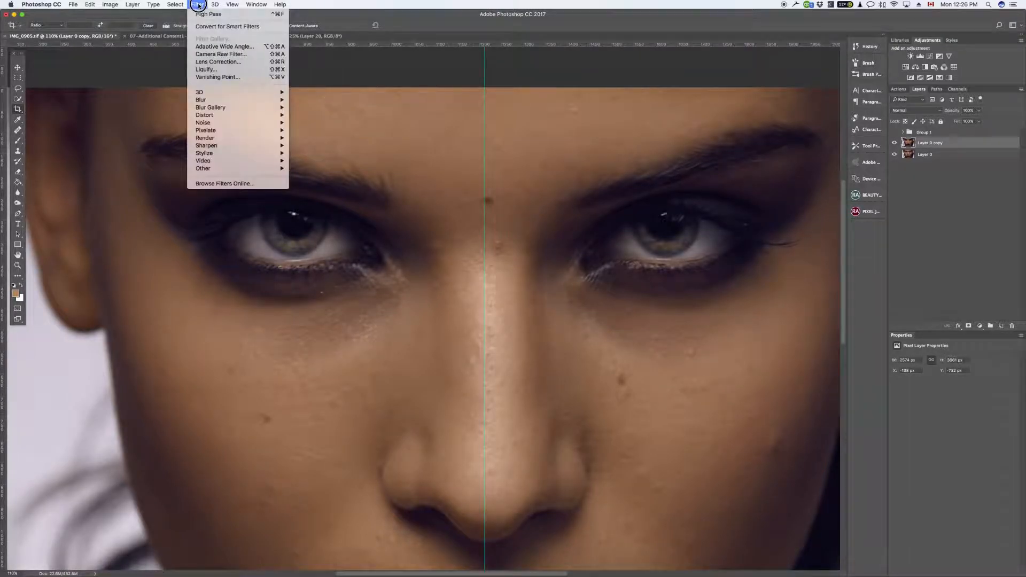
left_click(218, 69)
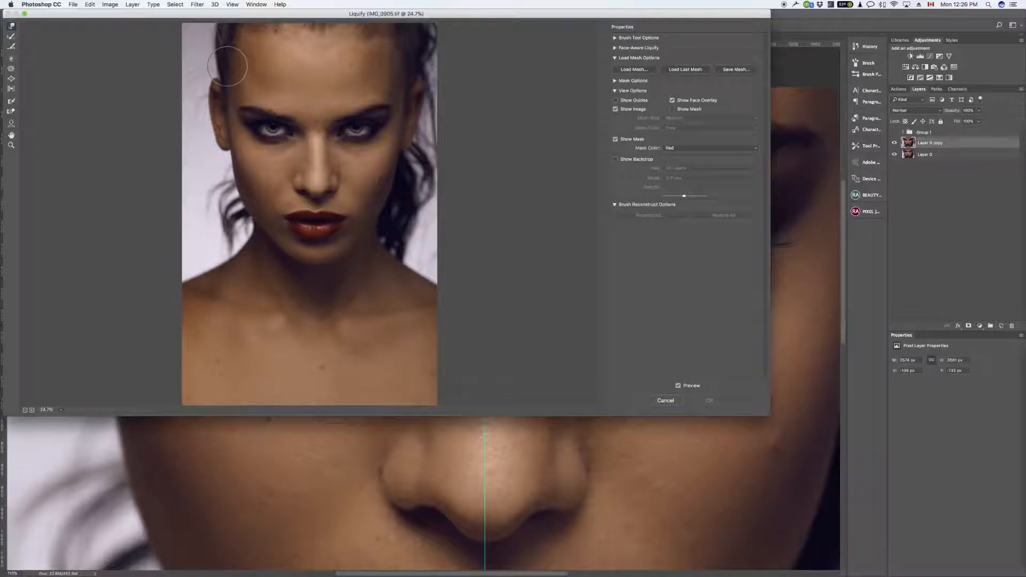
Straighten the bridge of the nose by pushing it slightly leftward with an enlarged warp brush, and apply the Liquify changes.
scroll(293, 176, "up", 3)
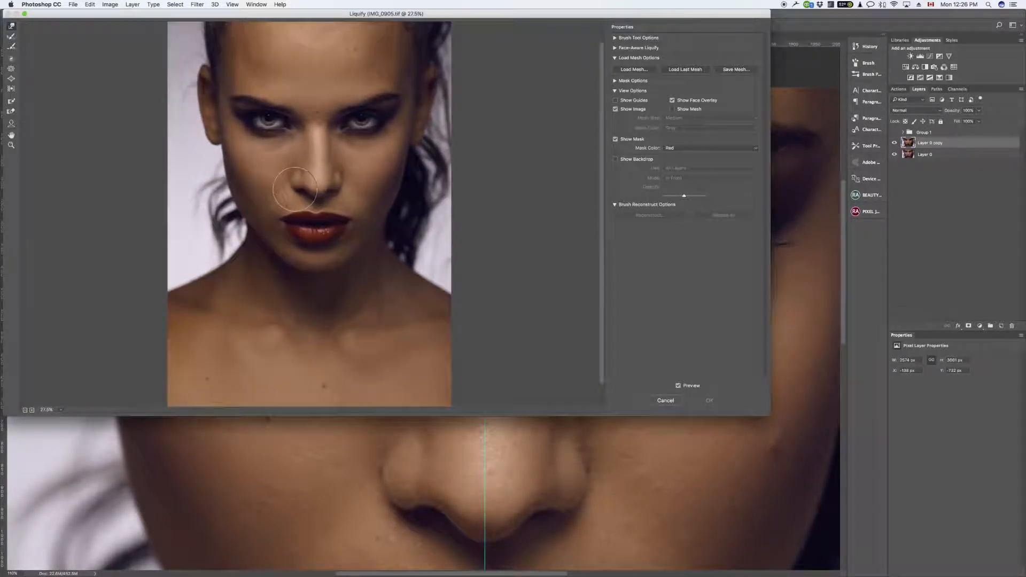
scroll(293, 177, "up", 3)
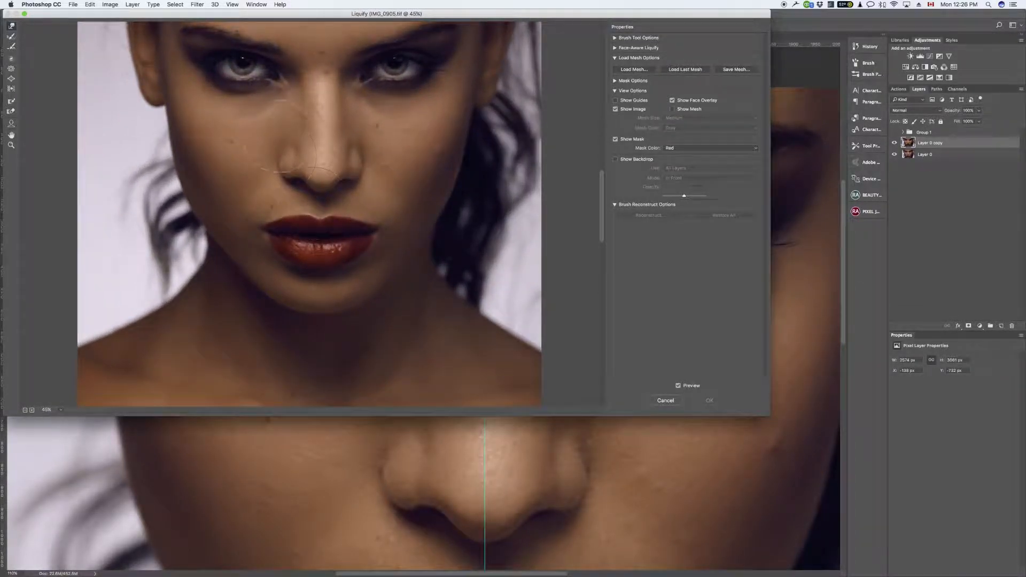
scroll(302, 184, "up", 2)
scroll(304, 188, "up", 5)
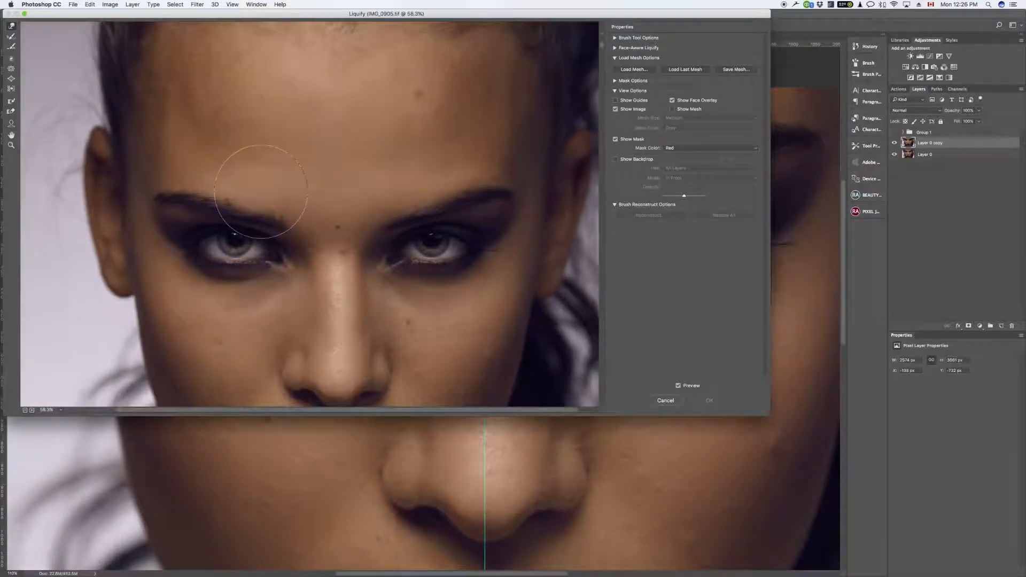
scroll(291, 270, "down", 5)
scroll(291, 282, "up", 5)
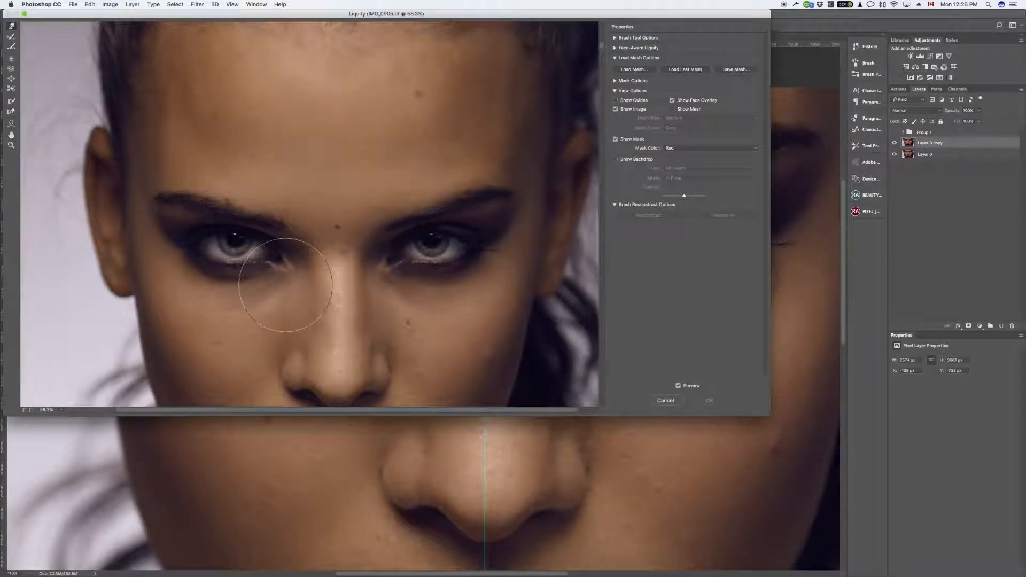
key("bracketleft")
left_click_drag(415, 302, 417, 193)
key("bracketright")
key("bracketright")
key("bracketright")
key("bracketright")
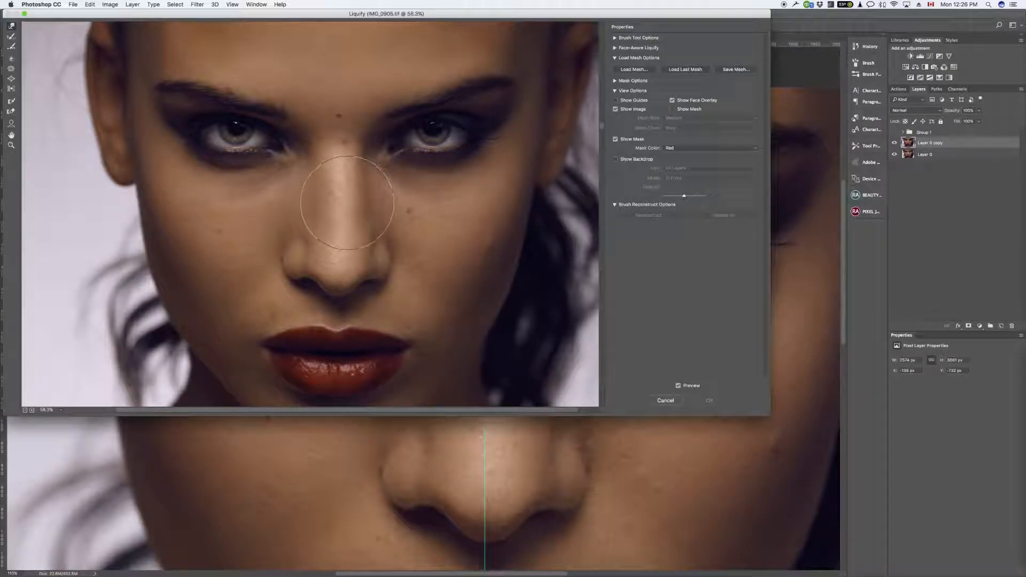
key("bracketright")
key("bracketright")
key("bracketleft")
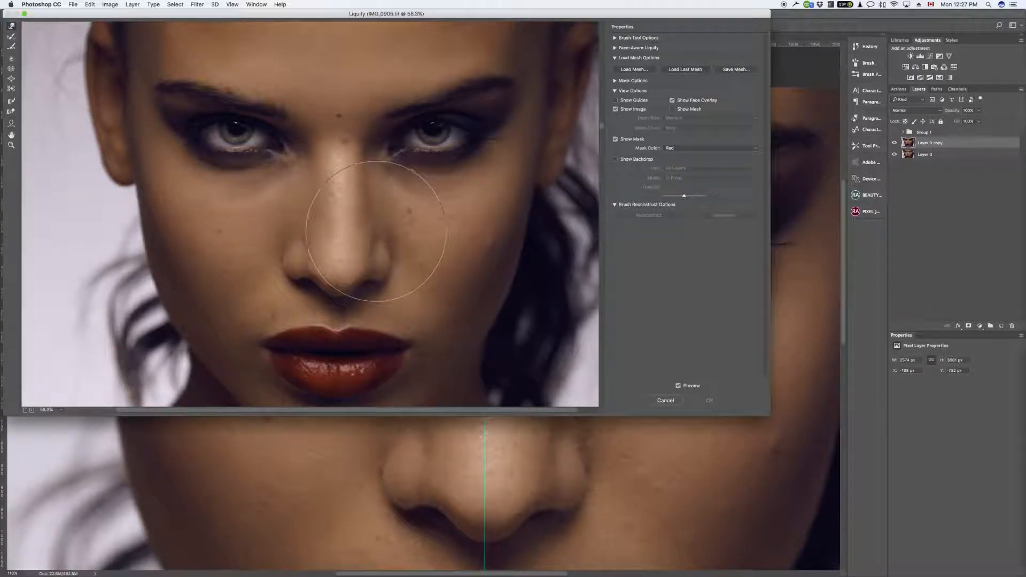
left_click_drag(346, 195, 342, 181)
left_click_drag(344, 217, 340, 216)
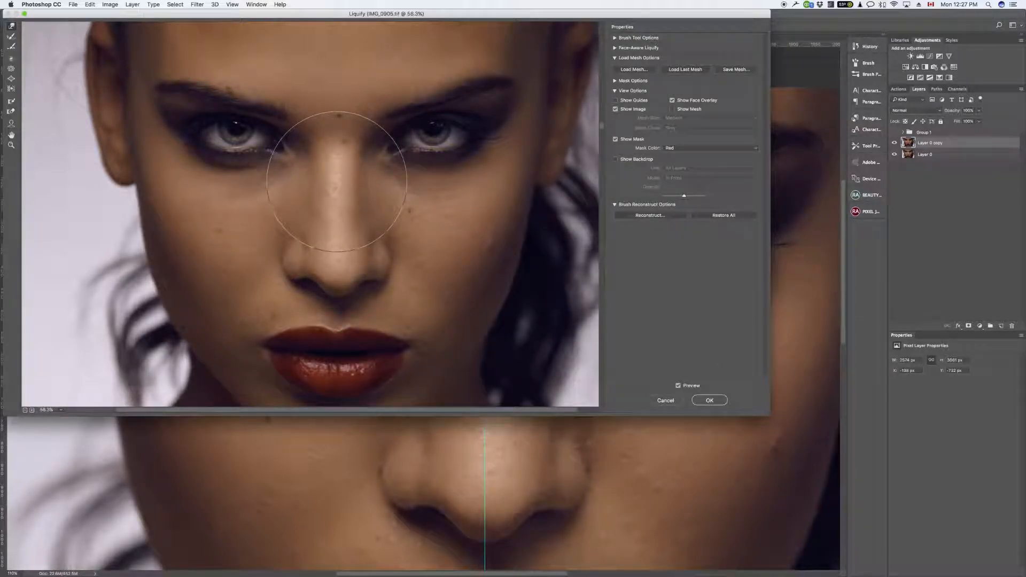
left_click(709, 401)
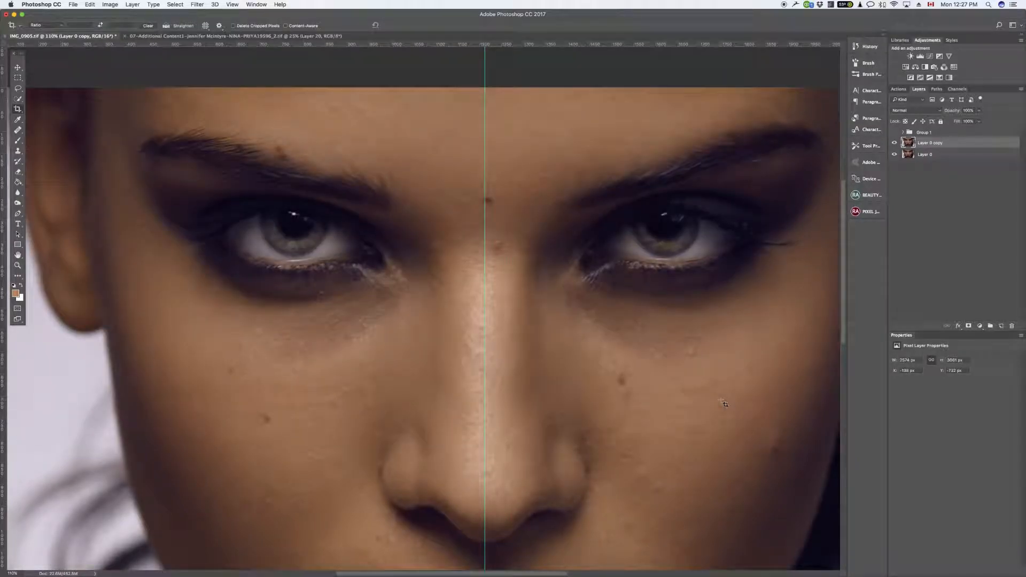
Compare the nose before and after the reshaping by toggling the visibility of Layer 0 copy.
left_click(896, 143)
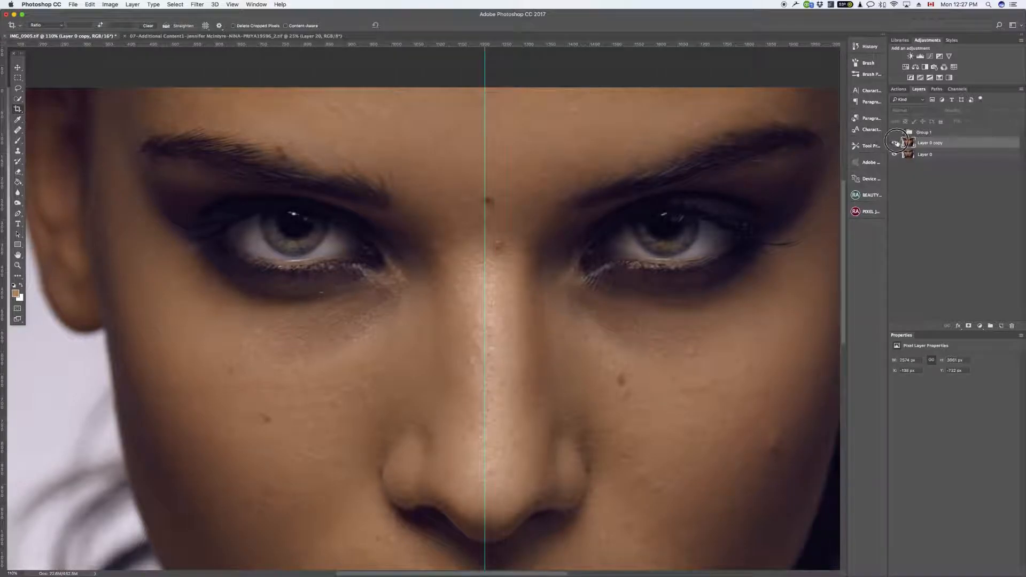
left_click(896, 144)
left_click(896, 143)
left_click(897, 143)
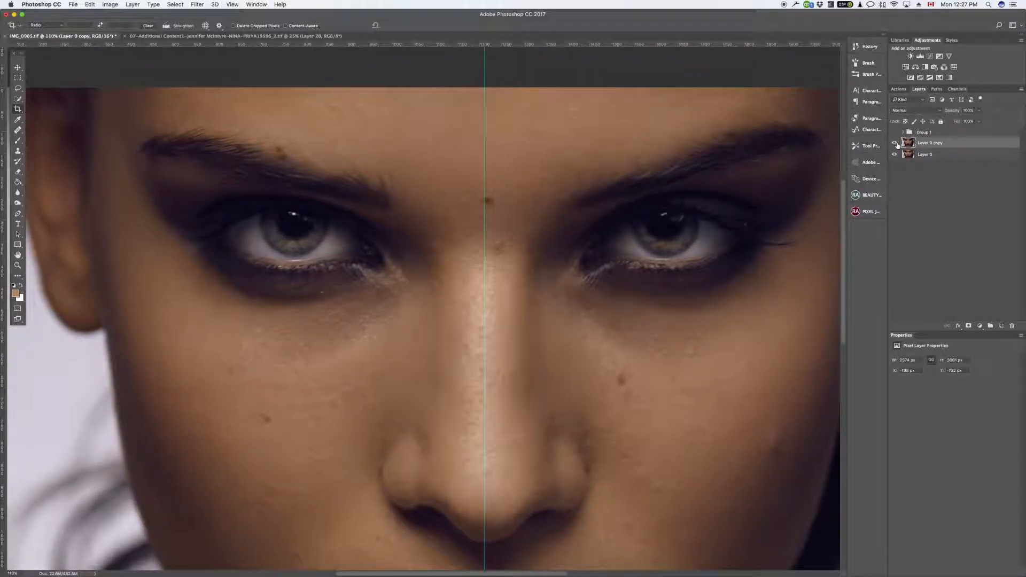
left_click(896, 144)
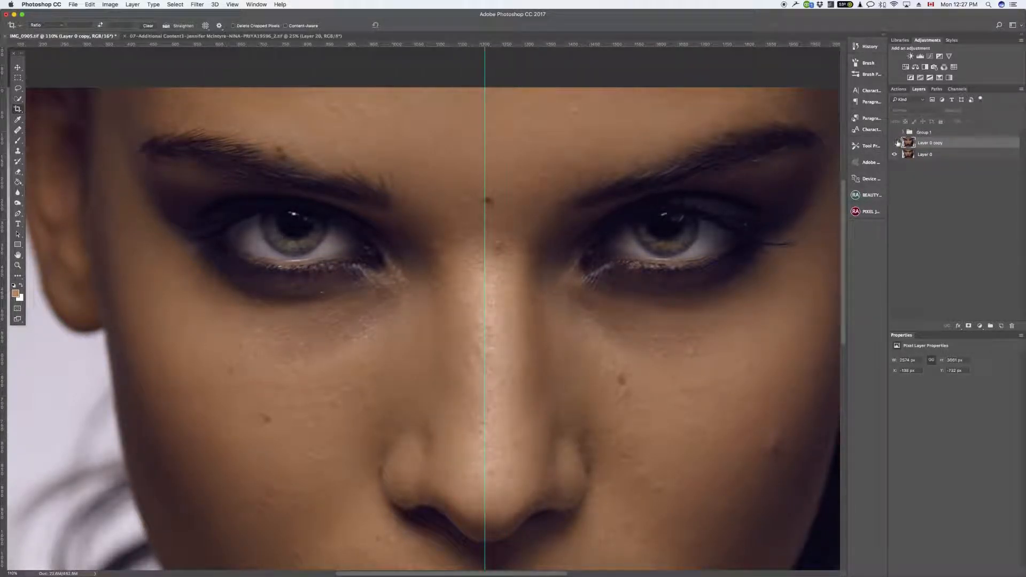
left_click(896, 144)
left_click(896, 143)
left_click(895, 143)
left_click(895, 144)
left_click(895, 143)
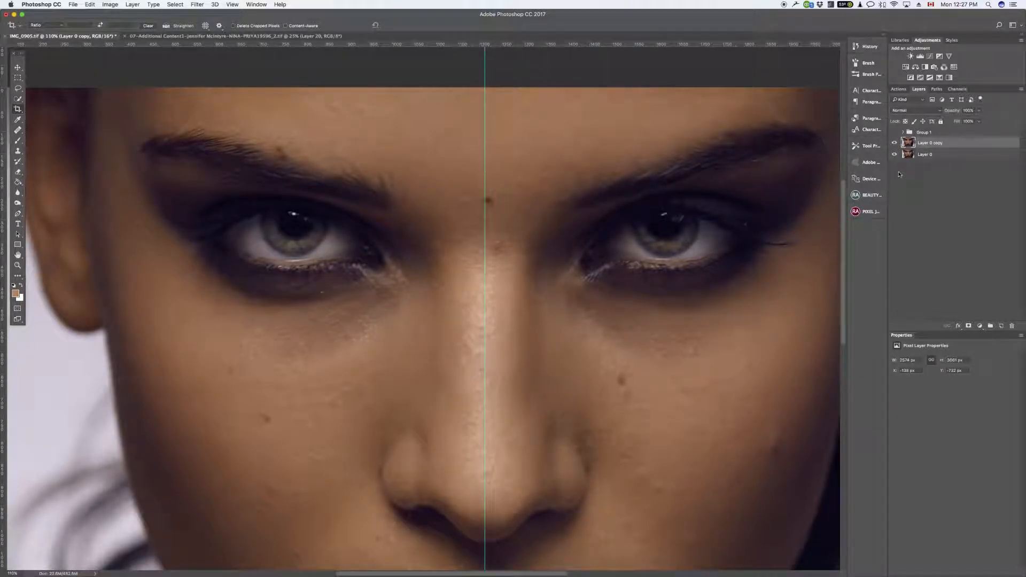
Examine the reshaped face against the vertical guide at several magnifications.
key("super+minus")
key("super+minus")
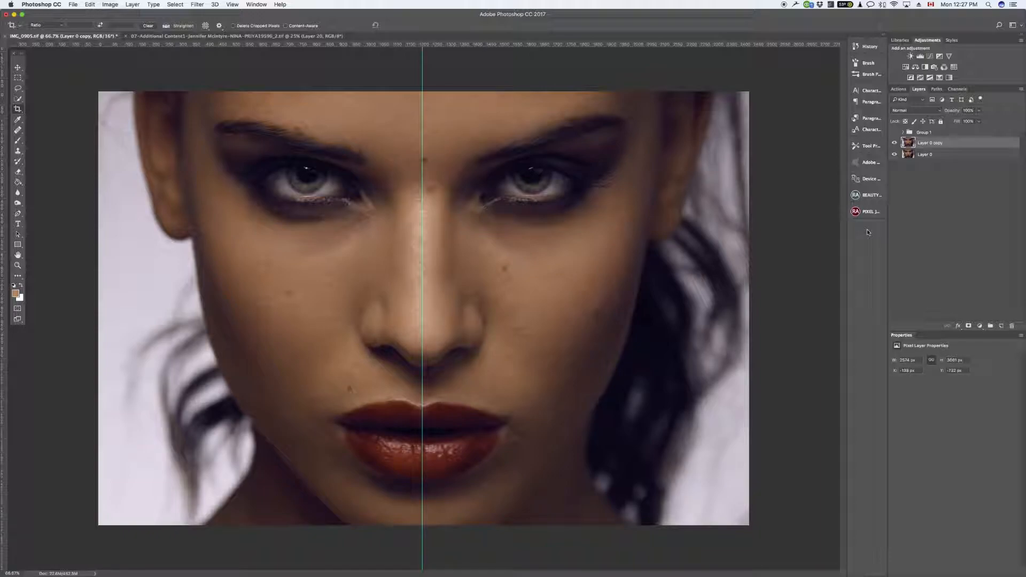
key("super+minus")
key("super+plus")
key("super+plus")
key("super+minus")
key("super+minus")
key("super+minus")
key("super+plus")
key("super+plus")
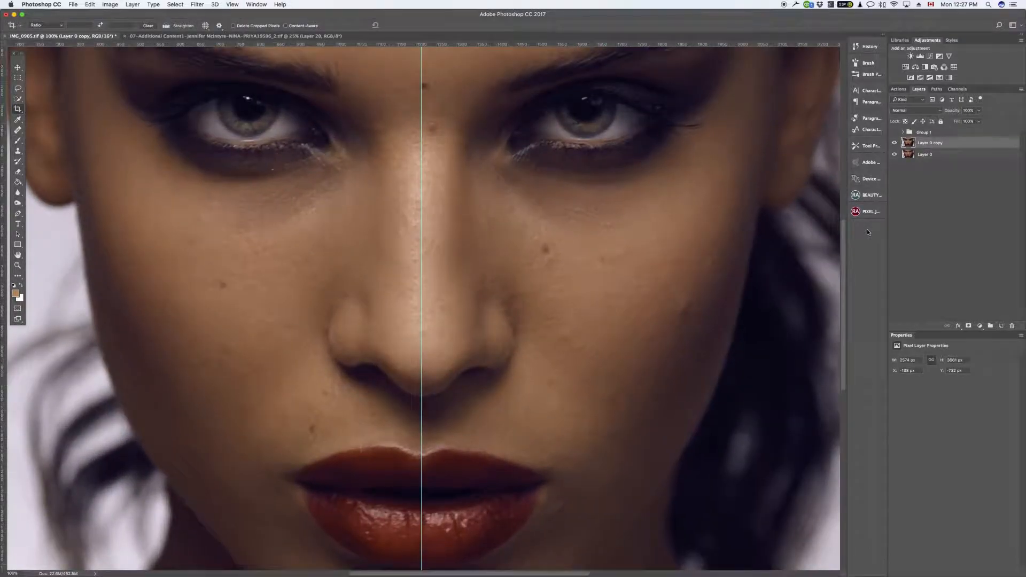
Add an empty layer above Layer 0 copy and pick a bright cyan foreground colour for marking blemishes.
left_click(1000, 326)
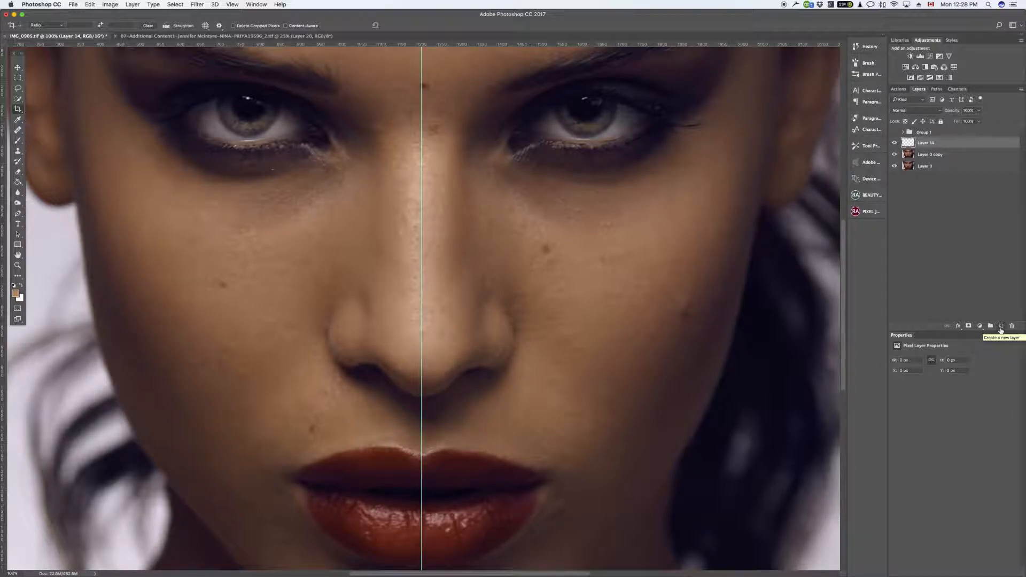
left_click(18, 141)
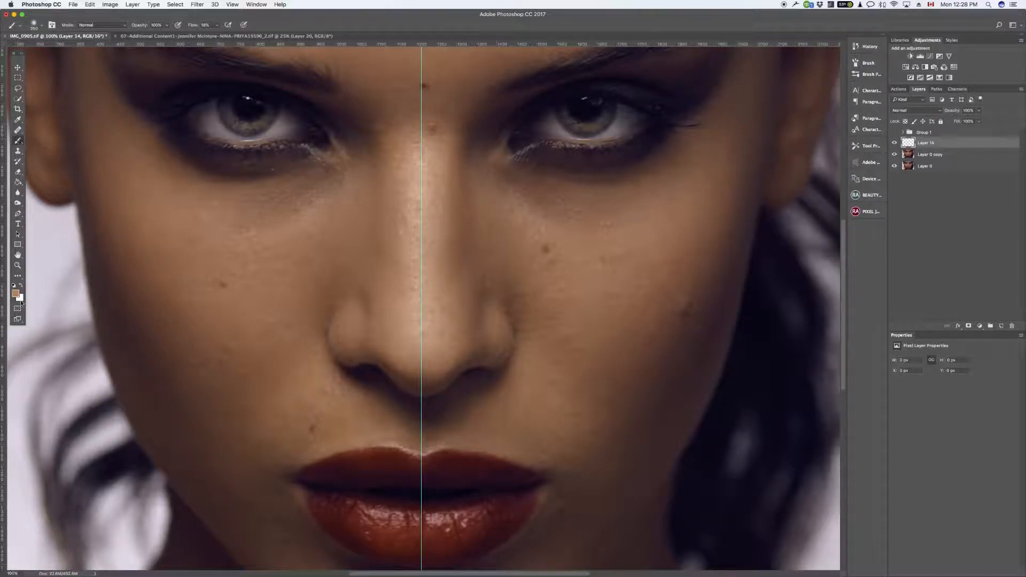
key("i")
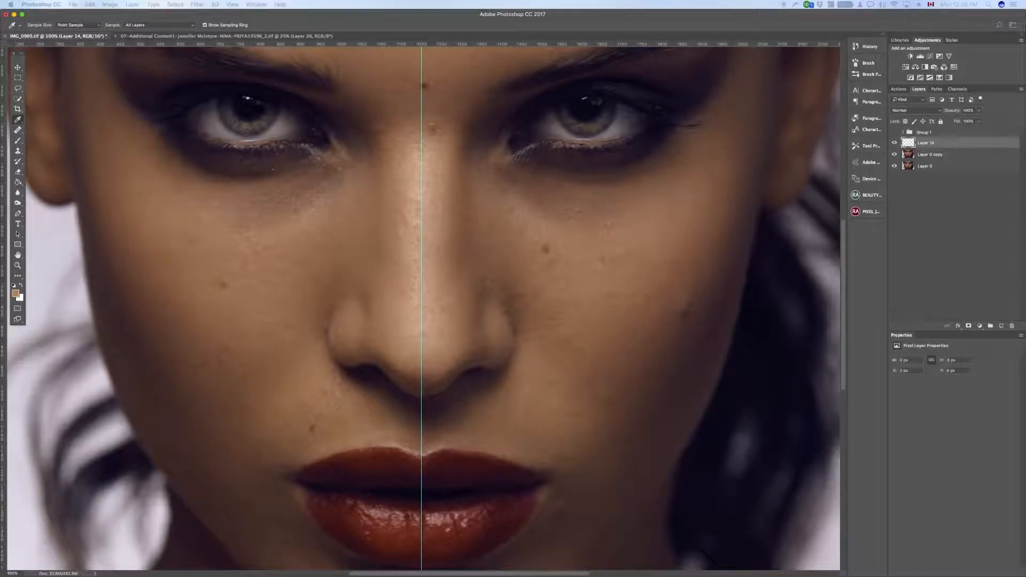
left_click_drag(109, 224, 229, 263)
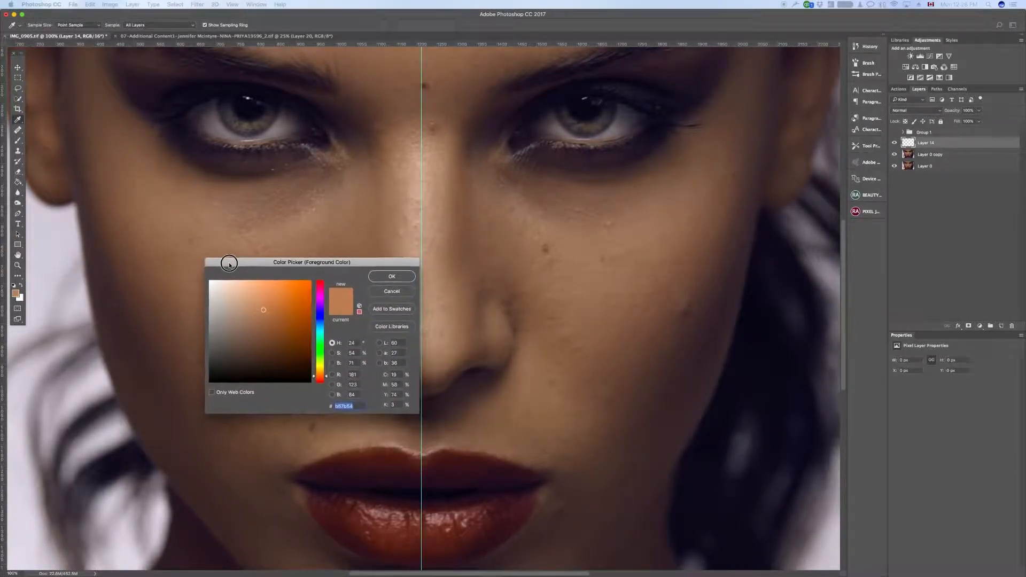
left_click(321, 330)
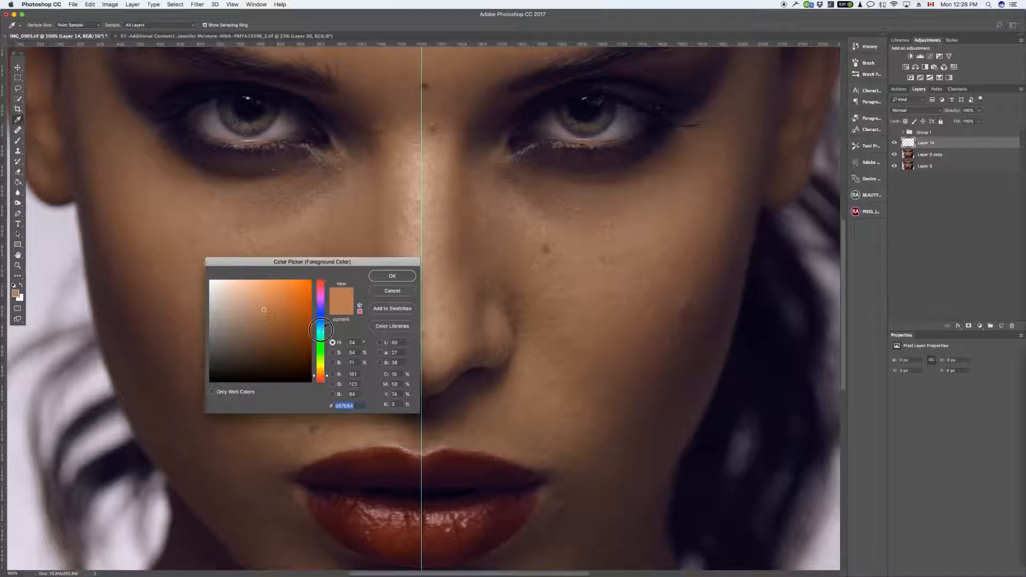
left_click(392, 276)
With a much smaller brush, circle three blemishes on the right-hand cheek: near the face edge, below the inner eye and beside the nostril.
key("b")
key("[")
key("[")
key("[")
key("[")
key("[")
key("[")
key("[")
key("[")
key("[")
key("[")
key("[")
key("[")
key("[")
key("[")
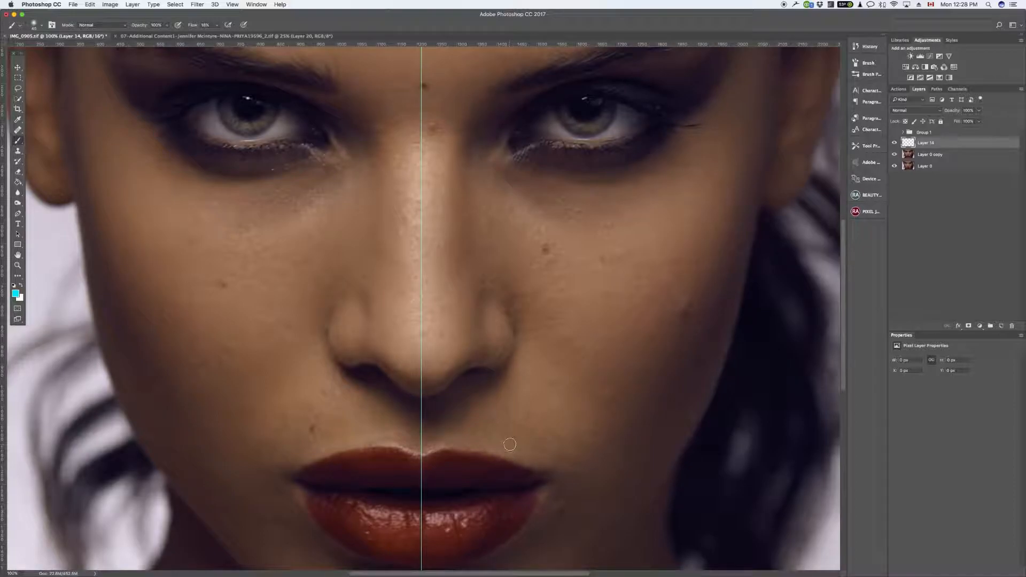
key("[")
key("super+minus")
key("super+equal")
key("super+equal")
key("super+minus")
left_click_drag(691, 294, 706, 298)
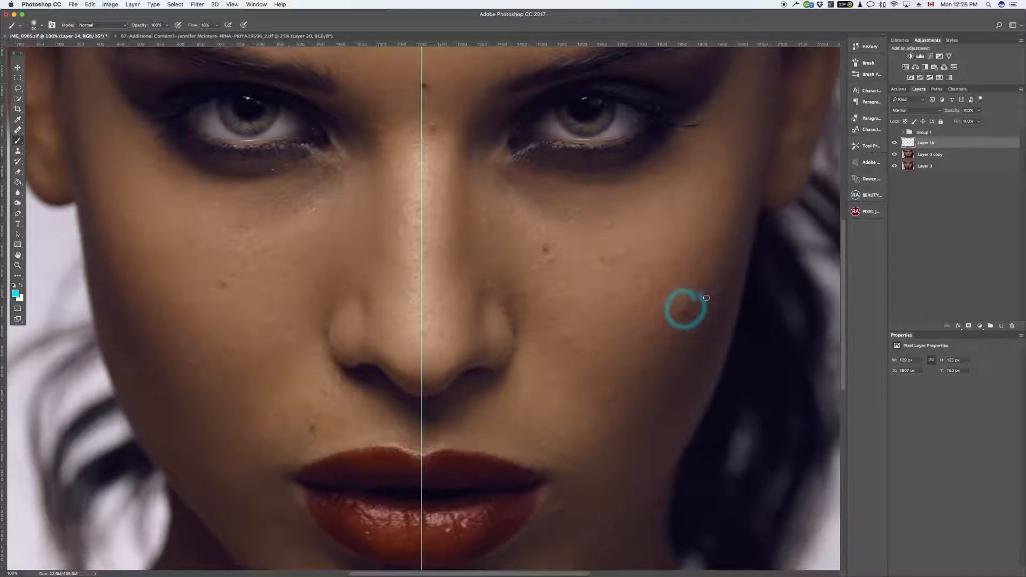
mouse_move(551, 259)
left_mouse_down()
mouse_move(556, 250)
mouse_move(571, 262)
left_mouse_up()
left_click_drag(562, 343, 580, 345)
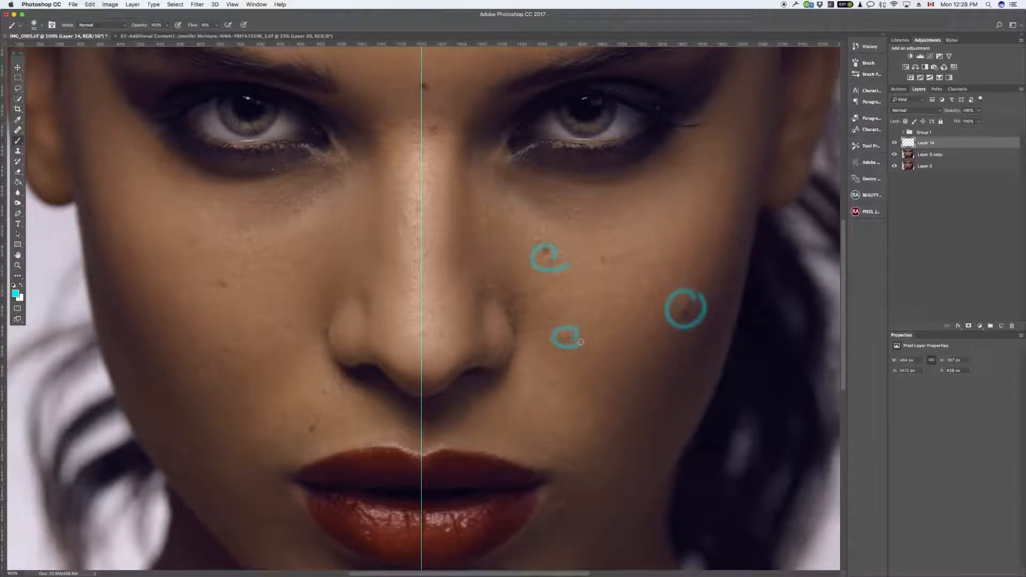
Raise the brush flow to 100%, circle blemishes under the right-hand eye, beside the mouth and atop the nose bridge, and hide the guide.
left_click(216, 25)
left_click_drag(213, 35, 262, 33)
left_click_drag(601, 225, 615, 223)
left_click_drag(575, 505, 581, 513)
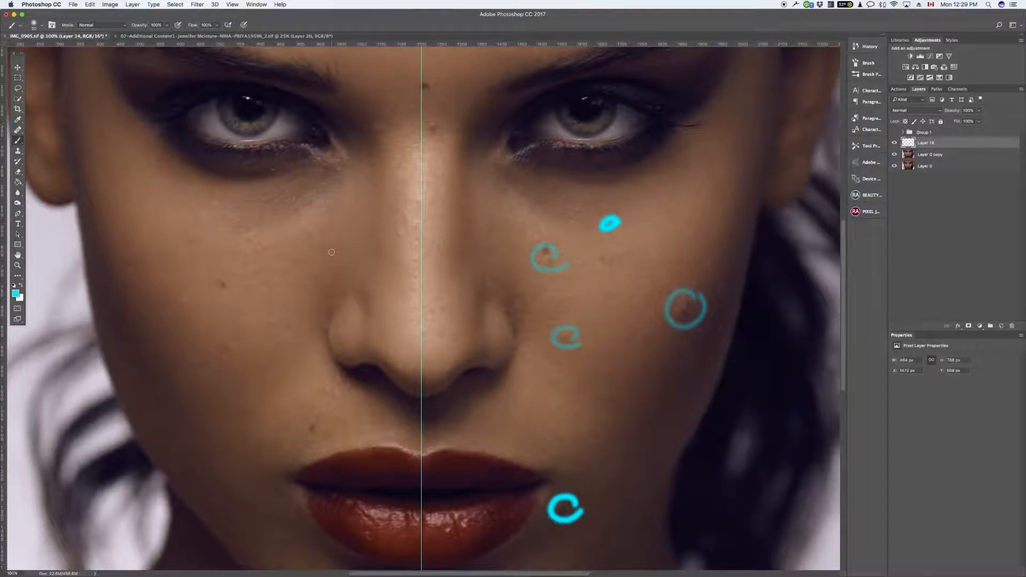
left_click_drag(438, 124, 454, 122)
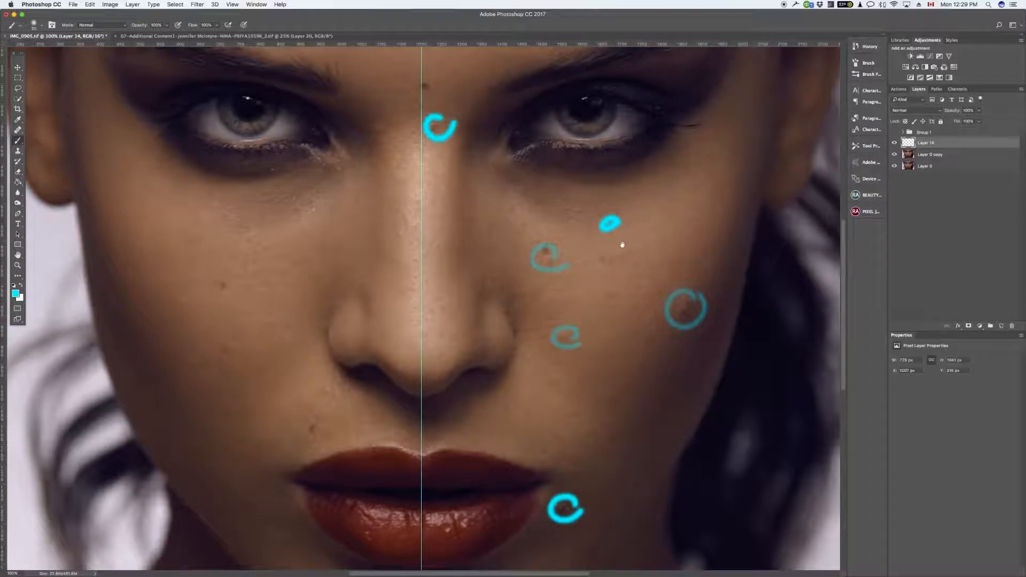
key("super+semicolon")
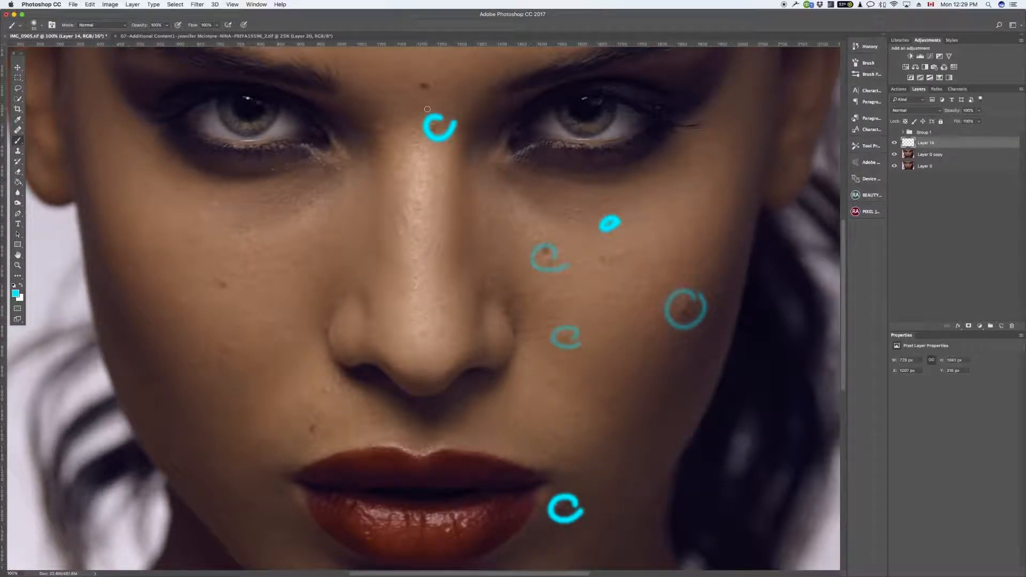
left_click(390, 98)
scroll(391, 118, "up", 5)
scroll(391, 118, "up", 2)
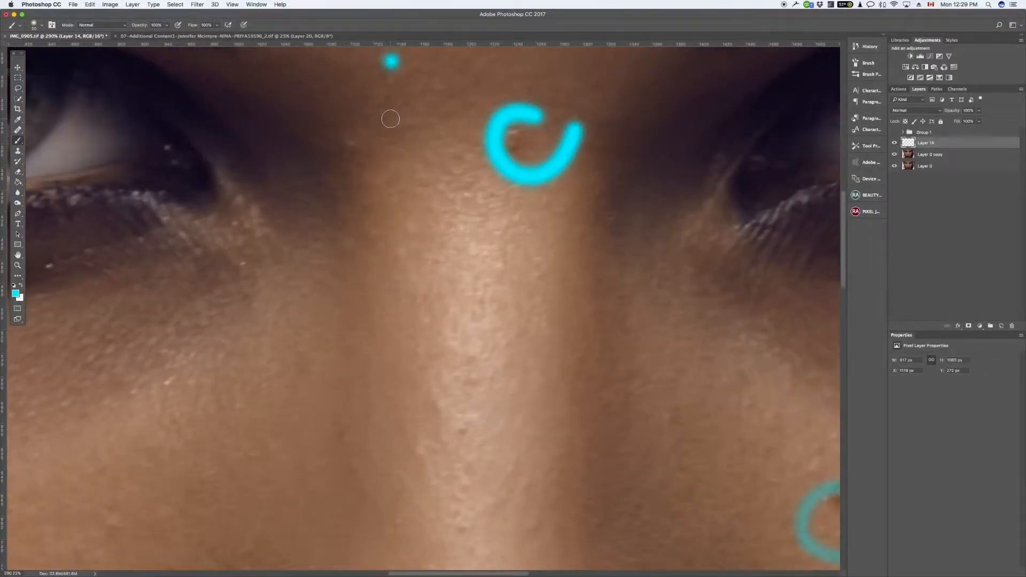
scroll(391, 118, "down", 4)
left_click_drag(541, 227, 596, 497)
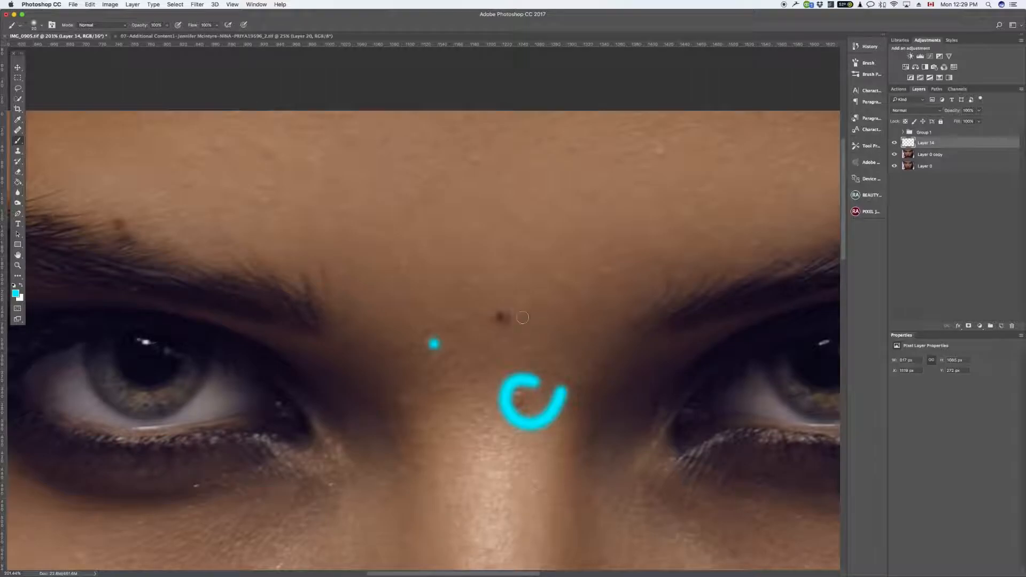
key("super+z")
key("super+minus")
key("super+minus")
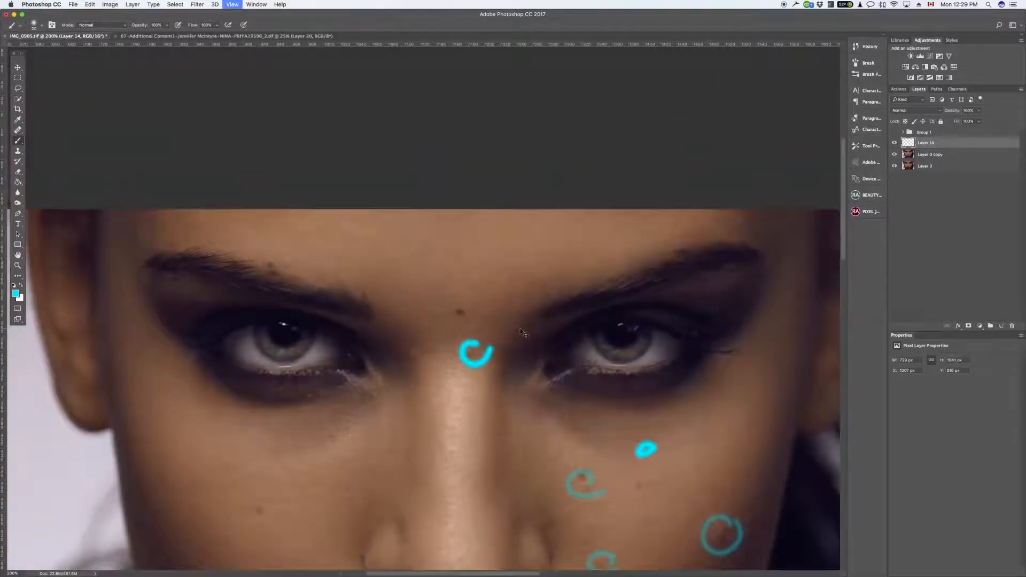
key("super+minus")
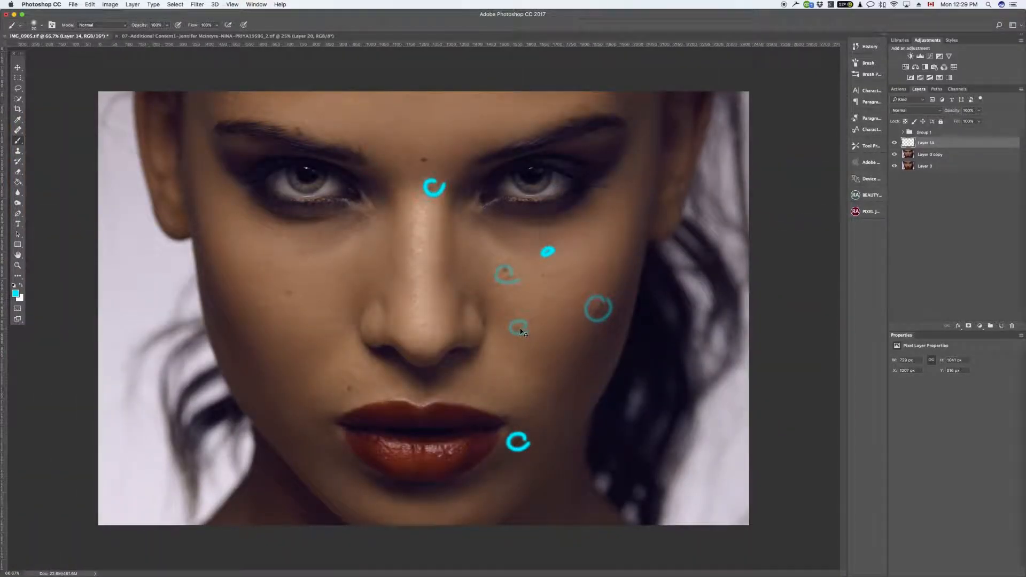
Circle the mole above the upper lip and the one between the eyebrows, and undo both marks.
key("super+plus")
left_click_drag(321, 422, 296, 426)
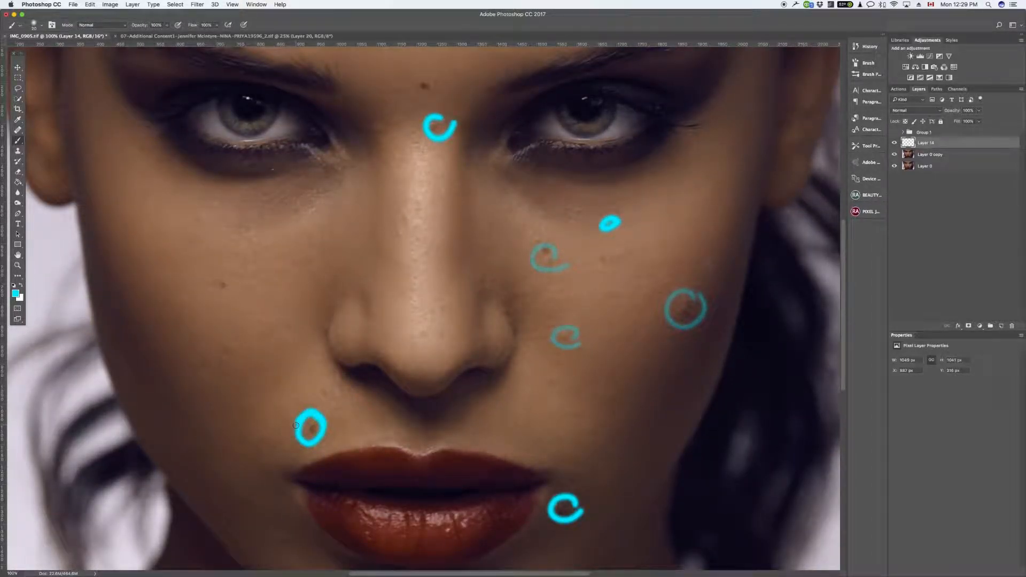
left_click_drag(434, 68, 431, 71)
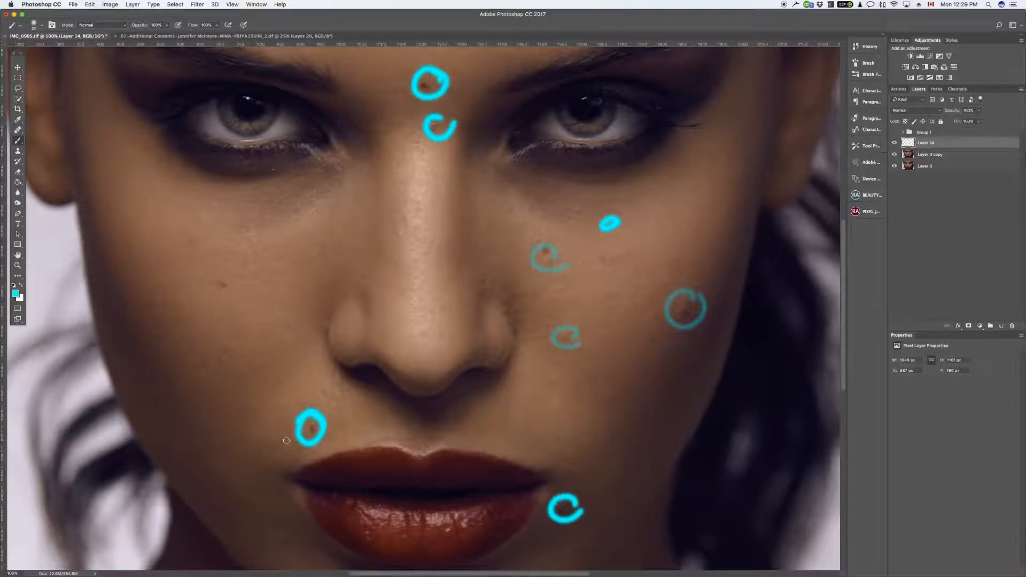
key("super+minus")
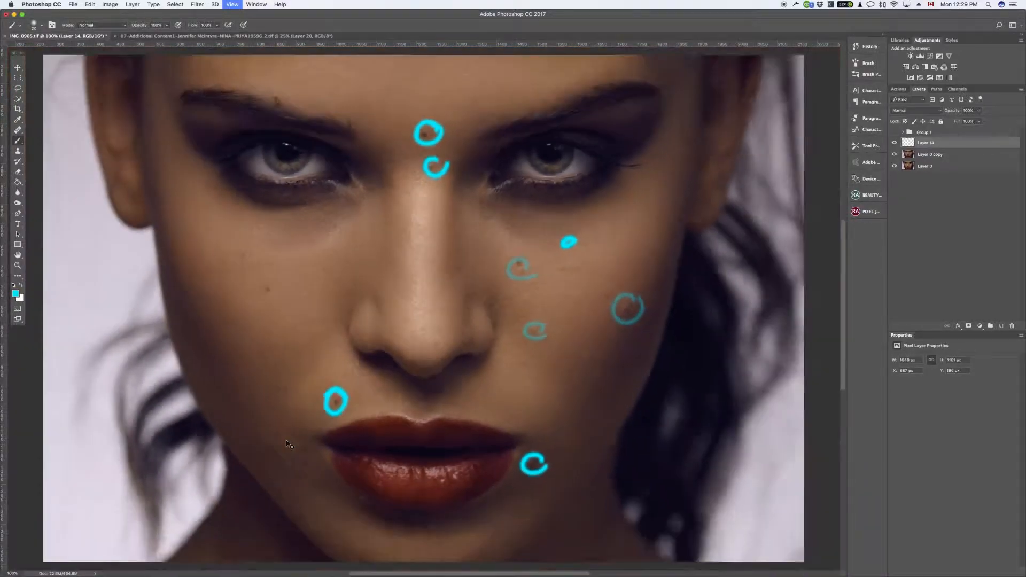
key("super+plus")
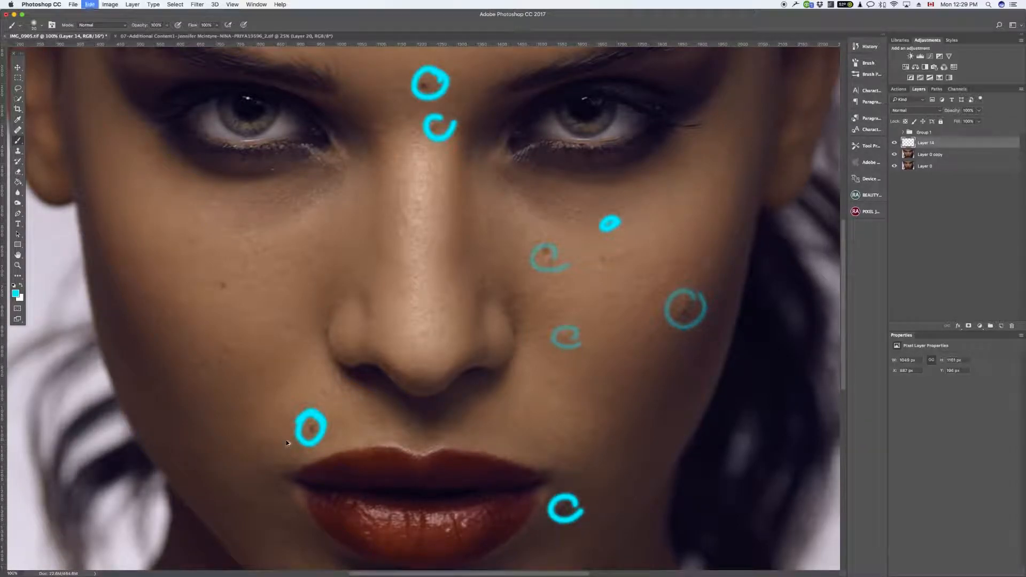
key("alt+super+z")
key("alt+super+z")
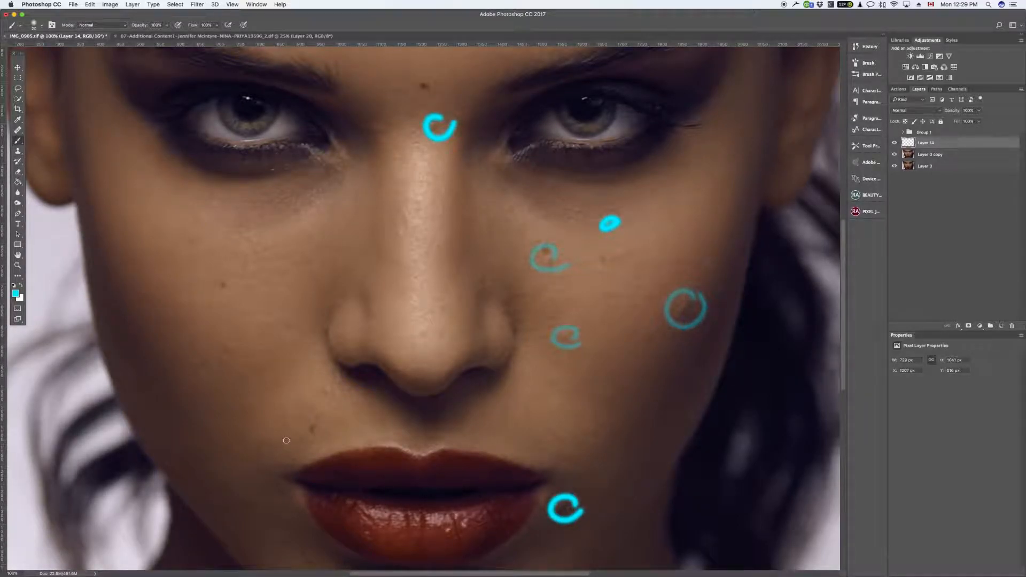
Circle the spot at the right-hand mouth corner, and try a circle around the left-hand cheek mole before undoing it.
mouse_move(560, 457)
left_mouse_down()
mouse_move(539, 469)
mouse_move(558, 470)
left_mouse_up()
left_click_drag(239, 277, 246, 301)
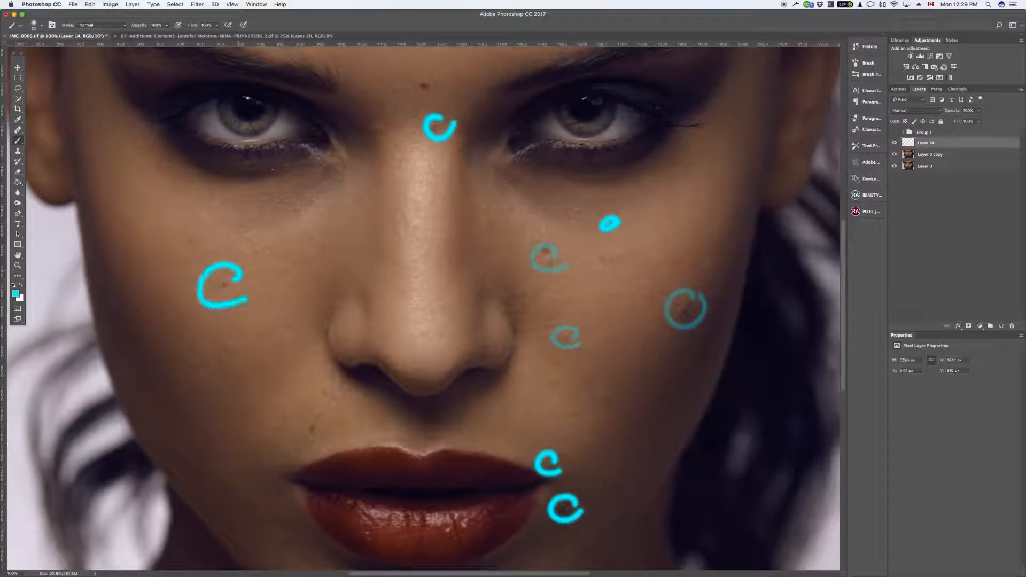
key("super+z")
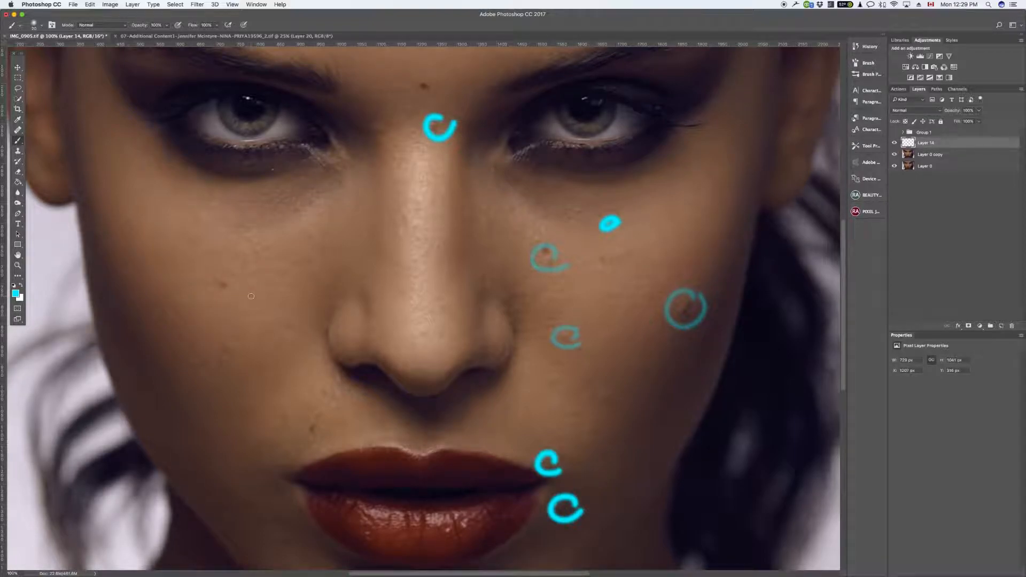
Shrink the brush and mark the individual pores and bumps on the tip and lower ridge of the nose.
key("super+equal")
key("super+equal")
key("super+equal")
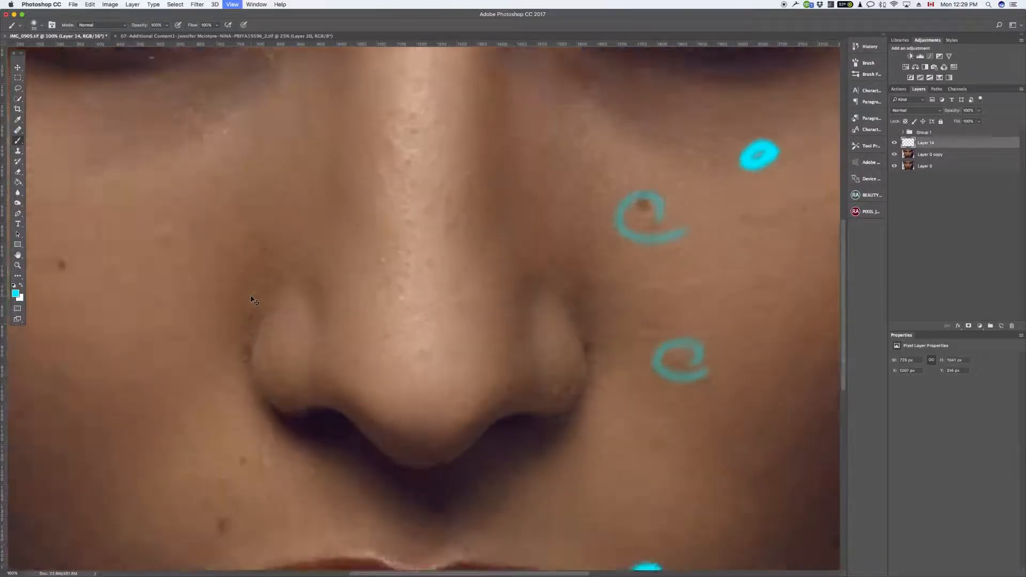
key("bracketleft")
key("bracketleft")
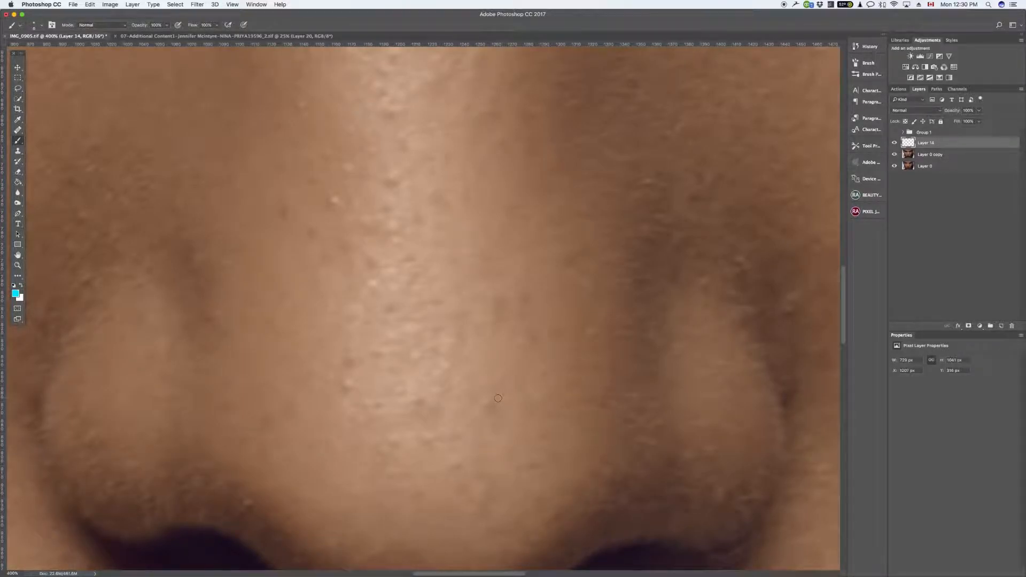
mouse_move(496, 394)
left_mouse_down()
mouse_move(479, 403)
mouse_move(487, 407)
left_mouse_up()
mouse_move(360, 380)
left_mouse_down()
mouse_move(349, 359)
mouse_move(376, 351)
left_mouse_up()
left_click_drag(400, 305, 389, 311)
left_click_drag(420, 253, 415, 259)
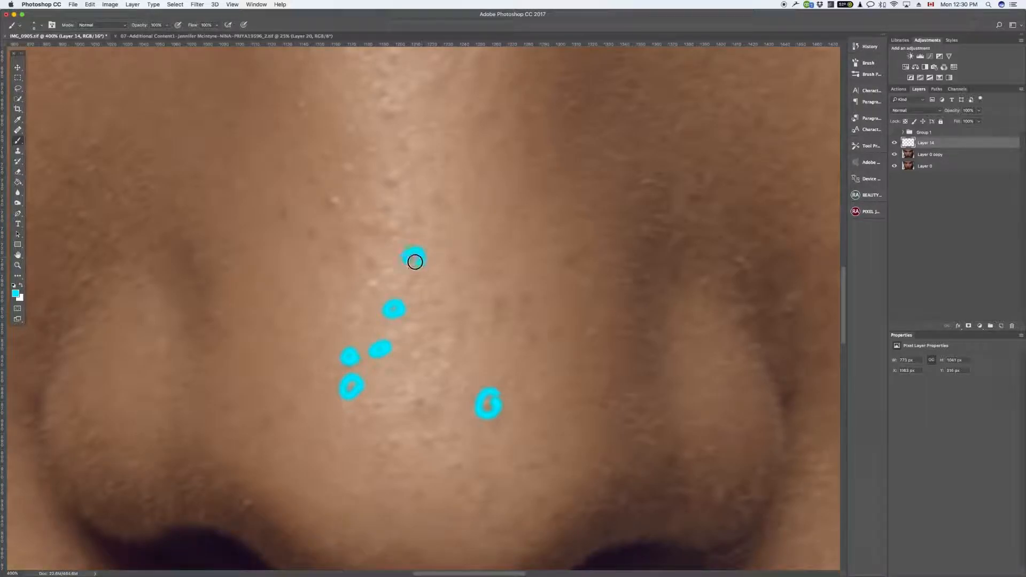
left_click_drag(402, 171, 393, 184)
left_click_drag(401, 99, 390, 112)
left_click_drag(344, 191, 343, 201)
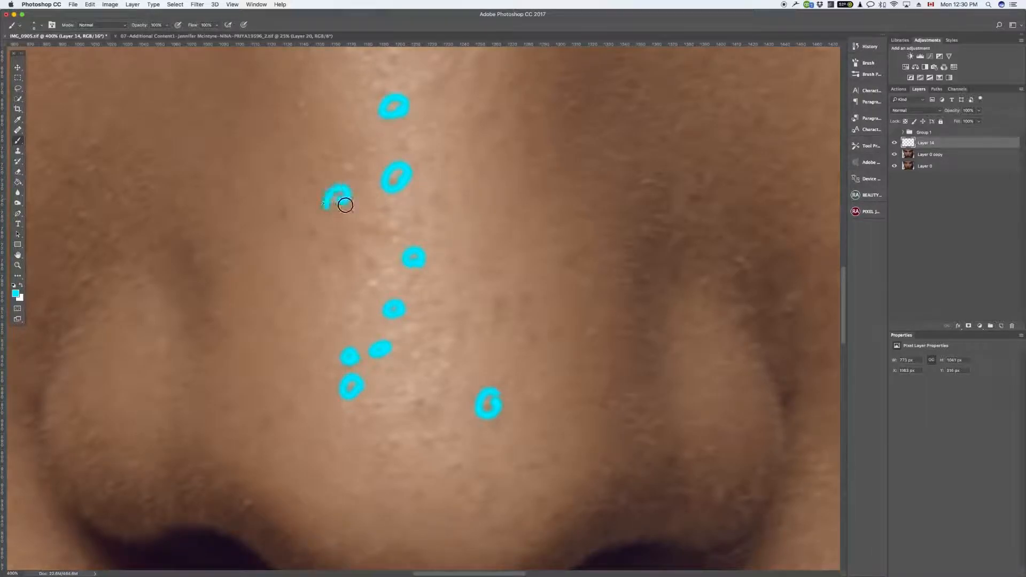
Continue circling the small bumps along the middle and upper bridge of the nose.
scroll(451, 228, "up", 5)
left_click_drag(323, 250, 309, 261)
left_click_drag(417, 121, 405, 135)
left_click_drag(353, 154, 342, 168)
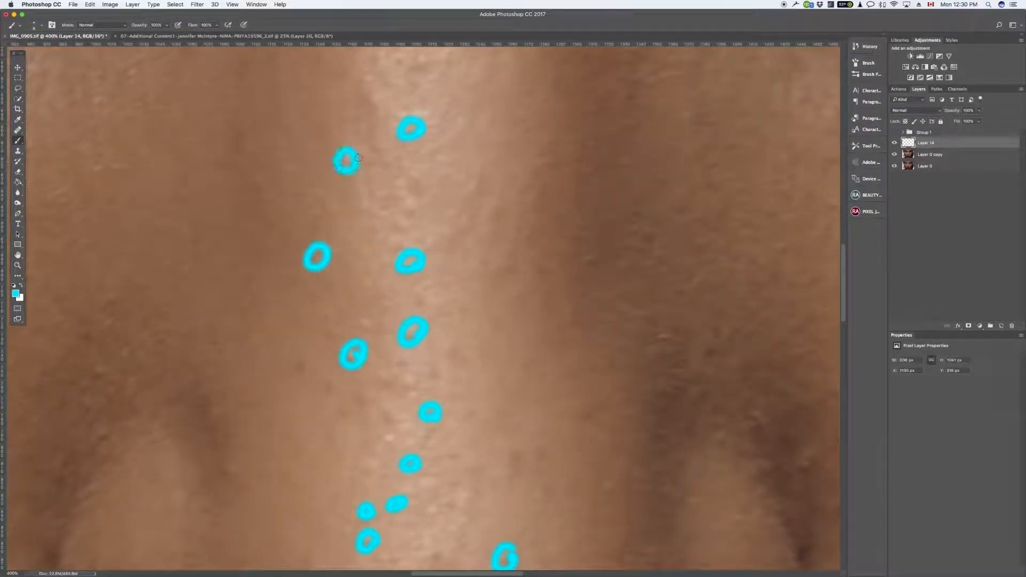
left_click_drag(399, 239, 407, 235)
scroll(486, 342, "up", 10)
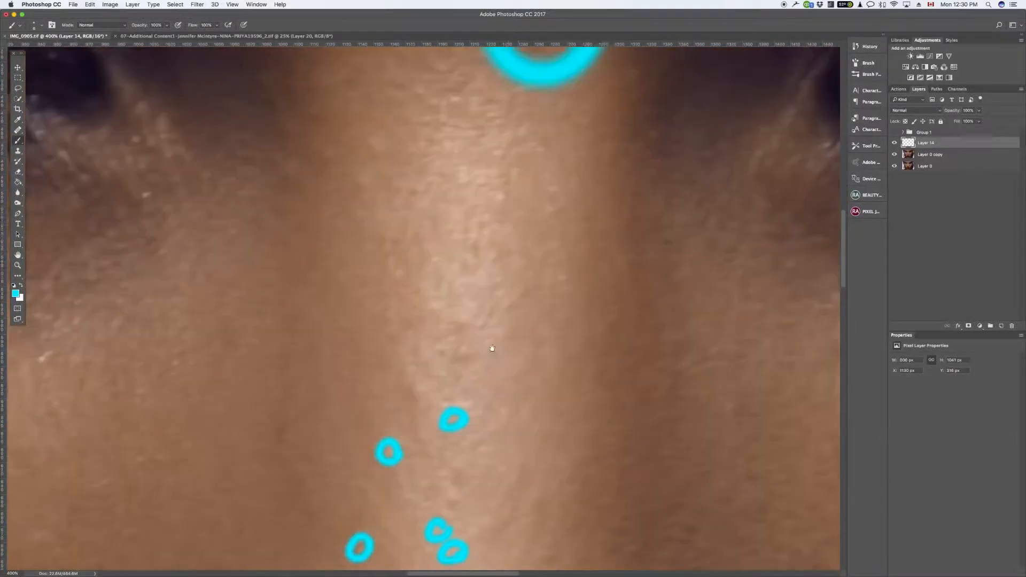
left_click_drag(477, 332, 460, 367)
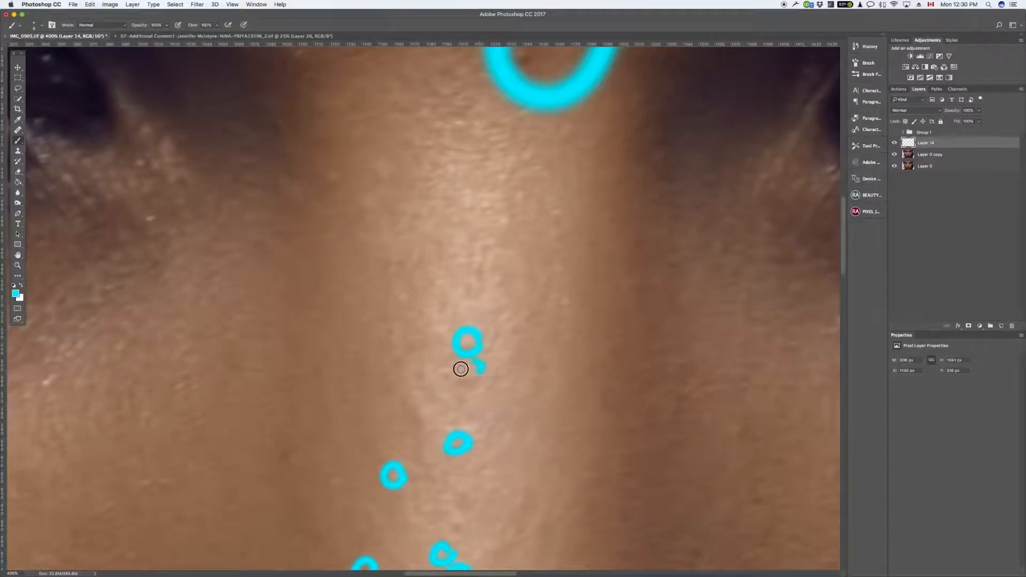
left_click_drag(426, 405, 422, 413)
Circle the small spot on the right-hand cheek below the eye, and undo the stray straight stroke across the cheek and background.
left_click_drag(569, 380, 537, 360)
scroll(537, 360, "right", 15)
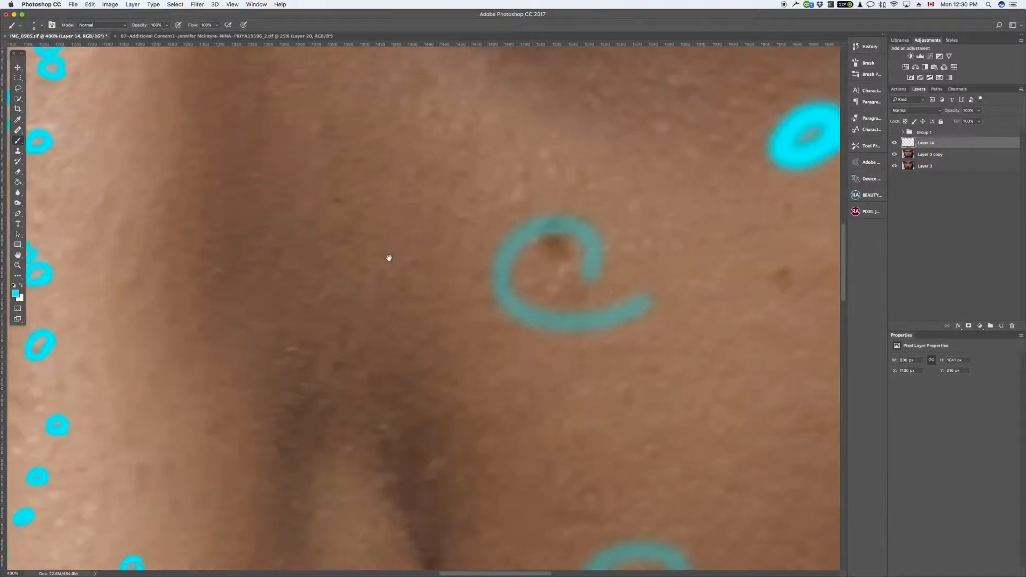
scroll(390, 259, "down", 3)
left_click_drag(666, 390, 478, 493)
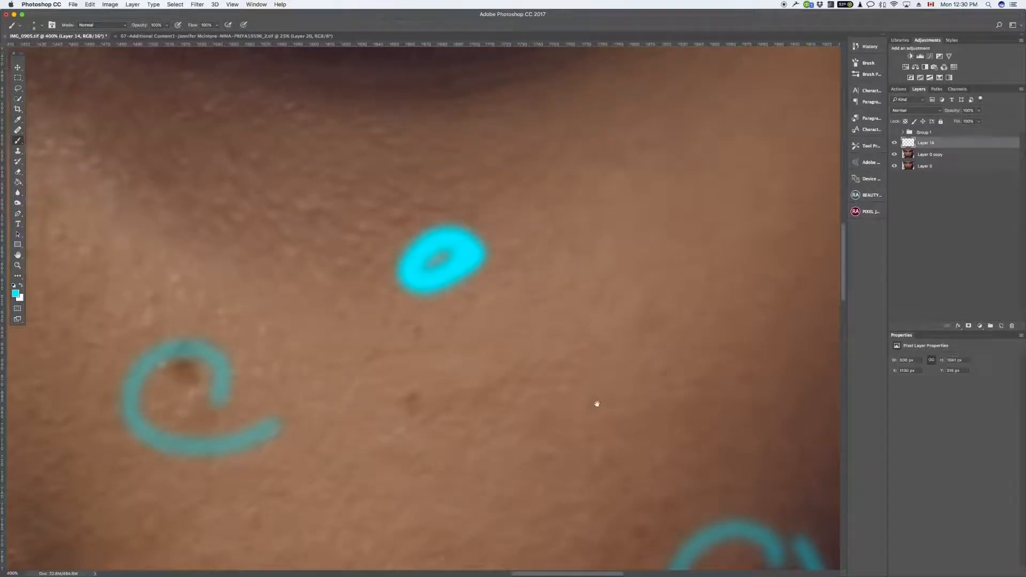
left_click_drag(571, 389, 720, 475)
key("super+minus")
key("super+minus")
key("super+minus")
key("super+minus")
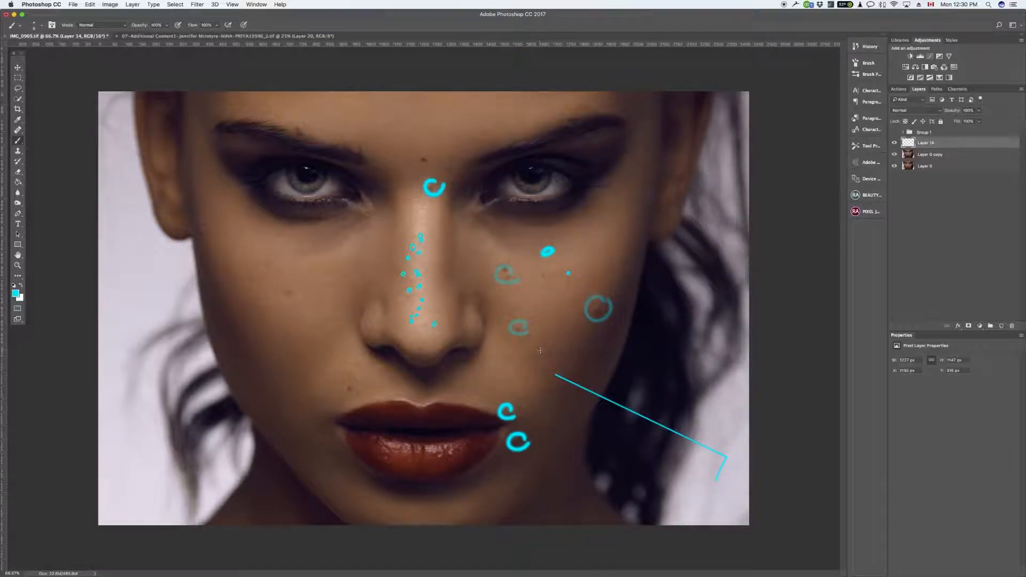
key("super+z")
Circle small blemishes on the right-hand lower cheek, beside the left-hand nostril, on the left-hand cheek, under that eye and on the forehead.
mouse_move(530, 356)
left_mouse_down()
mouse_move(495, 365)
mouse_move(491, 379)
left_mouse_up()
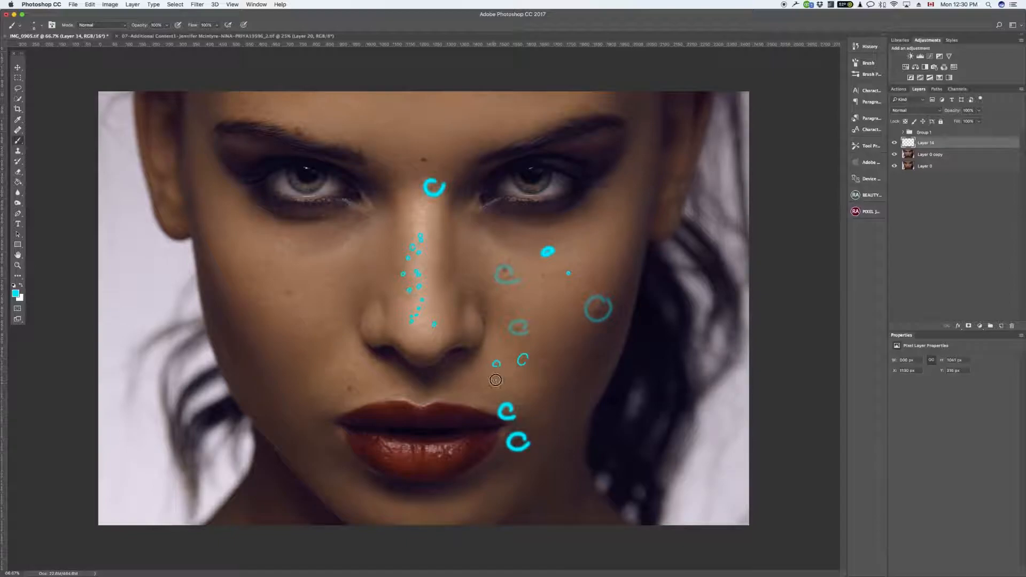
left_click_drag(361, 362, 359, 365)
mouse_move(292, 337)
left_mouse_down()
mouse_move(286, 344)
mouse_move(293, 337)
left_mouse_up()
left_click_drag(272, 257, 273, 259)
left_click_drag(350, 105, 348, 104)
Mark the fine hairs between the mole and the left-hand corner of the upper lip with short cyan strokes.
key("super+minus")
key("super+plus")
key("super+plus")
key("super+plus")
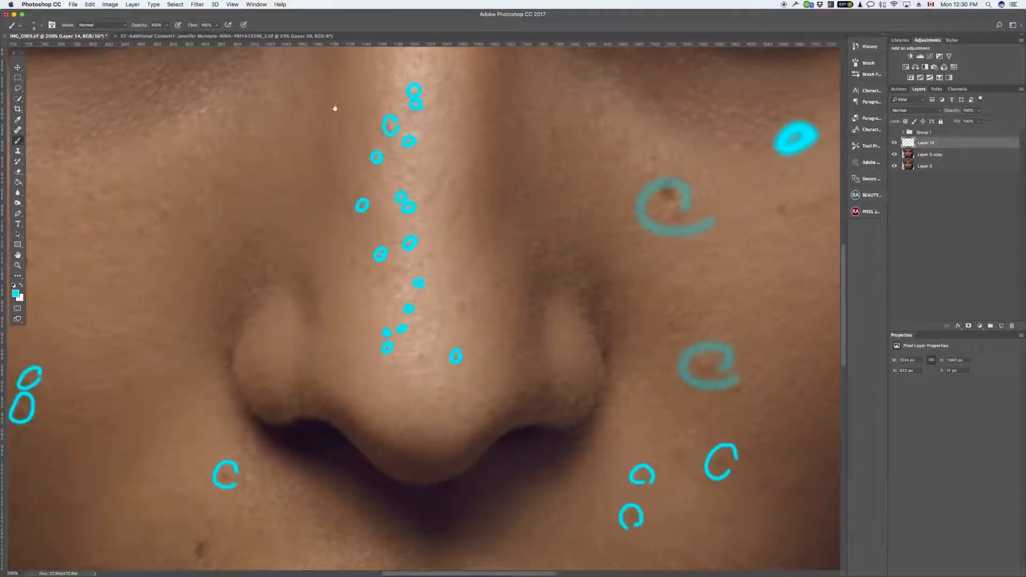
left_click_drag(724, 460, 767, 244)
left_click_drag(668, 529, 679, 433)
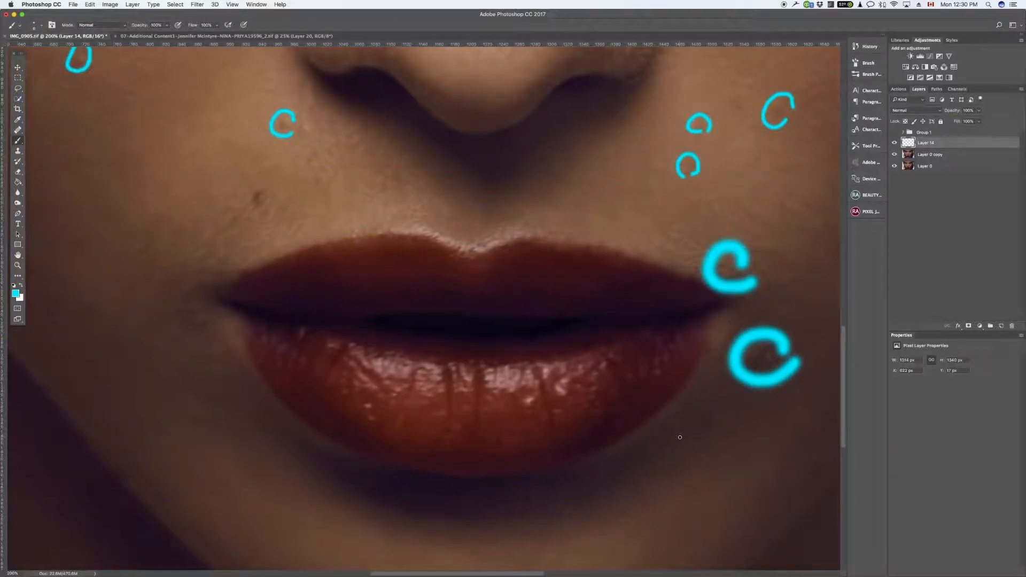
key("super+equal")
left_click_drag(469, 378, 635, 397)
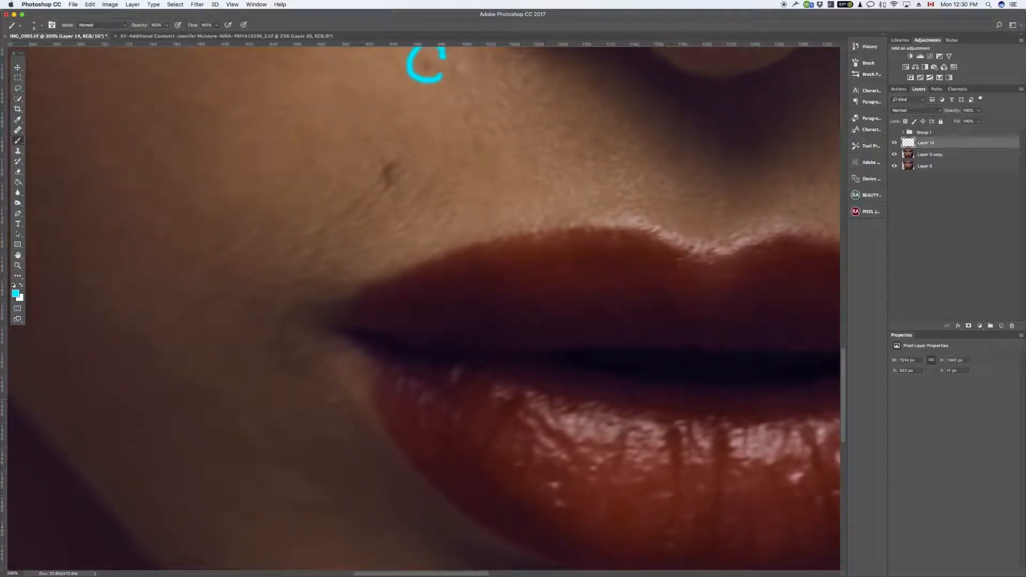
left_click_drag(436, 409, 499, 395)
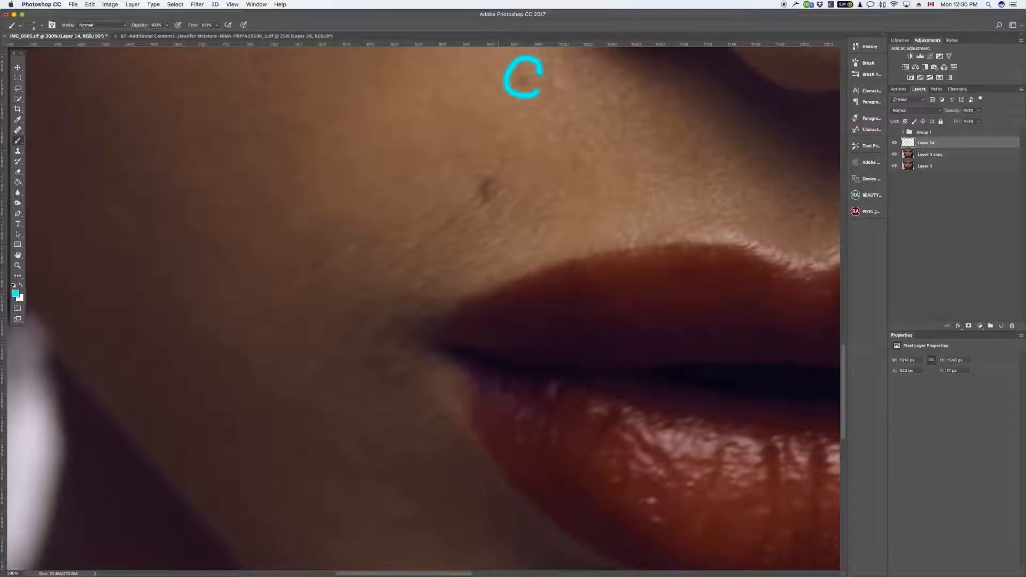
mouse_move(558, 229)
left_mouse_down()
mouse_move(552, 246)
mouse_move(539, 243)
mouse_move(509, 263)
mouse_move(485, 241)
left_mouse_up()
left_click_drag(485, 232, 442, 240)
mouse_move(501, 191)
left_mouse_down()
mouse_move(484, 217)
mouse_move(507, 210)
mouse_move(509, 225)
mouse_move(425, 246)
mouse_move(364, 292)
left_mouse_up()
mouse_move(412, 263)
left_mouse_down()
mouse_move(389, 280)
mouse_move(407, 293)
left_mouse_up()
Extend the cyan hair marks around the mole, along the upper lip edge and outward onto the left-hand cheek.
left_click_drag(473, 281, 450, 294)
mouse_move(498, 269)
left_mouse_down()
mouse_move(477, 261)
mouse_move(445, 273)
left_mouse_up()
left_click_drag(353, 242, 302, 291)
left_click_drag(442, 202, 424, 218)
left_click(431, 219)
left_click_drag(474, 175, 470, 204)
mouse_move(506, 157)
left_mouse_down()
mouse_move(501, 172)
mouse_move(479, 173)
left_mouse_up()
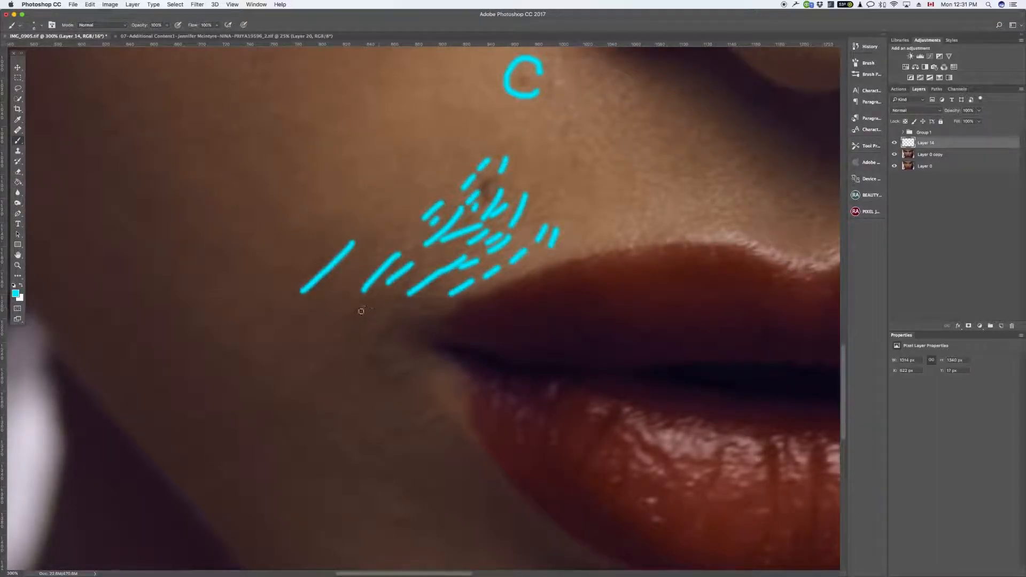
mouse_move(383, 313)
left_mouse_down()
mouse_move(362, 323)
mouse_move(351, 310)
left_mouse_up()
left_click(328, 325)
left_click_drag(415, 303, 397, 310)
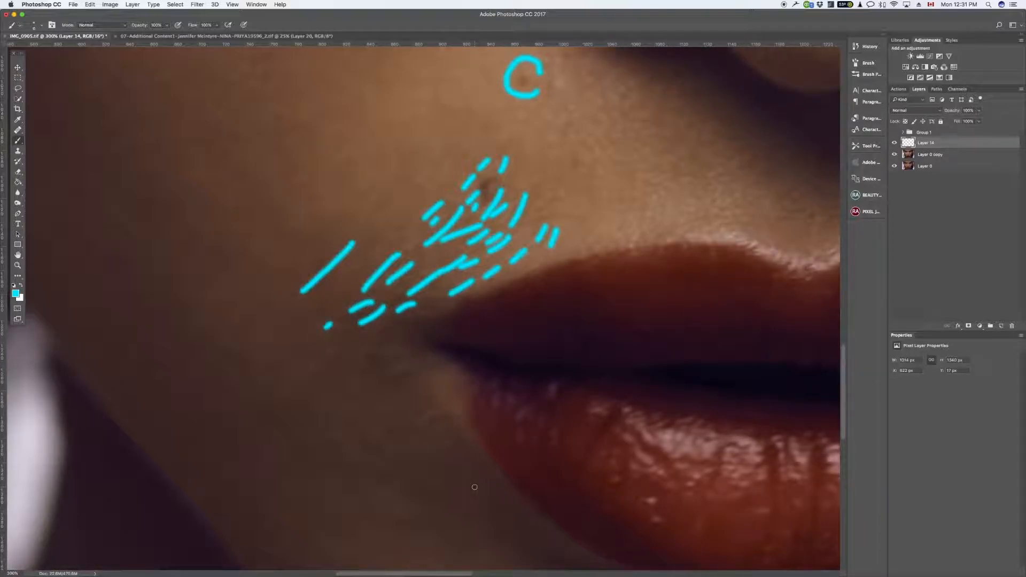
Mark the fine hairs beside the left-hand mouth corner and down along the lower lip's edge.
mouse_move(687, 474)
left_mouse_down()
mouse_move(568, 343)
mouse_move(566, 309)
left_mouse_up()
mouse_move(307, 242)
left_mouse_down()
mouse_move(293, 251)
mouse_move(297, 232)
left_mouse_up()
mouse_move(292, 220)
left_mouse_down()
mouse_move(286, 226)
mouse_move(274, 199)
left_mouse_up()
left_click_drag(266, 177, 233, 184)
left_click_drag(225, 178, 200, 199)
mouse_move(310, 258)
left_mouse_down()
mouse_move(303, 273)
mouse_move(325, 287)
left_mouse_up()
mouse_move(345, 289)
left_mouse_down()
mouse_move(337, 307)
mouse_move(352, 323)
left_mouse_up()
Mark the fine hairs below and above the right-hand corner of the mouth with short cyan strokes.
left_click_drag(728, 460, 352, 431)
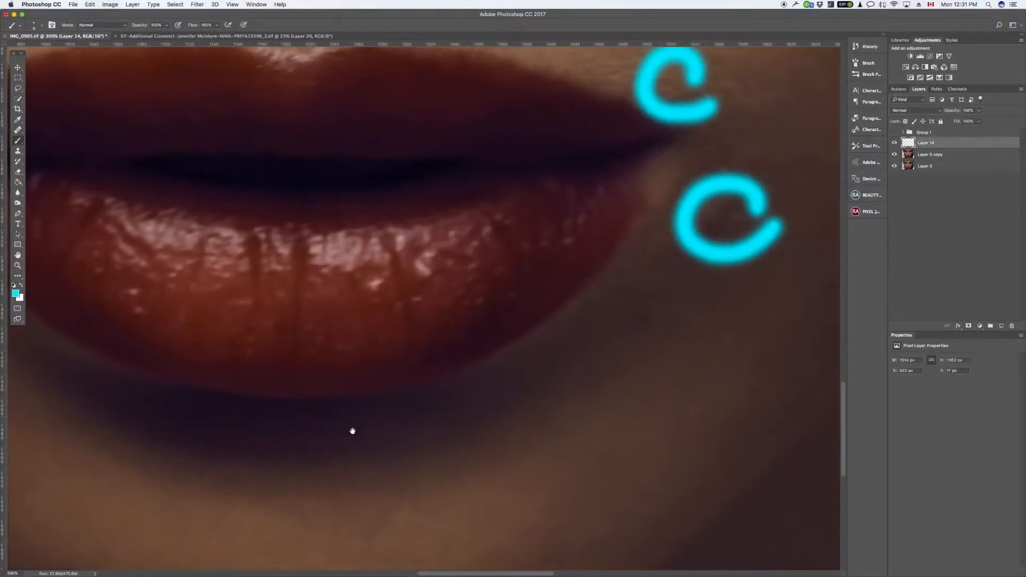
left_click_drag(615, 258, 626, 267)
left_click_drag(628, 248, 649, 247)
left_click_drag(651, 232, 658, 238)
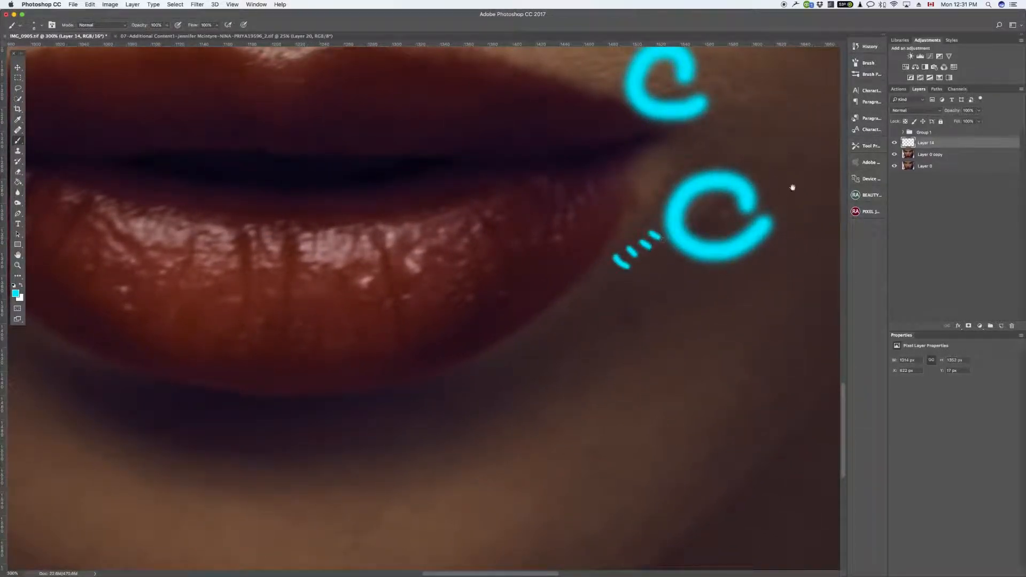
left_click_drag(771, 277, 738, 461)
mouse_move(532, 311)
left_mouse_down()
mouse_move(546, 322)
mouse_move(541, 348)
mouse_move(534, 343)
left_mouse_up()
left_click_drag(541, 271, 564, 291)
left_click_drag(609, 288, 623, 312)
left_click_drag(634, 332, 651, 348)
left_click_drag(646, 361, 680, 380)
Mark the row of small bumps beneath the right-hand eye, from the existing cyan circle toward the nose.
left_click_drag(748, 463, 396, 545)
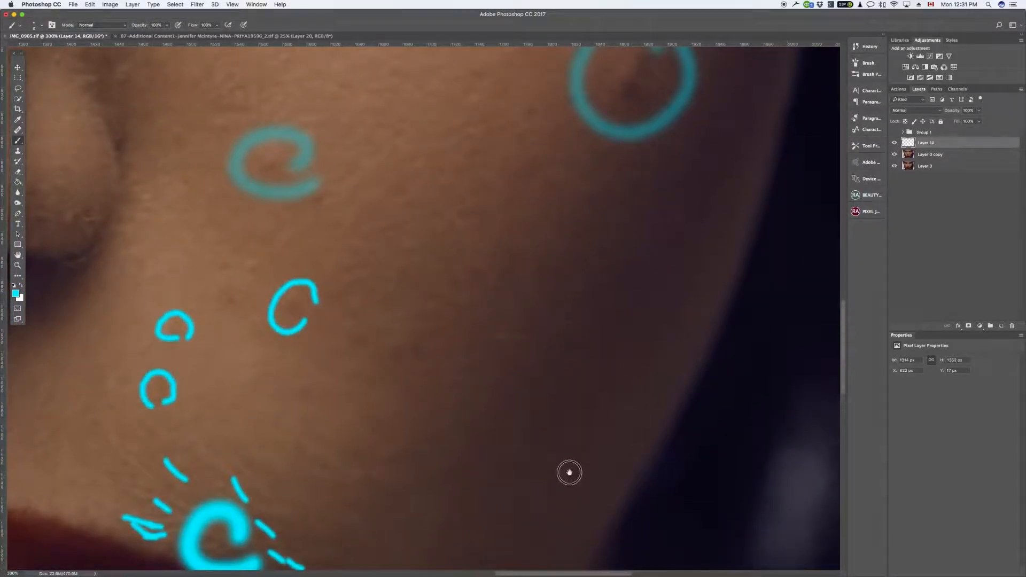
left_click_drag(577, 458, 501, 556)
left_click_drag(624, 184, 604, 504)
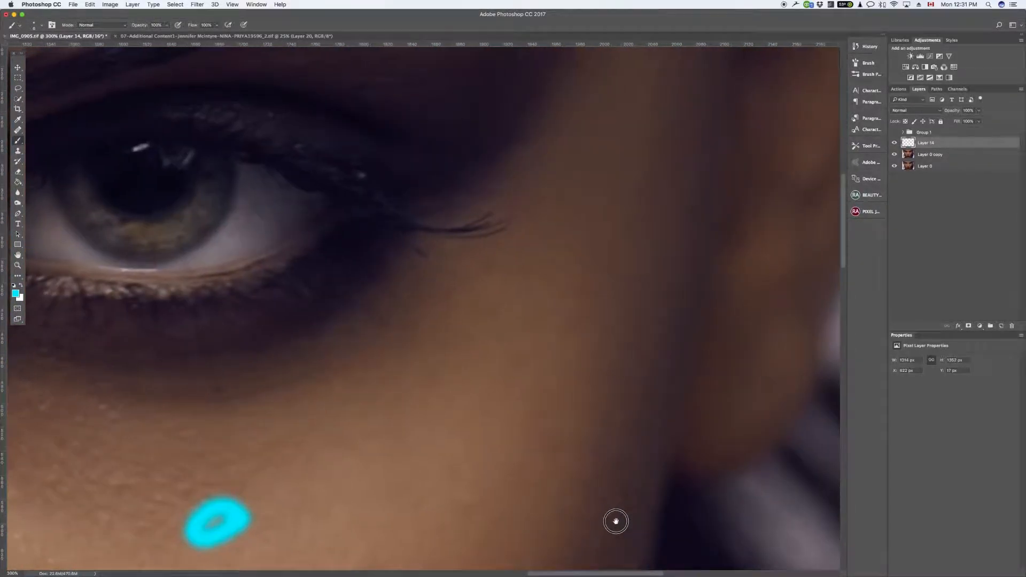
left_click_drag(722, 438, 832, 383)
left_click_drag(595, 405, 692, 344)
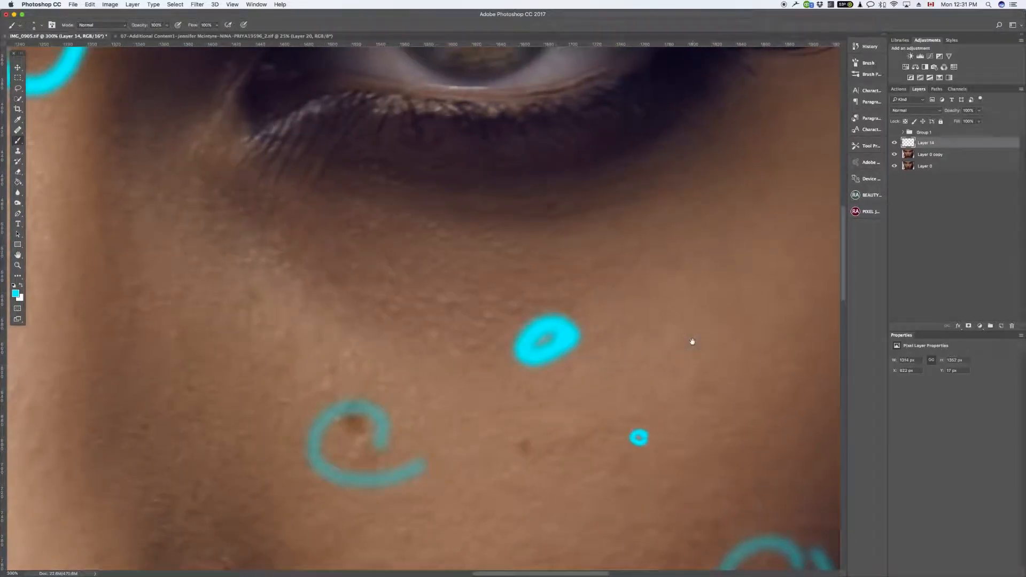
mouse_move(521, 299)
left_mouse_down()
mouse_move(520, 312)
mouse_move(480, 327)
mouse_move(459, 300)
mouse_move(421, 292)
mouse_move(431, 297)
mouse_move(422, 305)
mouse_move(407, 295)
mouse_move(384, 316)
mouse_move(376, 297)
mouse_move(397, 289)
mouse_move(352, 270)
left_mouse_up()
left_click(432, 320)
left_click_drag(322, 273, 302, 284)
left_click_drag(290, 262, 267, 263)
mouse_move(257, 248)
left_mouse_down()
mouse_move(244, 256)
mouse_move(250, 270)
left_mouse_up()
Circle the remaining blemishes on the left-hand cheek near the nose and across the forehead.
key("super+minus")
key("super+minus")
key("super+minus")
key("super+minus")
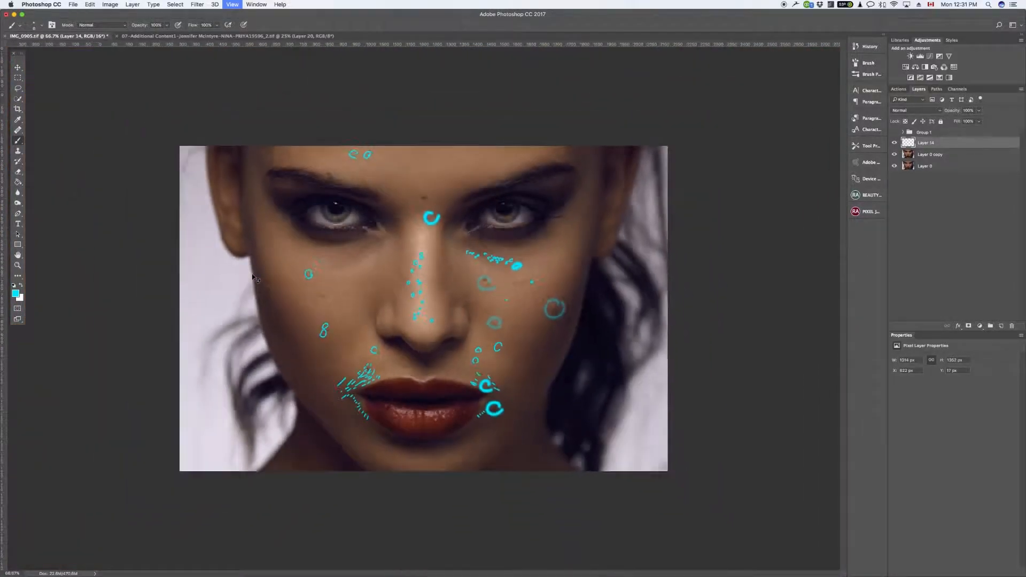
key("super+equal")
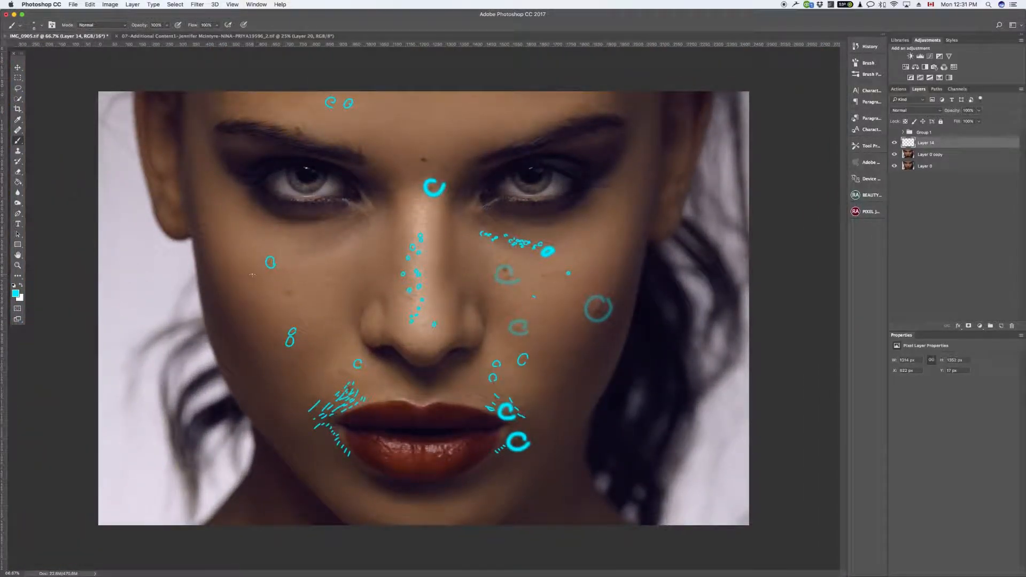
left_click_drag(341, 272, 353, 271)
left_click_drag(420, 103, 387, 112)
Toggle the cyan marking layer off and on to compare it with the clean portrait, and leave it hidden.
left_click(895, 143)
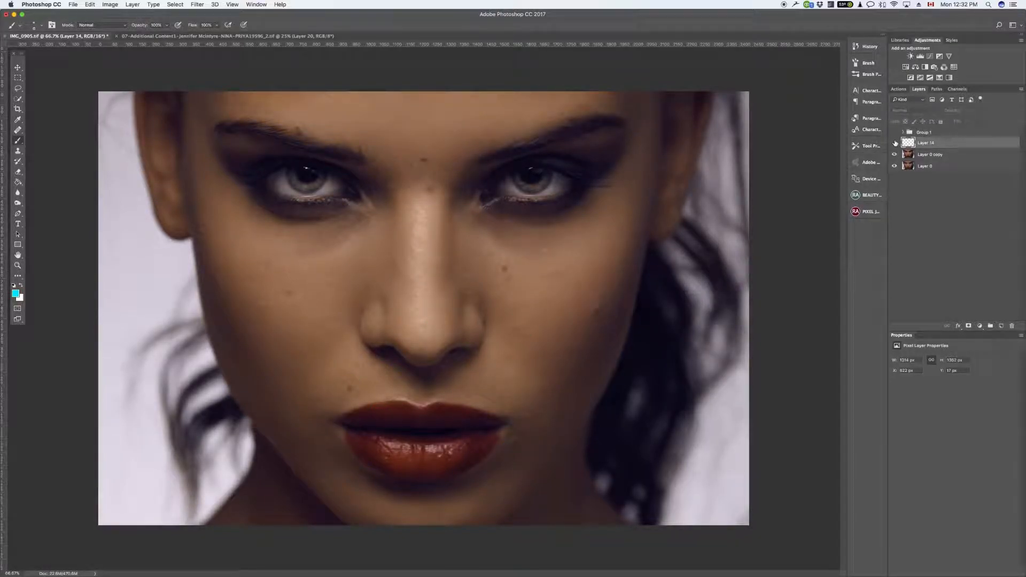
left_click(894, 143)
left_click(894, 144)
left_click(895, 144)
left_click(895, 143)
left_click(894, 143)
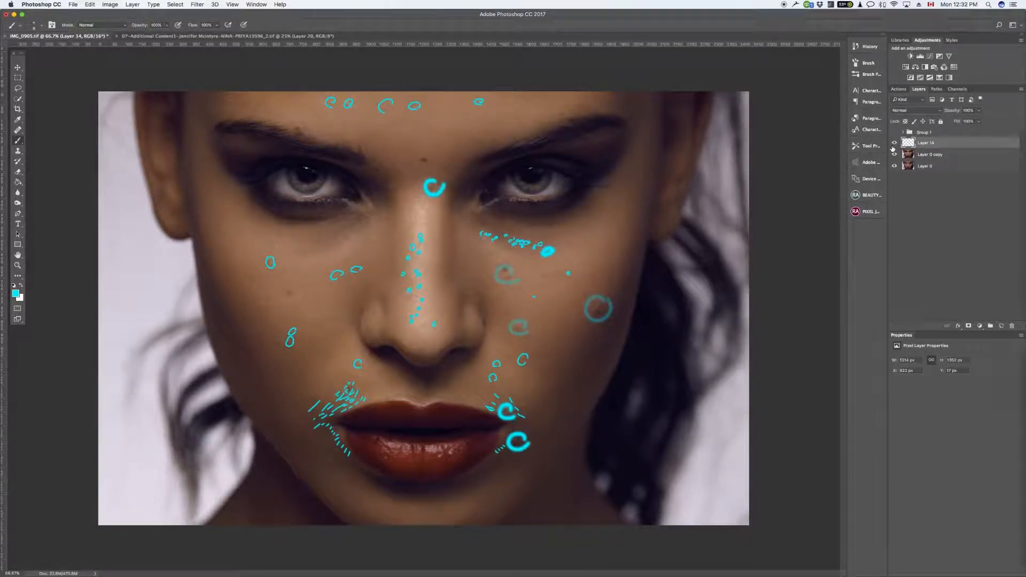
left_click(894, 143)
left_click(894, 144)
left_click(894, 143)
left_click(895, 143)
left_click(894, 144)
left_click(894, 144)
left_click(894, 144)
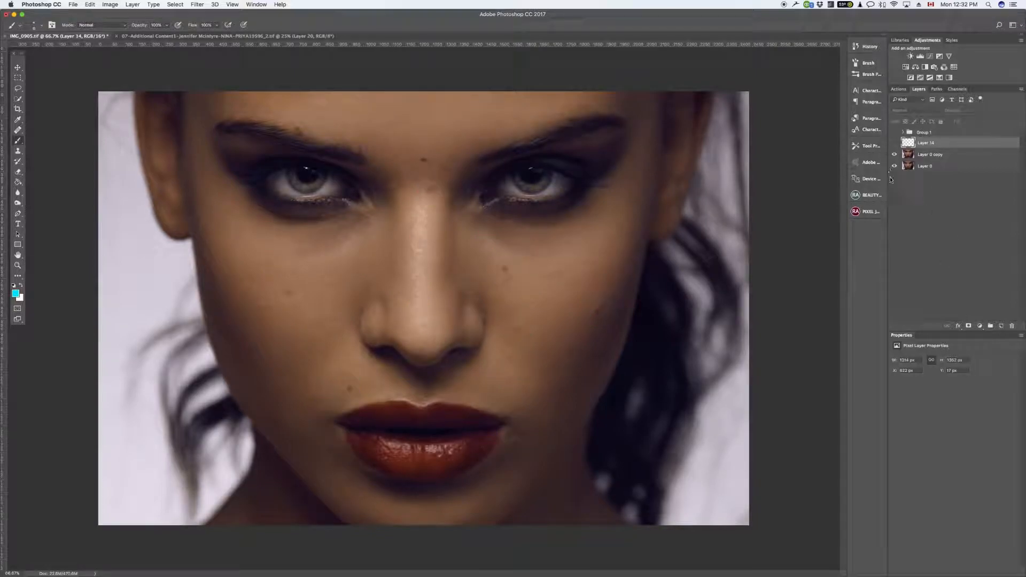
Switch to the Healing Brush and add an empty layer directly above Layer 0 copy.
key("super+equal")
key("super+equal")
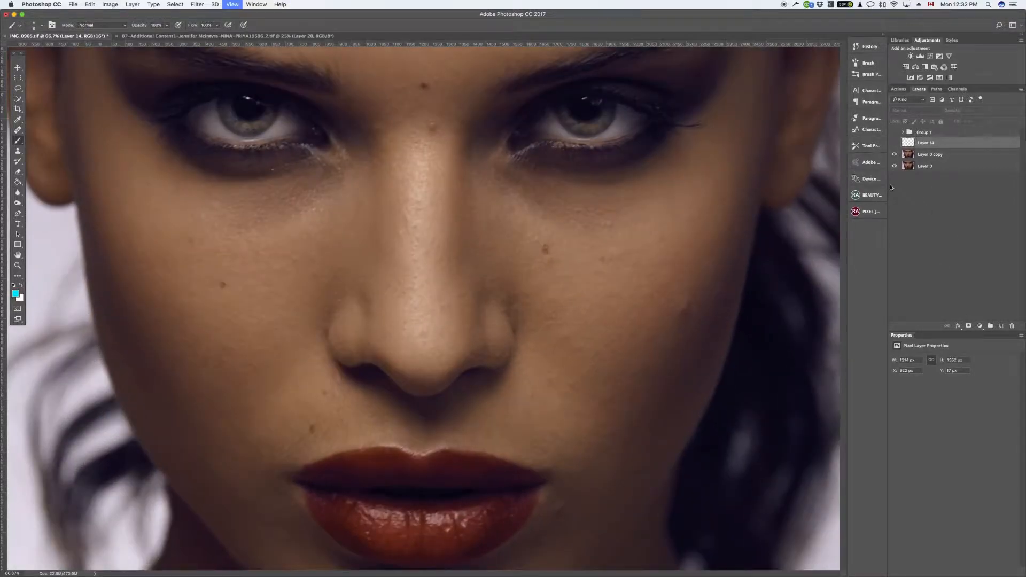
key("super+minus")
key("super+equal")
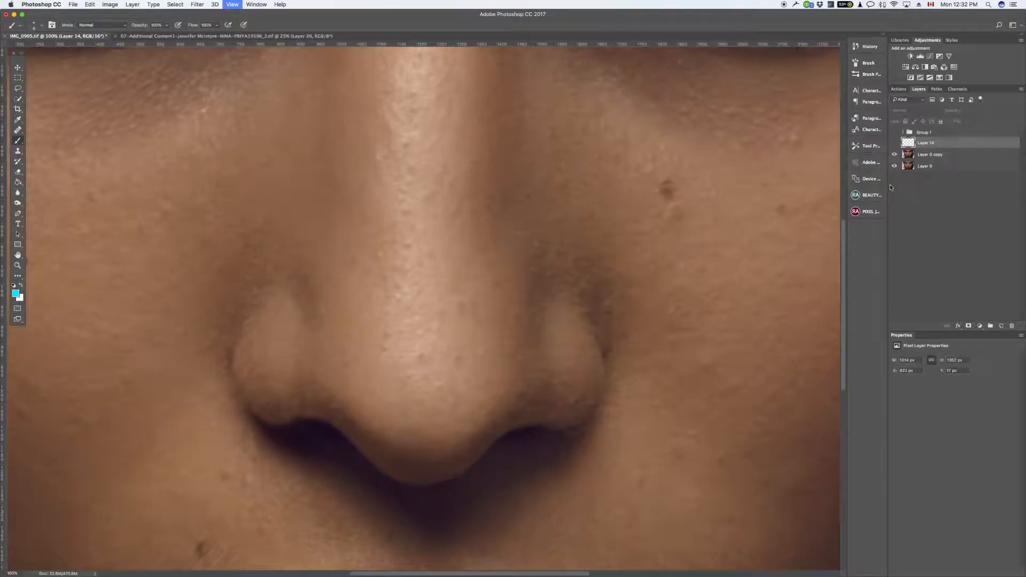
left_click_drag(654, 394, 650, 458)
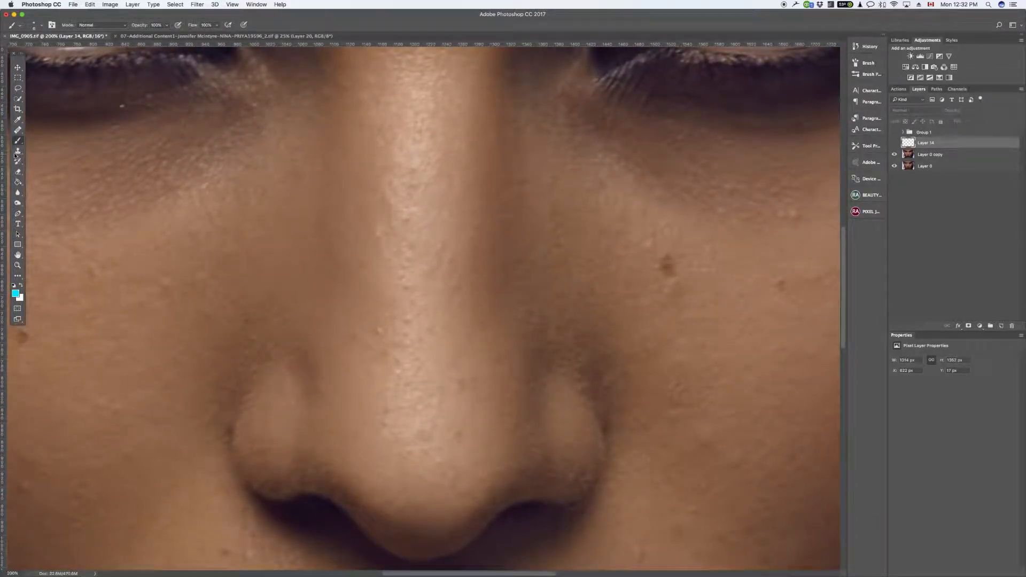
key("j")
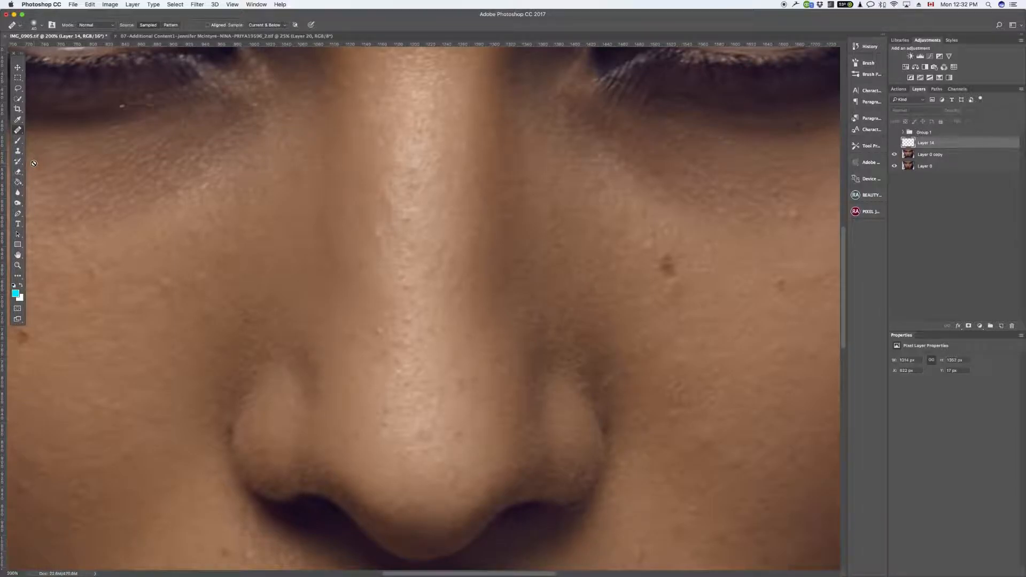
left_click(933, 154)
left_click(999, 327)
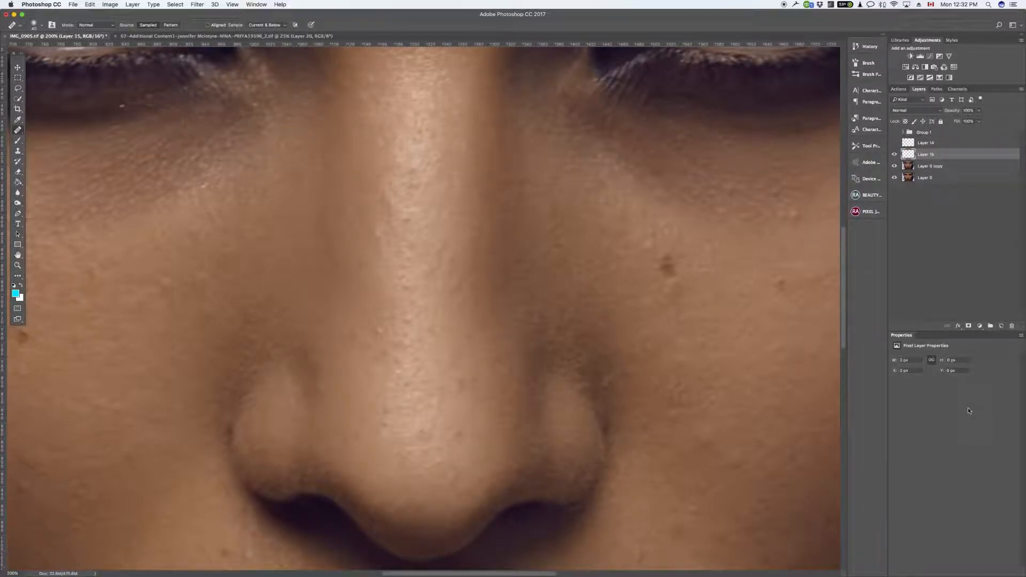
Shrink the Healing Brush and heal the dark pores on the tip and right-hand side of the nose.
key("bracketleft")
key("bracketleft")
left_click(475, 377)
left_click(461, 387)
left_click(460, 442)
left_click(492, 459)
left_click(422, 431)
left_click(425, 451)
left_click(401, 452)
left_click(402, 468)
Heal the bumps on the left-hand side of the middle nose ridge and the pores just above the tip.
left_click(400, 317)
left_click(396, 316)
left_click(381, 301, "alt")
left_click(387, 315)
left_click(374, 315, "alt")
left_click(380, 330)
left_click(382, 306)
left_click(387, 426)
left_click(403, 433)
Heal the small bumps along the nose ridge up toward the bridge, sampling clean skin nearby.
left_click(406, 288)
left_click(422, 246, "alt")
left_click(412, 244)
left_click(407, 257, "alt")
left_click(410, 220)
left_click(412, 183)
left_click(420, 161)
left_click(433, 146, "alt")
left_click(417, 129)
left_click(381, 234)
Heal the remaining spots on the underside of the nose tip and its left-hand side using nearby skin samples.
left_click(460, 471, "alt")
left_click(453, 482)
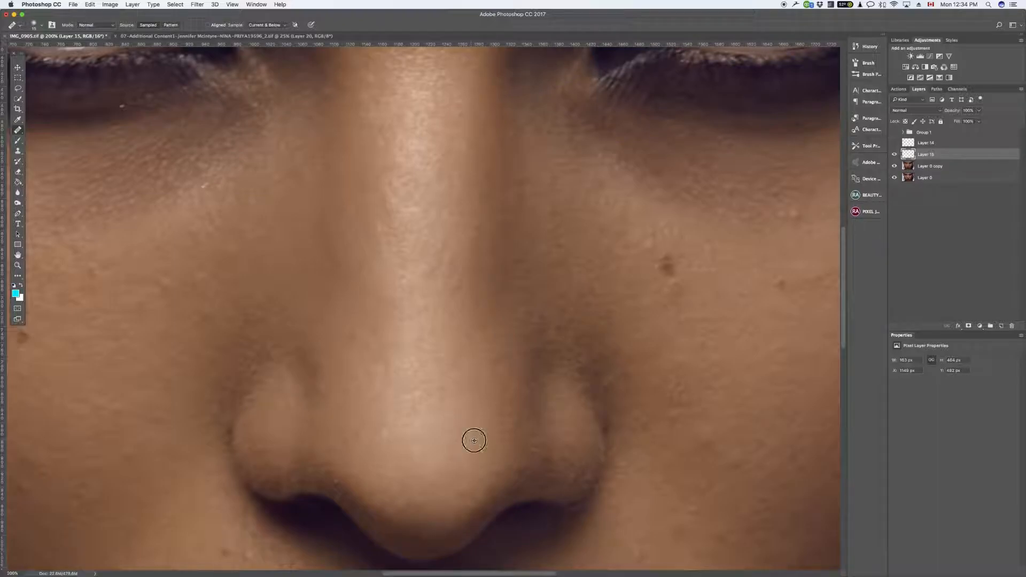
left_click(363, 451, "alt")
left_click(346, 439)
Compare the nose up close with the healing layer hidden and shown.
key("super+equal")
key("super+equal")
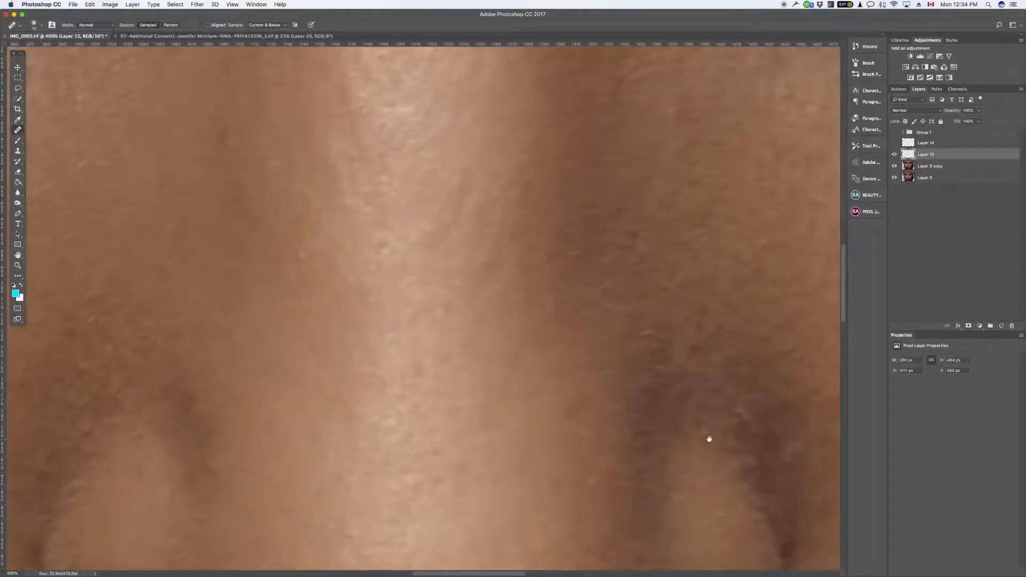
left_click_drag(752, 447, 743, 326)
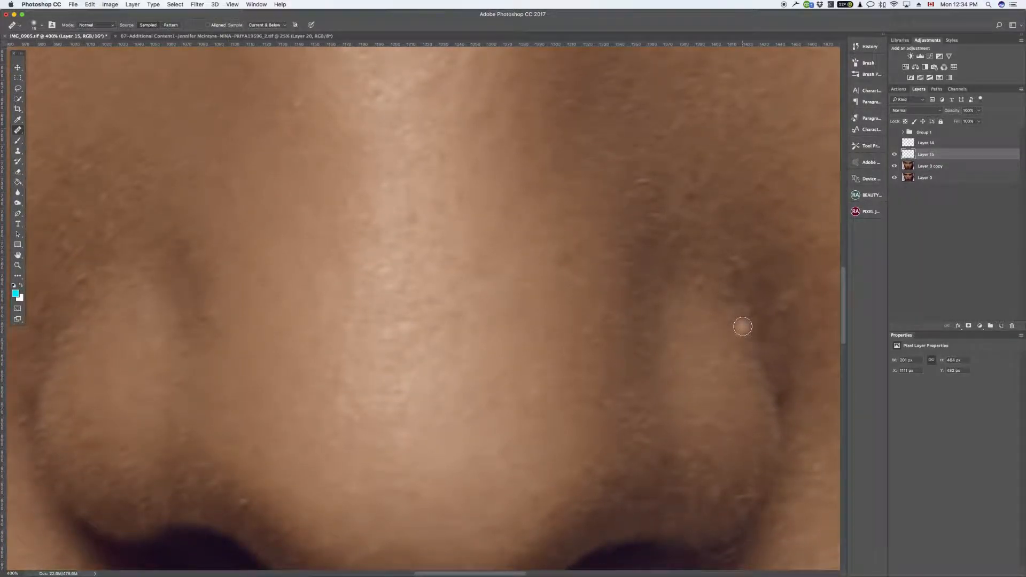
left_click(900, 156)
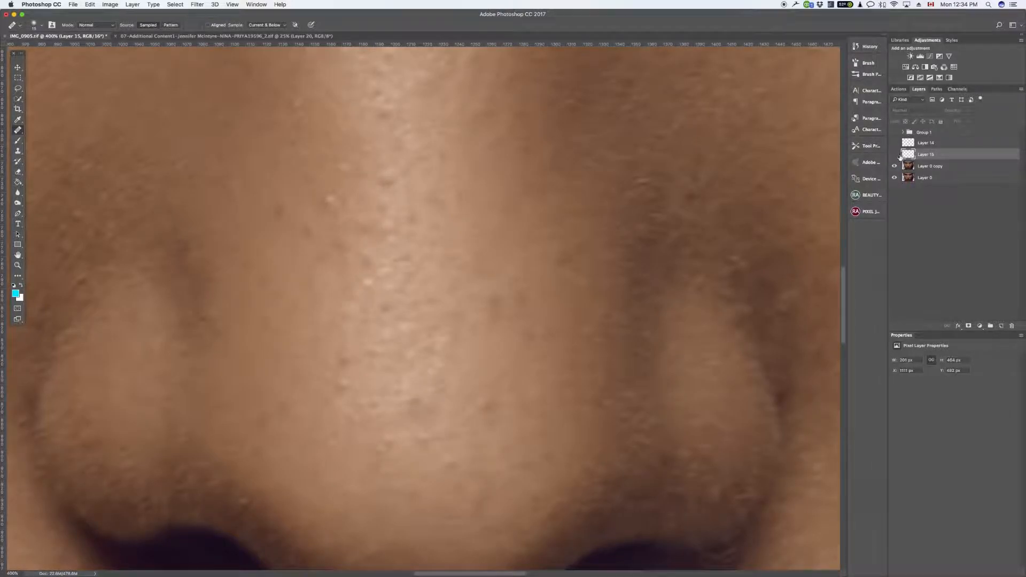
left_click(895, 154)
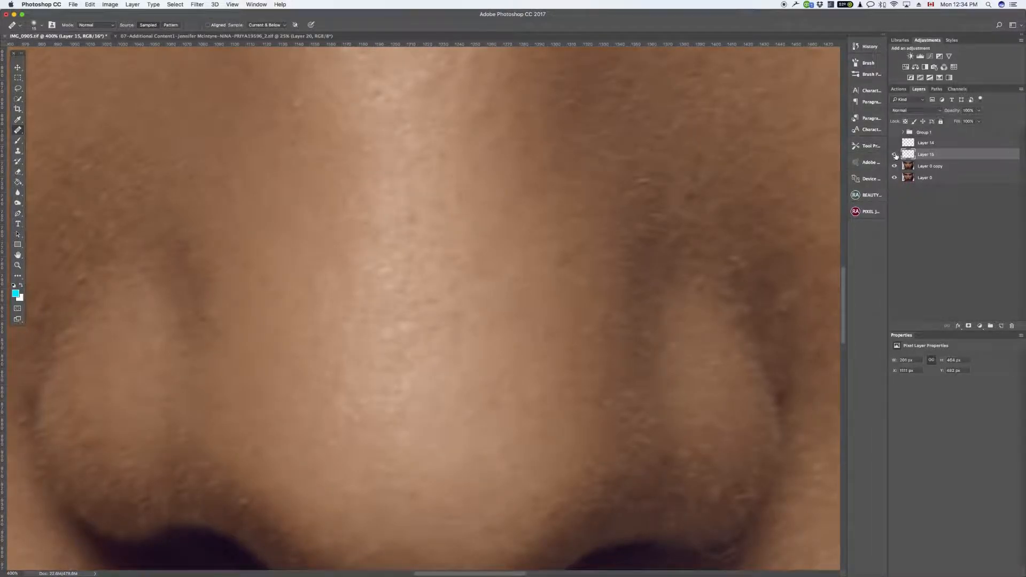
left_click(894, 154)
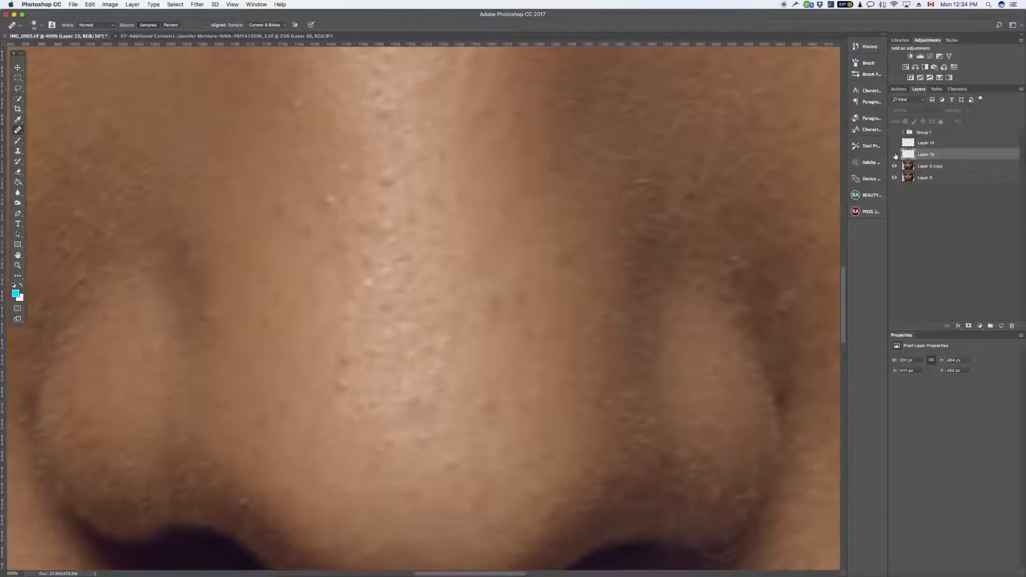
left_click(895, 154)
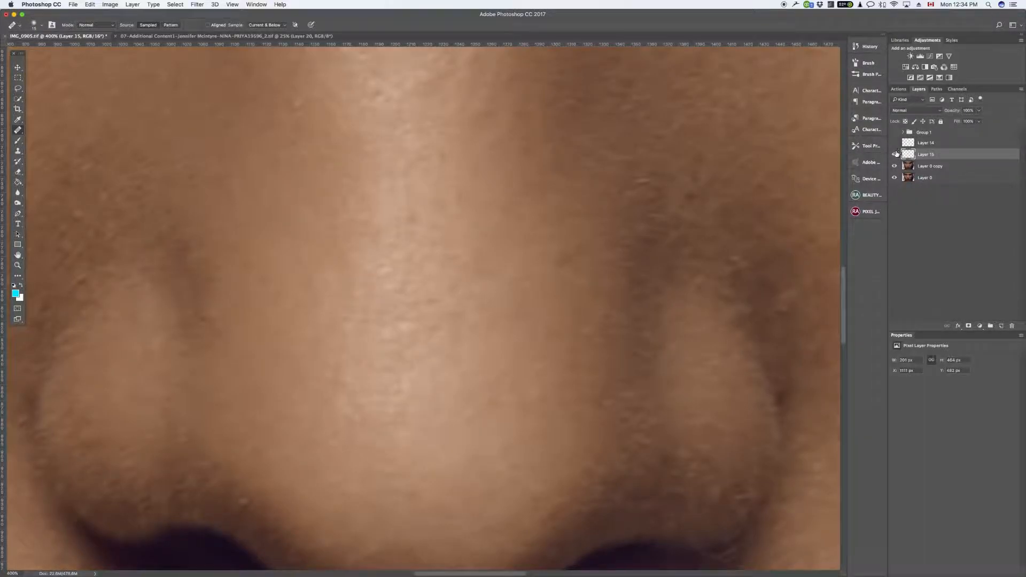
left_click(895, 155)
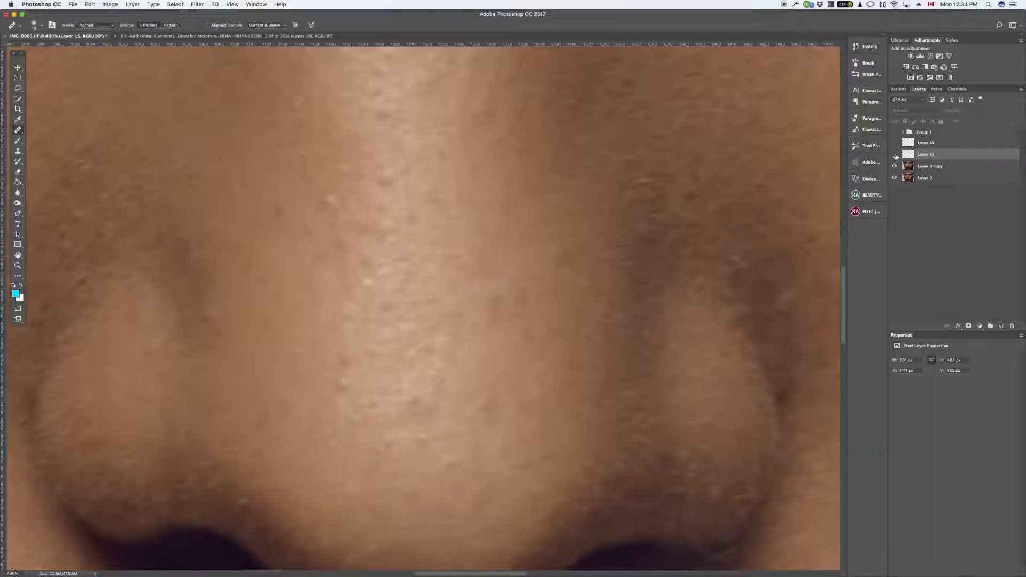
left_click(895, 154)
left_click(895, 155)
left_click(895, 155)
left_click(895, 154)
left_click(895, 155)
left_click(894, 155)
left_click(894, 155)
left_click(894, 155)
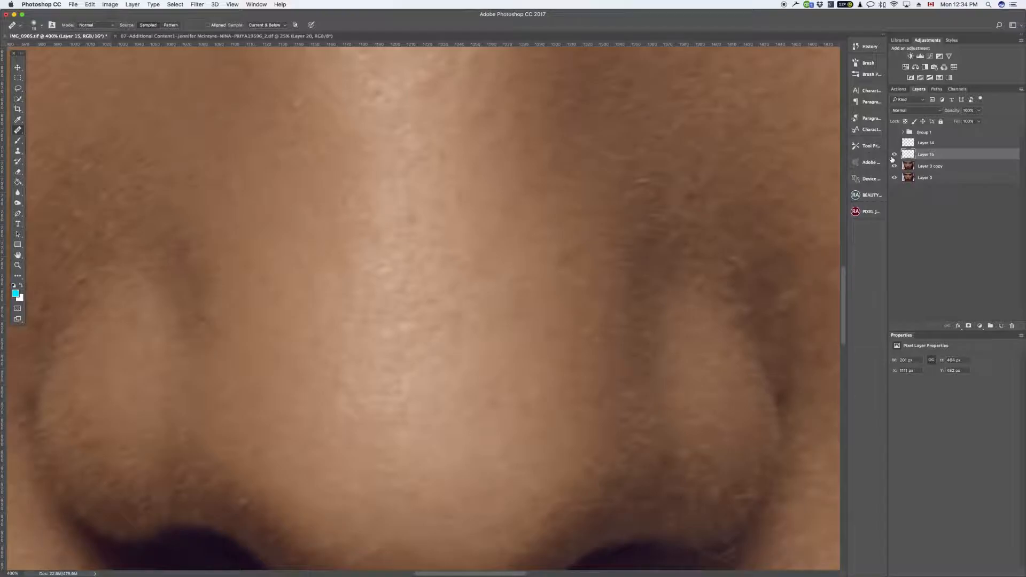
Compare the whole portrait with the healing layer hidden and shown.
key("super+minus")
key("super+minus")
key("super+minus")
key("super+minus")
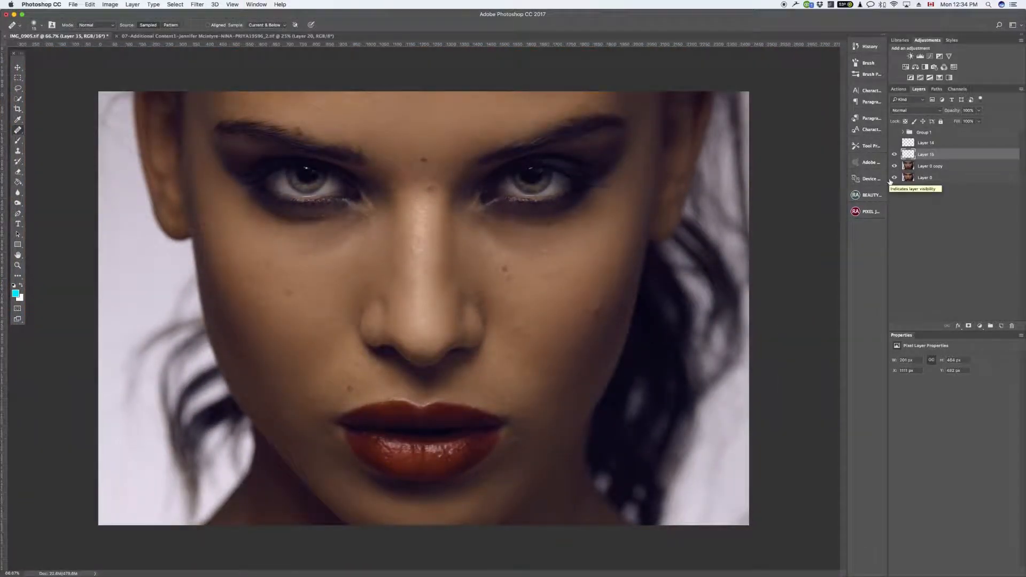
left_click(895, 155)
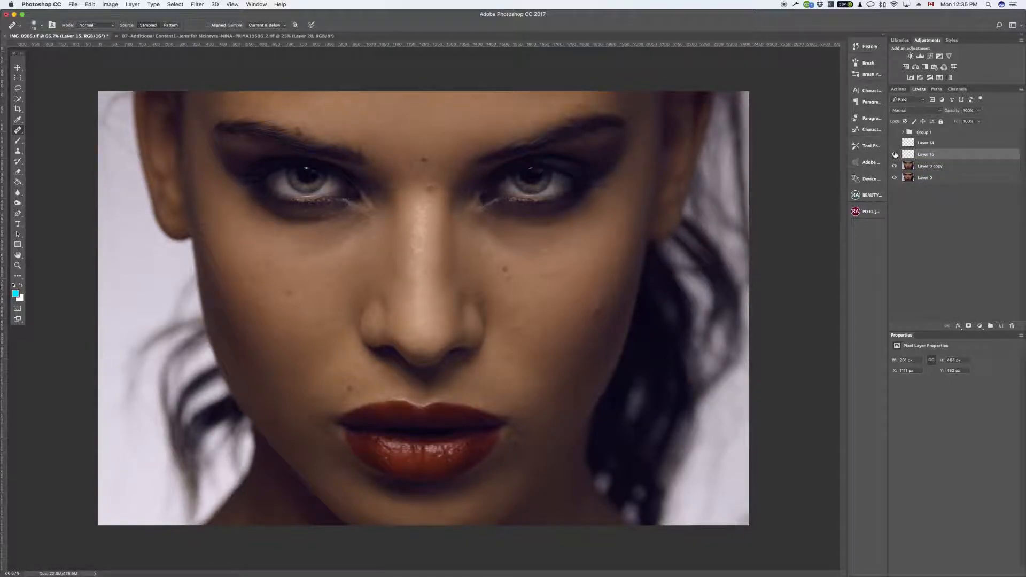
left_click(894, 155)
left_click(893, 156)
left_click(892, 157)
left_click(892, 157)
left_click(892, 159)
Inspect the healed nose up close from the tip and nostrils to the bridge, and the portrait as a whole.
key("super+plus")
key("super+plus")
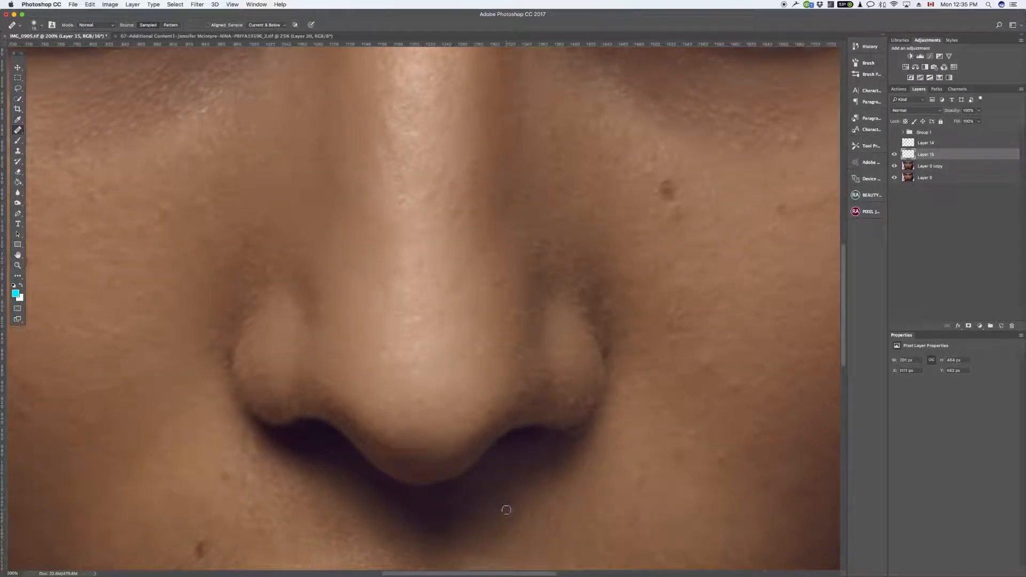
key("super+plus")
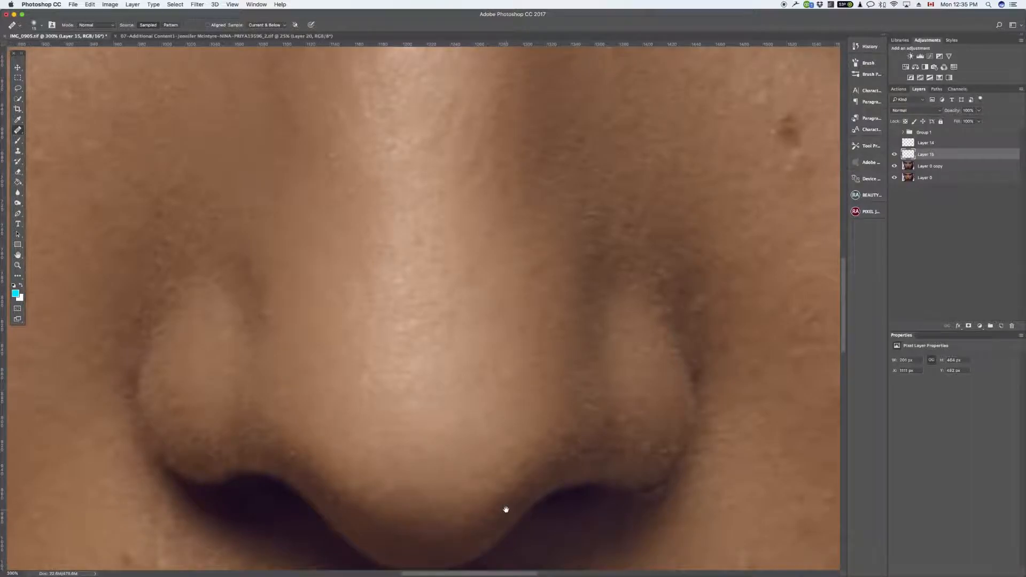
left_click_drag(745, 498, 620, 348)
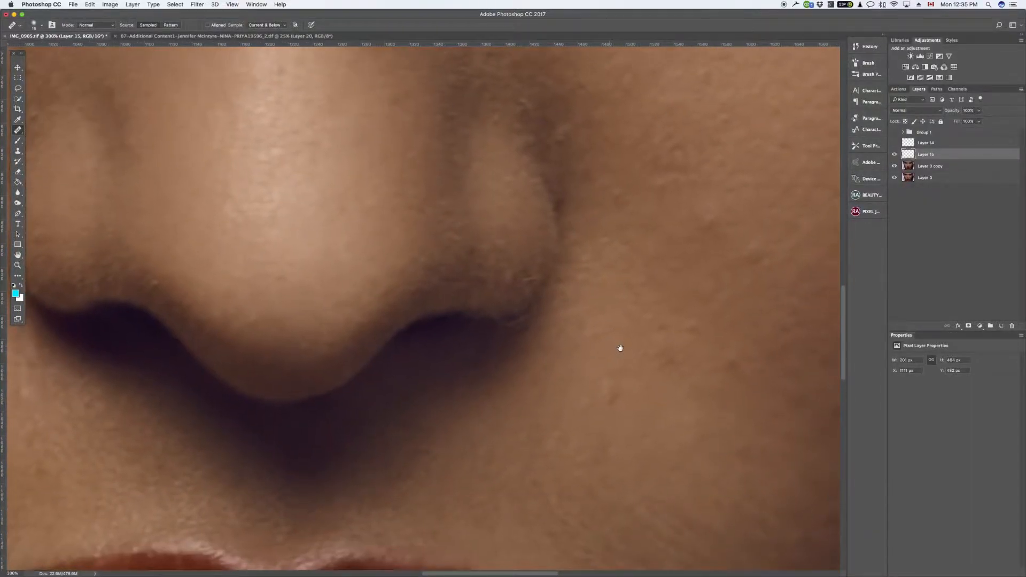
left_click_drag(590, 458, 728, 472)
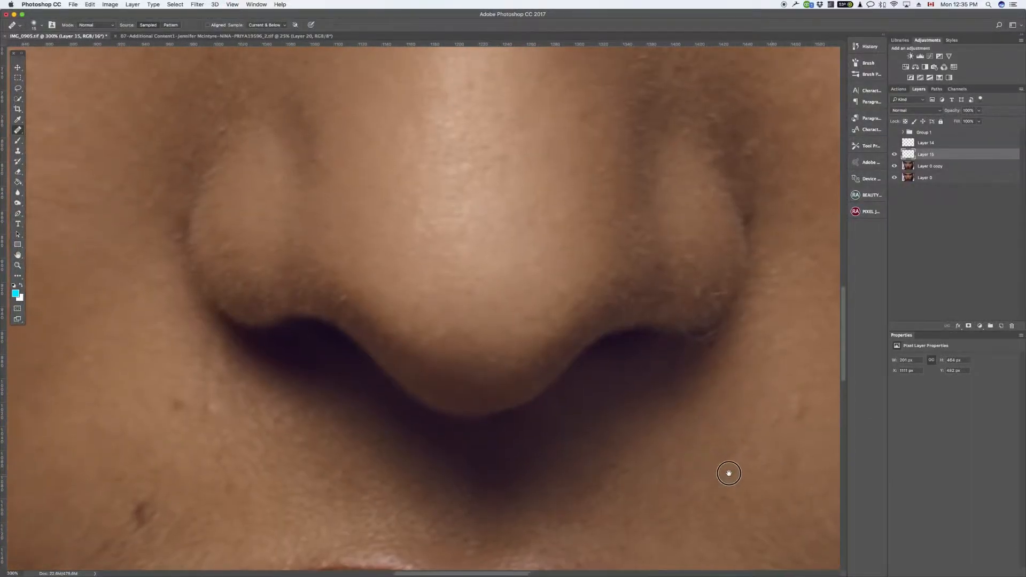
left_click_drag(779, 242, 753, 523)
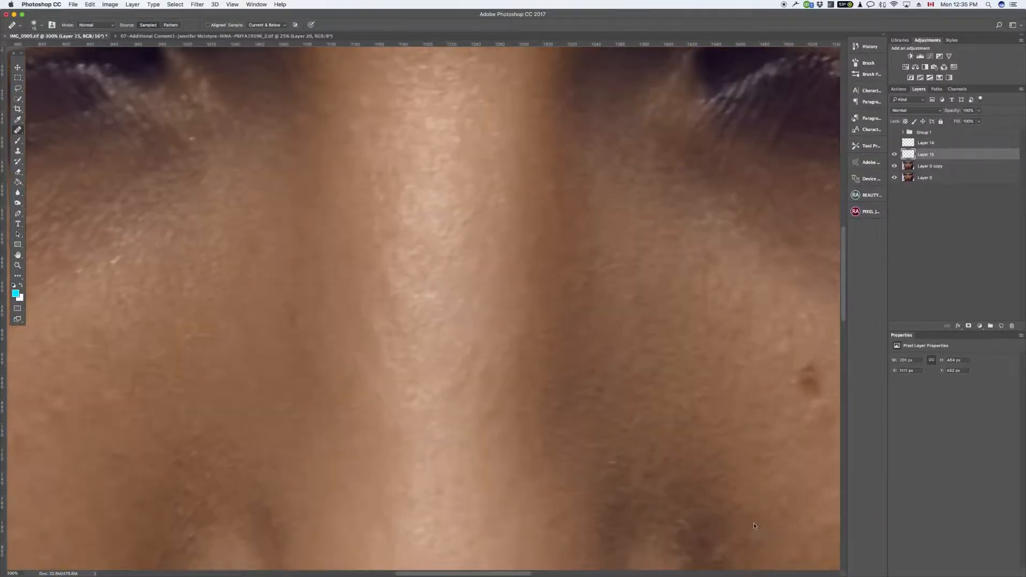
left_click_drag(730, 263, 724, 467)
key("super+minus")
key("super+minus")
key("super+minus")
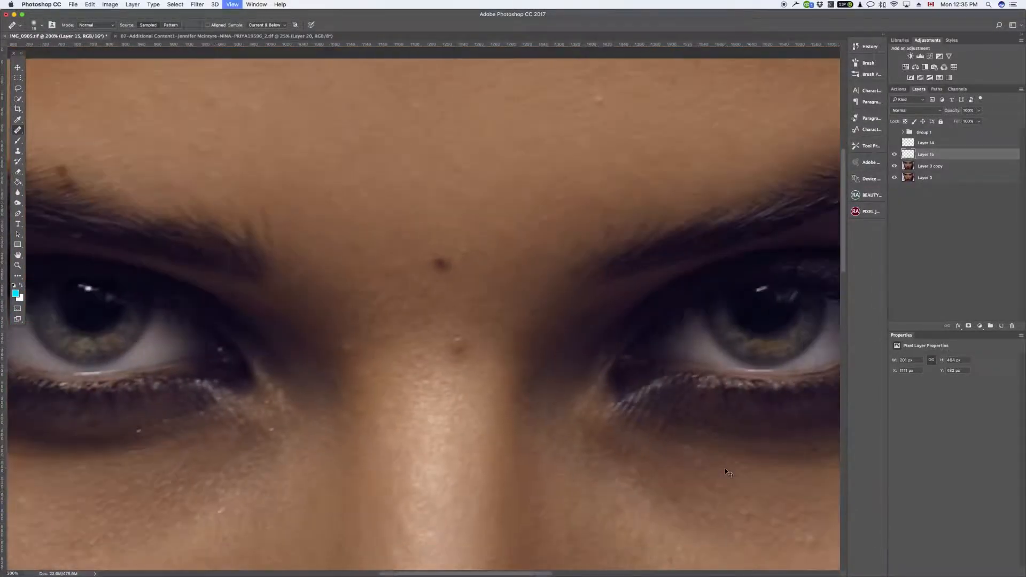
key("super+minus")
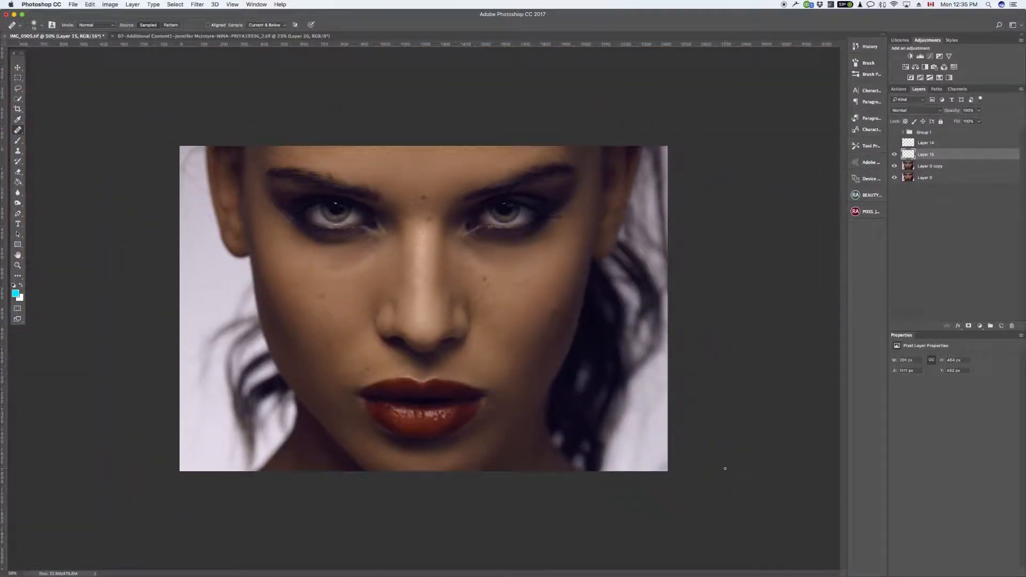
Compare the portrait with Group 1 and Layer 14 hidden and shown, and look through the layers inside the group.
left_click(895, 132)
left_click(916, 133)
left_click(895, 132)
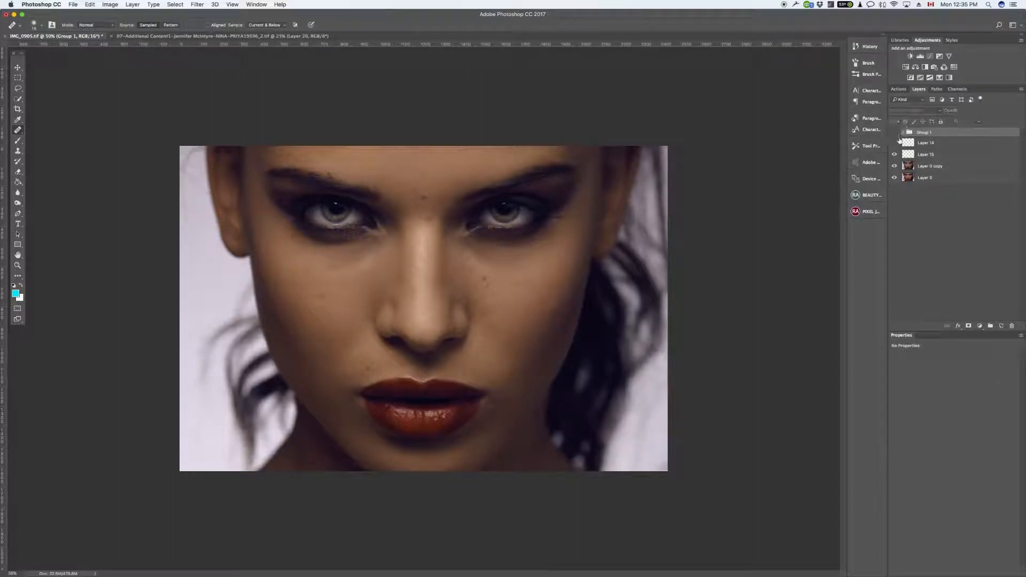
left_click(895, 132)
left_click(895, 133)
left_click(895, 133)
left_click(896, 132)
left_click(894, 142)
left_click(894, 143)
left_click(895, 133)
left_click(903, 133)
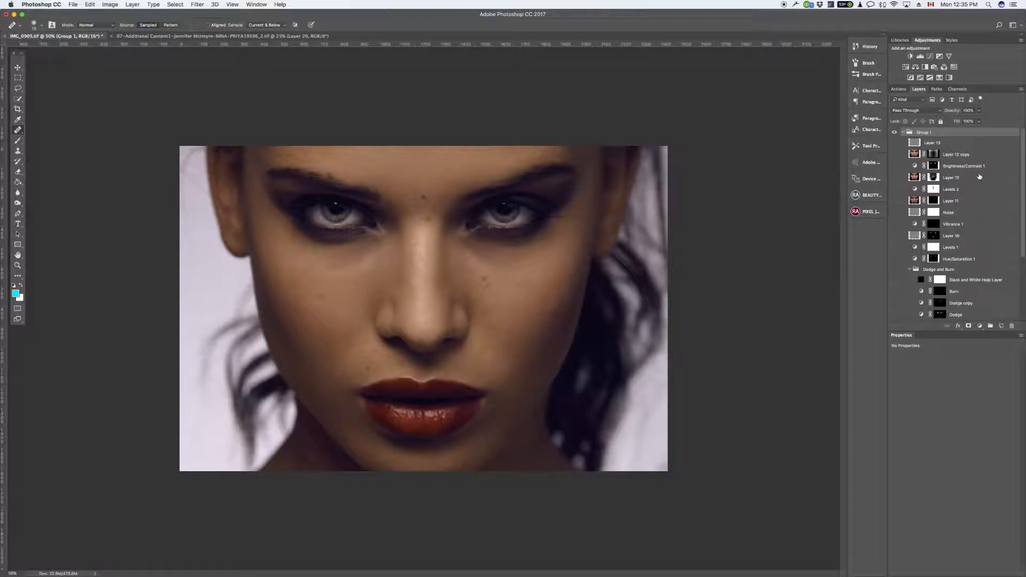
left_click_drag(1023, 168, 1018, 134)
left_click(904, 134)
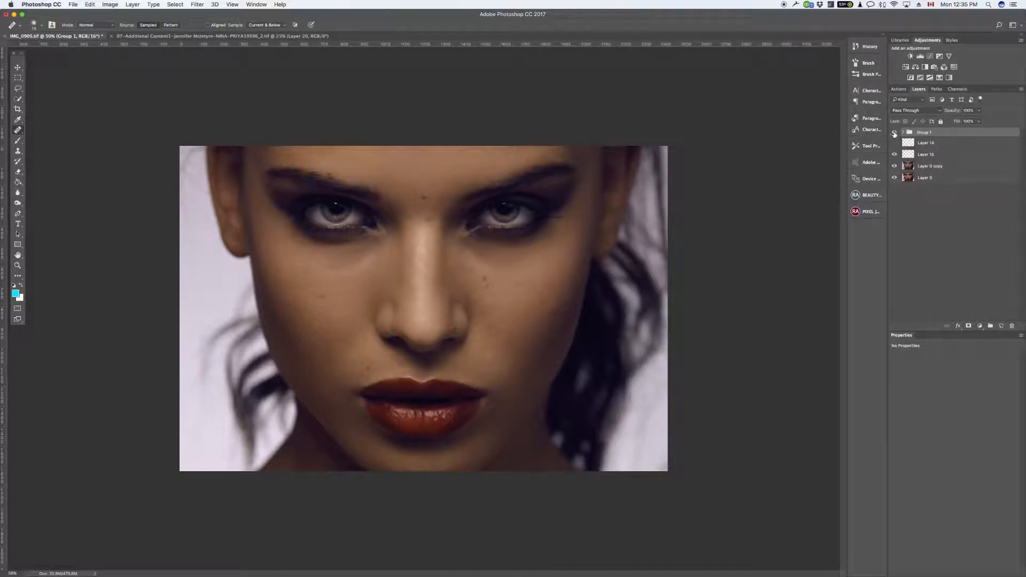
Select Layer 15 and heal the brown spot at the top of the nose bridge, sampling skin beside it.
left_click(922, 157)
key("super+equal")
key("super+equal")
key("super+equal")
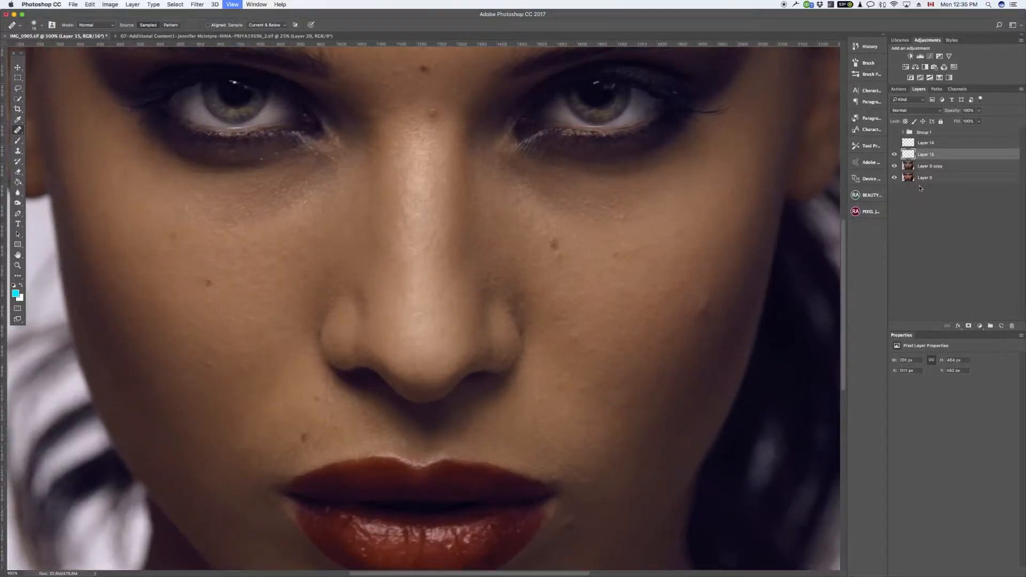
scroll(571, 337, "up", 10)
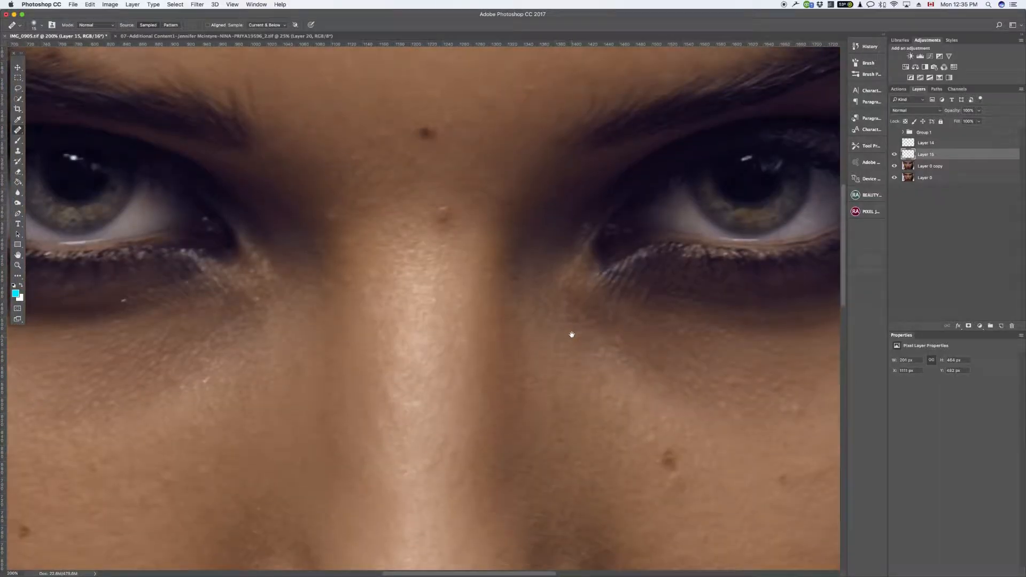
left_click(467, 226, "alt")
left_click(444, 215)
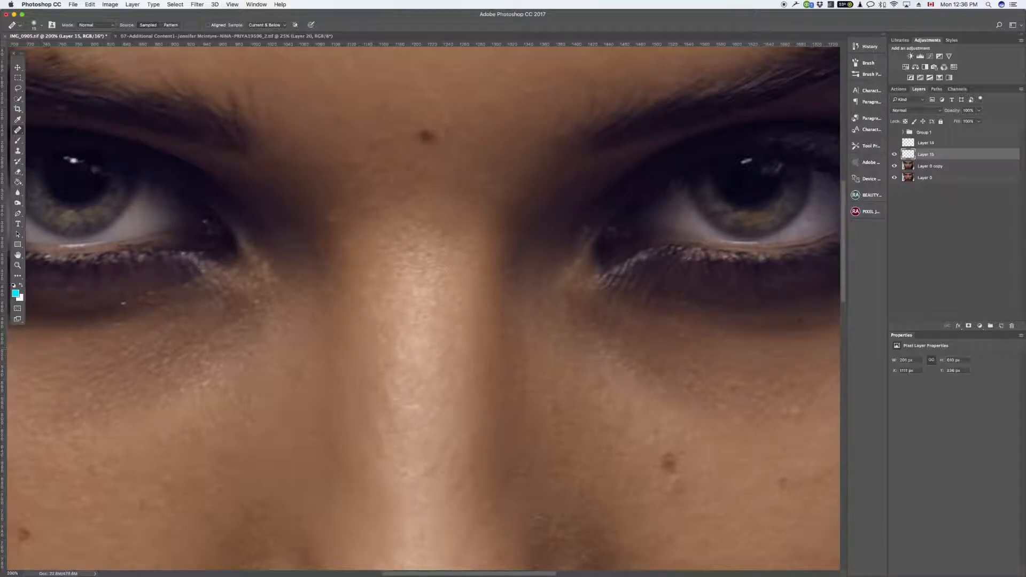
Heal the small spots beside the nose bridge and between the eyebrows using nearby skin samples.
left_click(340, 225, "alt")
left_click_drag(329, 221, 332, 218)
left_click(380, 126, "alt")
left_click(382, 136)
left_click(414, 199)
Heal the small spots on the right-hand cheek next to the nostril, sampling clean cheek skin.
left_click_drag(762, 471, 512, 249)
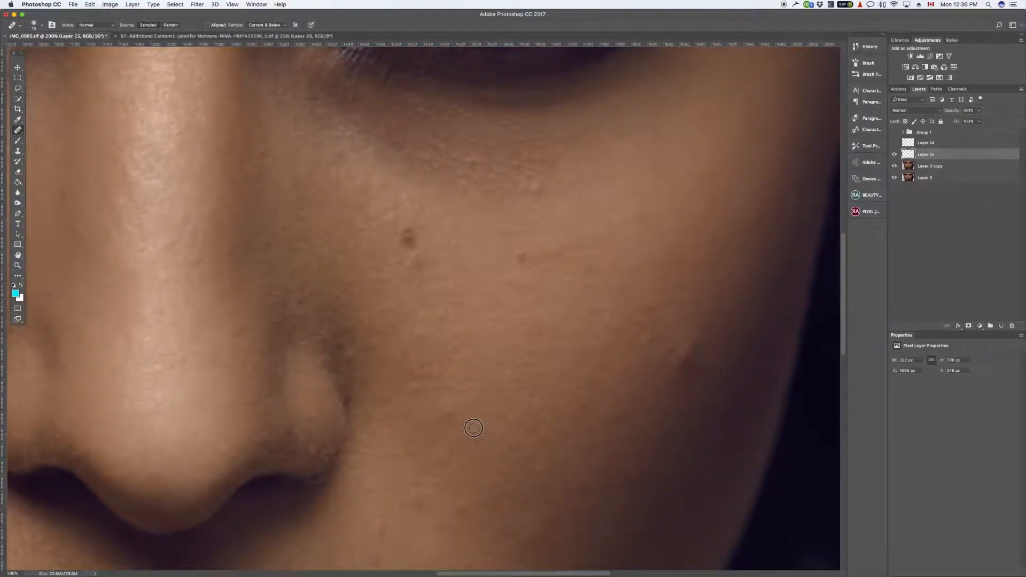
left_click(475, 405, "alt")
left_click(444, 413)
left_click_drag(610, 417, 366, 430)
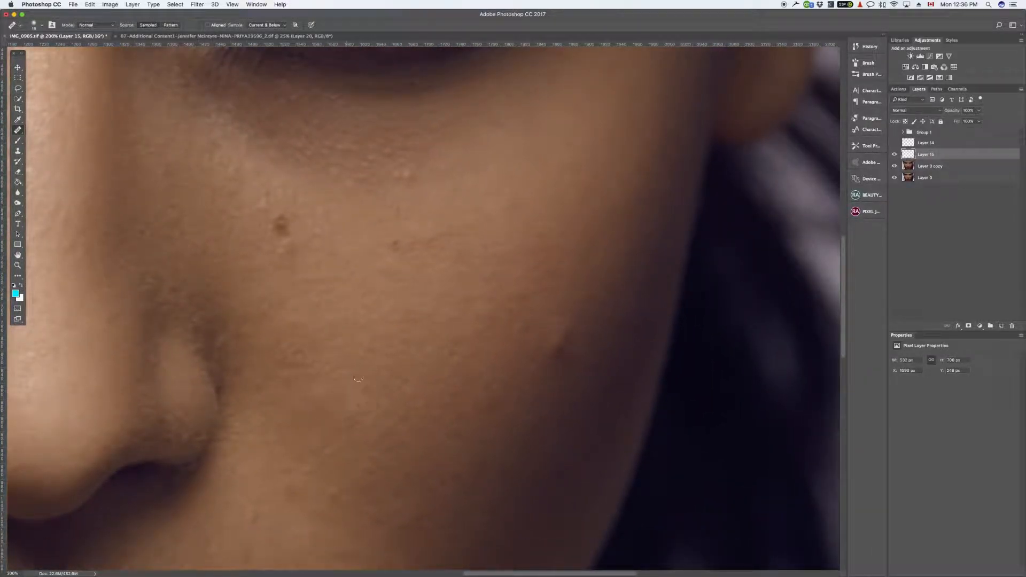
left_click(285, 359)
Heal the dark mark on the outer part of the right-hand cheek with a slightly larger brush, sampling adjacent skin.
left_click(537, 387, "alt")
left_click(556, 354)
left_click(568, 331)
key("super+z")
right_click(570, 339)
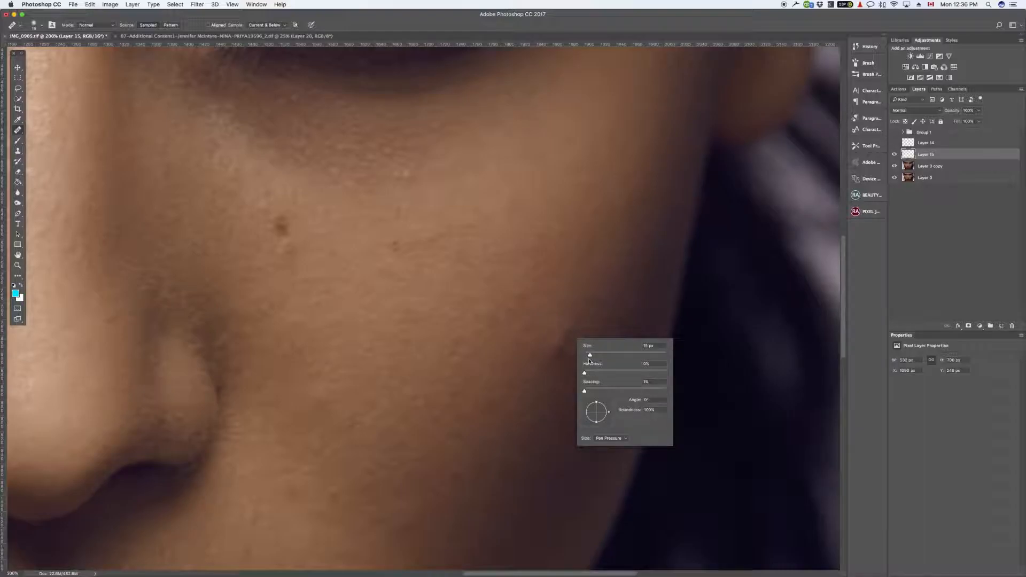
left_click_drag(590, 356, 594, 356)
left_click(562, 322)
left_click(575, 347, "alt")
left_click_drag(558, 352, 554, 349)
left_click(568, 358)
left_click(545, 355)
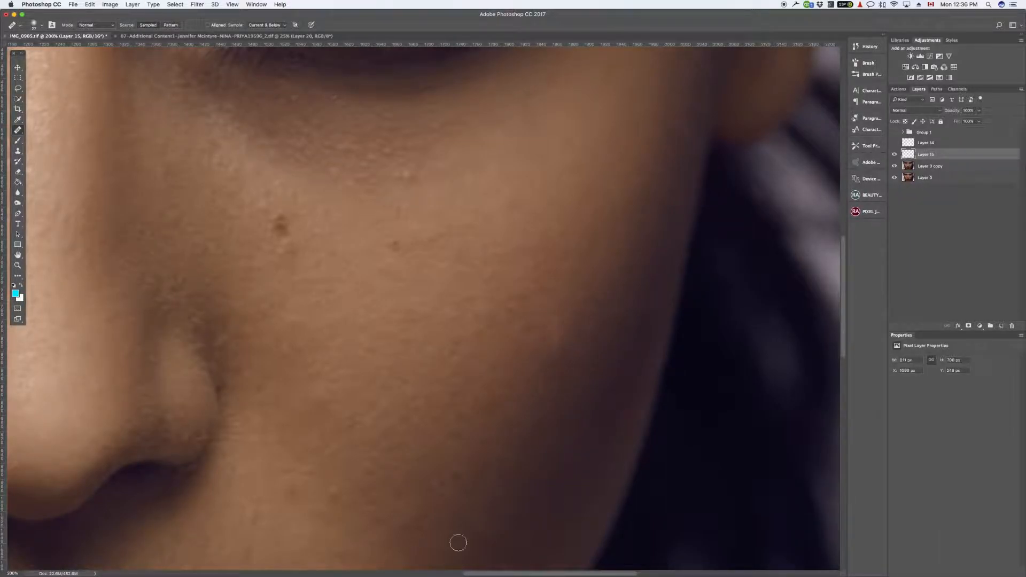
Heal the small spots under the right-hand eye and the discoloration just below the cheek mole.
left_click(396, 243)
left_click(408, 173)
scroll(391, 330, "up", 3)
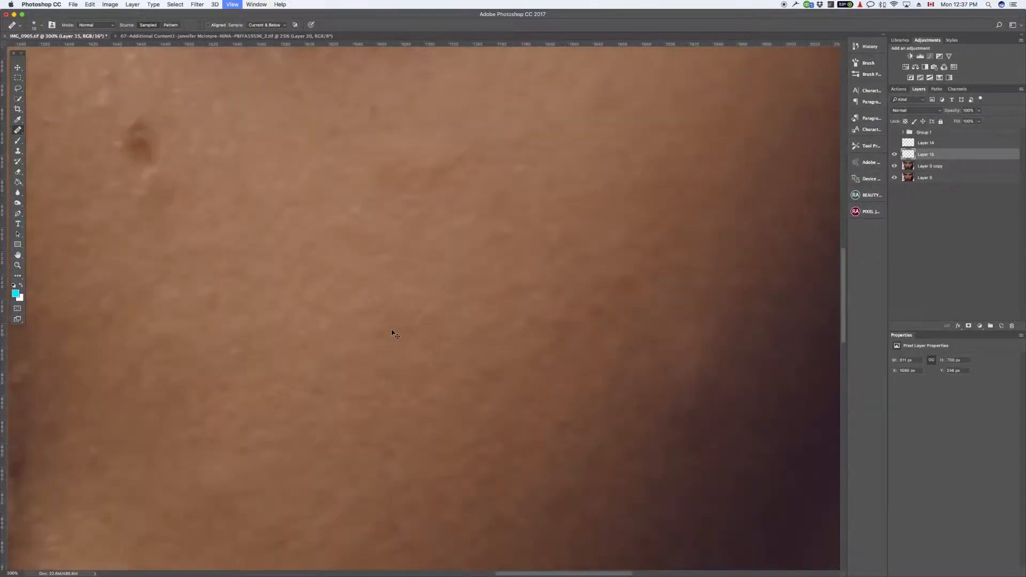
scroll(484, 484, "up", 3)
scroll(484, 484, "left", 3)
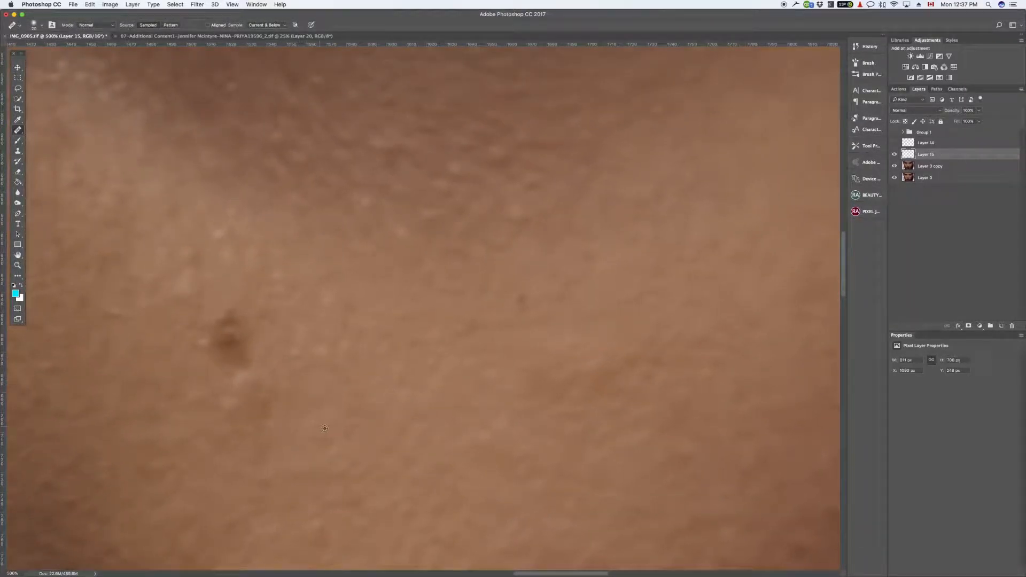
left_click(234, 408)
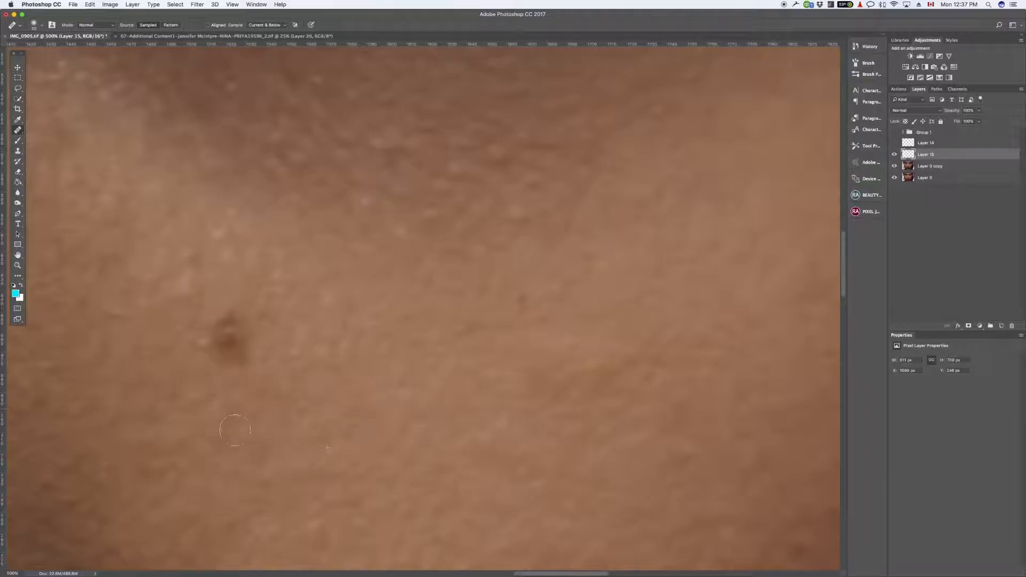
left_click(294, 480)
Heal around the edges of the right-hand cheek mole from a nearby skin sample, and undo the last stroke.
left_click(185, 406, "alt")
left_click(201, 344)
mouse_move(234, 319)
left_mouse_down()
mouse_move(220, 321)
mouse_move(253, 339)
mouse_move(243, 335)
left_mouse_up()
left_click(234, 311)
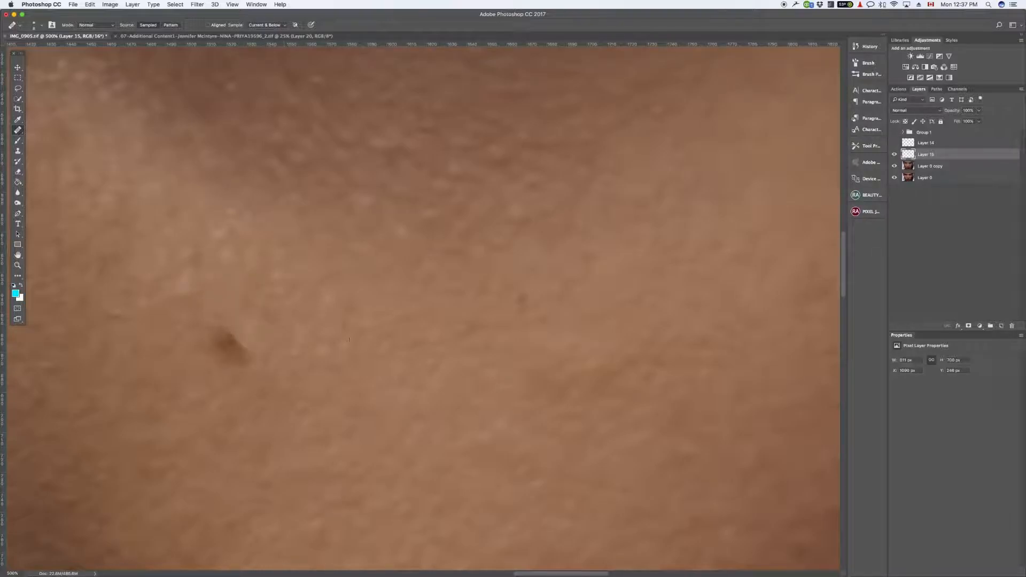
key("super+z")
Examine the whole face from a distance and closer in for remaining blemishes.
key("super+minus")
key("super+minus")
key("super+minus")
key("super+minus")
key("super+minus")
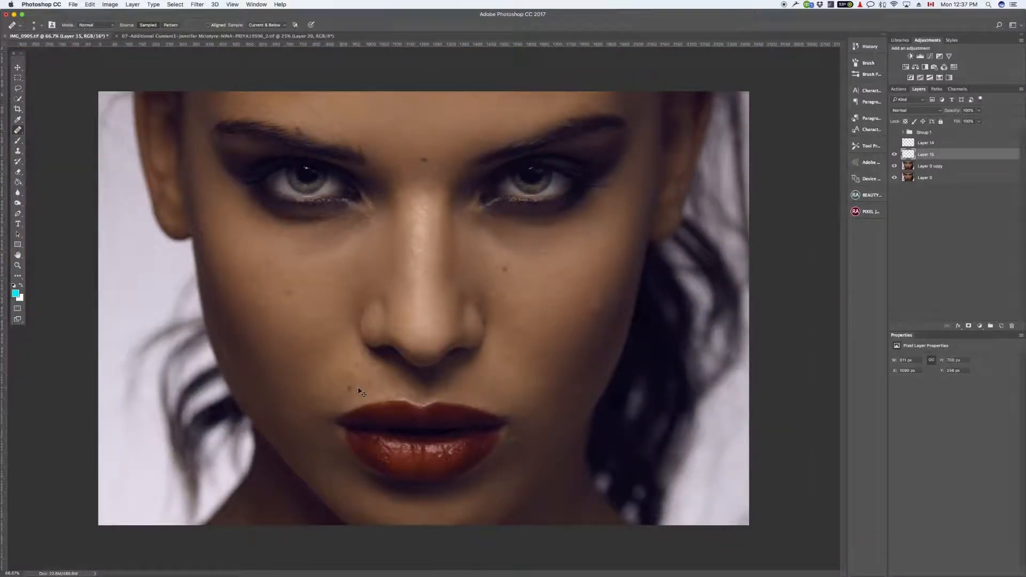
key("super+plus")
key("super+minus")
key("super+plus")
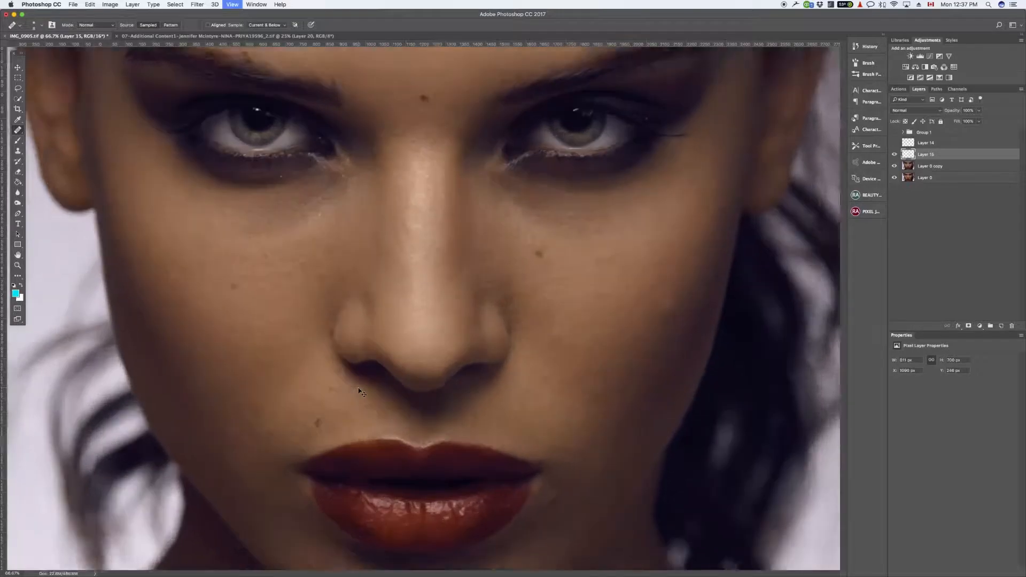
key("super+minus")
key("super+plus")
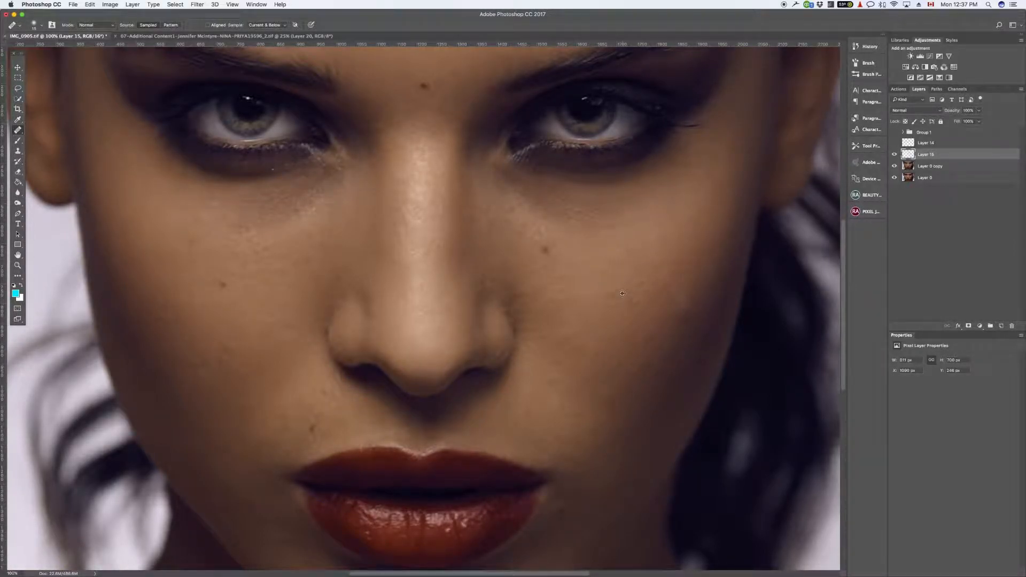
Heal the uneven marks across the outer and lower right-hand cheek, resampling clean skin for each area.
left_click(658, 258, "alt")
left_click_drag(651, 250, 662, 241)
left_click(668, 298, "alt")
left_click_drag(655, 304, 659, 292)
left_click(618, 323, "alt")
left_click(585, 375, "alt")
left_click(531, 392)
left_click(531, 400)
Heal the spot beside the right-hand corner of the mouth and the small spots below the left-hand nostril.
left_click_drag(655, 447, 597, 294)
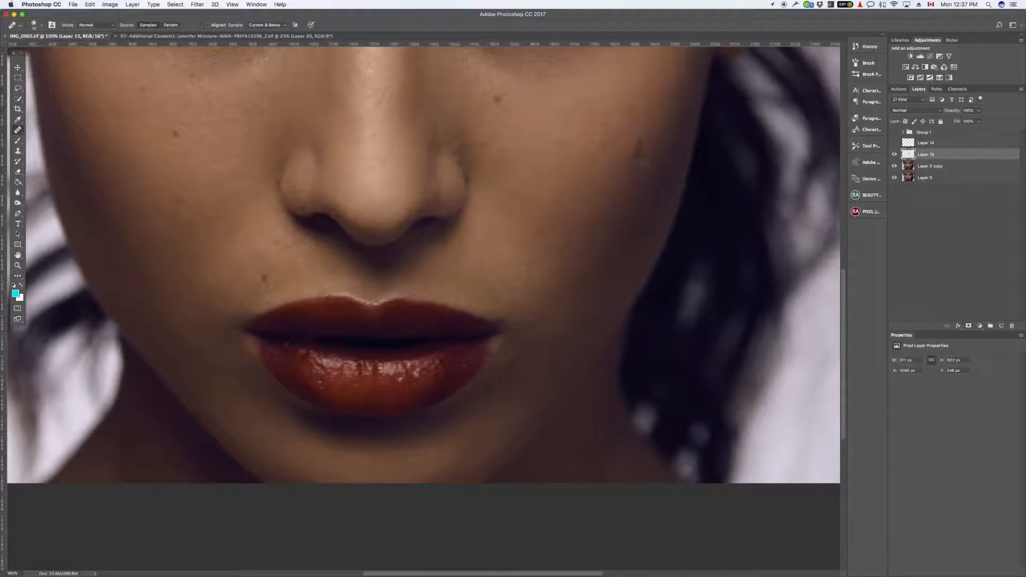
left_click(520, 360)
left_click(286, 242)
left_click(275, 241)
Heal the small spots across the left-hand cheek below the eye.
left_click_drag(287, 233, 408, 432)
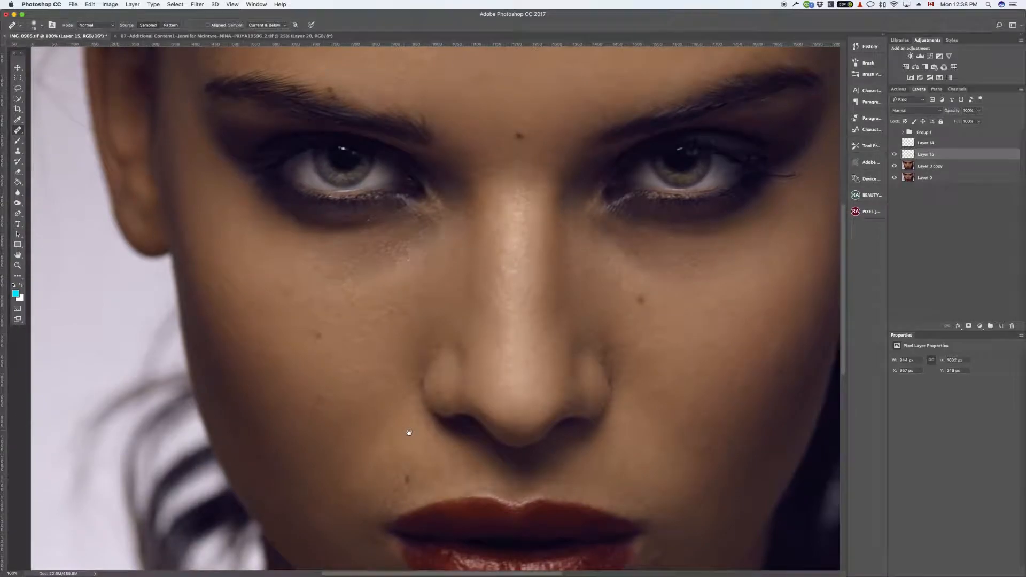
left_click(390, 309)
left_click(367, 317)
left_click(298, 267)
Heal the brown spot on the left-hand cheek below the outer part of the eye at close zoom.
key("super+plus")
key("super+plus")
key("super+plus")
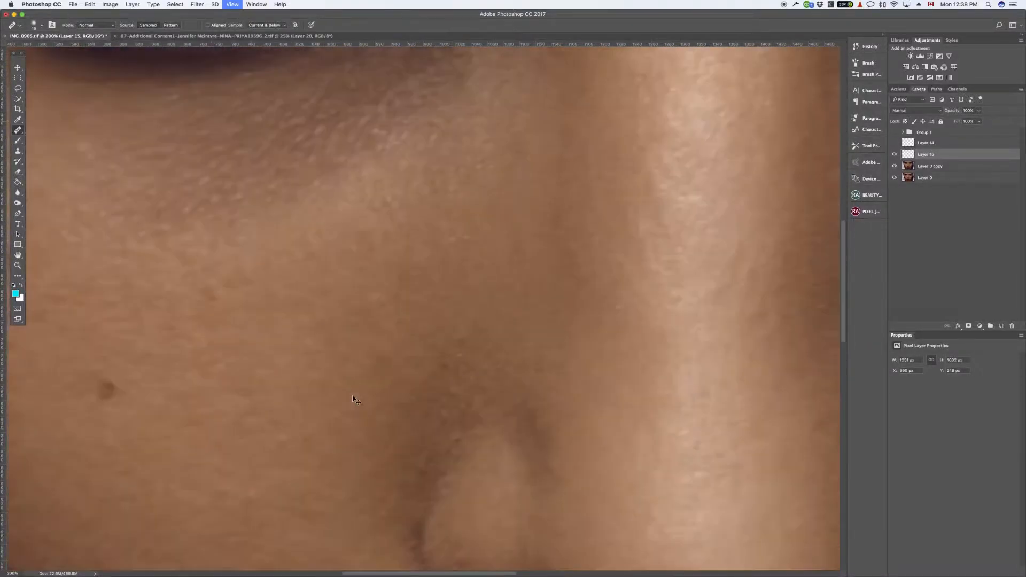
scroll(390, 334, "up", 5)
scroll(390, 334, "left", 7)
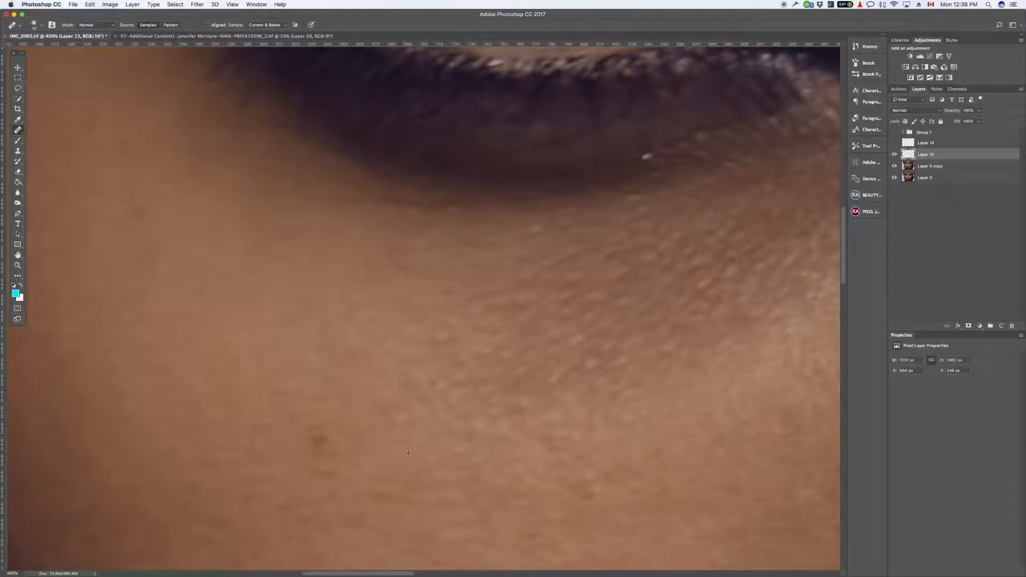
left_click(319, 442)
Heal the small blotches on the forehead above the left-hand eyebrow and toward the centre, sampling nearby forehead skin.
key("super+1")
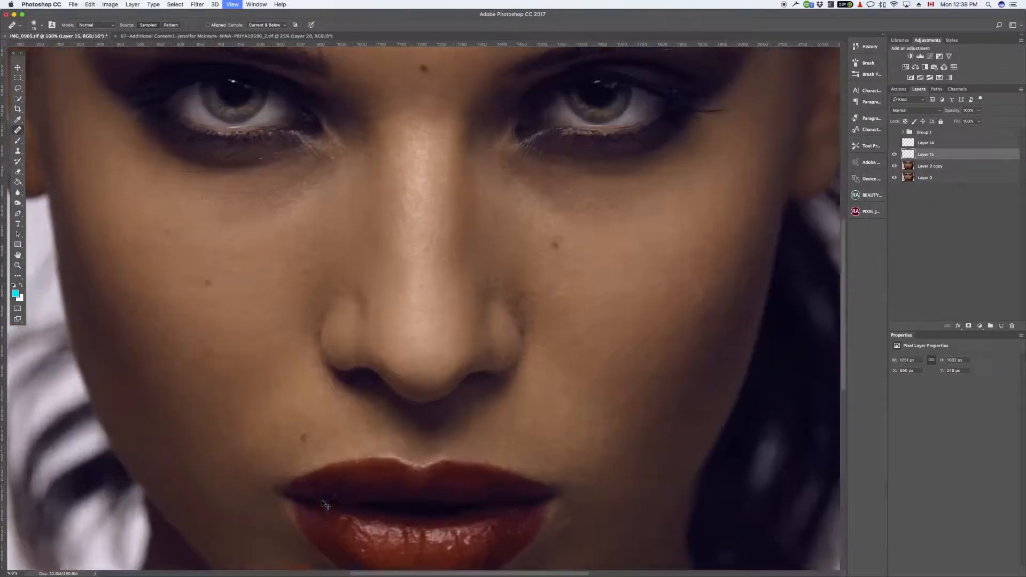
key("super+plus")
left_click_drag(493, 376, 583, 571)
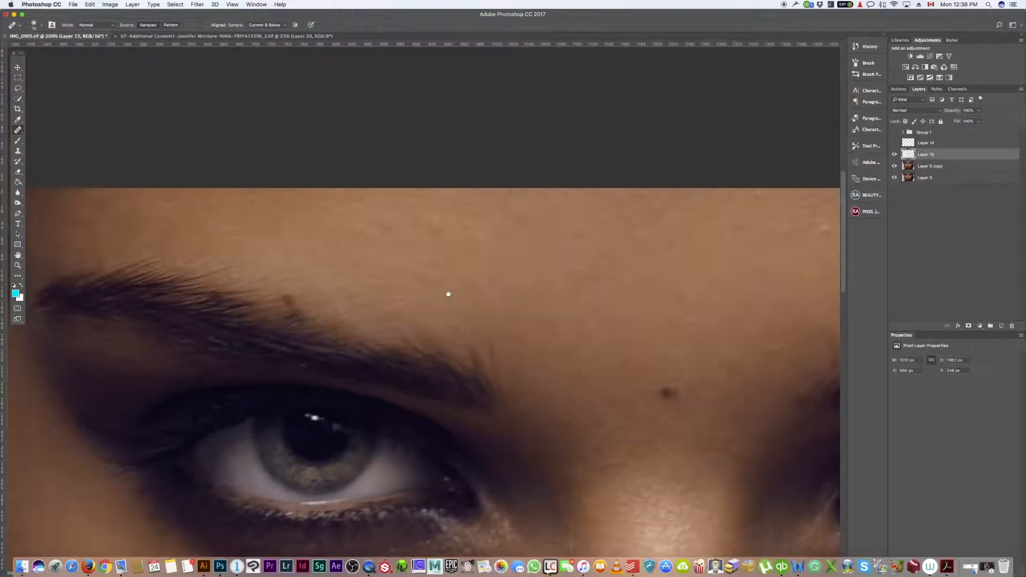
left_click(443, 225)
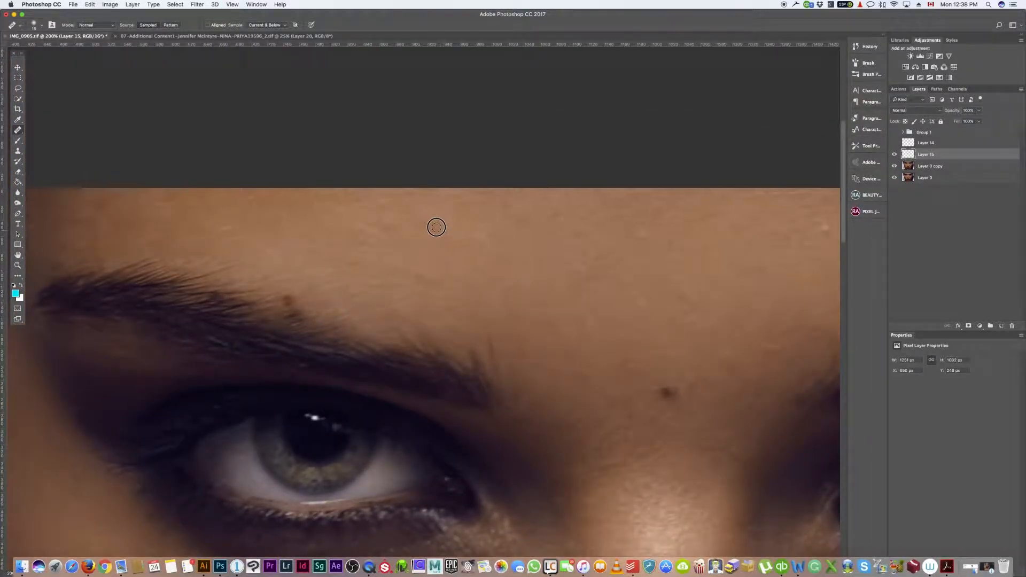
left_click(430, 267, "alt")
left_click(358, 240)
left_click(493, 260, "alt")
left_click(434, 233)
left_click_drag(644, 252, 370, 162)
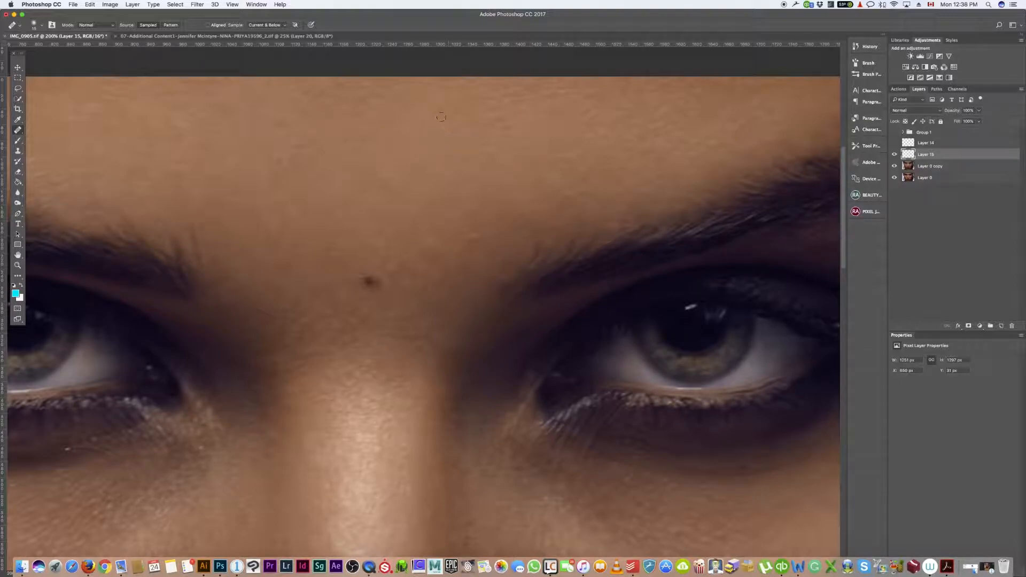
left_click(473, 237, "alt")
Heal the lower outer edge of the right-hand nostril, undoing the first stroke and resampling from the shadow below it.
mouse_move(673, 469)
left_mouse_down()
mouse_move(390, 374)
mouse_move(307, 426)
left_mouse_up()
left_click_drag(609, 358, 556, 188)
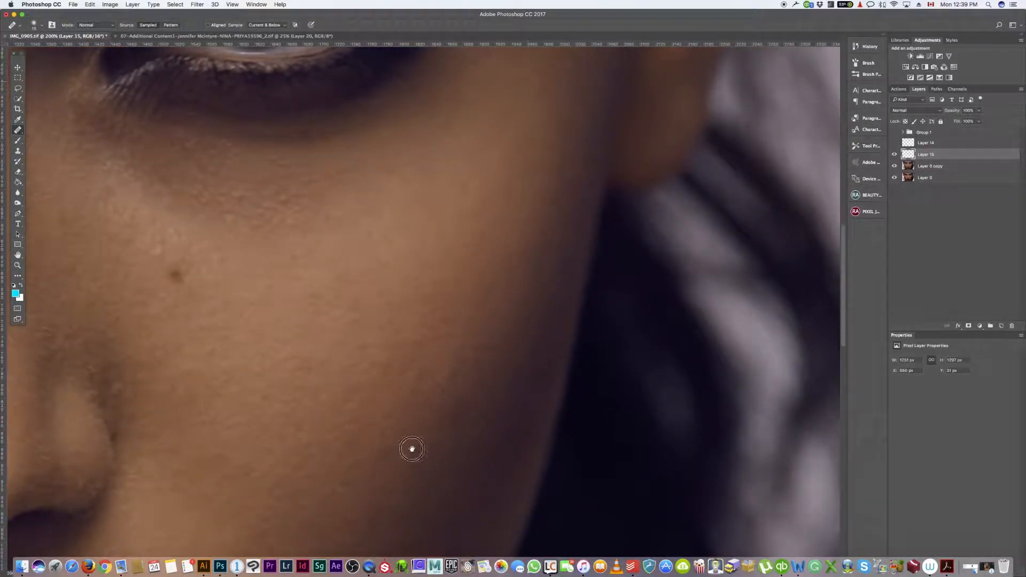
left_click_drag(412, 449, 481, 286)
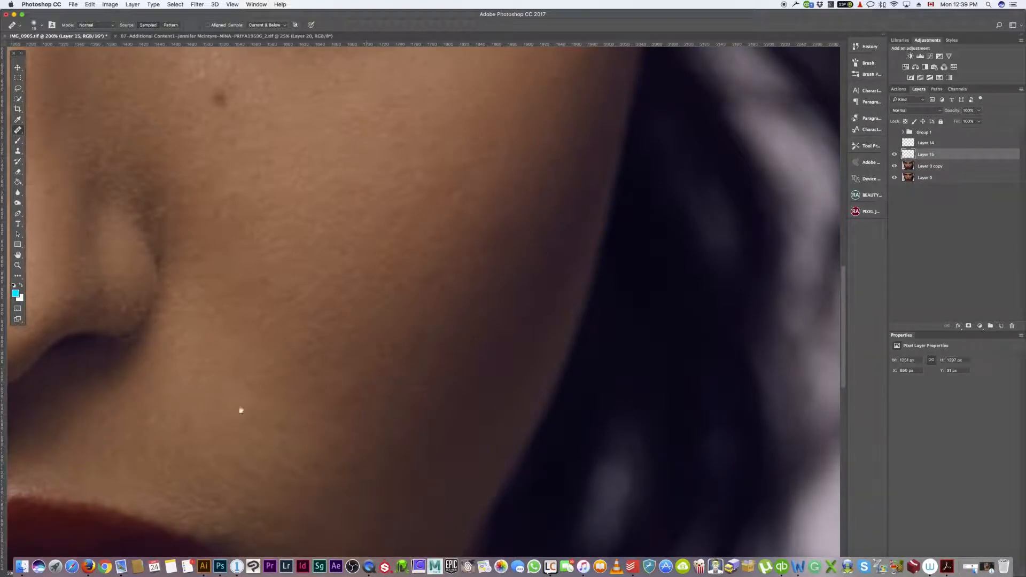
left_click_drag(247, 413, 486, 313)
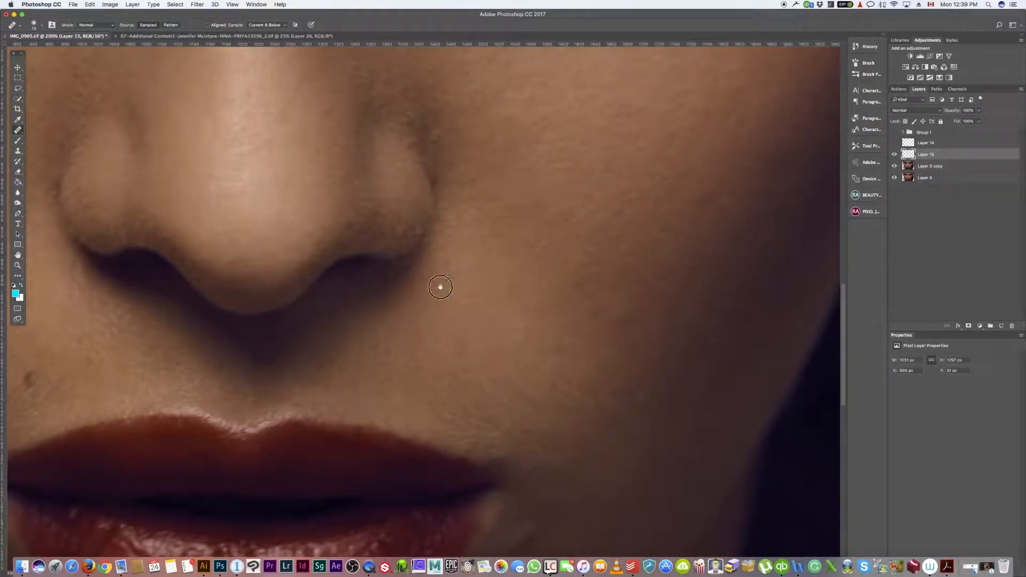
left_click_drag(408, 260, 396, 263)
key("super+z")
left_click(385, 278, "alt")
left_click_drag(397, 265, 410, 256)
With a smaller Clone Stamp brush, clean the rough skin along the bottom edge of the right-hand nostril, sampling close beside it.
key("super+equal")
key("super+equal")
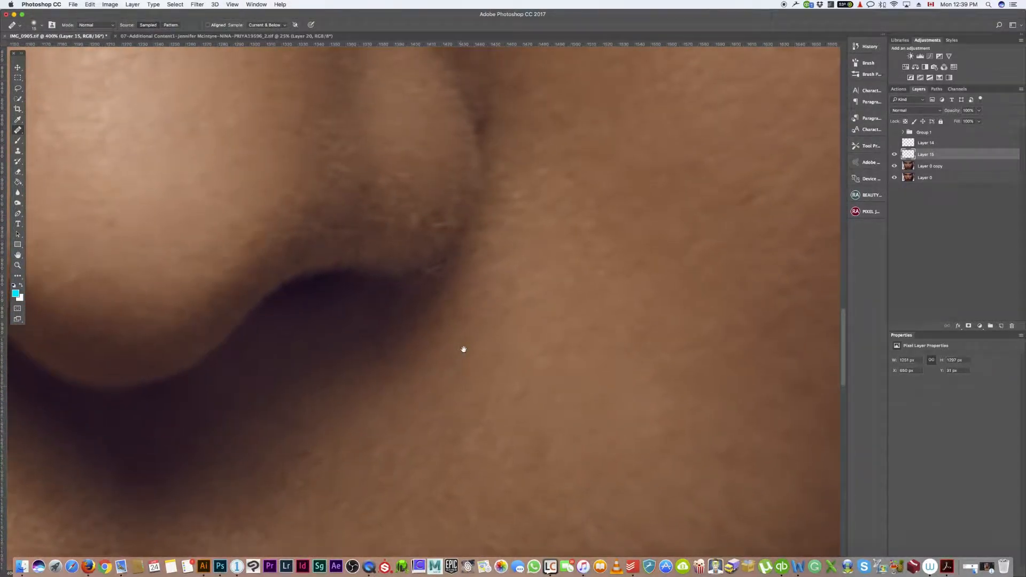
right_click(104, 479)
left_click(17, 151)
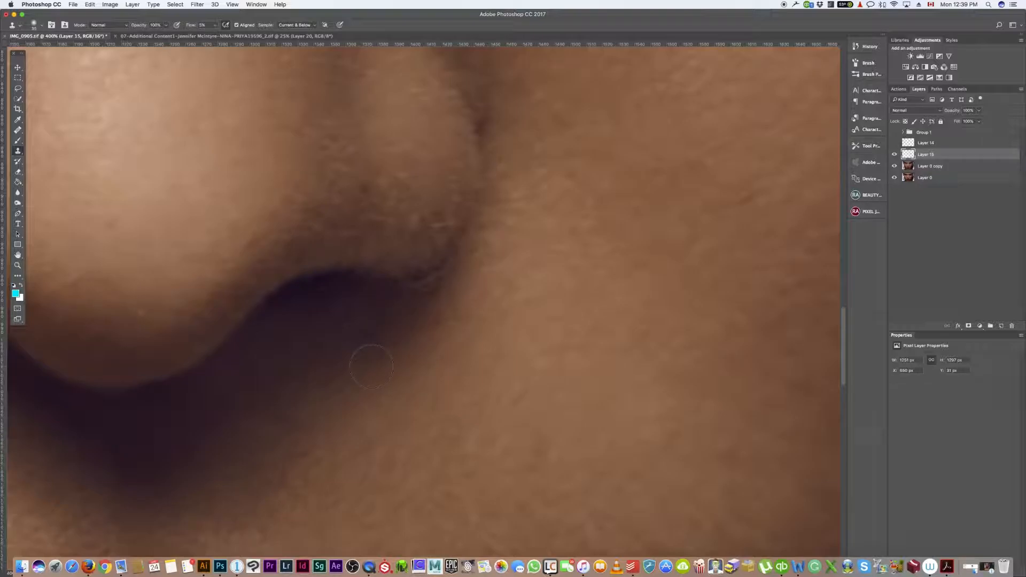
key("bracketleft")
key("bracketleft")
key("bracketleft")
left_click_drag(430, 279, 416, 290)
left_click(414, 288, "alt")
left_click(403, 285)
left_click(426, 279, "alt")
left_click(433, 284, "alt")
left_click(393, 284, "alt")
left_click(425, 280, "alt")
Clone the outer curve and underside of the right-hand nostril smooth, resampling from its edge and the shadow beneath.
left_click(446, 266)
left_click(446, 261)
left_click(423, 277)
left_click(399, 283)
left_click(416, 284, "alt")
left_click(447, 260)
left_click(358, 327, "alt")
left_click(436, 277)
left_click(423, 279)
left_click(360, 332, "alt")
left_click(408, 289, "alt")
left_click(431, 280, "alt")
left_click(349, 321)
left_click(359, 311, "alt")
left_click_drag(447, 261, 462, 233)
Compare the nose and surrounding cheek with and without the retouching on Layer 15.
key("super+minus")
key("super+minus")
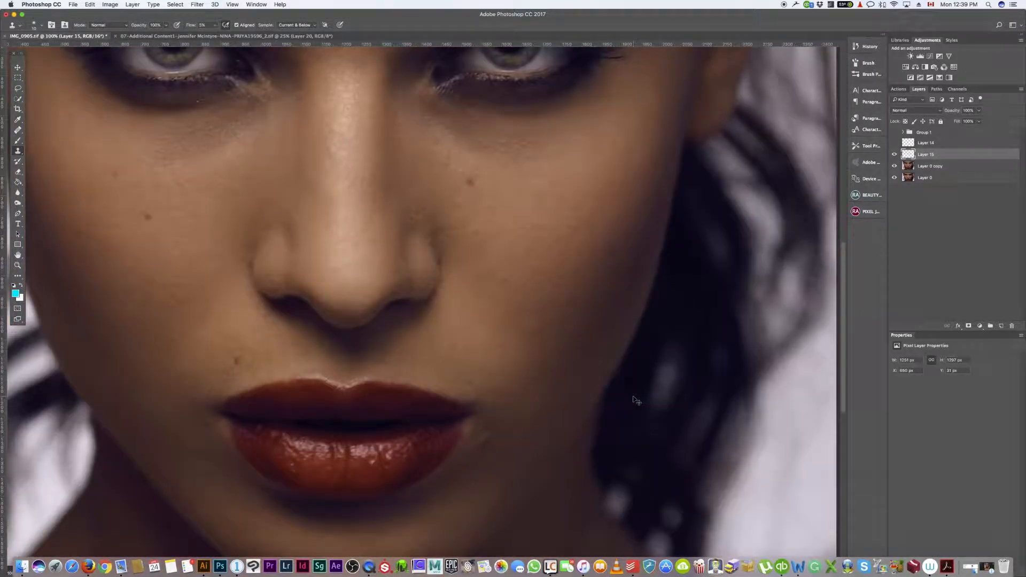
key("super+plus")
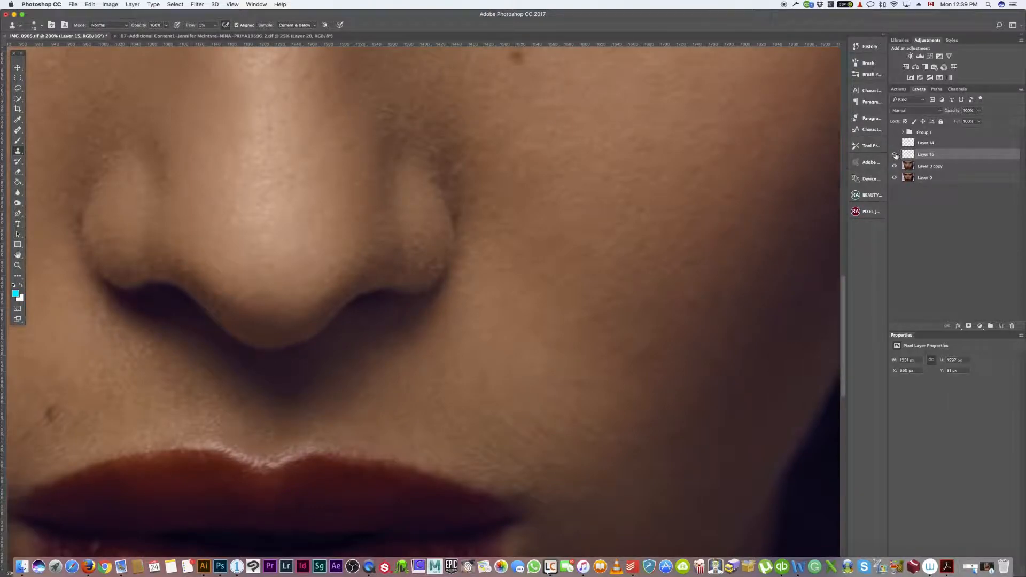
left_click(895, 155)
left_click(896, 155)
left_click(895, 155)
left_click(896, 155)
left_click(894, 155)
left_click(893, 155)
left_click(893, 158)
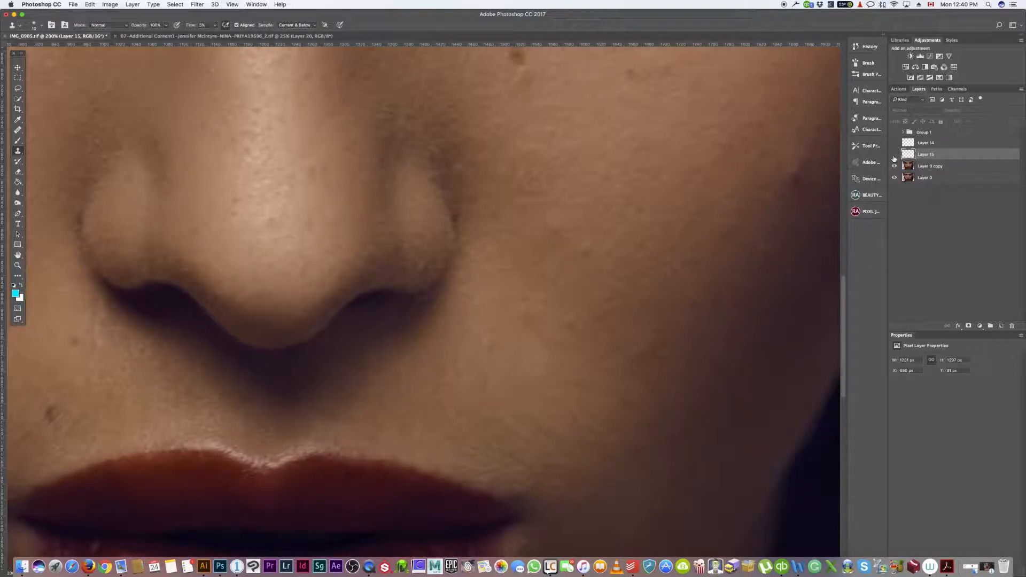
left_click(895, 156)
left_click(893, 156)
left_click(893, 156)
left_click(895, 156)
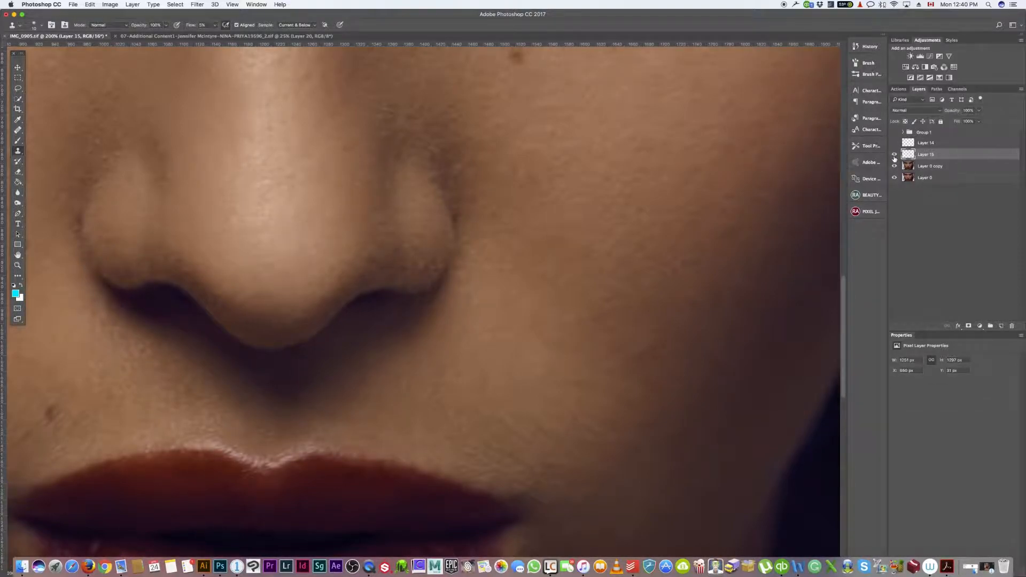
left_click(894, 156)
left_click(894, 156)
Compare the whole portrait with and without Layer 15 and Layer 0 copy, and against the original Layer 0 alone.
key("super+0")
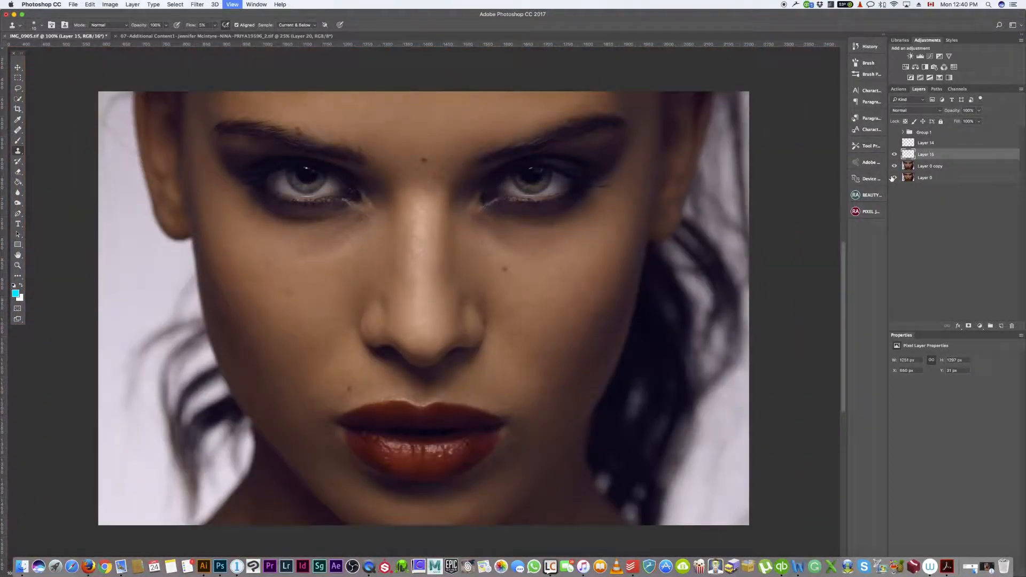
key("super+minus")
key("super+plus")
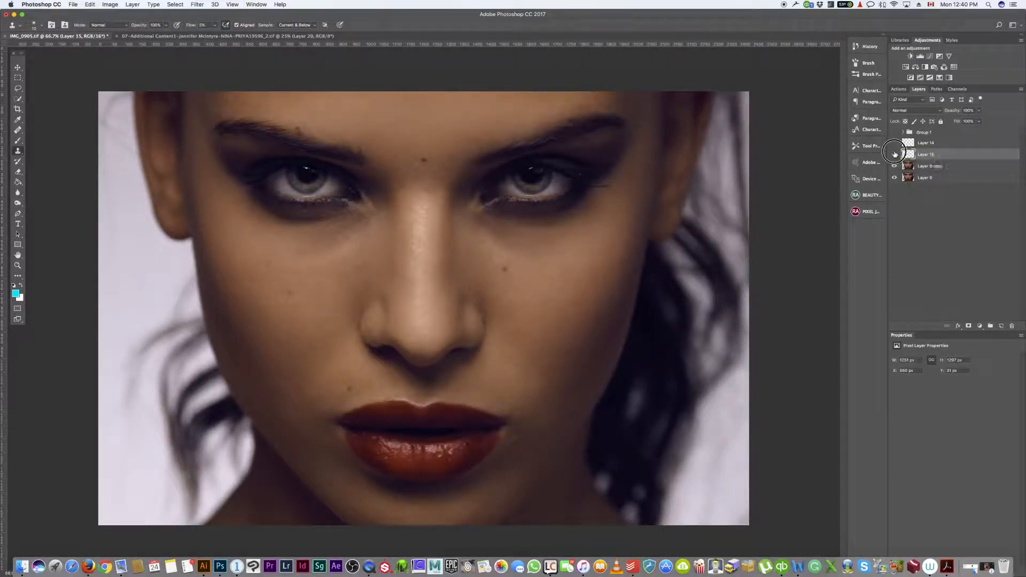
left_click(895, 155)
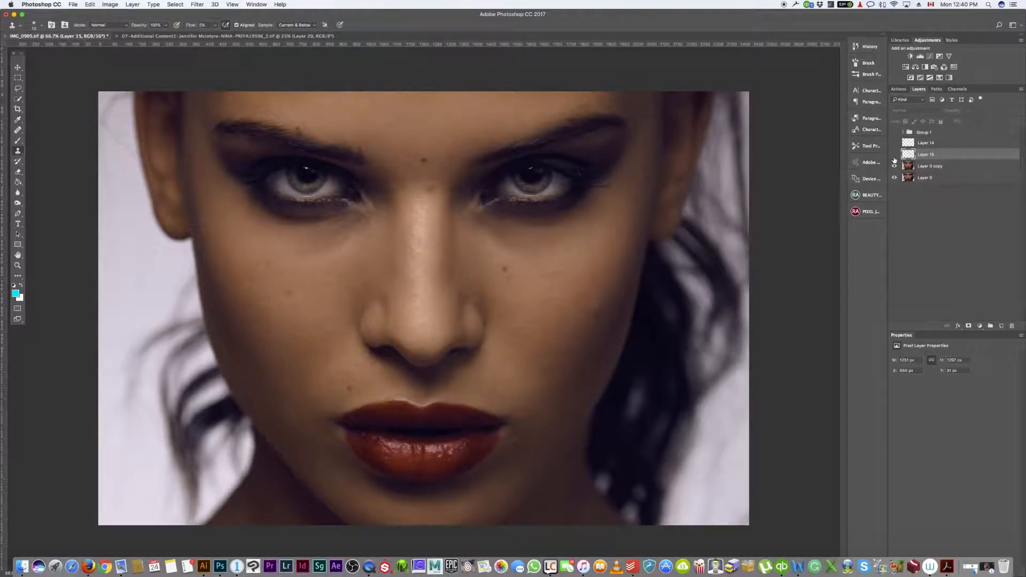
left_click(895, 155)
left_click(894, 156)
left_click(895, 155)
left_click(894, 155)
left_click(894, 166)
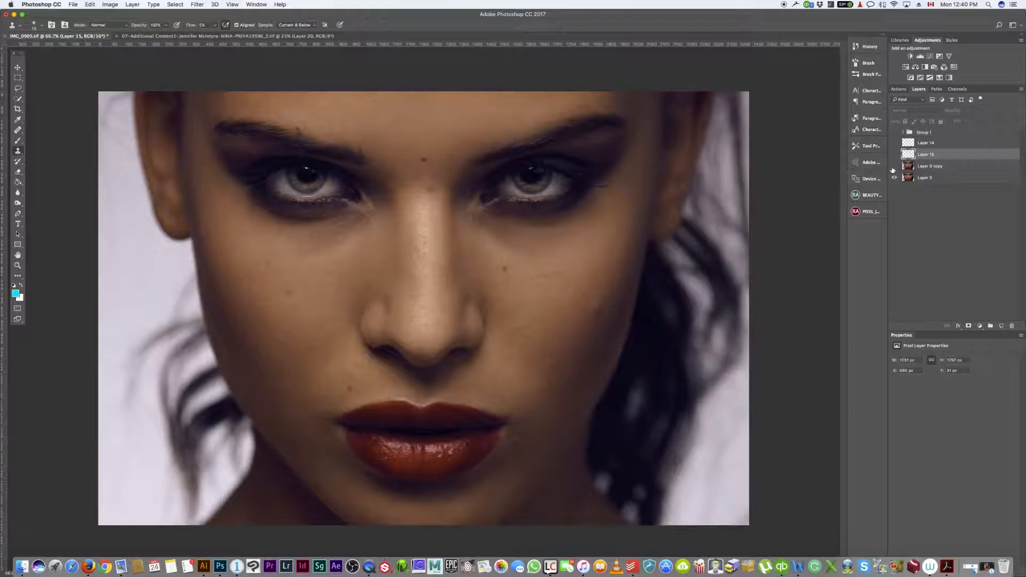
left_click(894, 167)
left_click(893, 167)
left_click(894, 167)
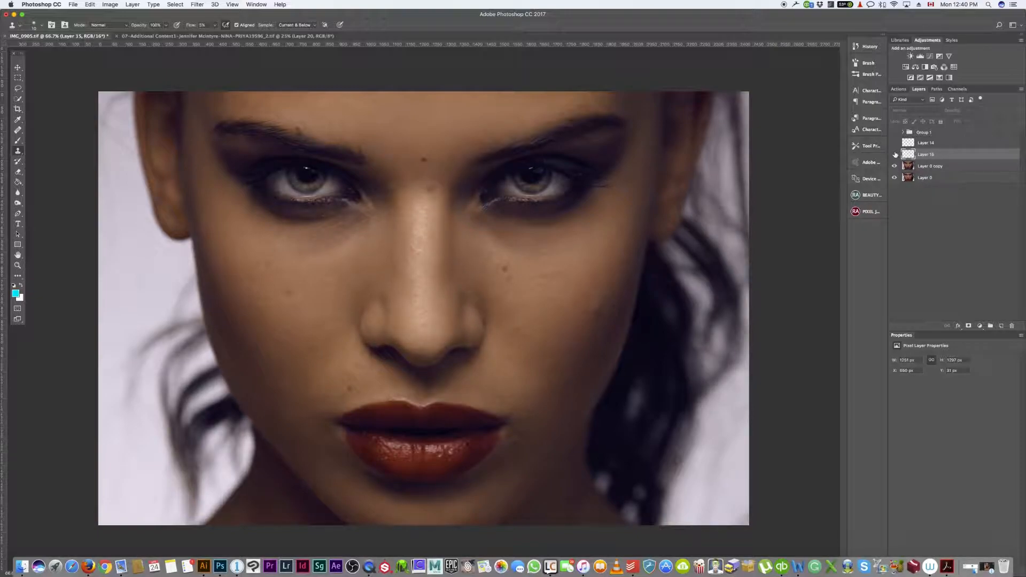
left_click(894, 155)
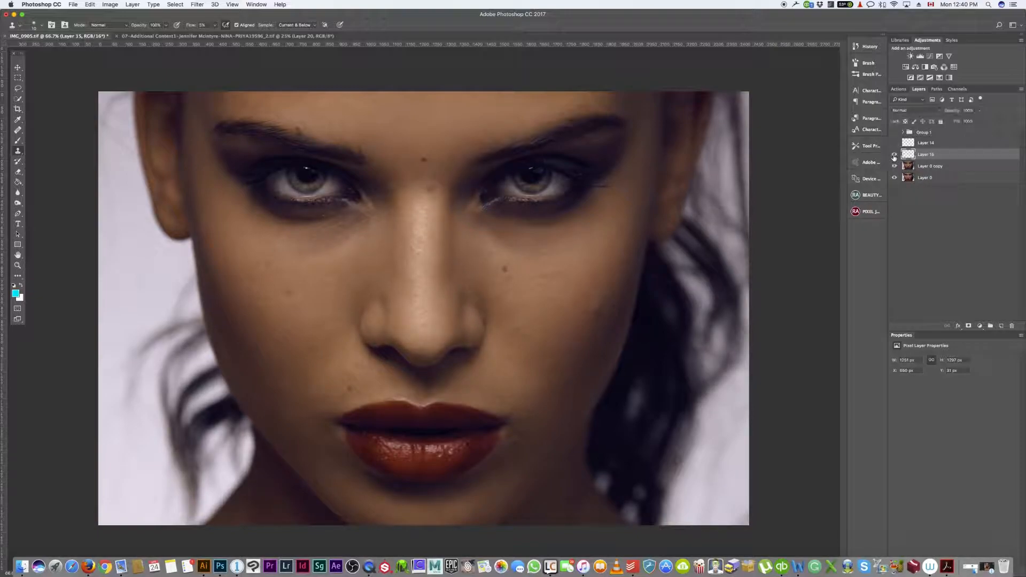
left_click(893, 181, "alt")
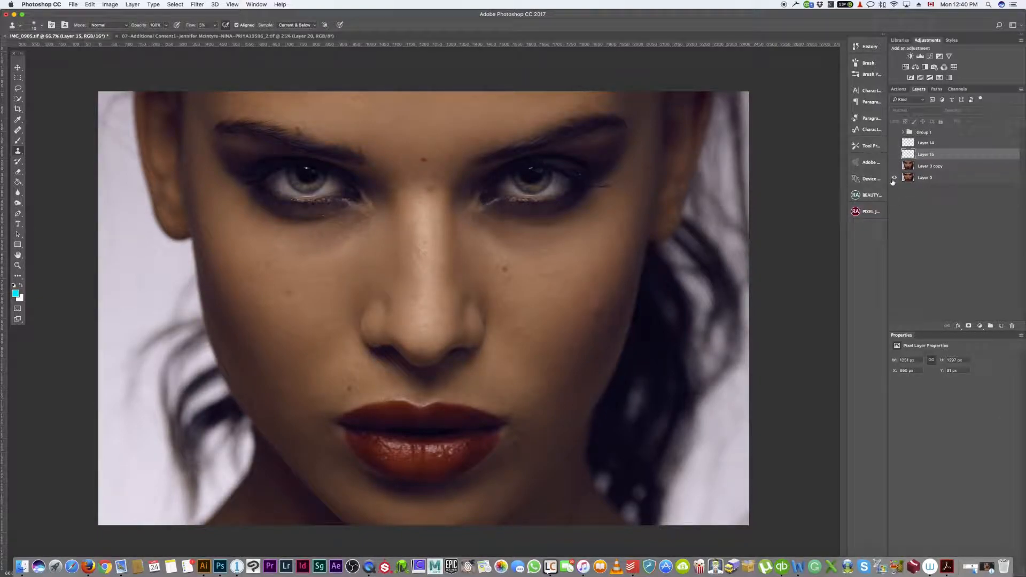
left_click(893, 180, "alt")
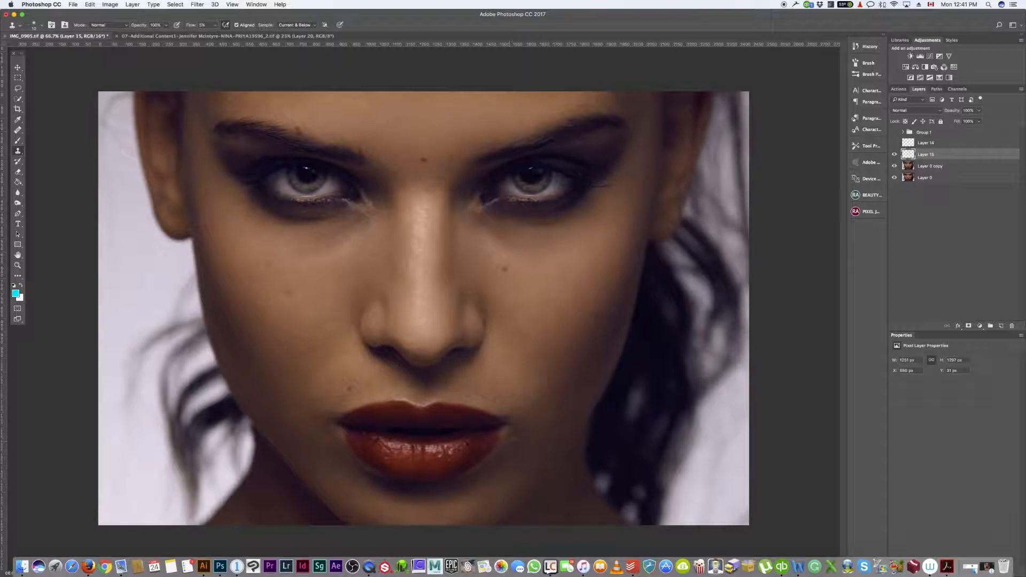
Switch back to the Healing Brush and bring the right-hand corner of the mouth up close.
key("super+plus")
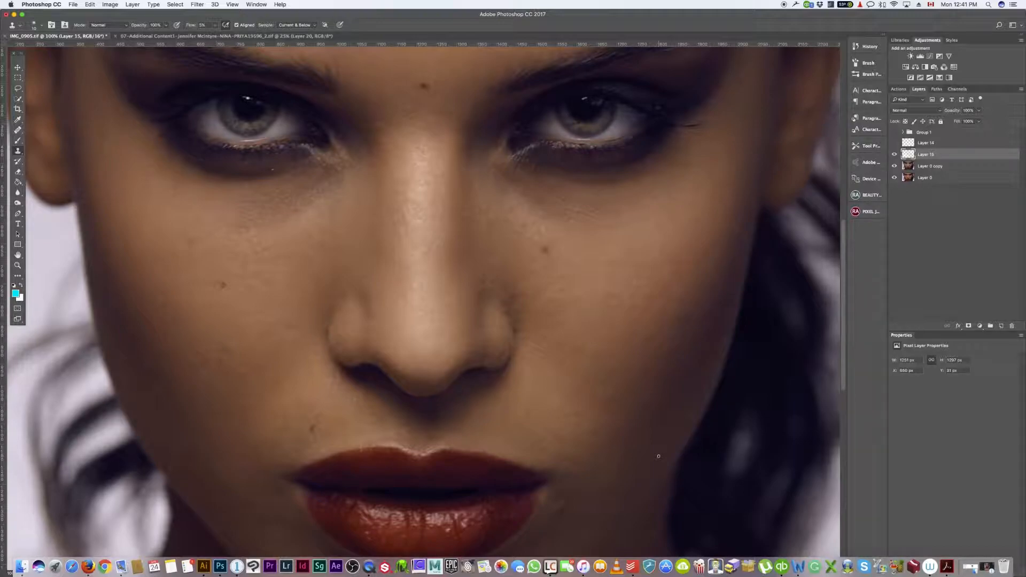
key("super+plus")
key("super+plus")
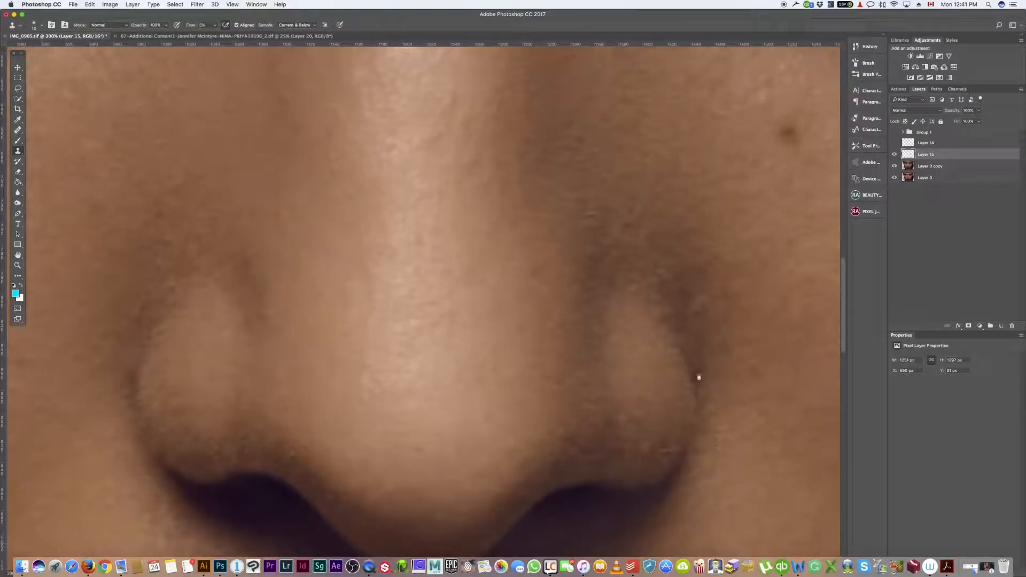
scroll(723, 419, "down", 5)
scroll(724, 419, "right", 3)
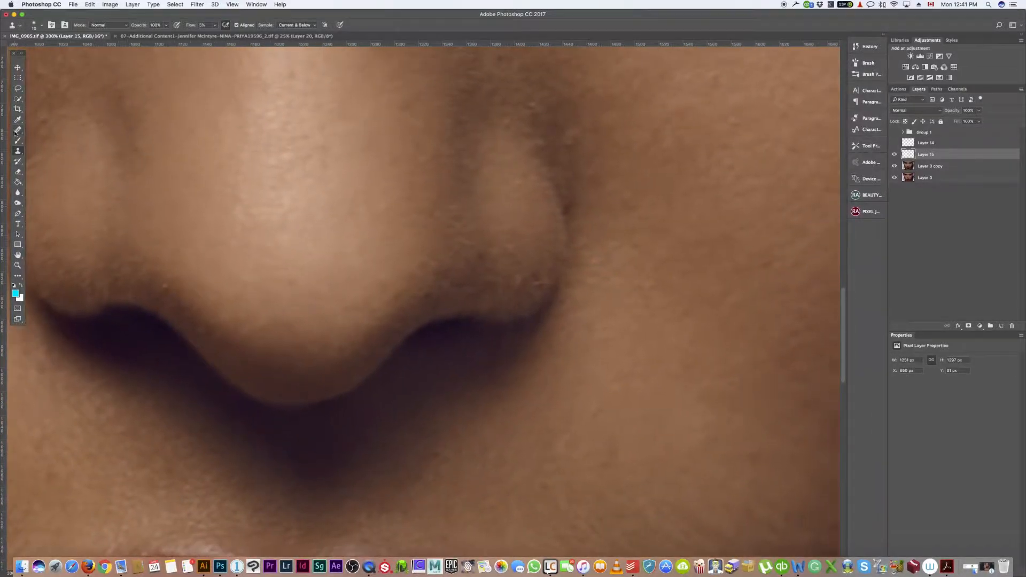
left_click(15, 132)
scroll(211, 232, "down", 2)
scroll(210, 232, "right", 2)
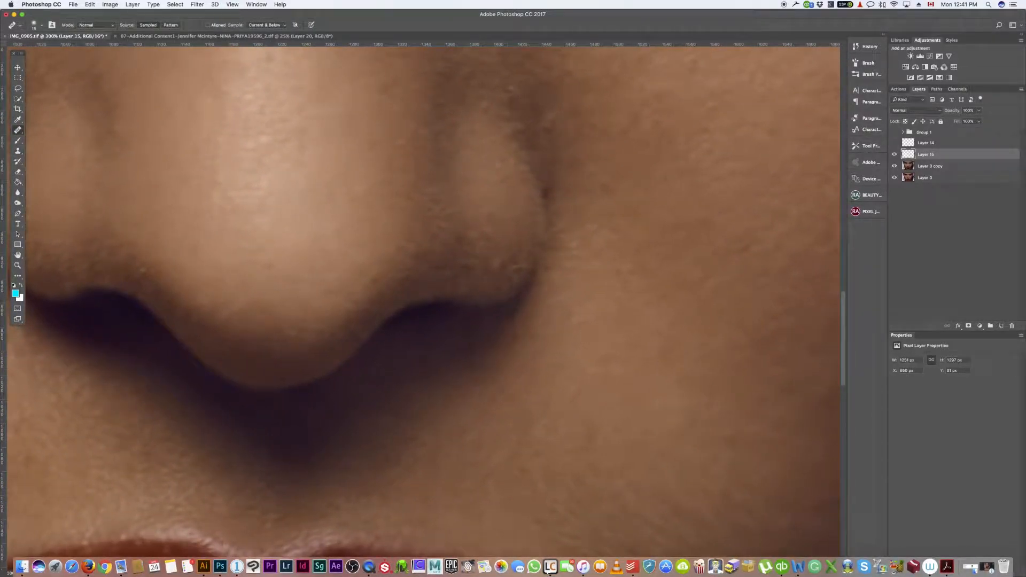
left_click_drag(595, 431, 657, 133)
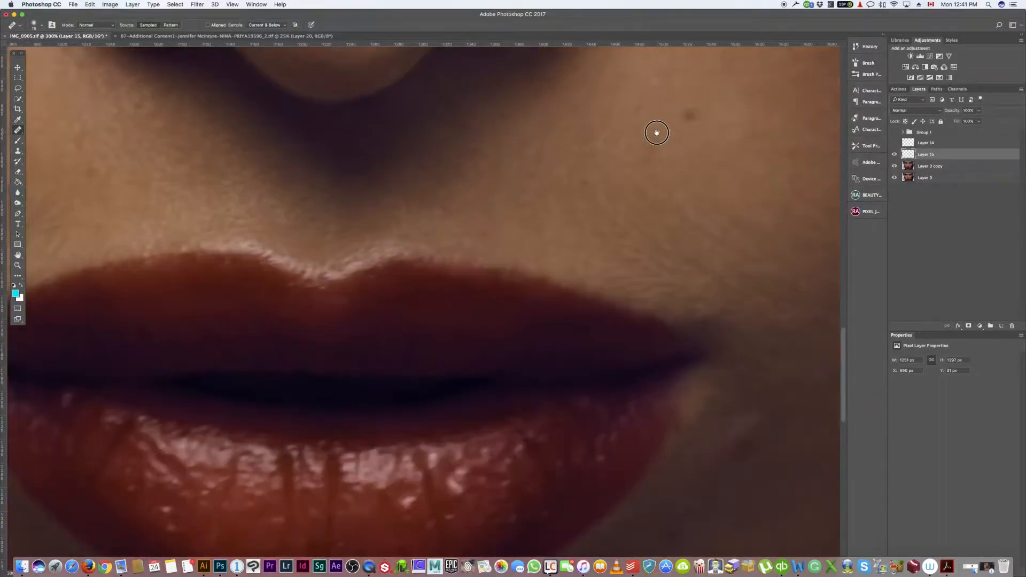
left_click_drag(747, 335, 644, 323)
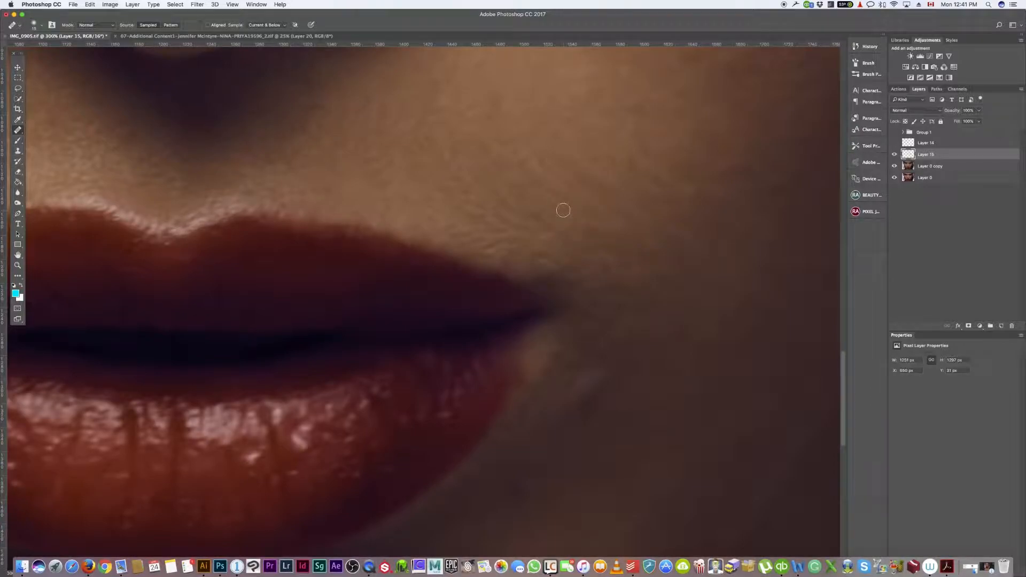
Check the Layer 14 blemish markings against the skin around the right-hand mouth corner, hide them and select Layer 15 again.
left_click(914, 153, "super")
left_click(894, 143)
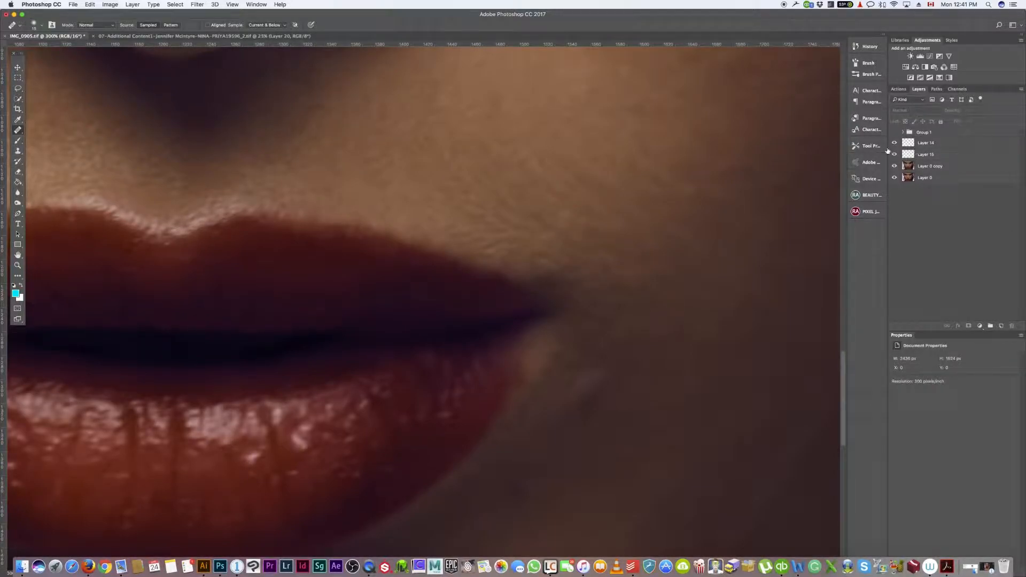
left_click(895, 143)
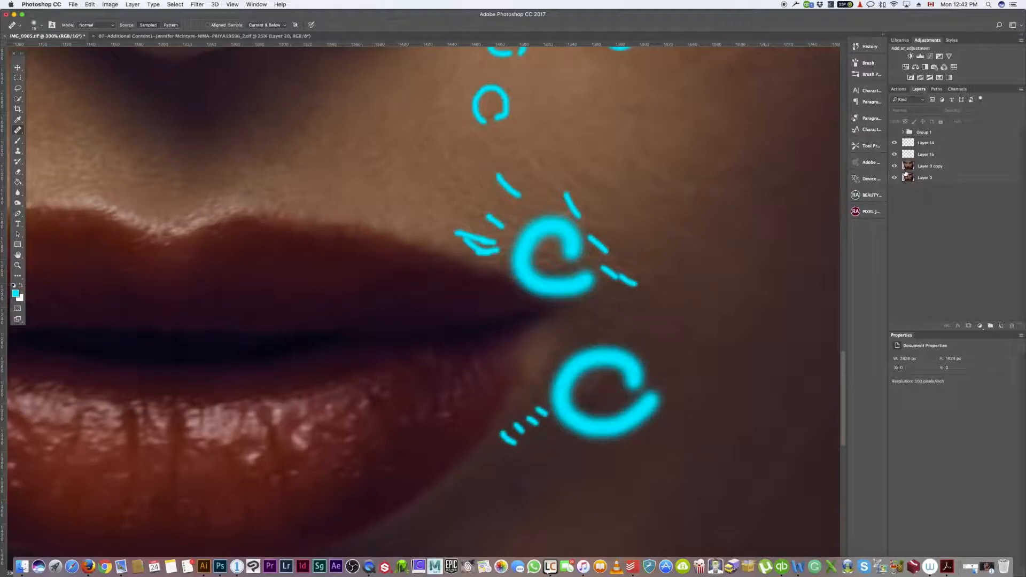
left_click(895, 142)
left_click(894, 143)
left_click(894, 144)
left_click(894, 143)
left_click(894, 143)
left_click(894, 144)
left_click(894, 143)
left_click(909, 154)
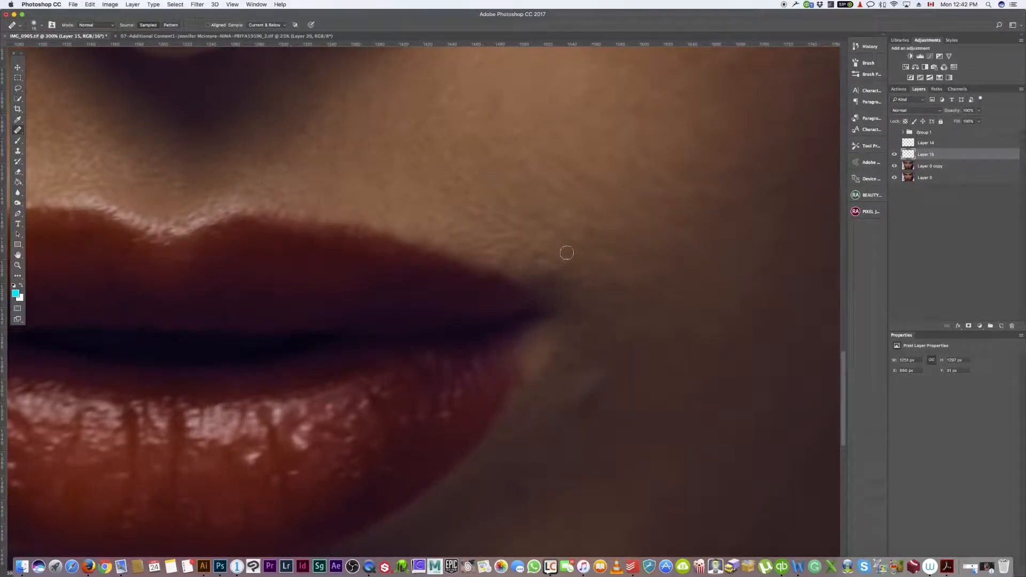
Heal the fine lines just above the right-hand end of the upper lip with a much smaller brush.
key("[")
key("[")
key("[")
key("[")
left_click_drag(546, 306, 553, 294)
key("[")
key("[")
key("[")
left_click(490, 241)
mouse_move(486, 248)
left_mouse_down()
mouse_move(513, 245)
mouse_move(483, 248)
mouse_move(544, 240)
mouse_move(518, 249)
mouse_move(547, 250)
mouse_move(534, 246)
mouse_move(537, 254)
mouse_move(516, 262)
mouse_move(537, 251)
left_mouse_up()
left_click(531, 252, "alt")
left_click(487, 248)
left_click(540, 218, "alt")
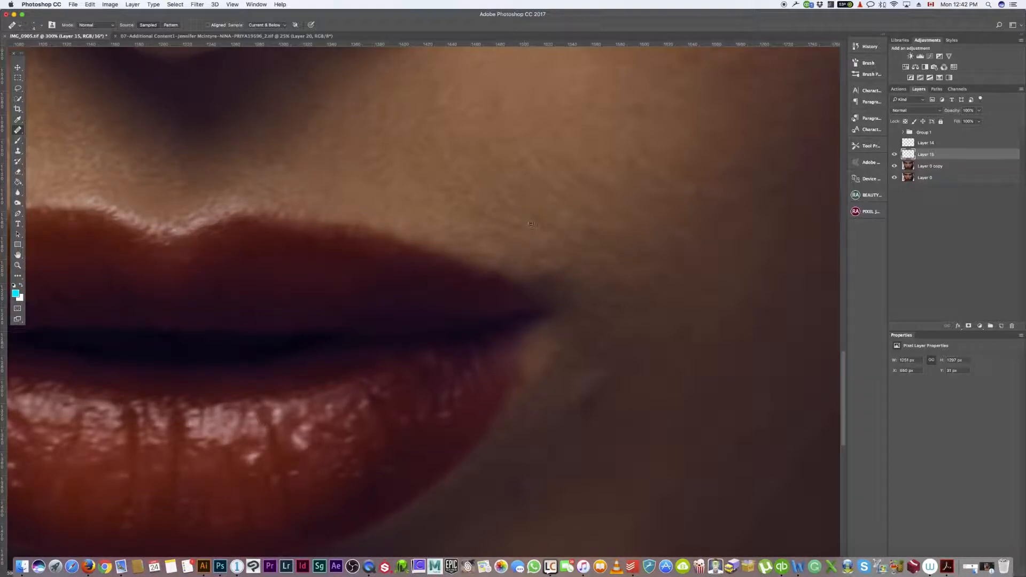
Heal the short creases running outward above the right-hand corner of the mouth, sampling adjacent skin.
left_click(574, 254, "alt")
left_click_drag(566, 254, 601, 253)
left_click(593, 248, "alt")
left_click(615, 275, "alt")
left_click_drag(625, 265, 608, 269)
Heal the small lines in the skin above the right-hand part of the upper lip, resampling nearby skin.
left_click(482, 203)
left_click(461, 204)
left_click(458, 243, "alt")
left_click(477, 204)
left_click(483, 219, "alt")
left_click_drag(459, 225, 449, 226)
left_click(482, 246, "alt")
Adjust the Healing Brush to a small tip suited to the fine skin lines.
key("bracketleft")
key("bracketleft")
key("bracketleft")
key("bracketright")
key("bracketright")
key("bracketright")
key("bracketleft")
key("bracketleft")
key("bracketleft")
Compare the skin around the right-hand mouth corner with and without the healing on Layer 15.
left_click(894, 155)
left_click(895, 154)
left_click(895, 154)
left_click(895, 155)
left_click(894, 155)
left_click(895, 155)
left_click(894, 155)
left_click(894, 155)
left_click(894, 155)
left_click(893, 156)
Heal the light patch just below the right-hand corner of the mouth, sampling the darker skin beside it.
scroll(614, 447, "down", 6)
left_click(573, 186, "alt")
left_click(546, 179)
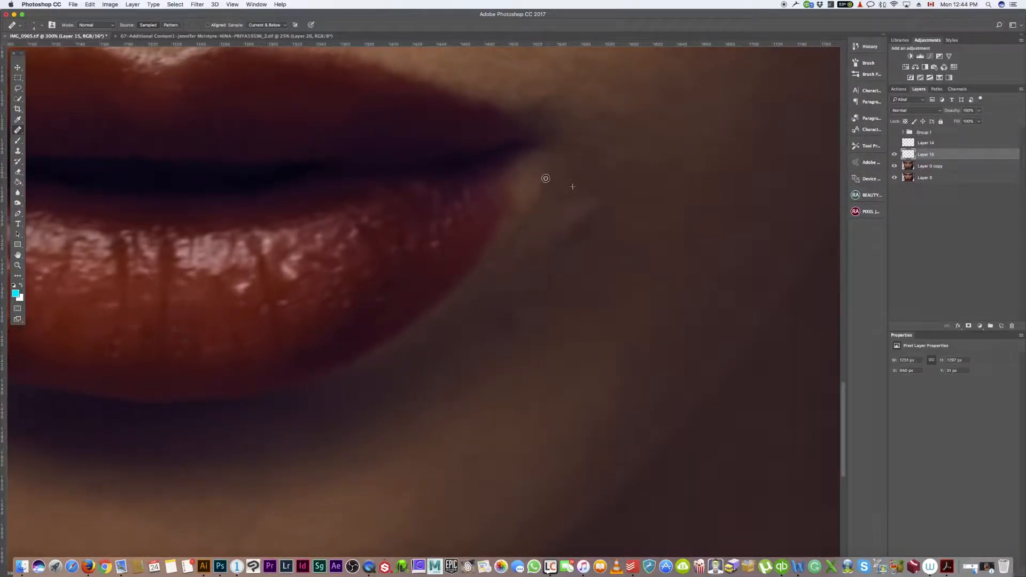
left_click(540, 209)
left_click(552, 187, "alt")
left_click(541, 200)
Heal the uneven skin along the right-hand edge of the lower lip, resampling from the skin next to it.
left_click_drag(522, 235, 524, 244)
left_click(528, 263, "alt")
left_click(515, 244)
left_click(515, 256)
left_click(518, 258)
left_click(531, 231, "alt")
left_click(541, 244)
left_click(519, 277, "alt")
left_click(495, 268)
left_click(490, 274)
Heal the fine lines just above the left-hand mouth corner, sampling clean skin beside the upper lip.
left_click_drag(393, 431, 864, 563)
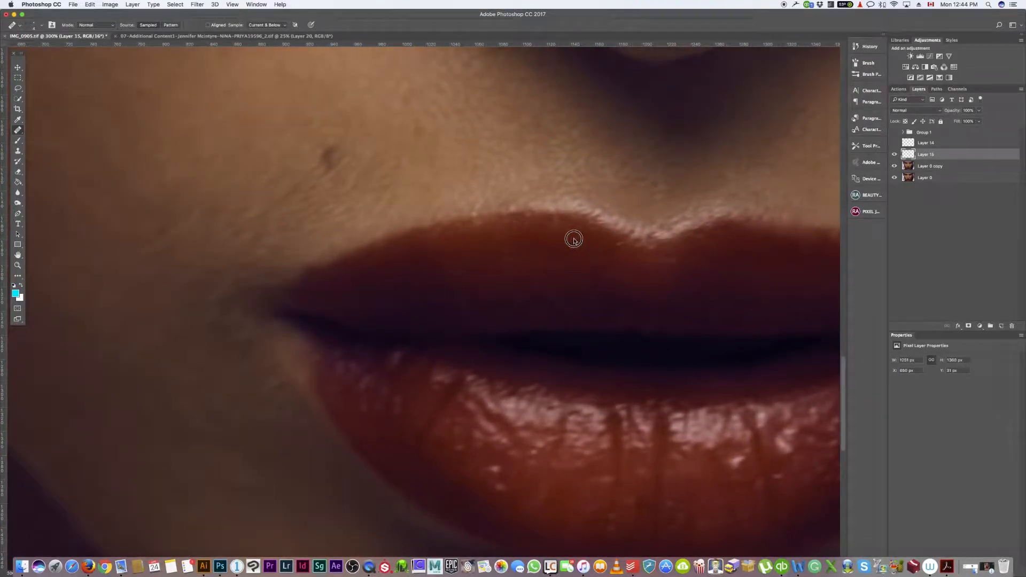
left_click_drag(429, 202, 706, 308)
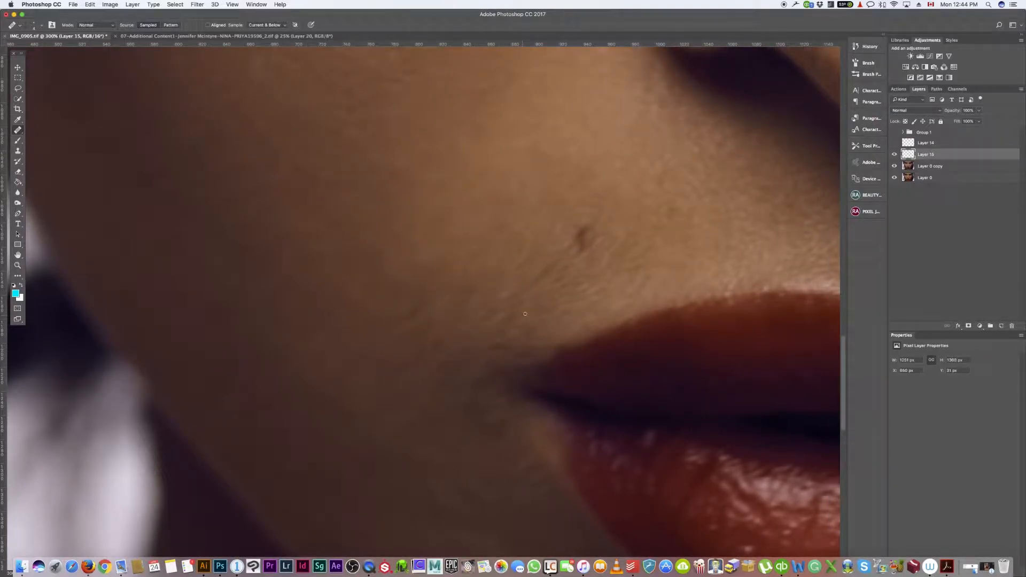
left_click(635, 304, "alt")
left_click_drag(607, 309, 618, 301)
left_click(556, 311, "alt")
left_click_drag(572, 306, 627, 296)
mouse_move(523, 324)
left_mouse_down()
mouse_move(503, 338)
mouse_move(515, 330)
mouse_move(488, 347)
mouse_move(531, 356)
mouse_move(494, 346)
left_mouse_up()
Heal the remaining creases between the mole and the left-hand mouth corner, resampling the adjacent skin for each patch.
left_click(521, 350, "alt")
left_click(534, 328, "alt")
mouse_move(539, 292)
left_mouse_down()
mouse_move(546, 270)
mouse_move(517, 298)
mouse_move(508, 289)
left_mouse_up()
left_click(484, 310, "alt")
left_click(503, 313, "alt")
left_click_drag(648, 315, 647, 298)
left_click_drag(561, 249, 575, 245)
Heal the shadowed creases around and below the left-hand corner of the mouth.
left_click_drag(584, 456, 498, 267)
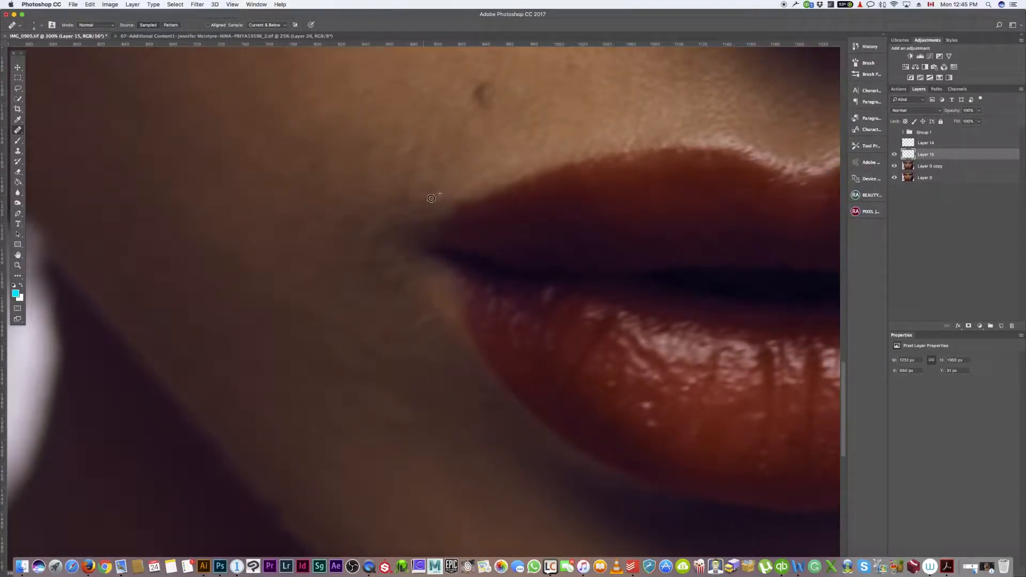
mouse_move(405, 217)
left_mouse_down()
mouse_move(422, 219)
mouse_move(406, 216)
mouse_move(381, 250)
left_mouse_up()
left_click(381, 255)
left_click_drag(382, 252, 373, 240)
left_click(390, 273)
left_click(383, 261)
mouse_move(411, 313)
left_mouse_down()
mouse_move(417, 306)
mouse_move(413, 323)
mouse_move(431, 307)
left_mouse_up()
left_click(405, 360, "alt")
Compare the skin around the whole mouth with and without the healing on Layer 15.
key("super+minus")
key("super+minus")
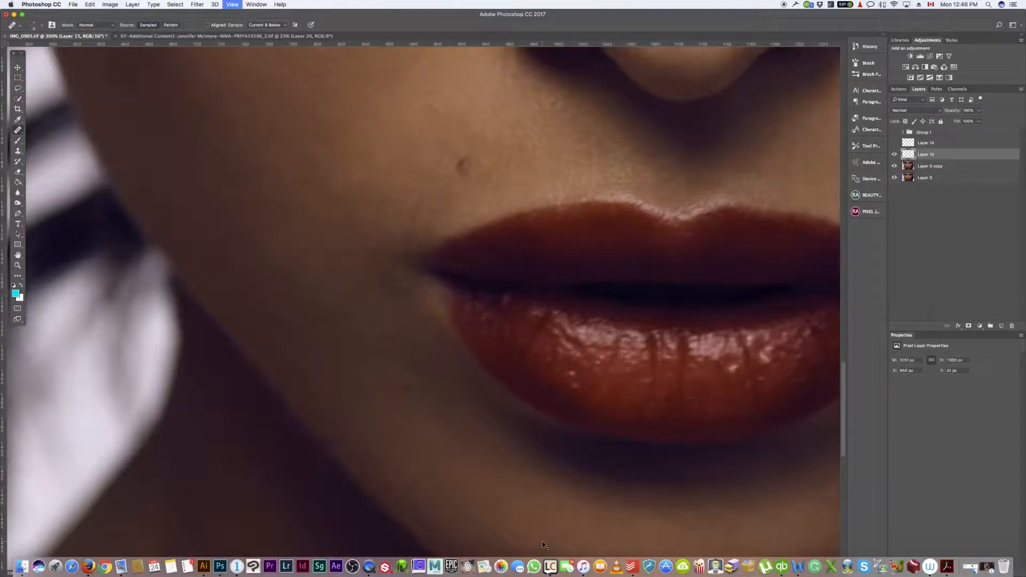
key("super+minus")
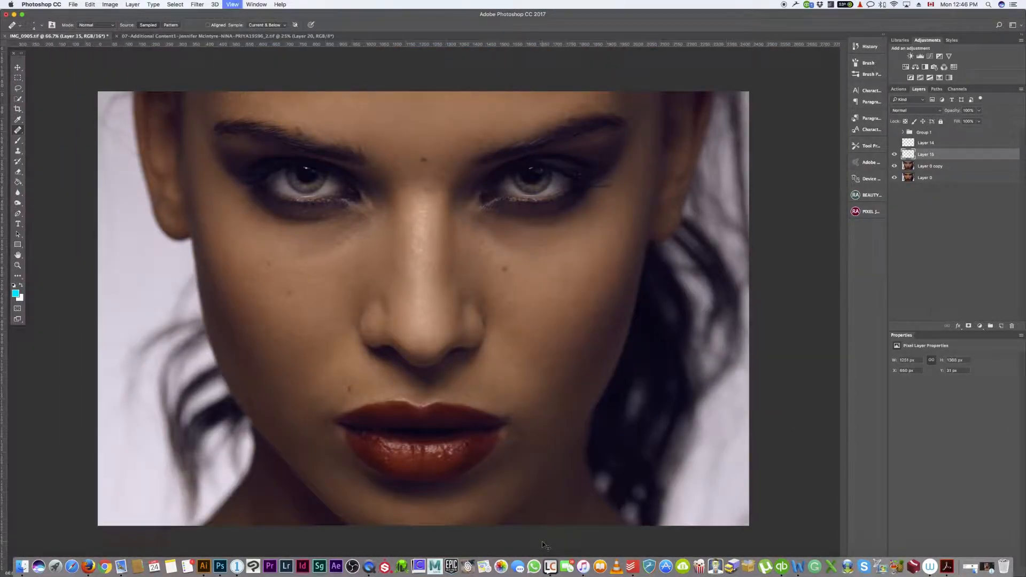
key("super+plus")
key("super+plus")
key("space")
left_click_drag(717, 399, 753, 158)
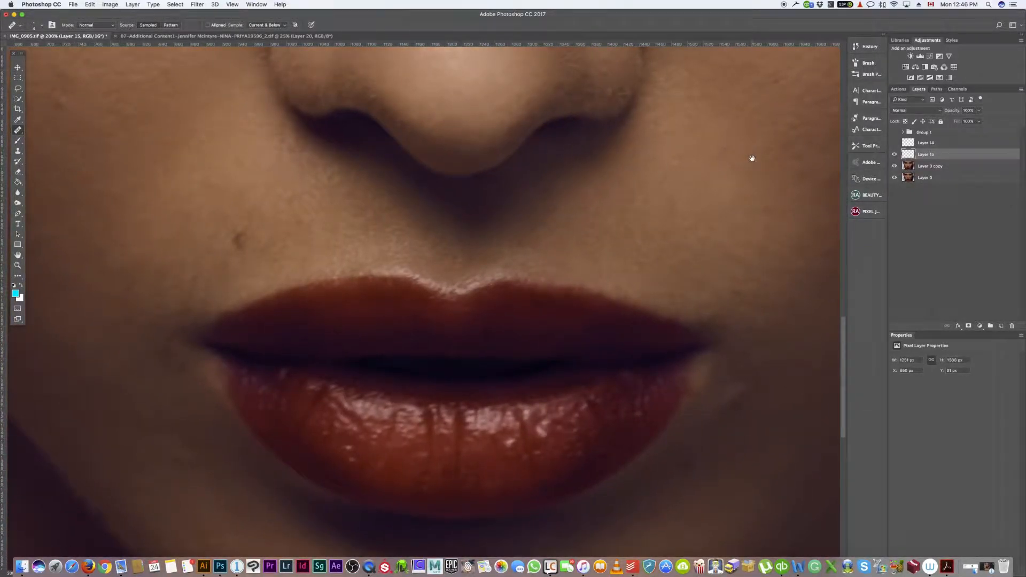
scroll(756, 358, "left", 5)
scroll(756, 357, "down", 3)
left_click(894, 155)
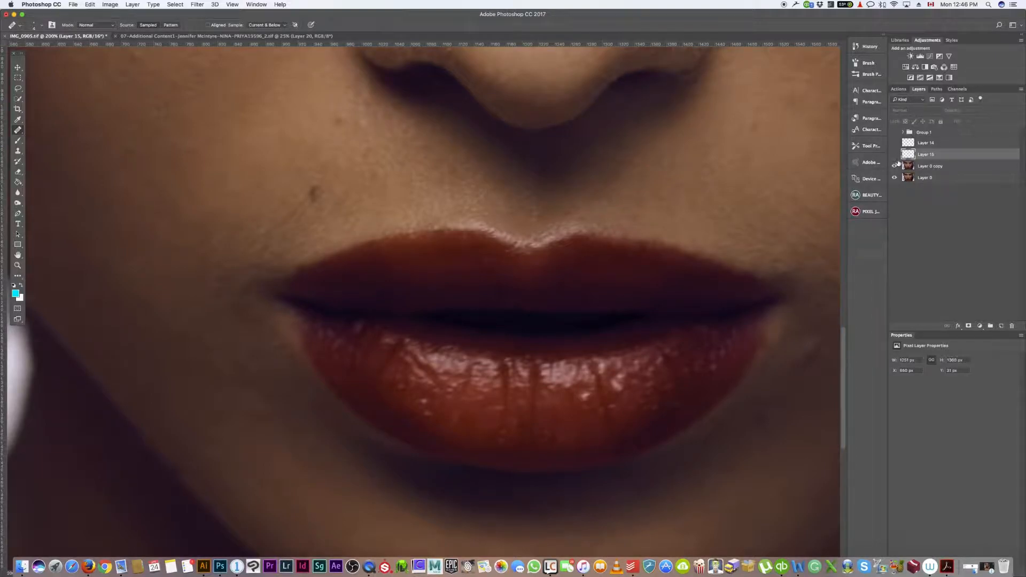
left_click(893, 156)
left_click(894, 155)
left_click(894, 155)
left_click(894, 155)
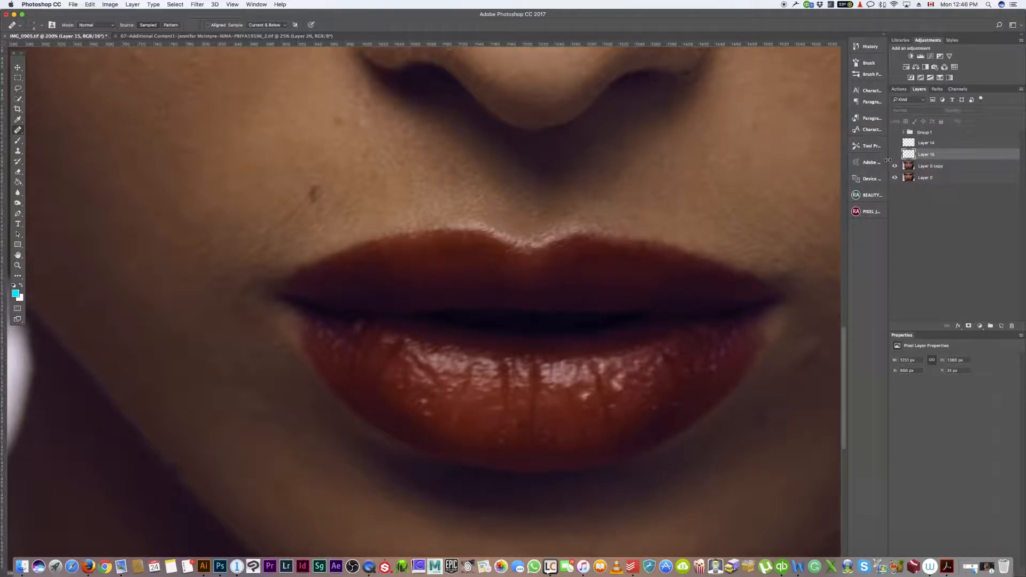
left_click(894, 155)
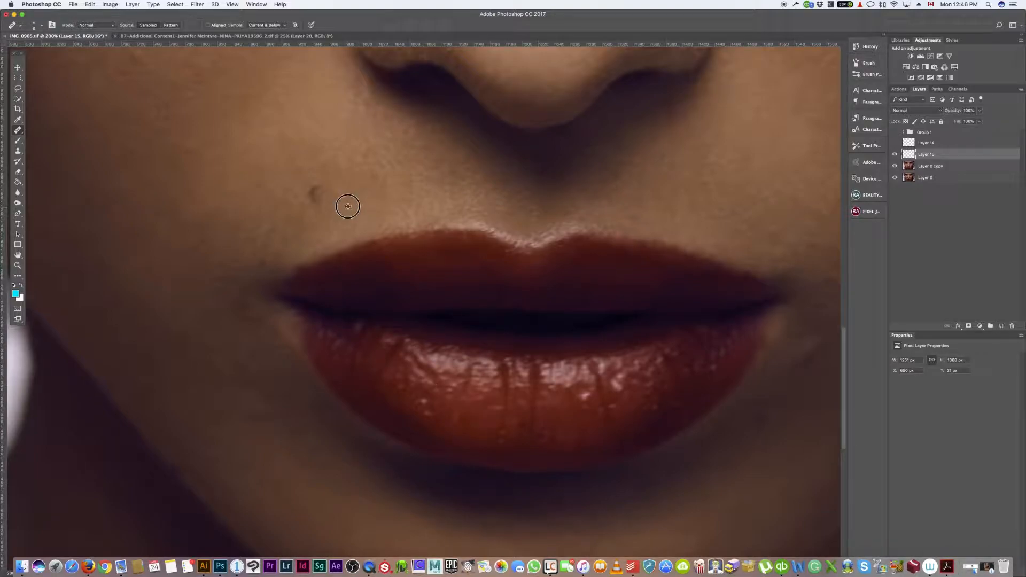
Heal the uneven skin around the mole above the left-hand side of the upper lip.
left_click_drag(314, 205, 290, 244)
left_click(330, 216, "alt")
left_click_drag(331, 194, 327, 205)
Compare the full face with and without the retouching on Layer 15.
key("super+minus")
key("super+minus")
key("super+minus")
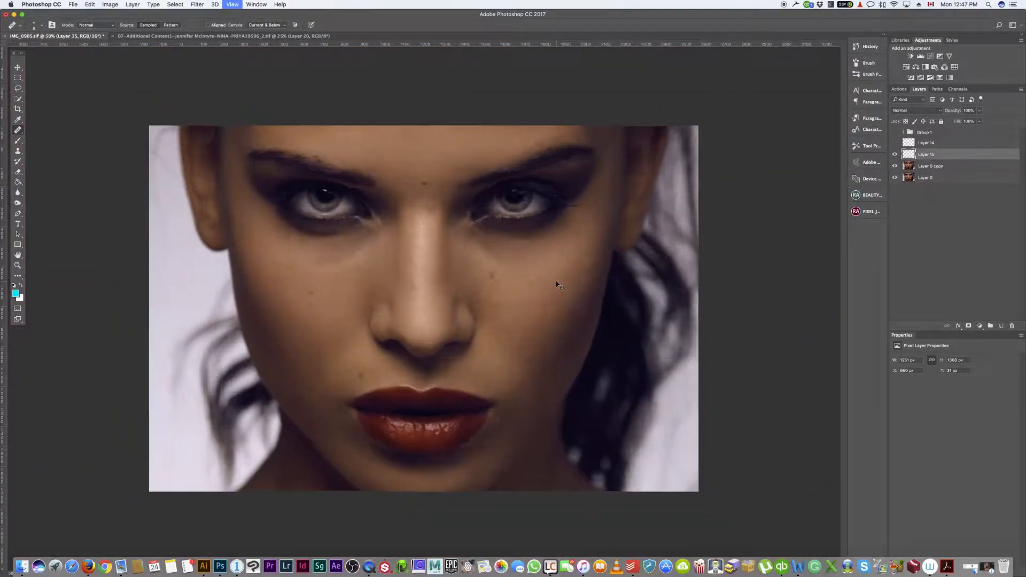
key("super+plus")
left_click(894, 154)
left_click(896, 155)
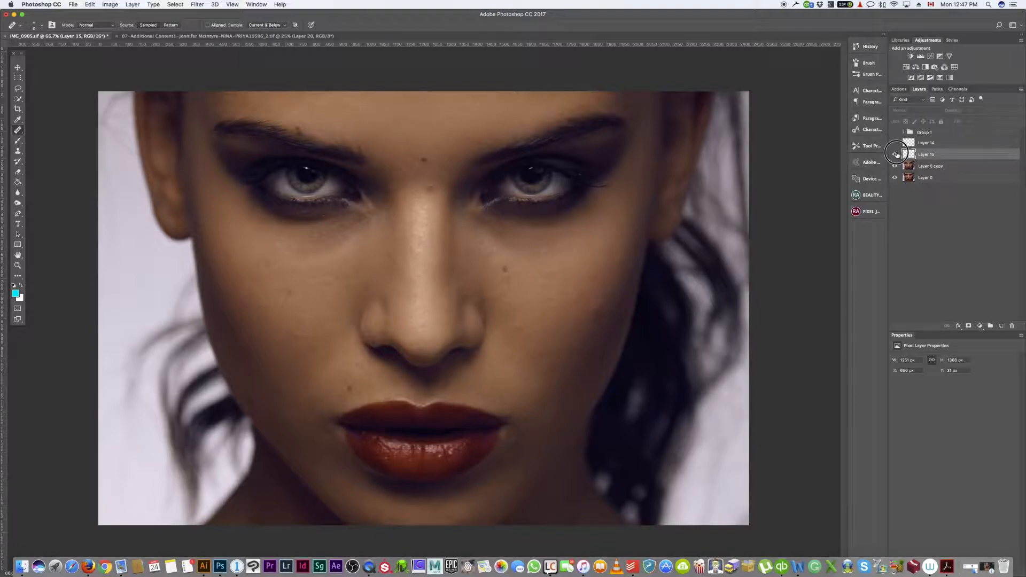
left_click(895, 154)
left_click(894, 155)
Heal the blemishes on the lower right-hand cheek above the mouth corner, resampling nearby skin for each spot.
key("super+plus")
key("super+plus")
key("super+plus")
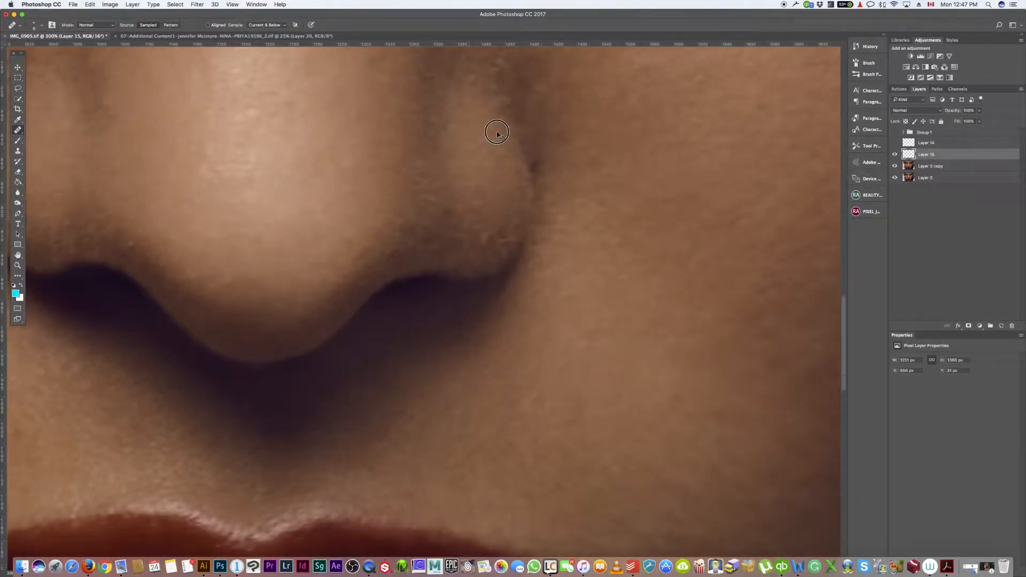
scroll(502, 140, "down", 10)
scroll(501, 140, "right", 5)
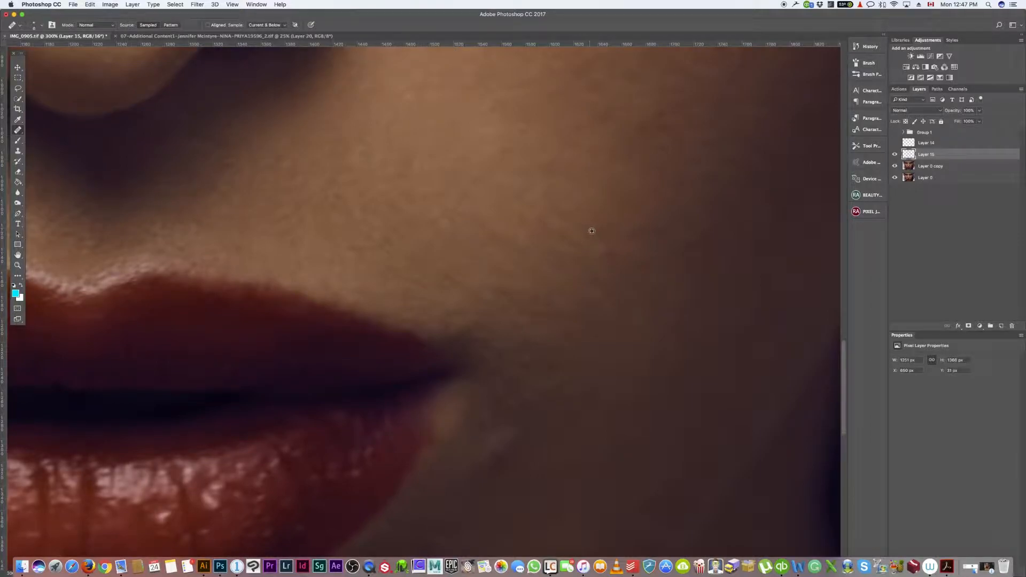
left_click(592, 231, "alt")
left_click_drag(558, 213, 585, 241)
left_click(610, 261, "alt")
left_click(591, 255)
left_click(620, 246, "alt")
left_click(603, 249)
left_click(626, 274, "alt")
left_click_drag(605, 270, 619, 300)
left_click(634, 255, "alt")
Even out the skin texture between the lower right-hand cheek and the mouth corner with sampled healing strokes.
mouse_move(555, 247)
left_mouse_down()
mouse_move(592, 275)
mouse_move(577, 290)
mouse_move(605, 296)
left_mouse_up()
left_click(626, 291, "alt")
left_click(605, 325, "alt")
left_click_drag(500, 280, 548, 298)
mouse_move(584, 340)
left_mouse_down()
mouse_move(613, 317)
mouse_move(595, 364)
left_mouse_up()
left_click(568, 402, "alt")
mouse_move(537, 382)
left_mouse_down()
mouse_move(505, 364)
mouse_move(561, 385)
left_mouse_up()
left_click(520, 232, "alt")
left_click_drag(529, 249, 512, 256)
Check the whole portrait by hiding and showing the Layer 15 retouching several times.
key("super+0")
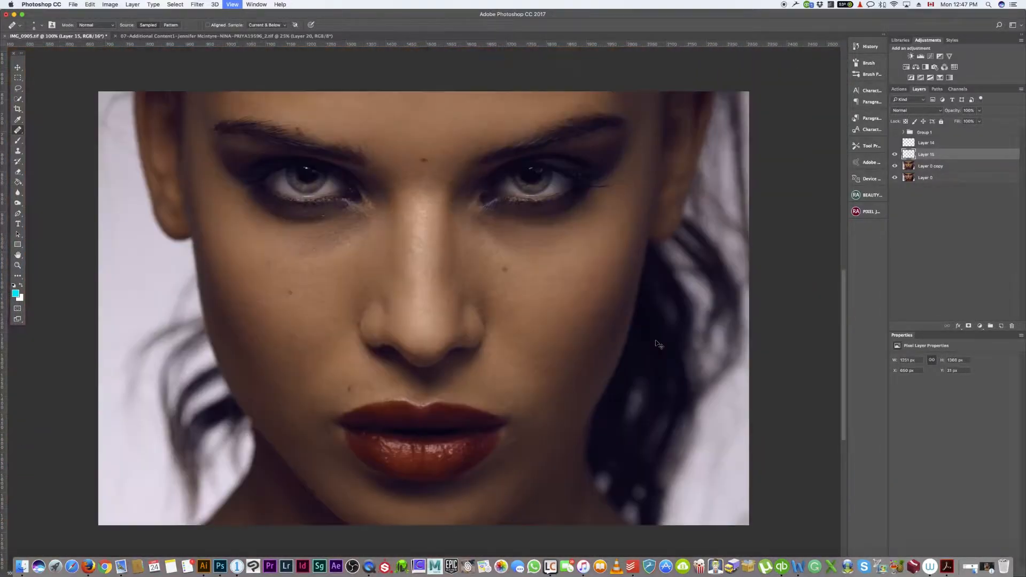
left_click(894, 155)
left_click(894, 155)
left_click(894, 154)
left_click(895, 154)
left_click(894, 155)
left_click(894, 154)
left_click(895, 154)
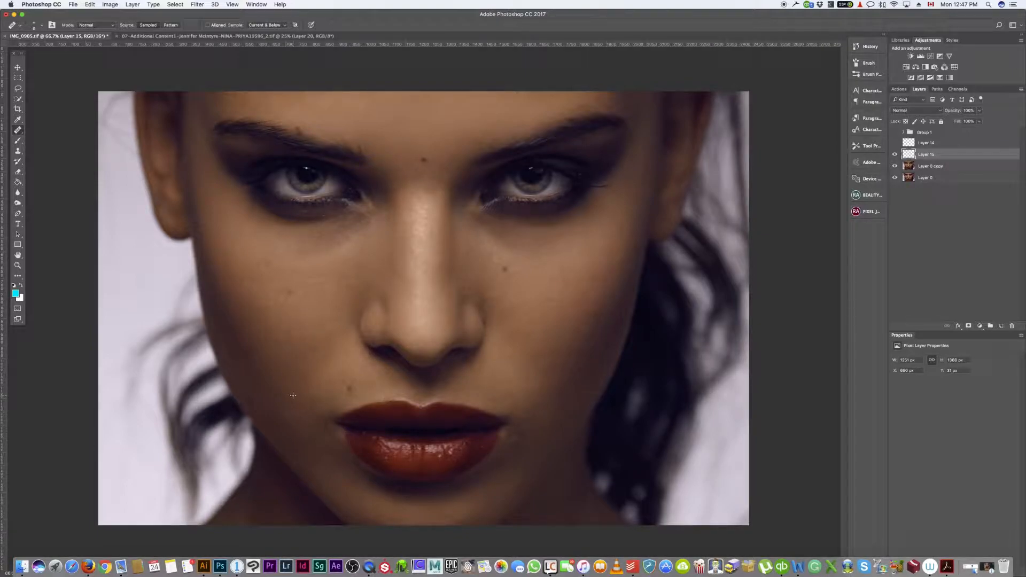
Enlarge the Healing Brush and heal the uneven patches on the left-hand cheek, sampling the skin nearby.
left_click_drag(510, 499, 522, 509)
left_click(309, 363, "alt")
key("bracketright")
left_click(437, 368)
key("bracketright")
key("bracketright")
key("bracketright")
key("bracketright")
left_click(310, 359, "alt")
left_click_drag(277, 342, 279, 351)
left_click(304, 370, "alt")
left_click_drag(324, 319, 314, 321)
Heal the light mark beside the right-hand mouth corner, sampling the darker skin below it.
key("super+plus")
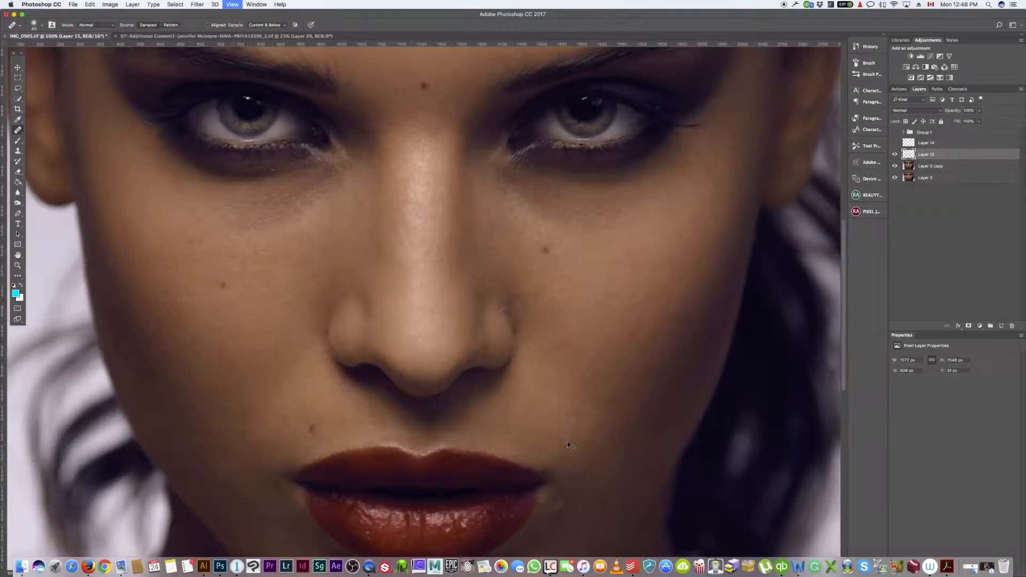
key("super+plus")
left_click_drag(671, 433, 657, 210)
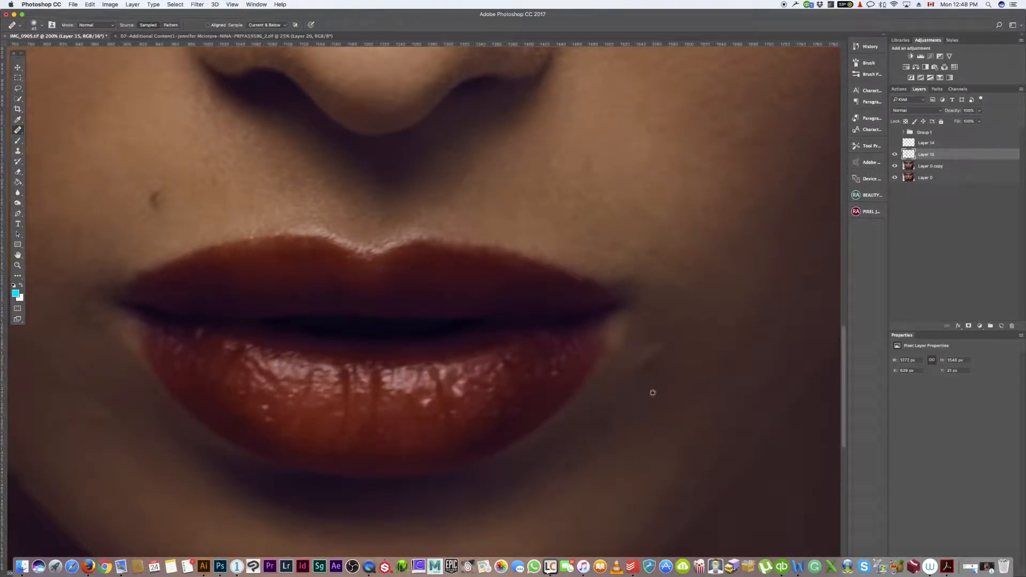
left_click(619, 461, "alt")
left_click(657, 366)
Compare the mouth corner and the overall face with and without the Layer 15 healing.
left_click(895, 154)
left_click(895, 156)
left_click(895, 155)
left_click(895, 155)
key("super+minus")
key("super+minus")
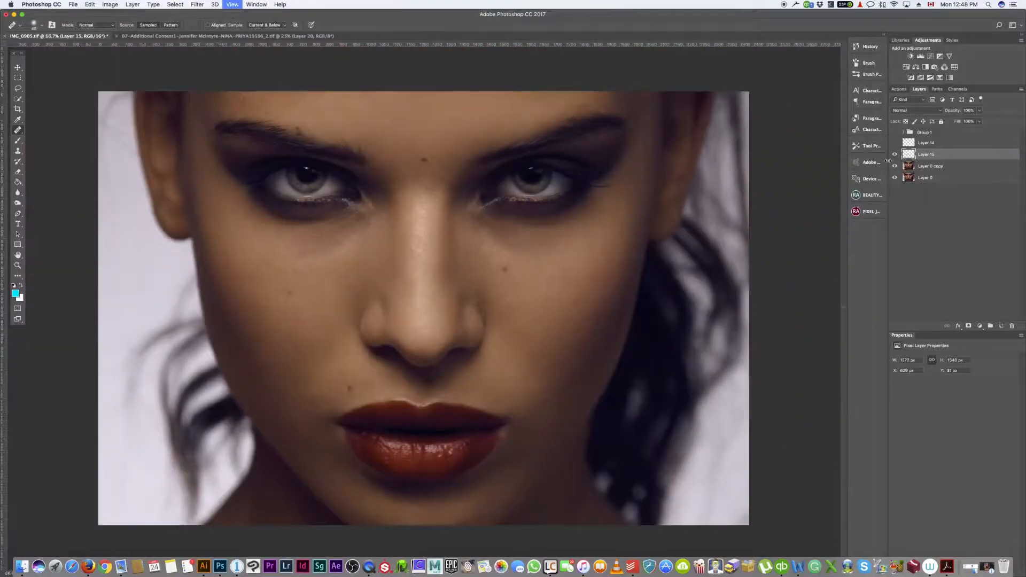
key("super+plus")
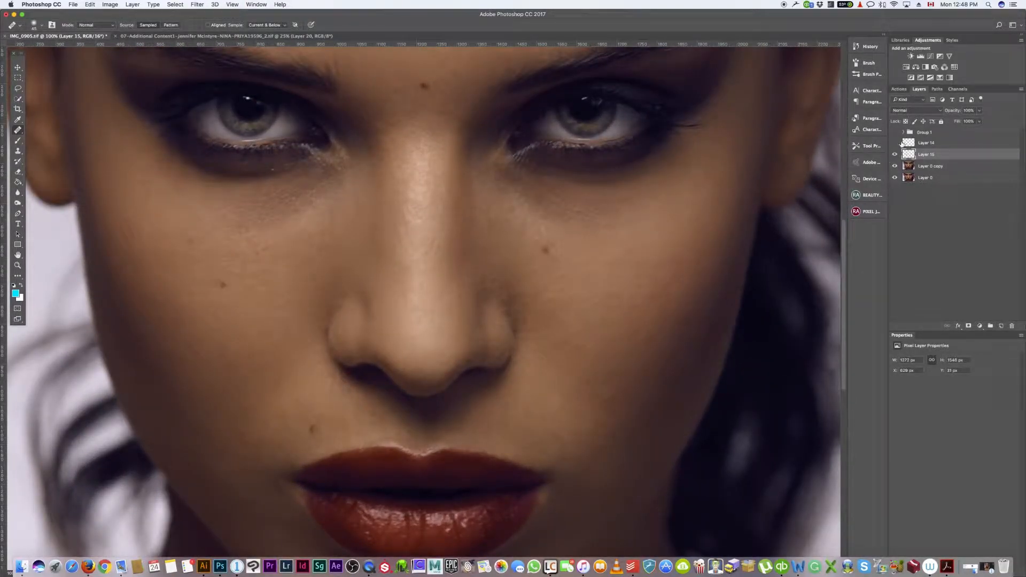
left_click(895, 154)
left_click(895, 154)
Try to heal the skin beneath the right-hand eye with a sample from the cheek, and undo the stroke.
left_click(600, 246, "alt")
left_click(578, 213)
key("super+z")
Examine the skin beneath the right-hand eye close up, with and without the healing on Layer 15.
key("super+equal")
key("super+equal")
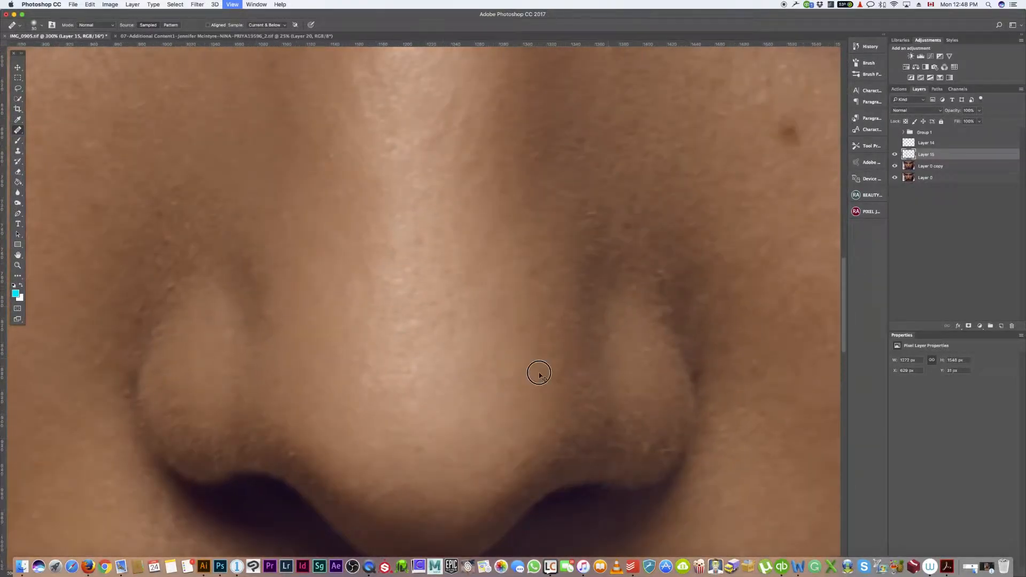
left_click_drag(646, 226, 438, 458)
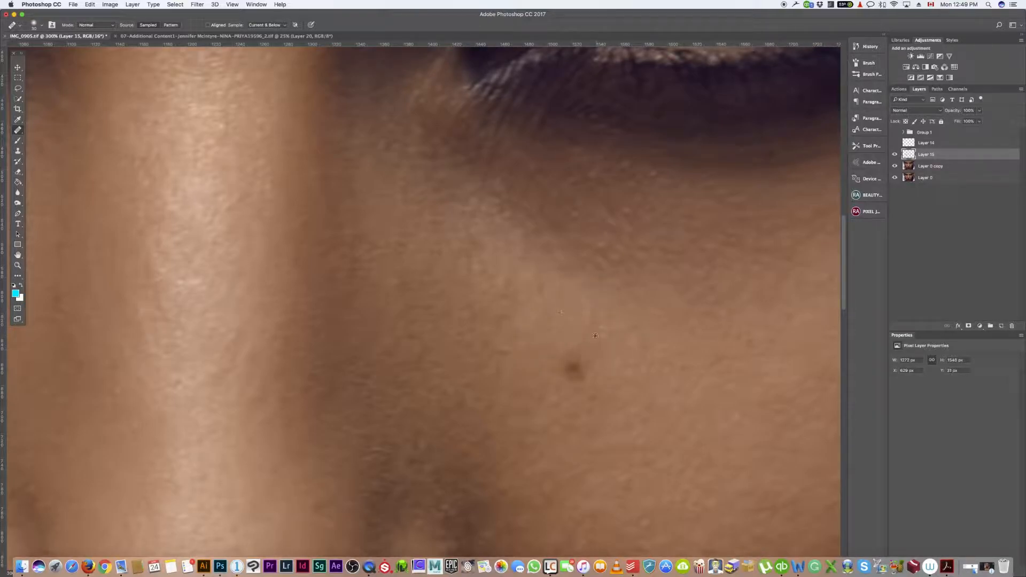
left_click_drag(700, 293, 600, 399)
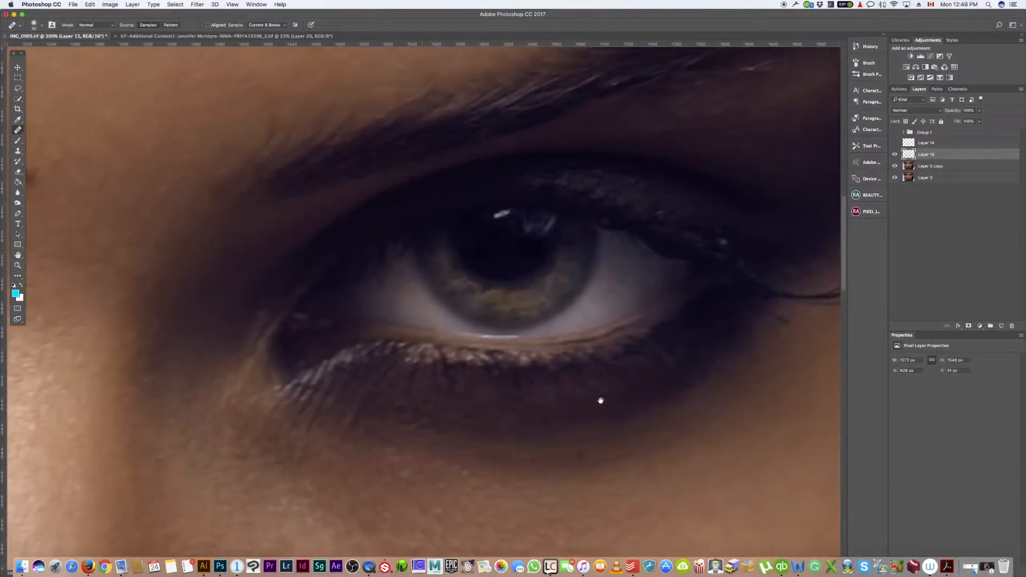
left_click_drag(699, 481, 661, 252)
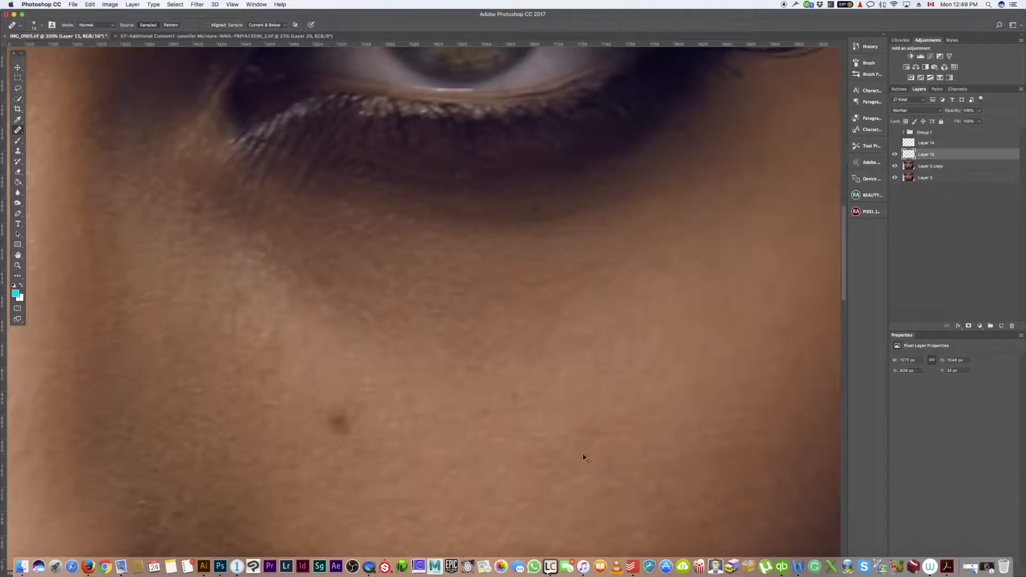
left_click(894, 154)
left_click(895, 155)
left_click(896, 155)
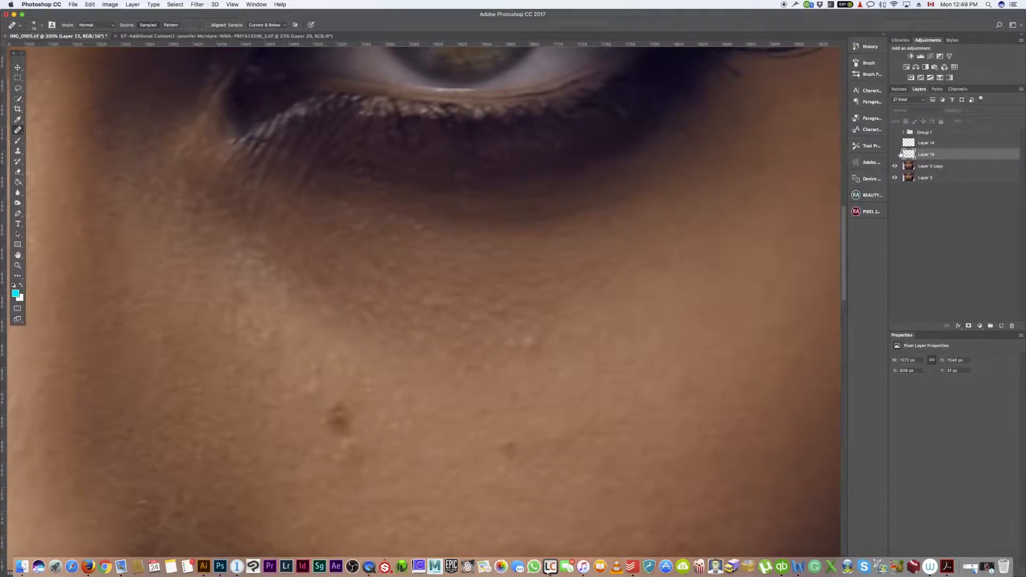
left_click(895, 154)
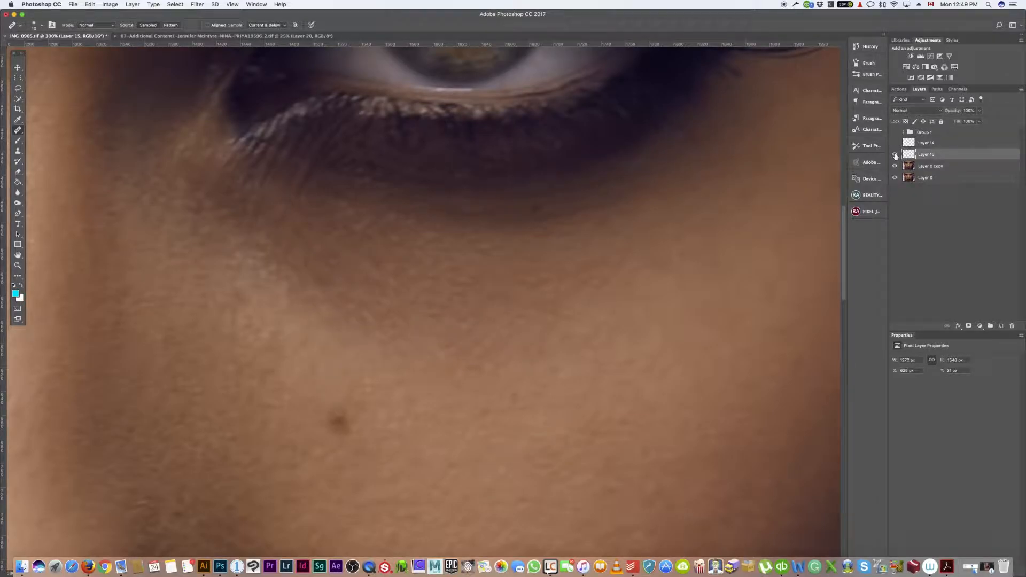
left_click(895, 154)
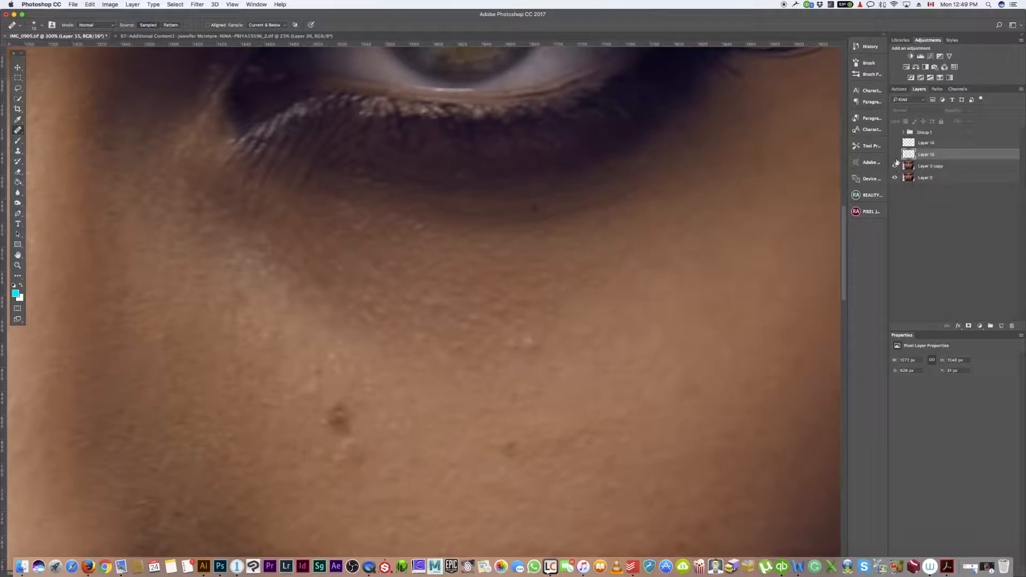
left_click(896, 155)
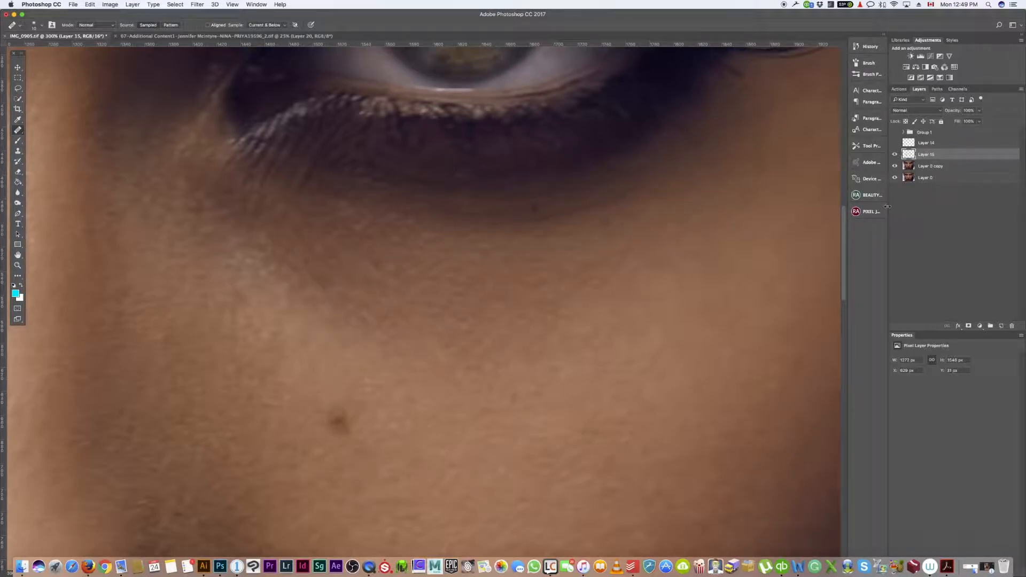
Enlarge the Healing Brush slightly and heal the fine texture beneath the left-hand eye.
key("super+minus")
key("super+minus")
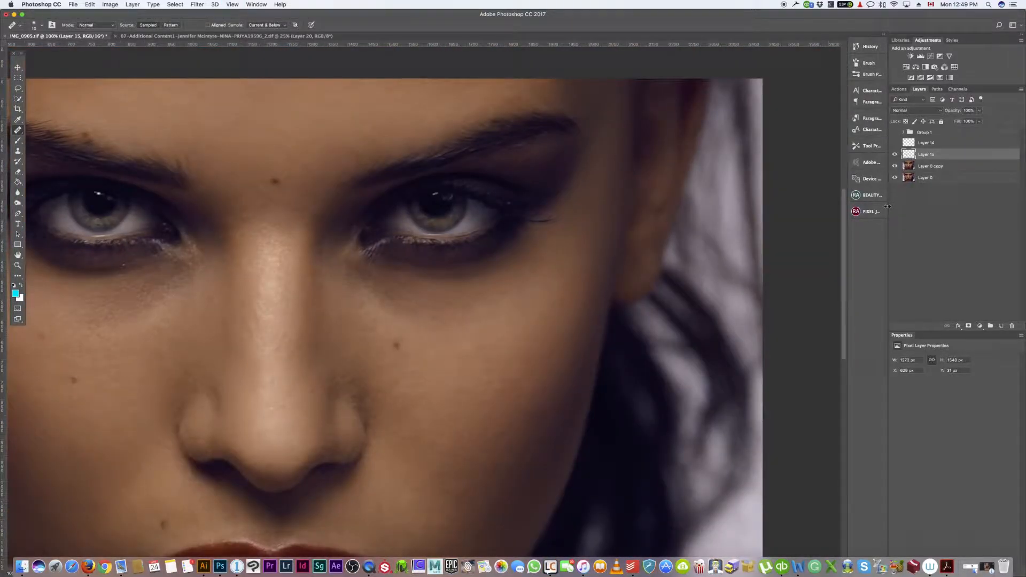
scroll(374, 388, "left", 2)
key("super+equal")
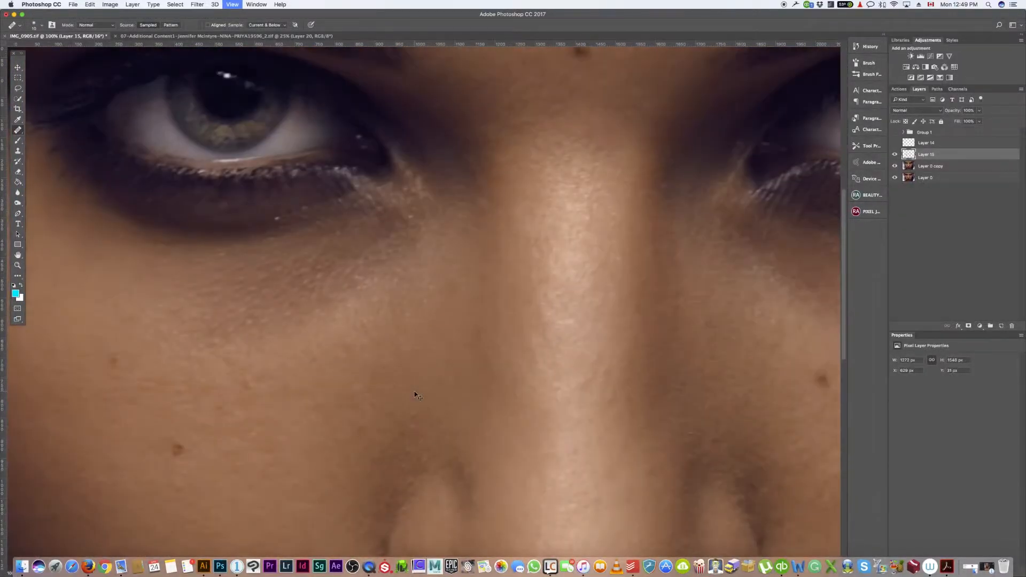
scroll(416, 396, "left", 2)
key("super+equal")
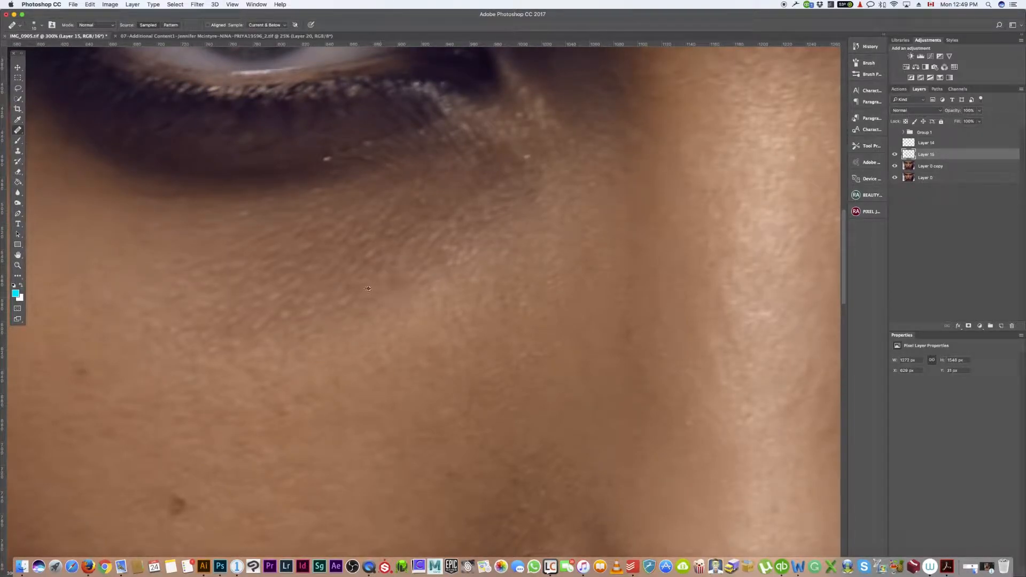
key("bracketright")
key("bracketright")
key("bracketright")
mouse_move(383, 277)
left_mouse_down()
mouse_move(385, 310)
mouse_move(405, 294)
left_mouse_up()
mouse_move(394, 256)
left_mouse_down()
mouse_move(397, 284)
mouse_move(389, 253)
mouse_move(412, 240)
mouse_move(381, 357)
mouse_move(389, 370)
mouse_move(483, 270)
mouse_move(446, 219)
left_mouse_up()
Heal the creases below the inner corner of the left-hand eye, resampling the neighbouring under-eye skin.
left_click(397, 285, "alt")
left_click(443, 213, "alt")
left_click(468, 194, "alt")
mouse_move(464, 217)
left_mouse_down()
mouse_move(496, 233)
mouse_move(479, 197)
mouse_move(492, 192)
mouse_move(488, 207)
mouse_move(496, 186)
mouse_move(462, 223)
left_mouse_up()
left_click(477, 204, "alt")
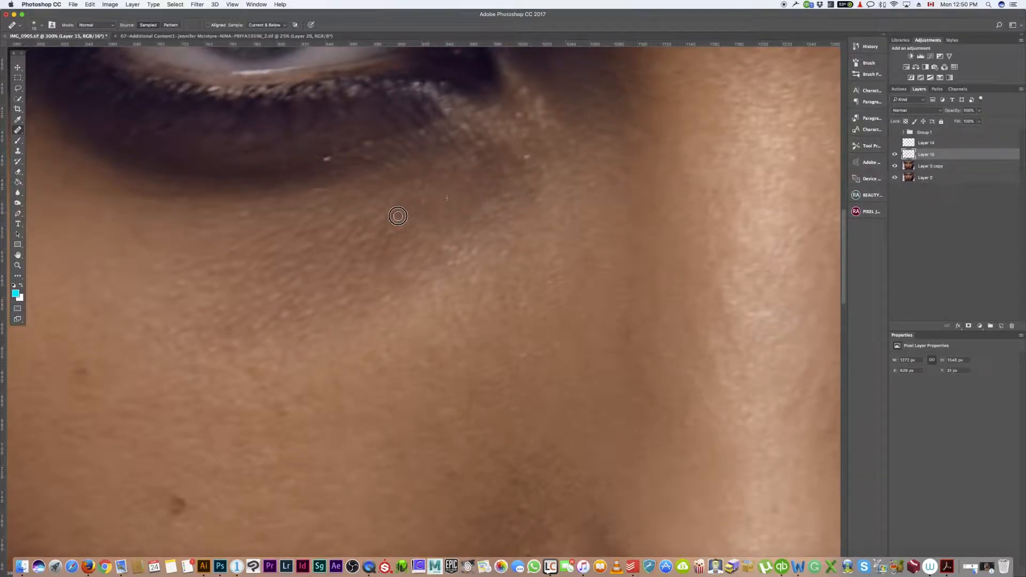
left_click(404, 199, "alt")
mouse_move(369, 236)
left_mouse_down()
mouse_move(369, 227)
mouse_move(364, 238)
left_mouse_up()
Add a new layer and brush a patch of sampled skin tone over the area beneath the left-hand eye.
left_click(1002, 326)
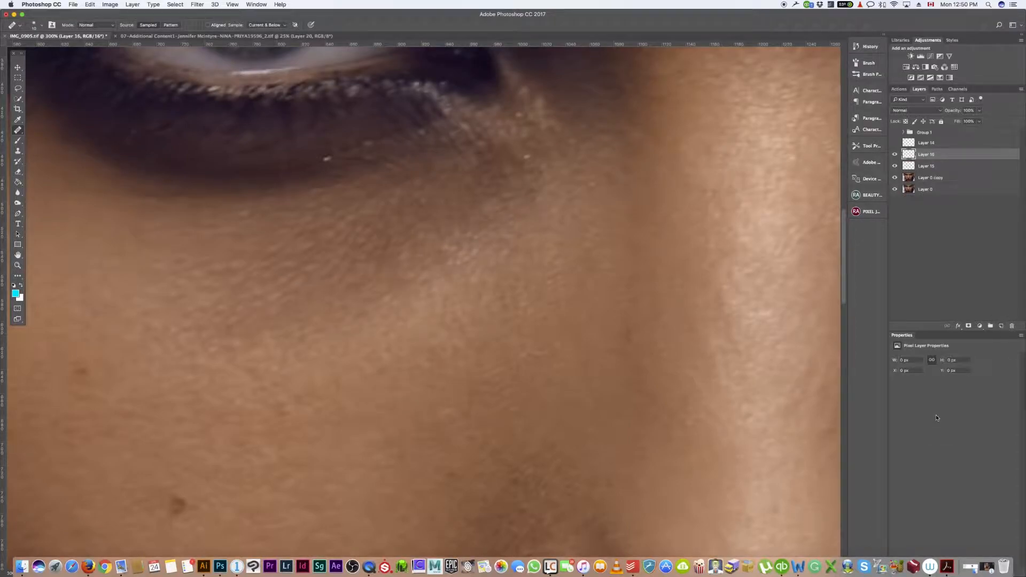
left_click(16, 142)
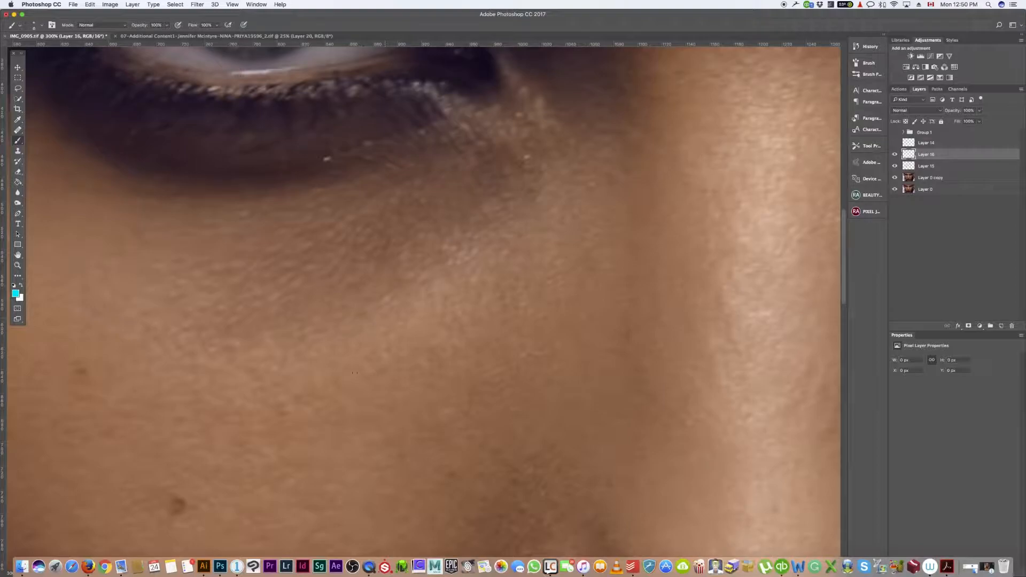
key("bracketright")
key("bracketright")
key("bracketright")
left_click(302, 201, "alt")
key("bracketright")
key("bracketright")
key("bracketright")
mouse_move(110, 174)
left_mouse_down()
mouse_move(303, 226)
mouse_move(386, 186)
mouse_move(169, 196)
mouse_move(377, 174)
mouse_move(252, 241)
mouse_move(366, 204)
mouse_move(295, 253)
mouse_move(419, 189)
mouse_move(173, 225)
left_mouse_up()
Sample the dark eye-shadow tone and paint a broad dark crescent below the skin-toned patch.
left_click(244, 141, "alt")
left_click(110, 256)
mouse_move(197, 331)
left_mouse_down()
mouse_move(262, 321)
mouse_move(444, 257)
mouse_move(348, 332)
mouse_move(153, 249)
mouse_move(436, 331)
left_mouse_up()
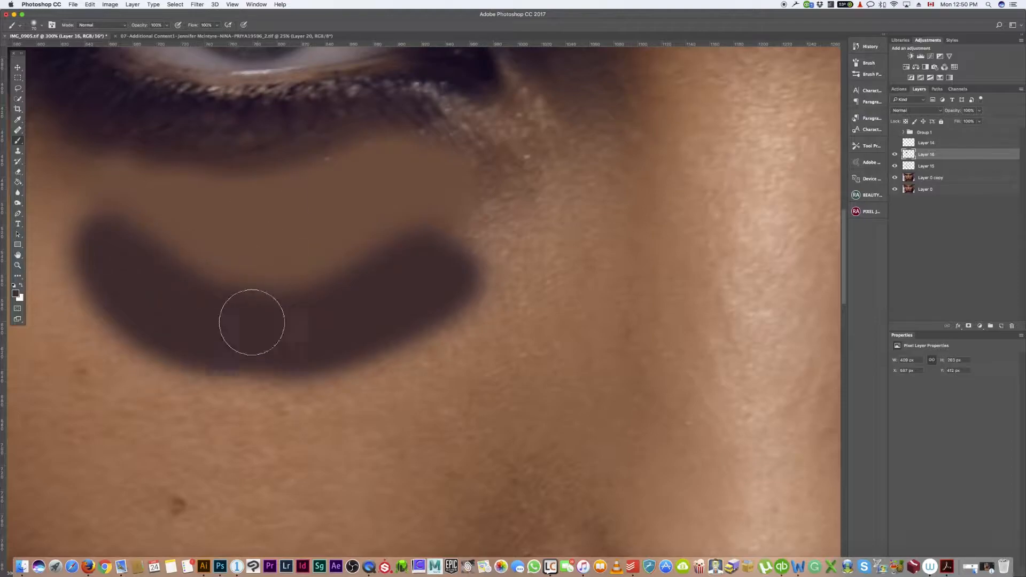
Reduce the brush size and paint thin dark strokes along the edge between the skin-toned patch and the dark crescent.
key("super+1")
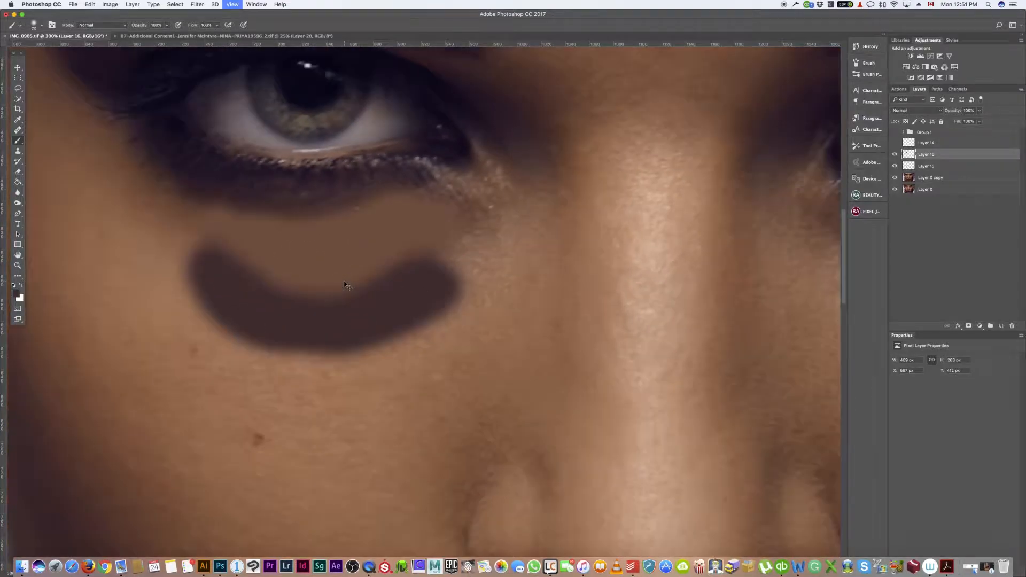
key("super+minus")
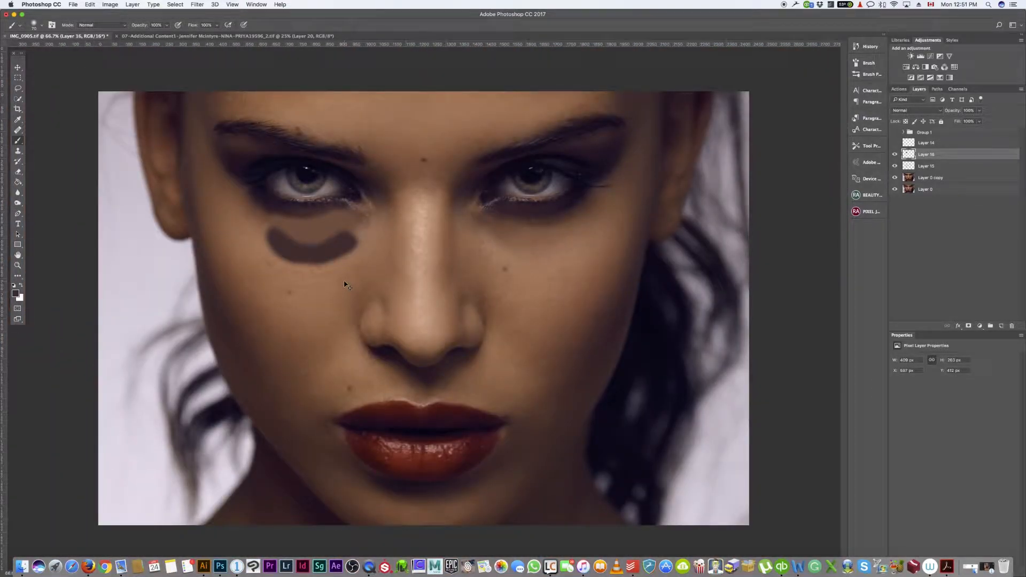
key("super+equal")
key("super+equal")
key("super+equal")
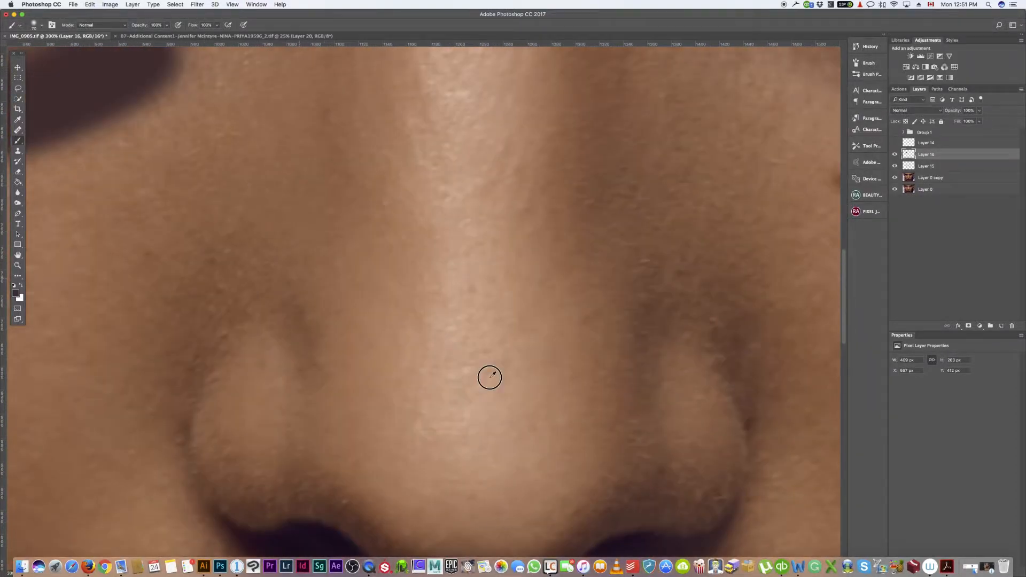
mouse_move(320, 211)
left_mouse_down()
mouse_move(675, 436)
mouse_move(764, 425)
left_mouse_up()
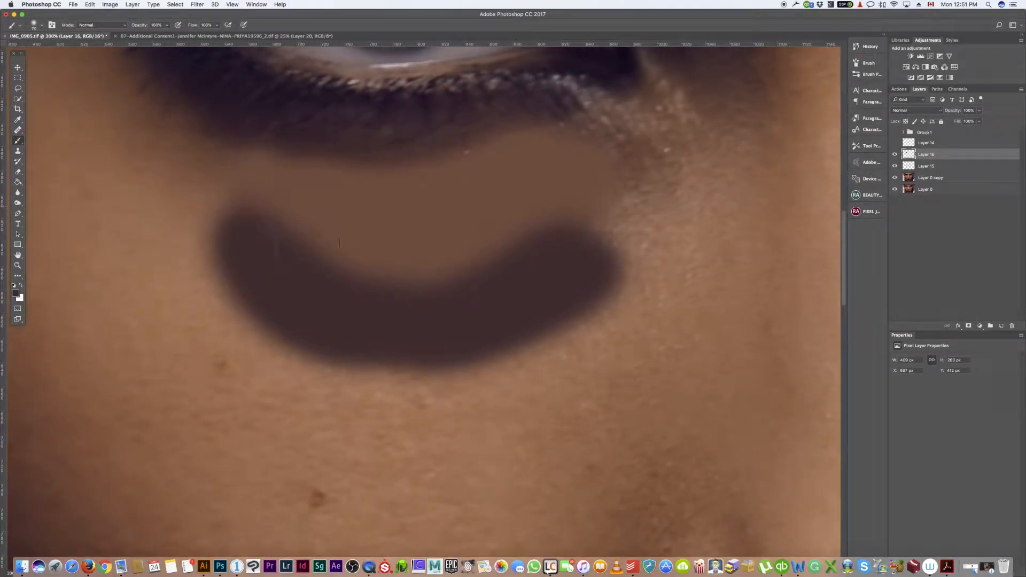
key("bracketleft")
key("bracketleft")
key("bracketleft")
mouse_move(247, 199)
left_mouse_down()
mouse_move(294, 238)
mouse_move(471, 270)
mouse_move(542, 252)
mouse_move(571, 219)
left_mouse_up()
mouse_move(320, 250)
left_mouse_down()
mouse_move(257, 211)
mouse_move(443, 289)
mouse_move(559, 233)
mouse_move(395, 299)
mouse_move(448, 298)
left_mouse_up()
Try painting a lighter brown band inside the dark crescent with a sampled tone and a larger brush, and undo the strokes.
left_click(390, 278, "alt")
key("]")
key("]")
key("]")
key("]")
key("]")
mouse_move(271, 243)
left_mouse_down()
mouse_move(277, 259)
mouse_move(520, 279)
left_mouse_up()
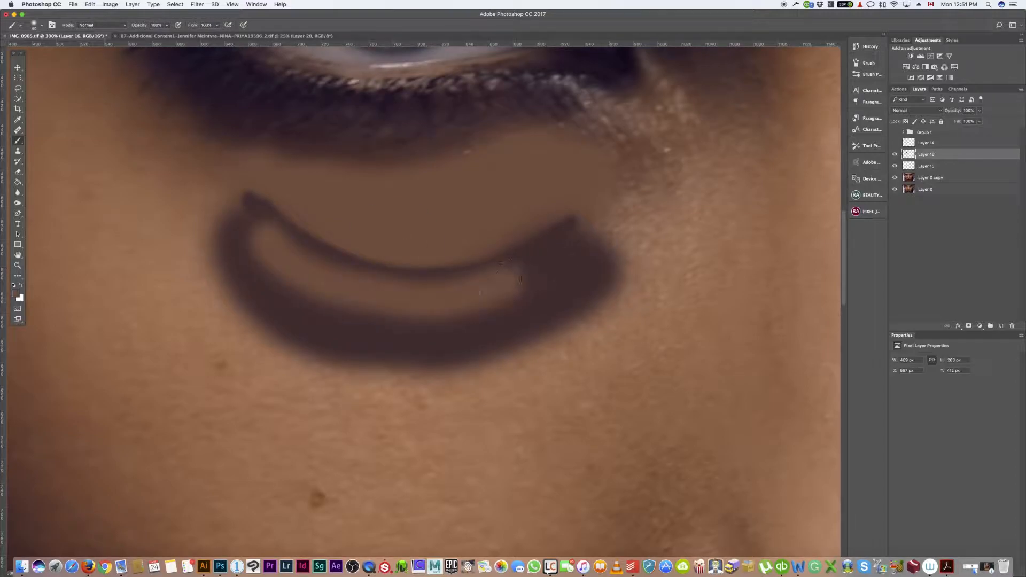
left_click_drag(322, 307, 412, 315)
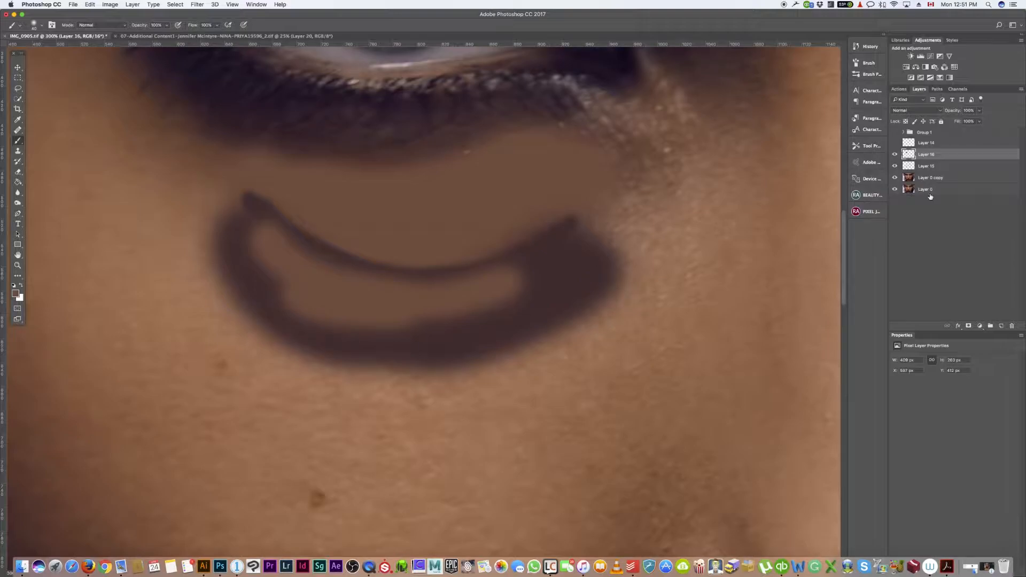
key("super+alt+z")
key("super+alt+z")
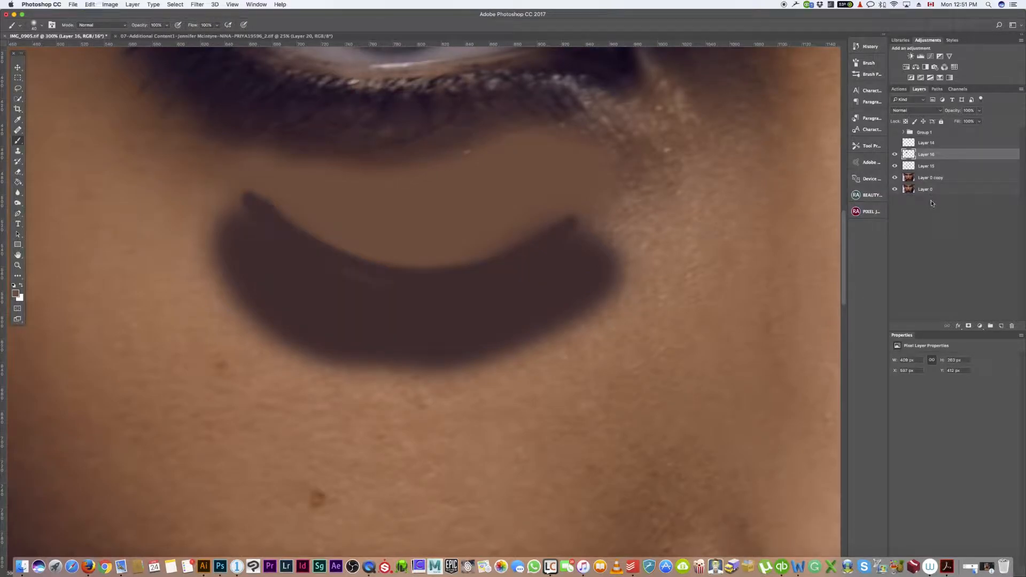
Compare the under-eye area with and without the painted demonstration layer, and delete that layer.
left_click(894, 155)
left_click(895, 155)
left_click(896, 155)
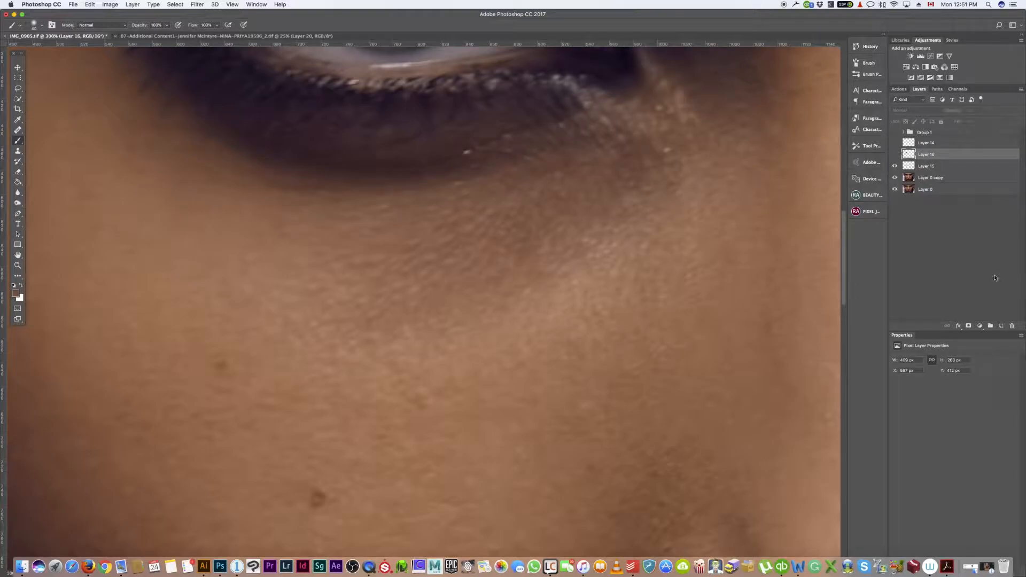
left_click(1011, 326)
left_click(577, 182)
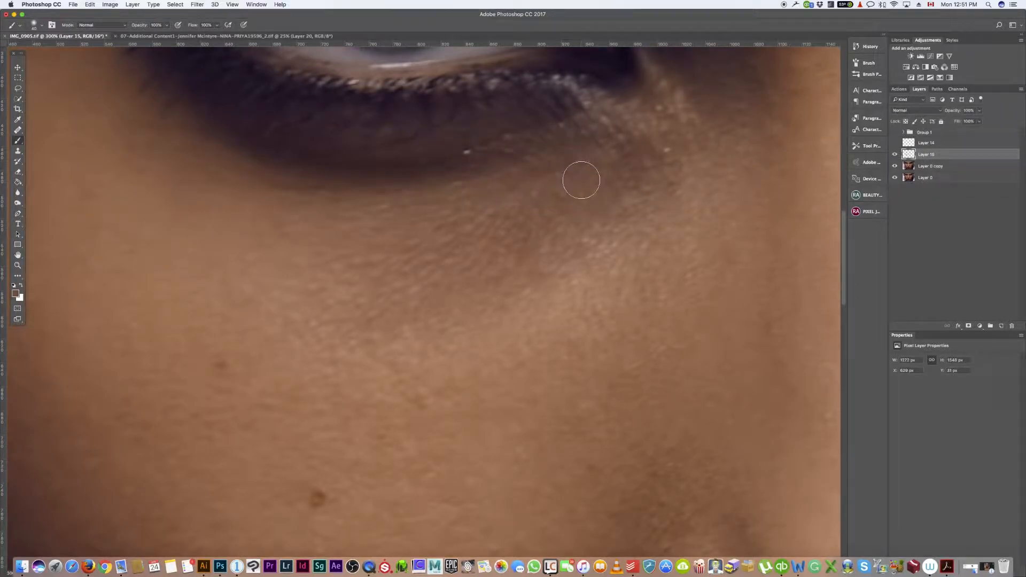
Run the Dodge and Burn Complete Setup action above Layer 15, followed by the Noise action.
key("super+minus")
key("super+minus")
key("super+minus")
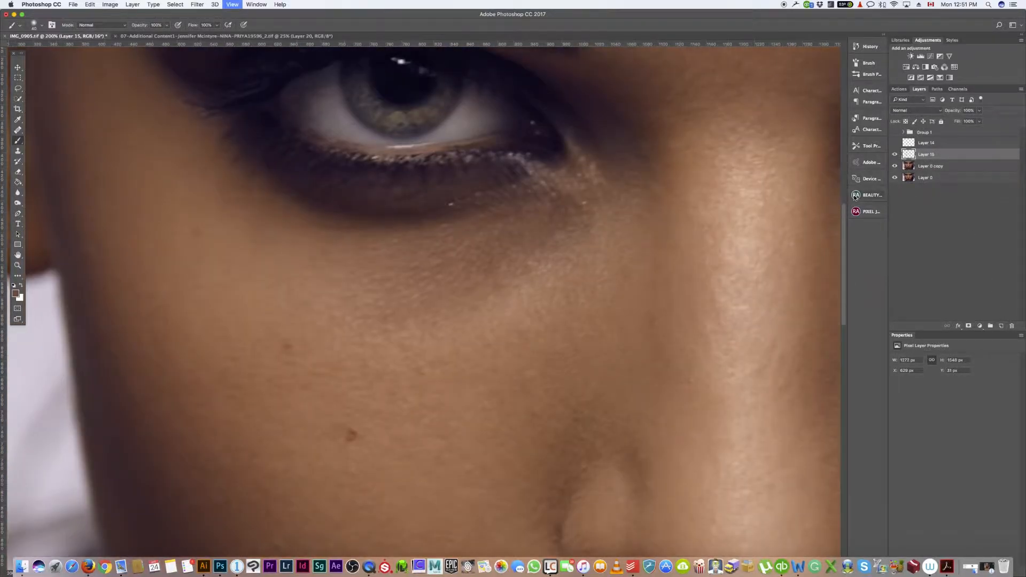
key("super+minus")
key("super+plus")
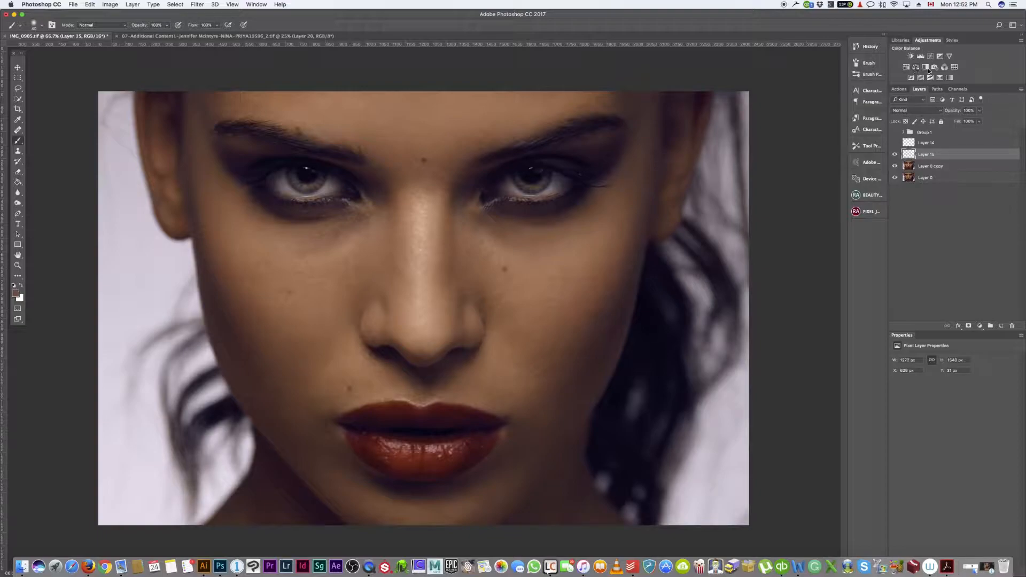
left_click(900, 89)
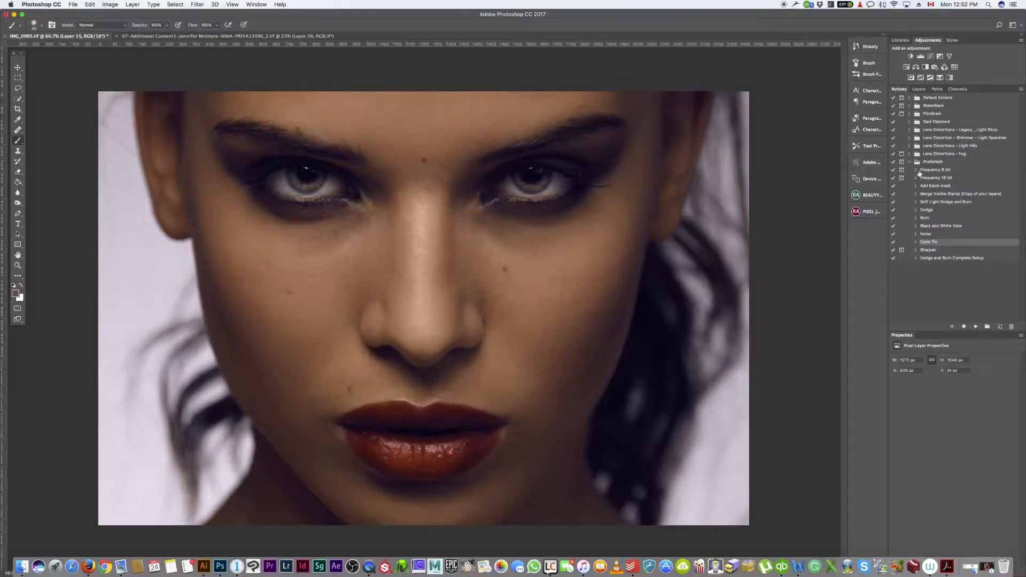
left_click(964, 259)
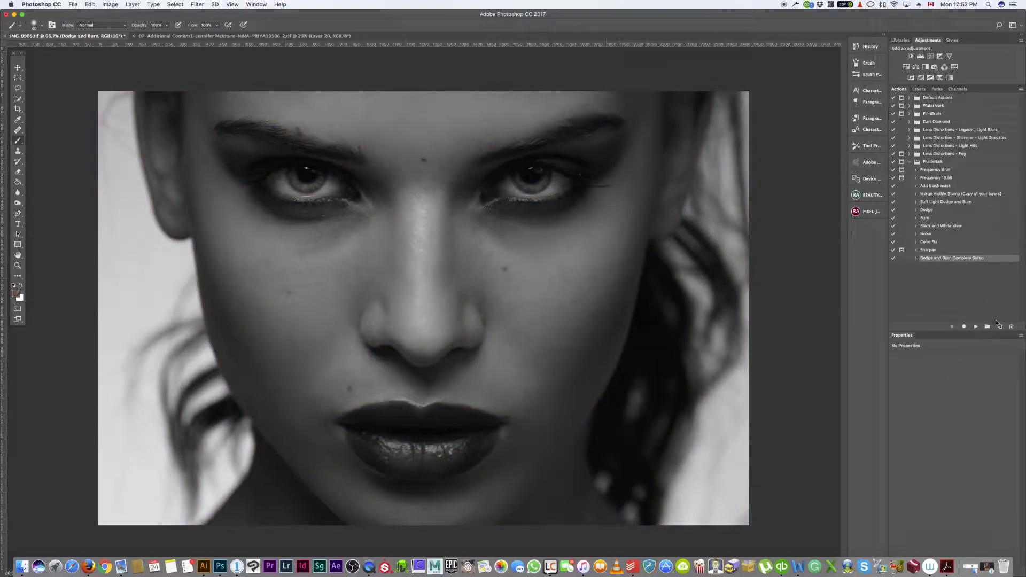
left_click(937, 235)
left_click(978, 326)
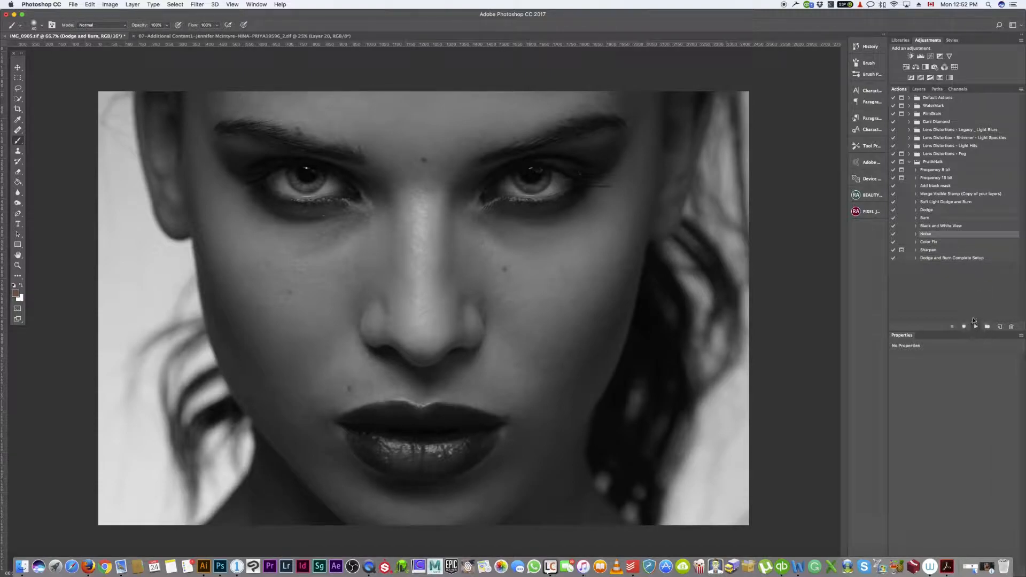
Delete the hidden Layer 14.
left_click(920, 89)
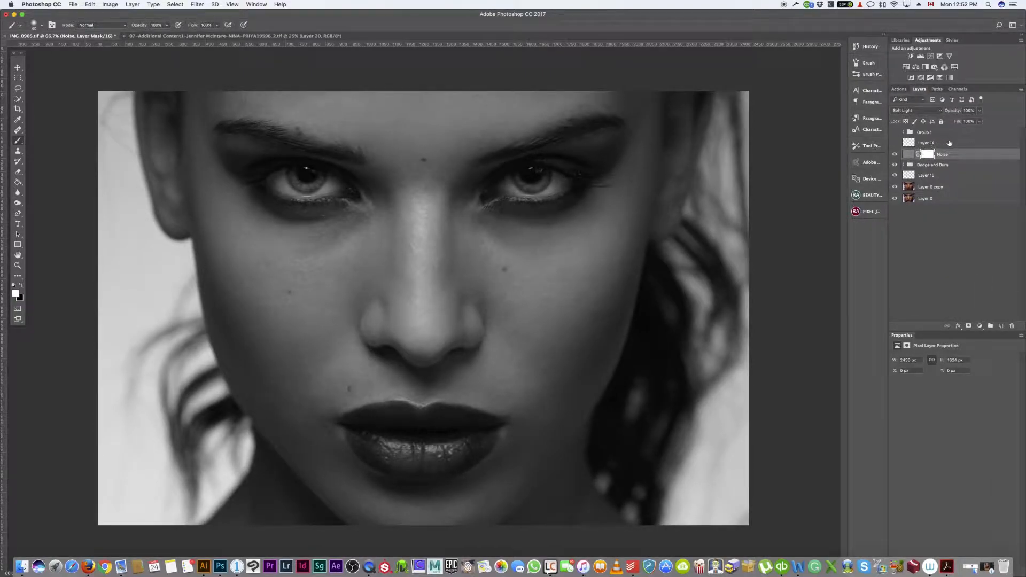
left_click(922, 141)
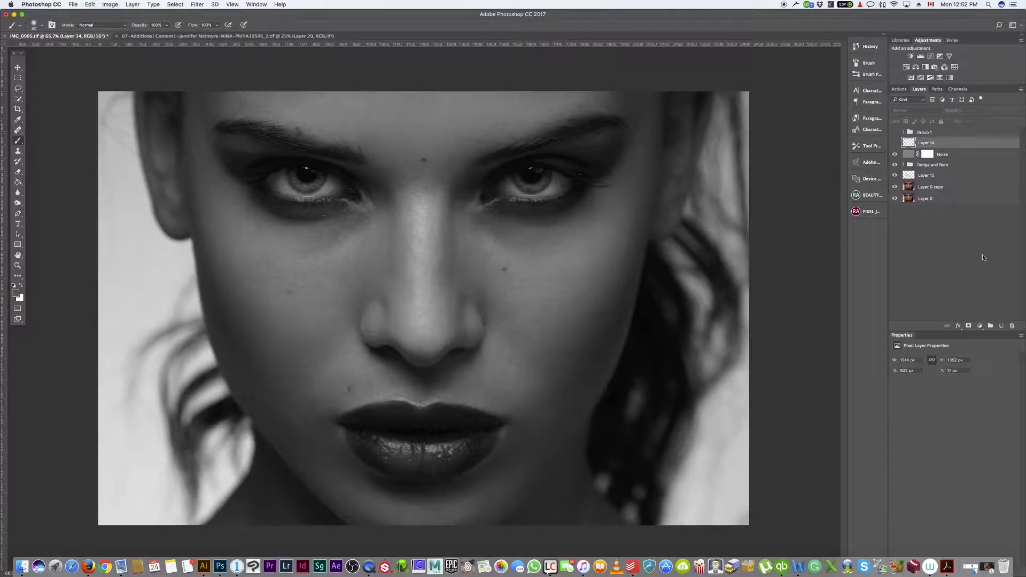
left_click(1006, 324)
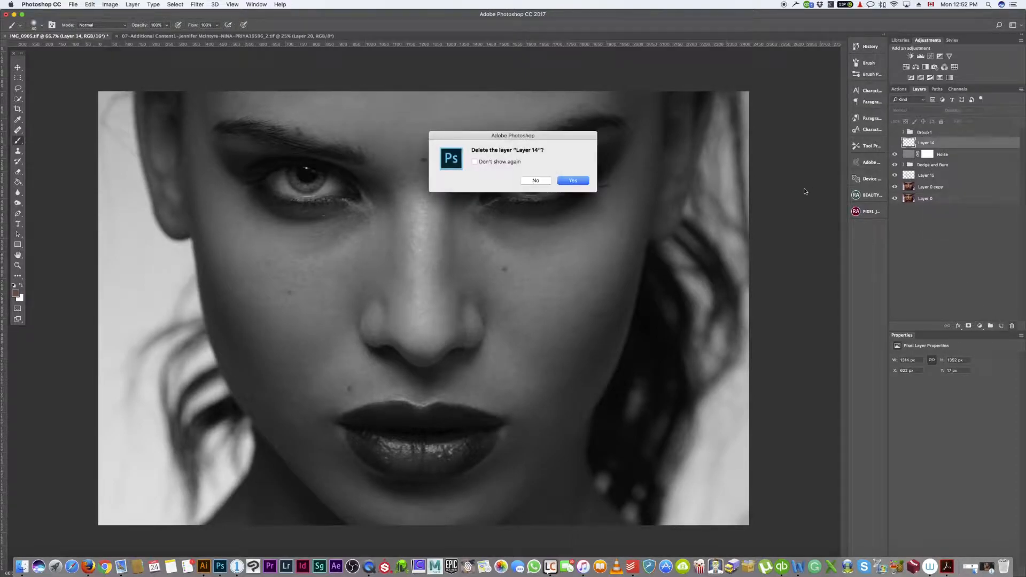
left_click(576, 178)
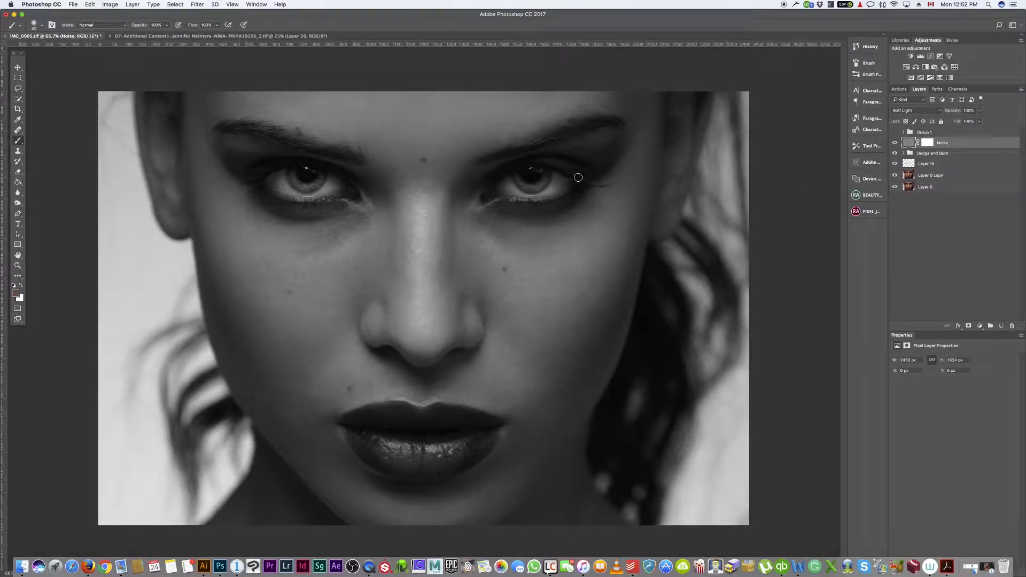
Expand the Dodge and Burn group and compare the portrait with and without the Black and White Help Layer.
left_click(943, 154)
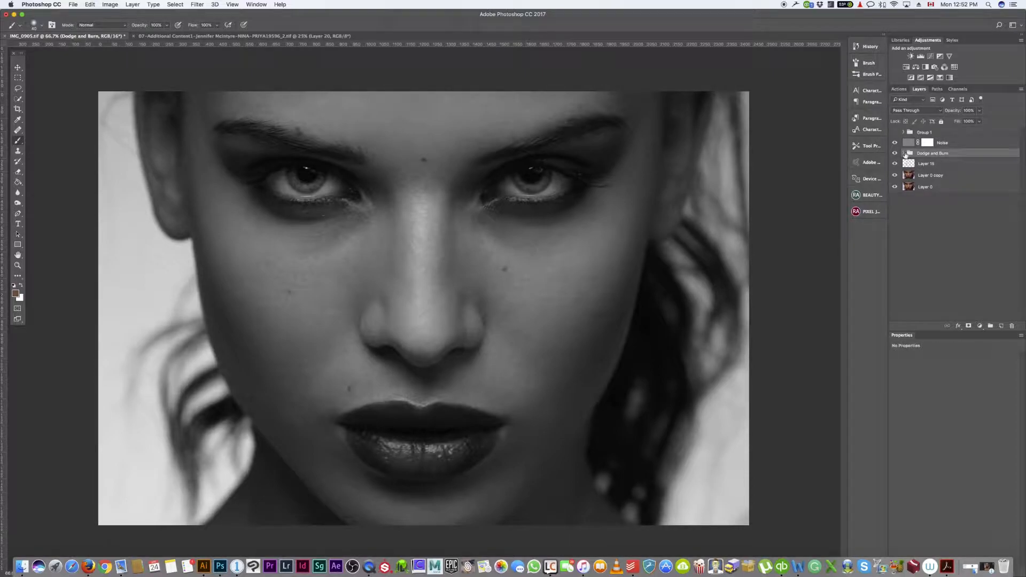
left_click(903, 154)
left_click(915, 164)
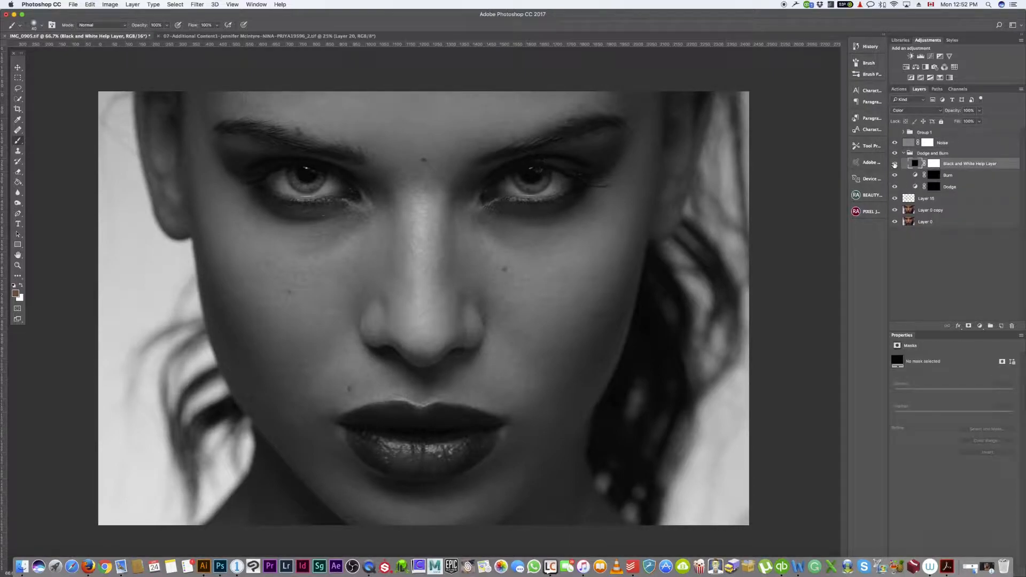
left_click(895, 164)
left_click(895, 164)
left_click(898, 165)
left_click(899, 165)
left_click(895, 163)
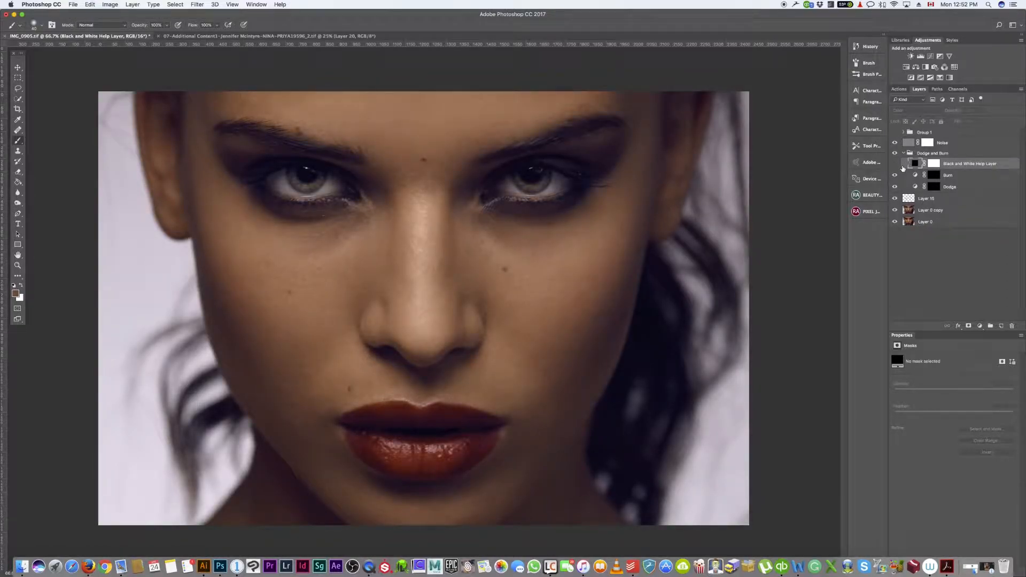
left_click(896, 165)
left_click(895, 165)
left_click(894, 165)
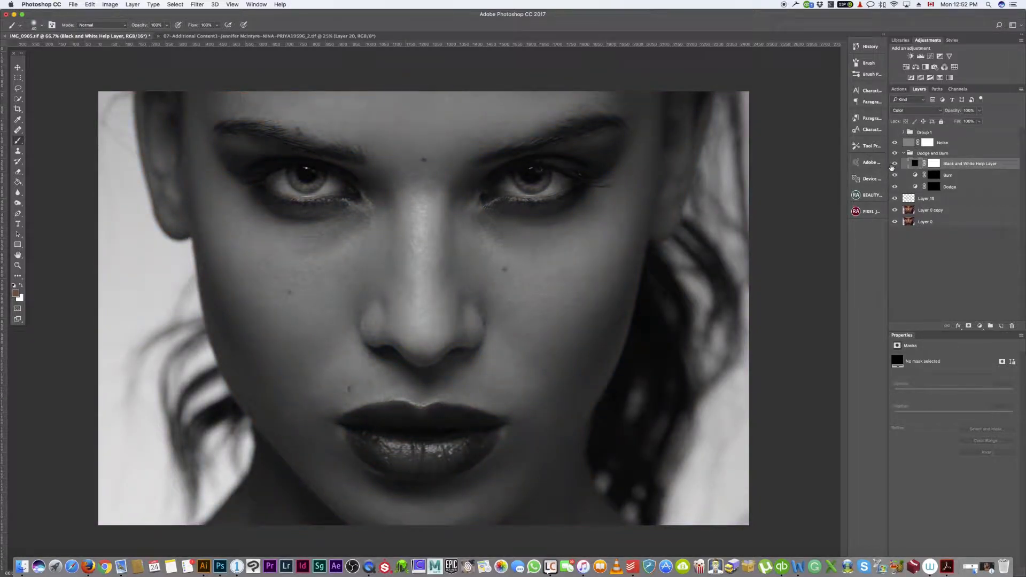
left_click(894, 165)
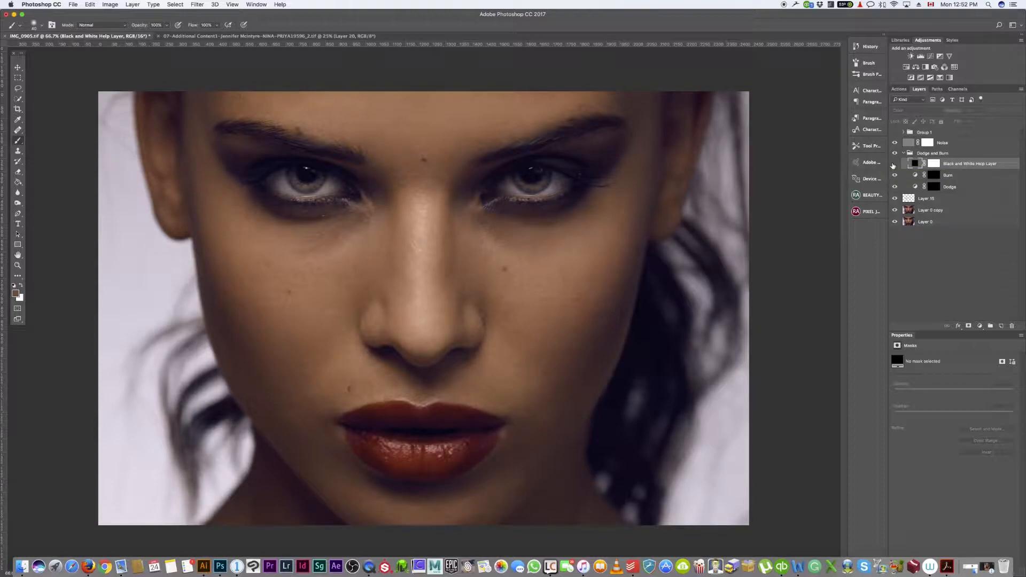
left_click(893, 165)
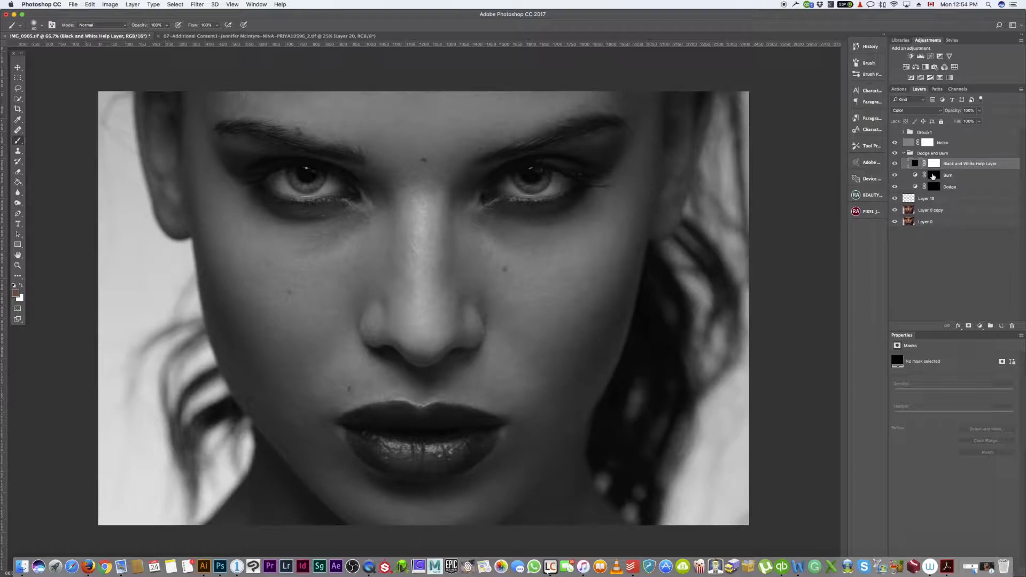
Select the Dodge layer's mask, enlarge the brush slightly and set its flow to 2%.
left_click(954, 187)
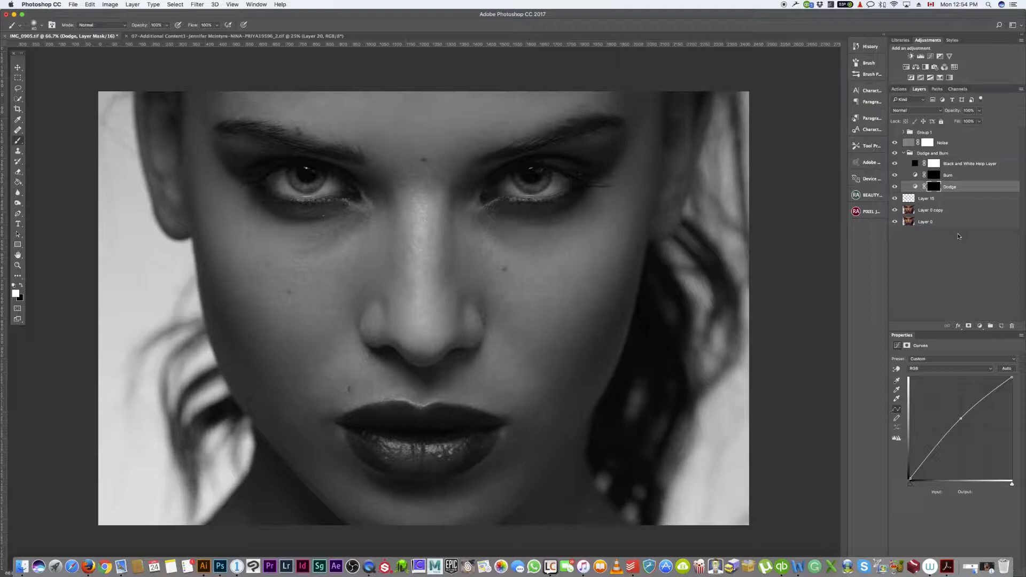
key("bracketright")
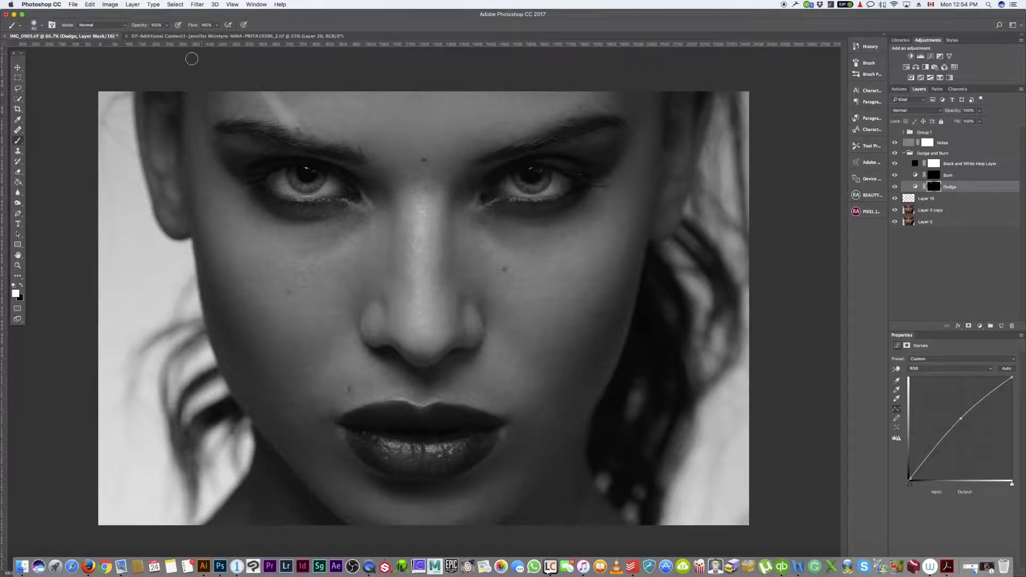
left_click(217, 27)
left_click_drag(185, 36, 182, 48)
left_click(204, 25)
type("2")
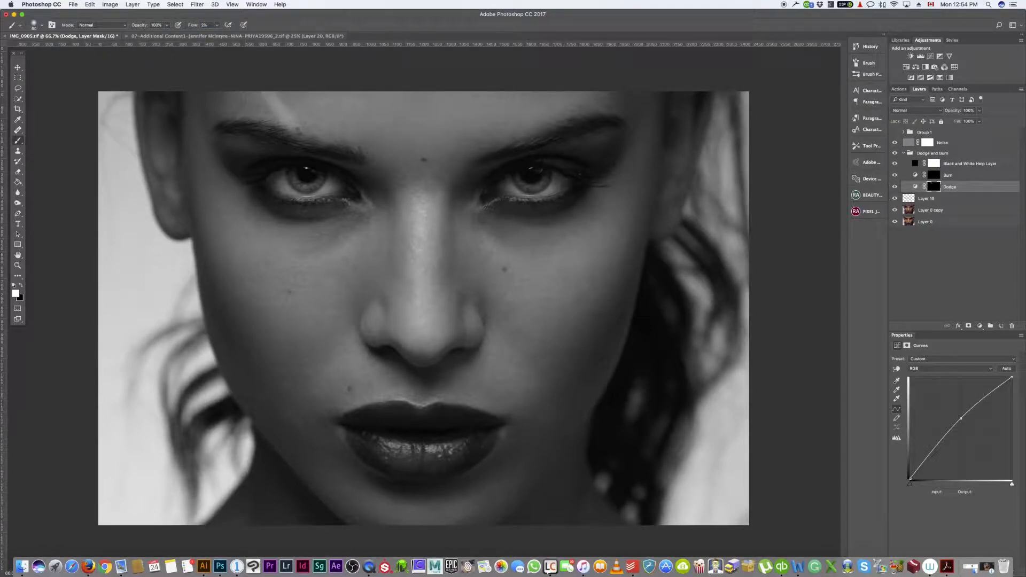
Undo the light test stroke on the forehead and the deletion of Layer 14.
key("super+alt+z")
key("super+alt+z")
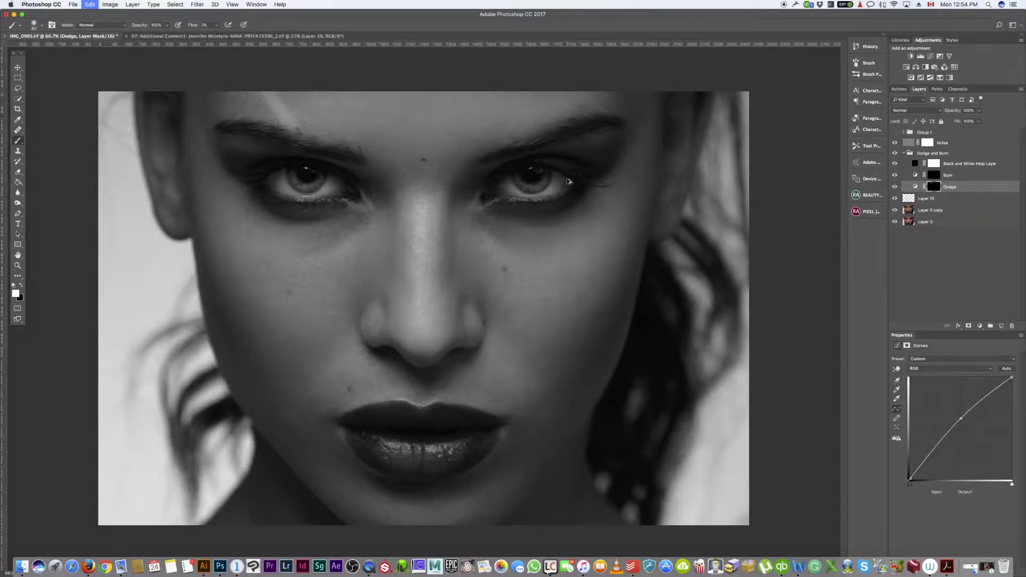
key("super+alt+z")
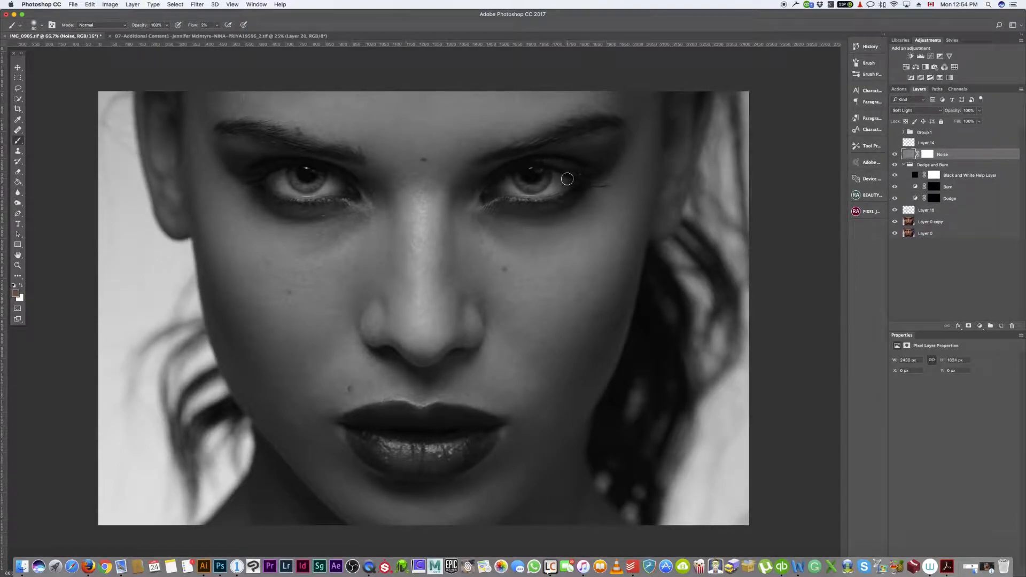
Paint on the Dodge layer's mask to lighten the skin below the right-hand eye and on the upper cheek, adjusting the brush size.
left_click(955, 200)
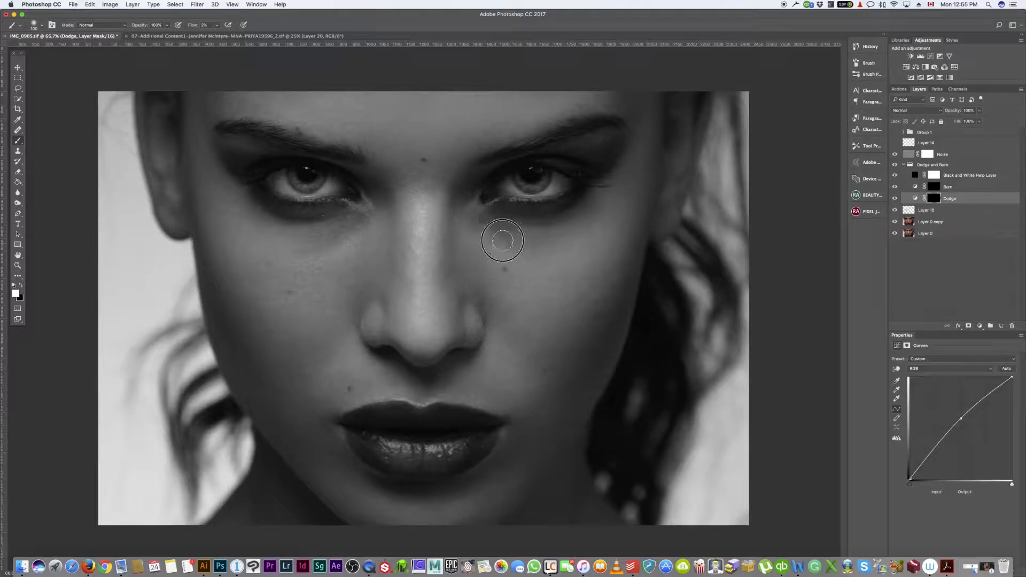
mouse_move(520, 250)
left_mouse_down()
mouse_move(484, 227)
mouse_move(578, 261)
mouse_move(506, 269)
mouse_move(484, 230)
mouse_move(504, 249)
mouse_move(550, 255)
mouse_move(501, 245)
mouse_move(484, 223)
mouse_move(506, 245)
left_mouse_up()
left_click(932, 198)
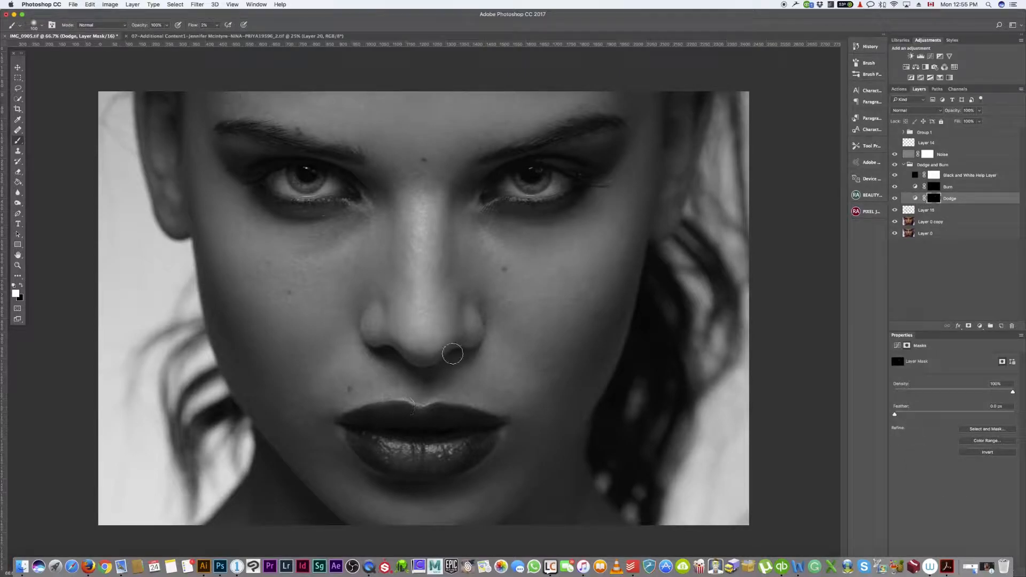
mouse_move(507, 234)
left_mouse_down()
mouse_move(554, 246)
mouse_move(487, 223)
mouse_move(591, 243)
mouse_move(525, 250)
mouse_move(570, 247)
mouse_move(494, 231)
mouse_move(502, 245)
mouse_move(472, 216)
left_mouse_up()
key("[")
key("[")
key("bracketright")
key("bracketright")
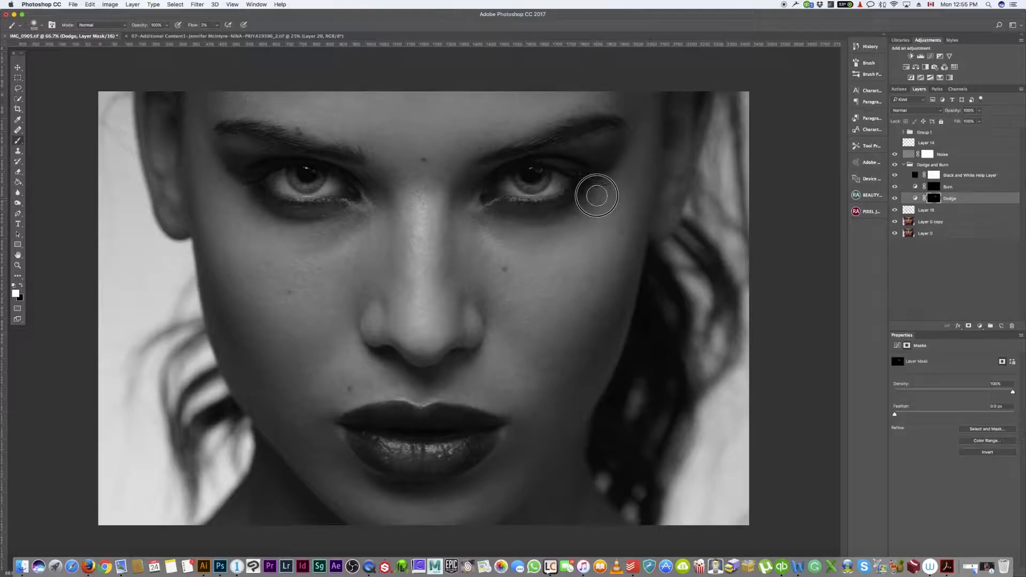
mouse_move(576, 237)
left_mouse_down()
mouse_move(549, 235)
mouse_move(595, 191)
mouse_move(561, 236)
mouse_move(602, 194)
mouse_move(568, 236)
mouse_move(597, 198)
mouse_move(557, 235)
mouse_move(596, 196)
mouse_move(517, 255)
mouse_move(490, 232)
mouse_move(527, 238)
mouse_move(590, 227)
mouse_move(512, 291)
left_mouse_up()
Compare the portrait repeatedly with and without the Dodge layer.
left_click(896, 199)
left_click(895, 199)
left_click(895, 200)
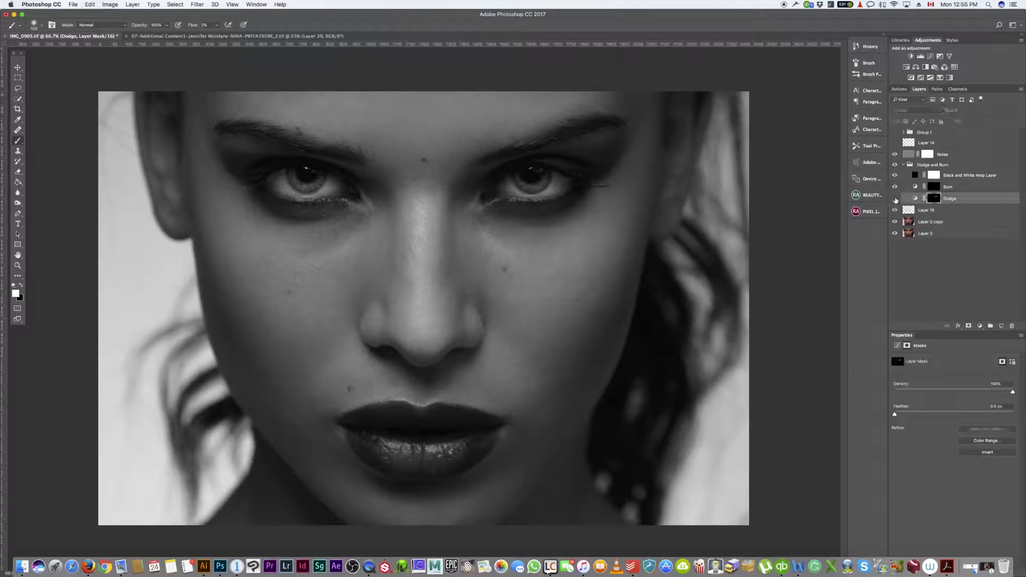
left_click(895, 200)
left_click(895, 199)
left_click(895, 199)
left_click(895, 200)
left_click(894, 199)
left_click(894, 201)
left_click(893, 201)
left_click(894, 202)
left_click(894, 203)
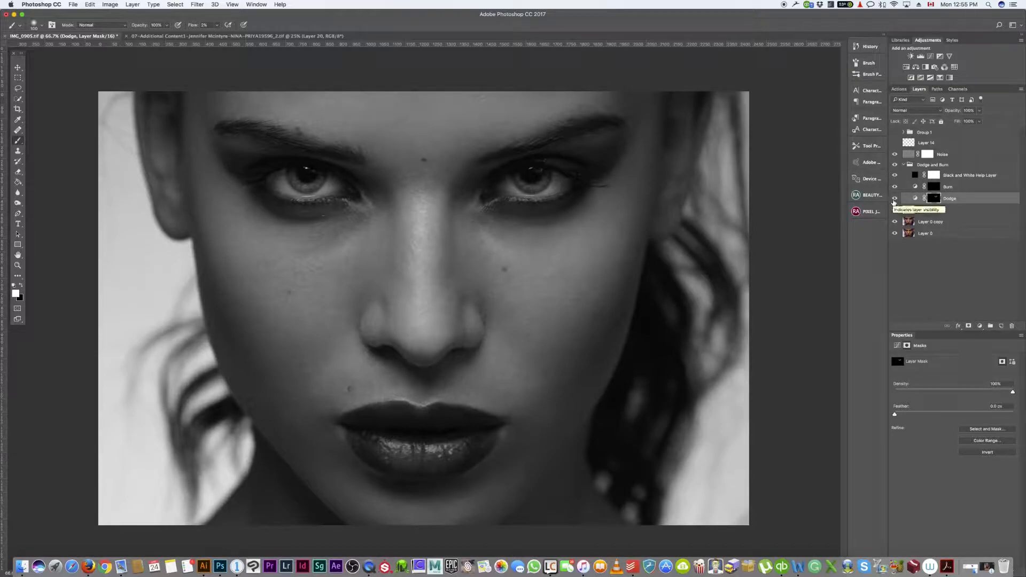
left_click(894, 201)
left_click(893, 202)
Lighten the area around the right-hand eye's outer corner on the Dodge mask and check it against the undodged portrait.
mouse_move(615, 154)
left_mouse_down()
mouse_move(601, 178)
mouse_move(617, 153)
mouse_move(604, 177)
mouse_move(596, 170)
mouse_move(626, 137)
mouse_move(592, 187)
mouse_move(614, 146)
mouse_move(605, 172)
mouse_move(587, 170)
mouse_move(619, 153)
mouse_move(595, 195)
left_mouse_up()
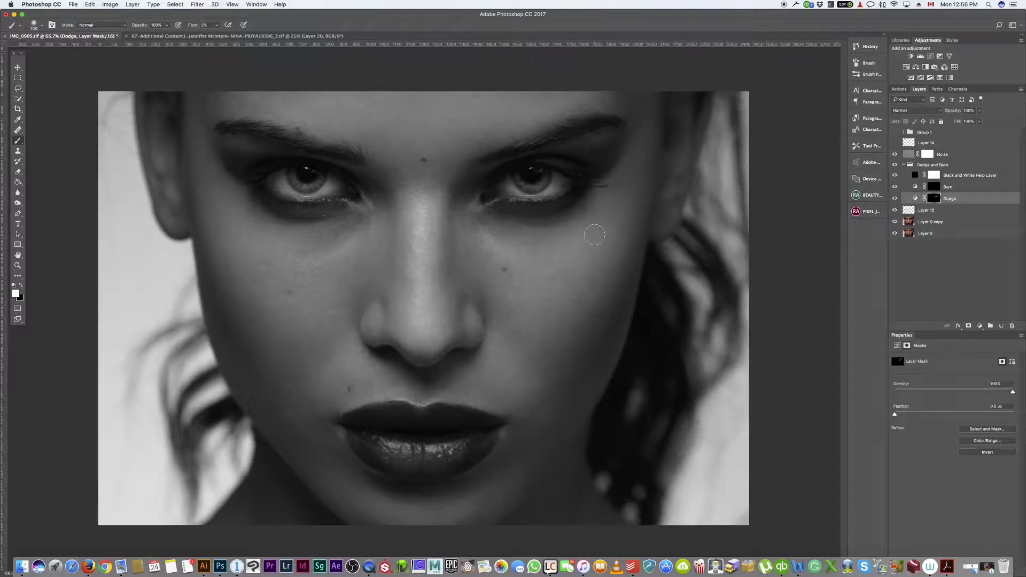
left_click(895, 199)
left_click(895, 200)
left_click(895, 202)
left_click(895, 200)
left_click(895, 205)
left_click(896, 205)
Select the Burn layer's mask and darken a small spot on the cheek beside the nose with a smaller brush.
left_click(931, 189)
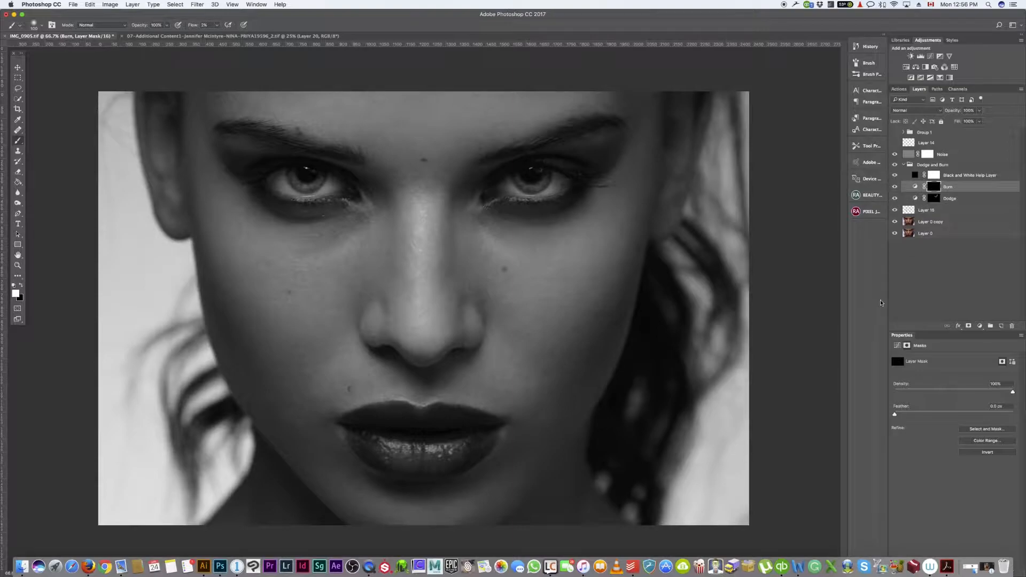
key("[")
left_click_drag(475, 259, 483, 267)
key("[")
key("[")
Compare the portrait with and without the Burn layer.
left_click(895, 187)
left_click(896, 186)
left_click(895, 187)
left_click(895, 187)
left_click(896, 187)
left_click(896, 187)
left_click(895, 187)
left_click(896, 187)
Return to the Dodge layer and lighten the chin below the lips and the side of the nose with a larger brush.
key("alt+bracketleft")
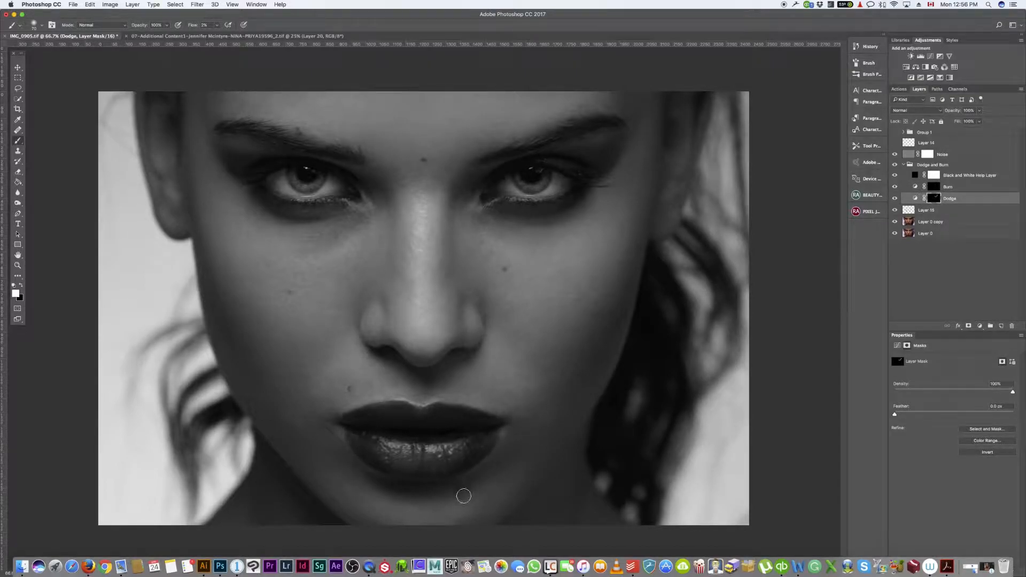
key("bracketright")
key("bracketright")
key("bracketright")
mouse_move(370, 483)
left_mouse_down()
mouse_move(408, 490)
mouse_move(399, 493)
mouse_move(427, 487)
mouse_move(395, 493)
left_mouse_up()
mouse_move(462, 494)
left_mouse_down()
mouse_move(484, 489)
mouse_move(393, 498)
mouse_move(373, 483)
mouse_move(461, 502)
mouse_move(376, 488)
mouse_move(514, 473)
mouse_move(431, 494)
mouse_move(468, 496)
mouse_move(374, 485)
left_mouse_up()
mouse_move(385, 357)
left_mouse_down()
mouse_move(405, 368)
mouse_move(378, 351)
mouse_move(432, 377)
mouse_move(428, 383)
mouse_move(481, 317)
mouse_move(478, 297)
mouse_move(464, 305)
mouse_move(457, 240)
mouse_move(465, 175)
mouse_move(480, 179)
mouse_move(453, 214)
mouse_move(467, 168)
mouse_move(451, 211)
mouse_move(454, 179)
mouse_move(451, 202)
mouse_move(474, 179)
mouse_move(448, 227)
mouse_move(461, 177)
left_mouse_up()
Adjust the brush size and lighten the skin under the left-hand eye on the Dodge mask.
key("bracketleft")
key("bracketleft")
key("bracketleft")
key("bracketleft")
key("bracketright")
key("bracketright")
key("bracketright")
mouse_move(380, 190)
left_mouse_down()
mouse_move(391, 211)
mouse_move(325, 249)
mouse_move(356, 221)
mouse_move(325, 245)
mouse_move(354, 220)
mouse_move(286, 252)
mouse_move(331, 233)
mouse_move(293, 248)
mouse_move(306, 245)
mouse_move(263, 213)
mouse_move(251, 220)
mouse_move(247, 203)
mouse_move(325, 219)
mouse_move(280, 221)
mouse_move(359, 213)
mouse_move(358, 226)
mouse_move(315, 252)
mouse_move(341, 243)
mouse_move(362, 217)
mouse_move(323, 243)
mouse_move(355, 221)
mouse_move(305, 241)
mouse_move(323, 254)
mouse_move(366, 215)
mouse_move(352, 215)
mouse_move(366, 220)
mouse_move(352, 231)
mouse_move(356, 223)
mouse_move(286, 235)
left_mouse_up()
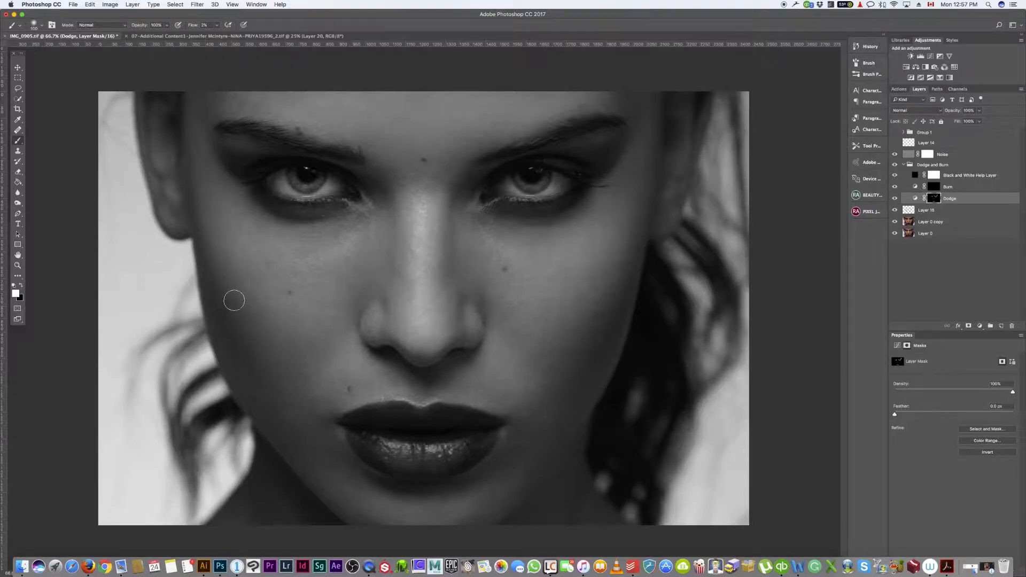
Shrink the brush and lighten the outer edge of the right-hand cheek on the Dodge mask.
key("bracketright")
key("bracketleft")
key("bracketleft")
key("bracketleft")
key("bracketleft")
key("bracketright")
key("bracketright")
key("bracketleft")
key("bracketleft")
key("bracketleft")
key("bracketleft")
key("bracketleft")
key("bracketleft")
key("bracketleft")
key("bracketleft")
key("bracketleft")
left_click_drag(635, 262, 615, 335)
left_click_drag(631, 281, 616, 334)
key("bracketright")
Hide the Black and White Help Layer and compare the colour portrait with and without the Dodge and Burn group.
left_click(895, 176)
left_click(895, 165)
left_click(895, 165)
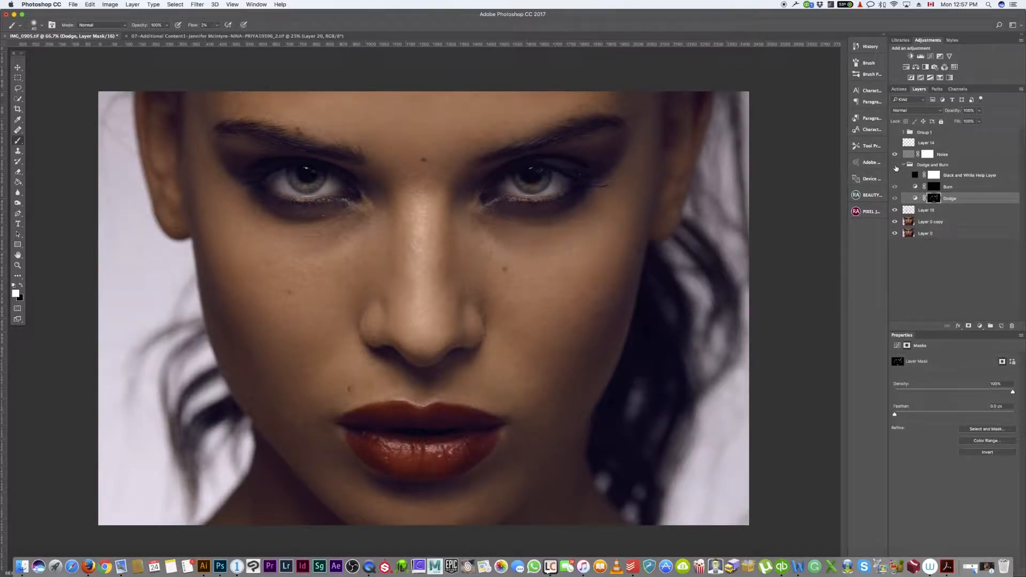
left_click(895, 165)
left_click(896, 165)
left_click(895, 165)
left_click(895, 165)
left_click(896, 165)
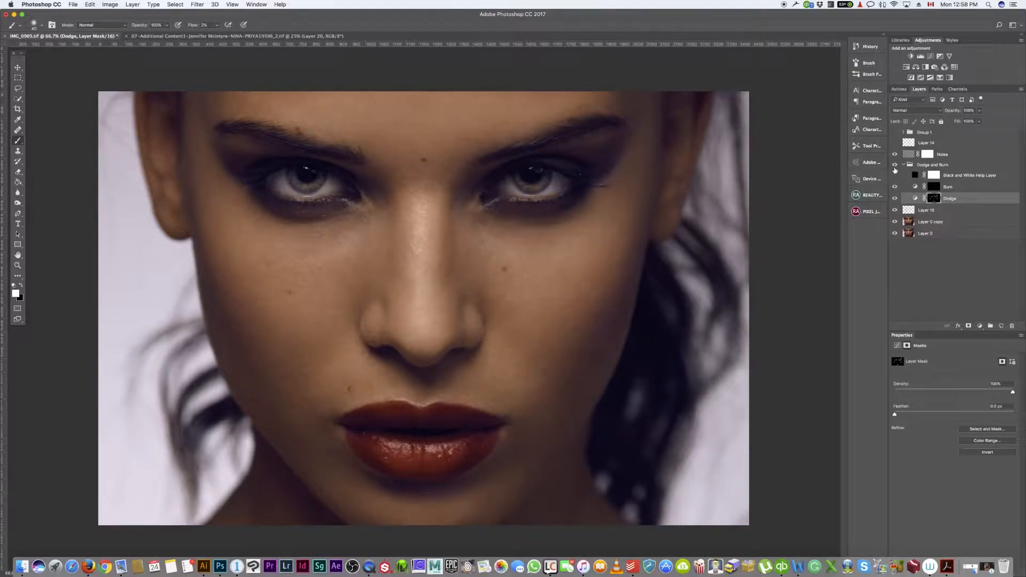
left_click(896, 167)
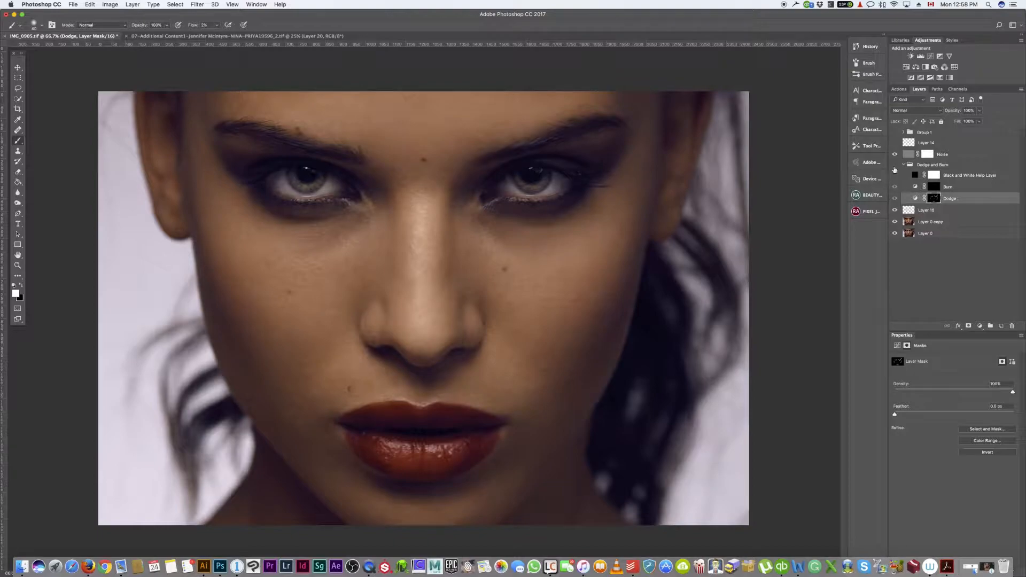
left_click(895, 166)
left_click(895, 165)
left_click(895, 167)
left_click(895, 167)
left_click(894, 168)
left_click(894, 167)
left_click(894, 167)
left_click(894, 168)
left_click(893, 167)
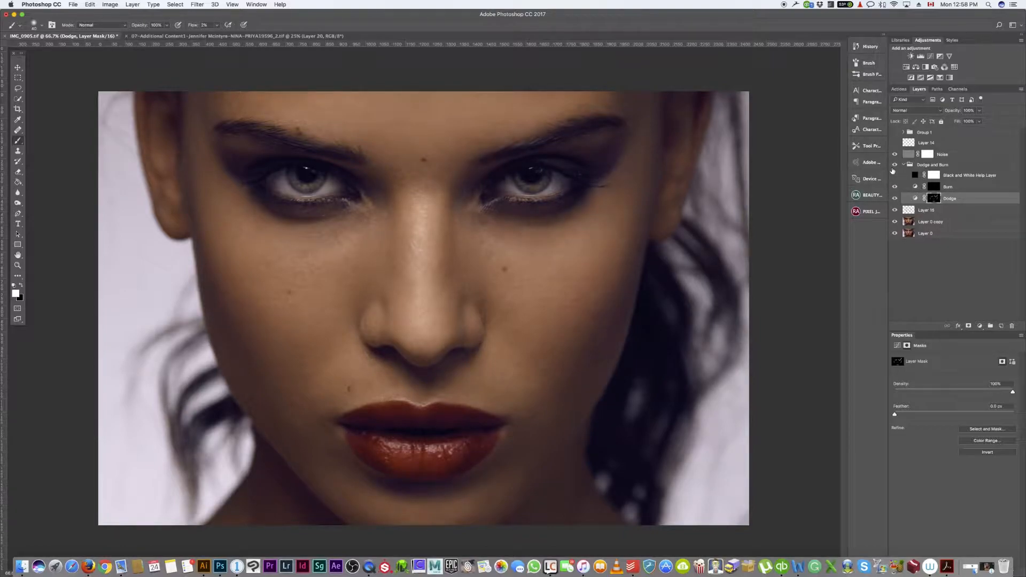
Show the Black and White Help Layer and go over the Burn mask, the help layer and the Dodge and Burn group.
left_click(894, 174)
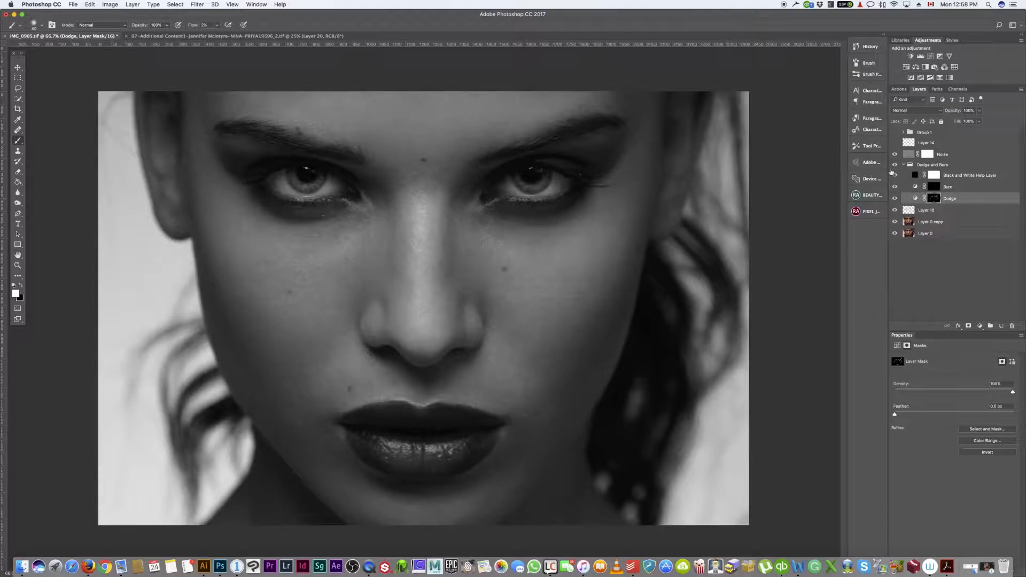
left_click(933, 187)
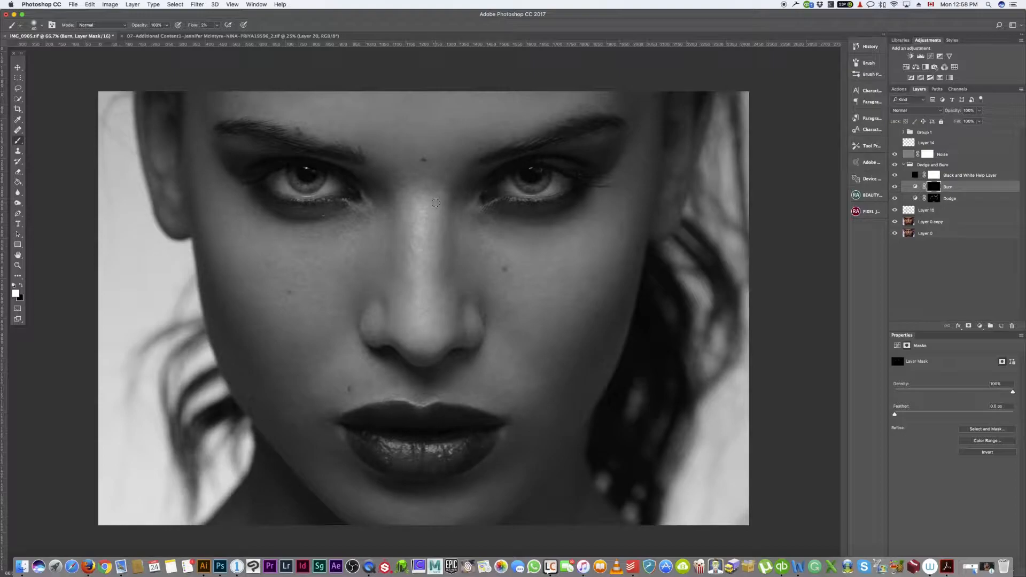
left_click(931, 174)
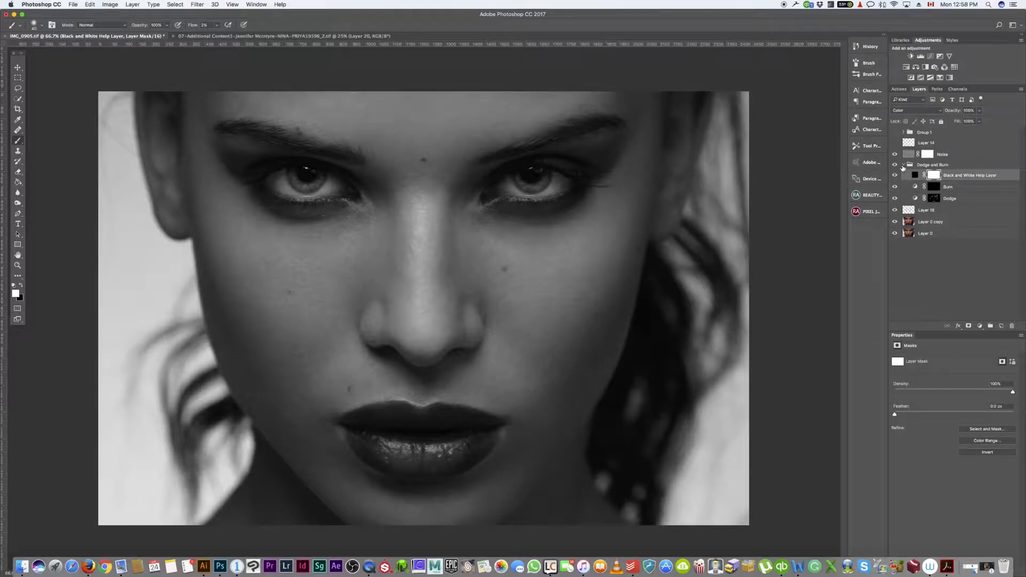
left_click(922, 165)
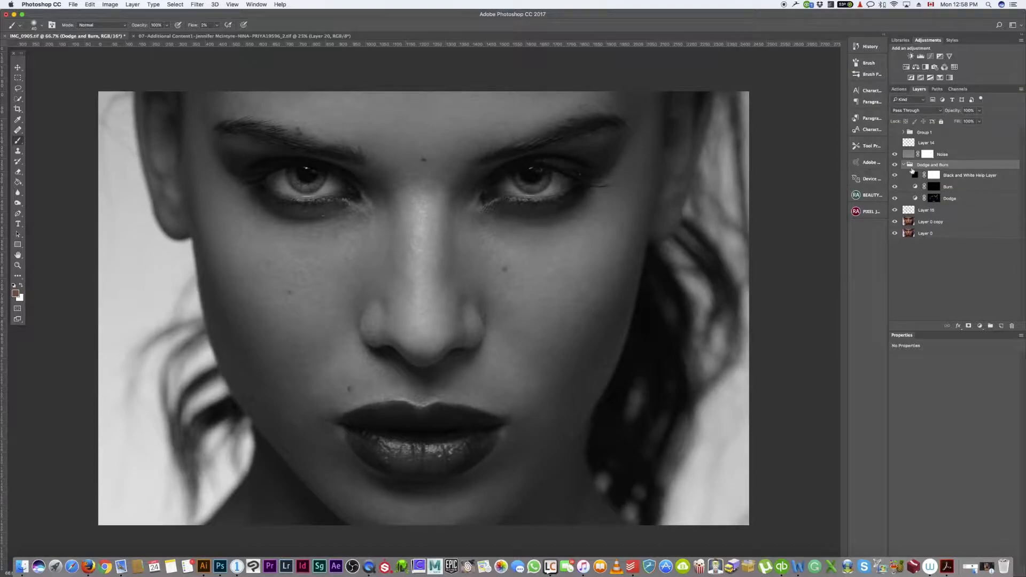
left_click(934, 187)
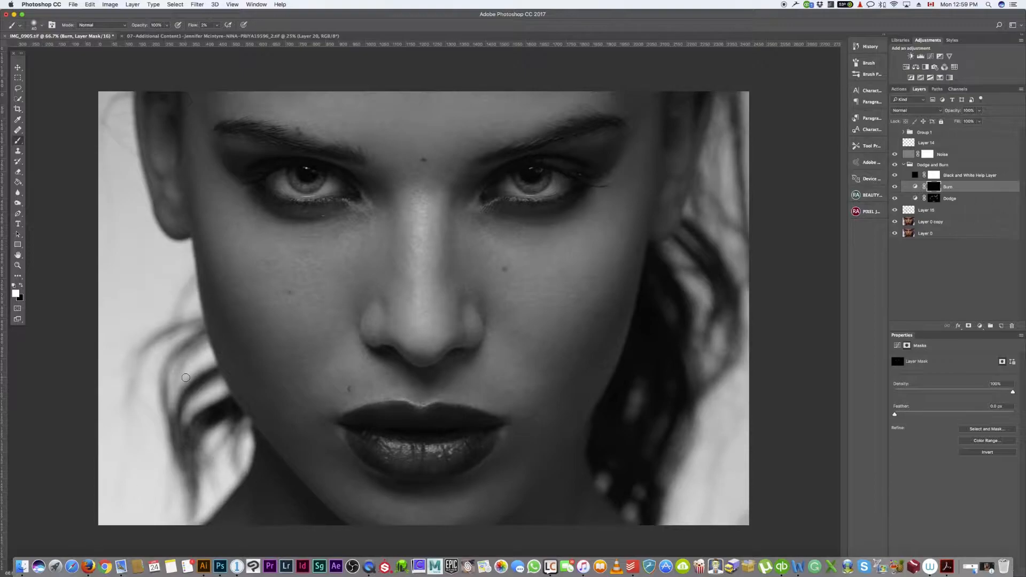
Hide the Black and White Help Layer and collapse the Dodge and Burn group, leaving the group selected.
left_click(924, 166)
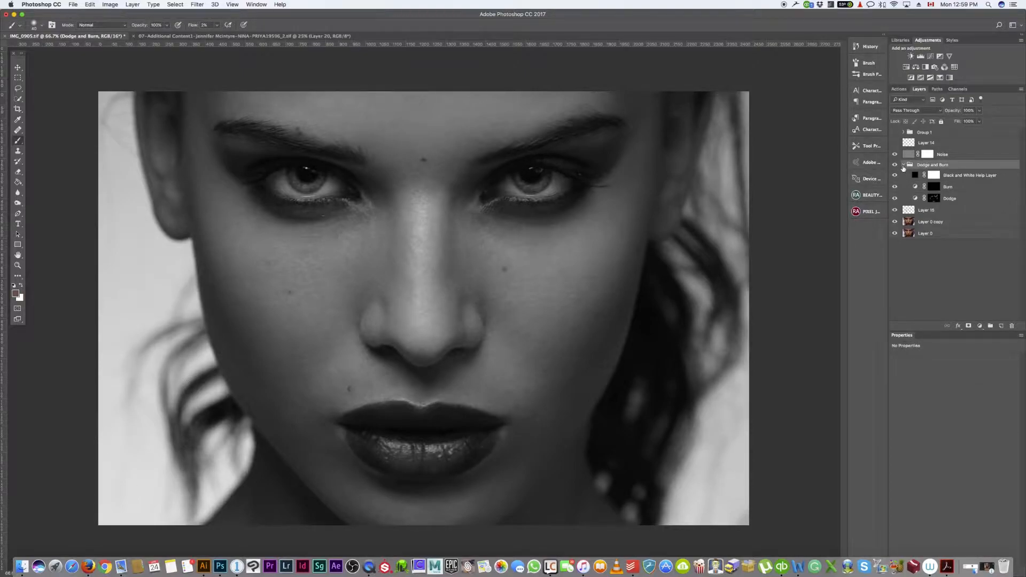
left_click(895, 175)
left_click(903, 165)
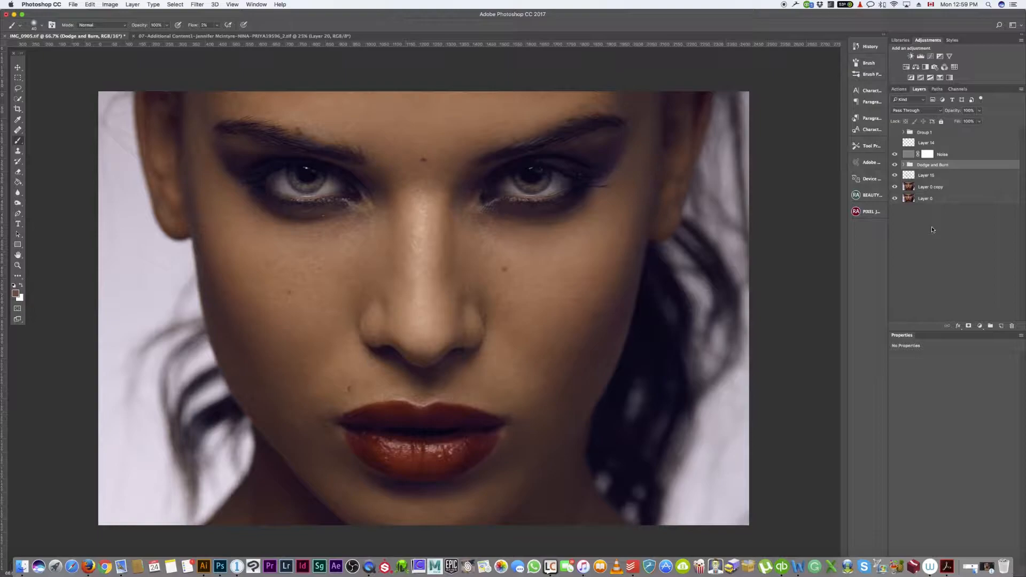
Stamp all visible layers, including Noise, into a new layer above the Dodge and Burn group and toggle it to compare.
key("super+alt+shift+e")
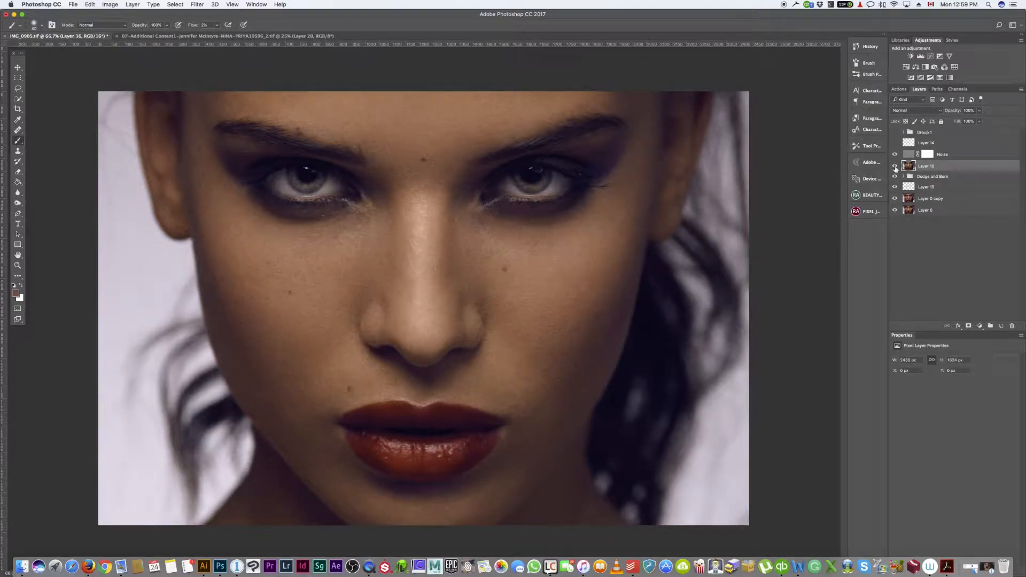
left_click(895, 167)
left_click(895, 166)
left_click(896, 166)
left_click(895, 166)
Hide the Noise layer and replace the merged layer with a fresh one stamped from the visible layers.
left_click(895, 155)
left_click(1011, 326)
key("Return")
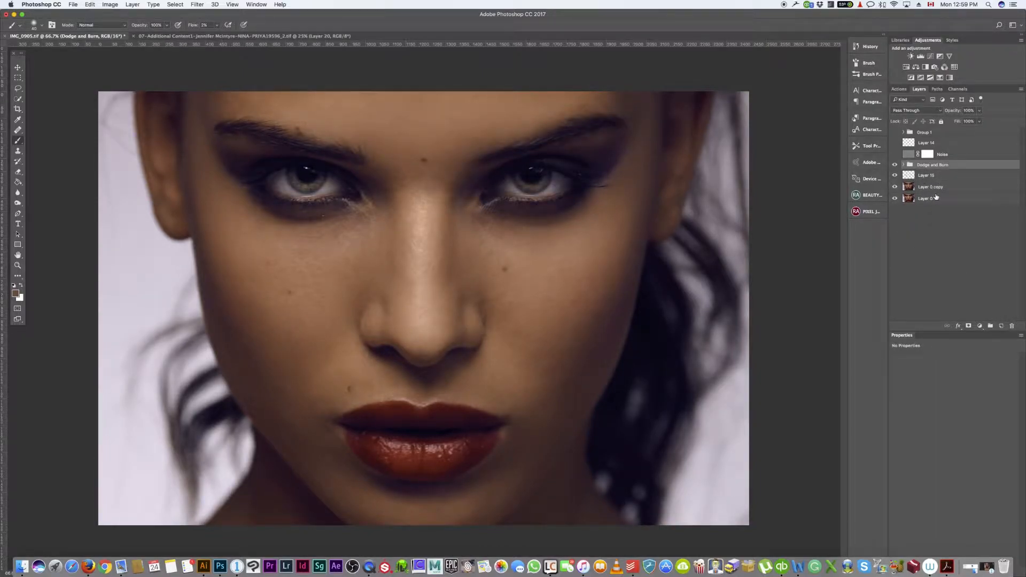
key("super+alt+shift+e")
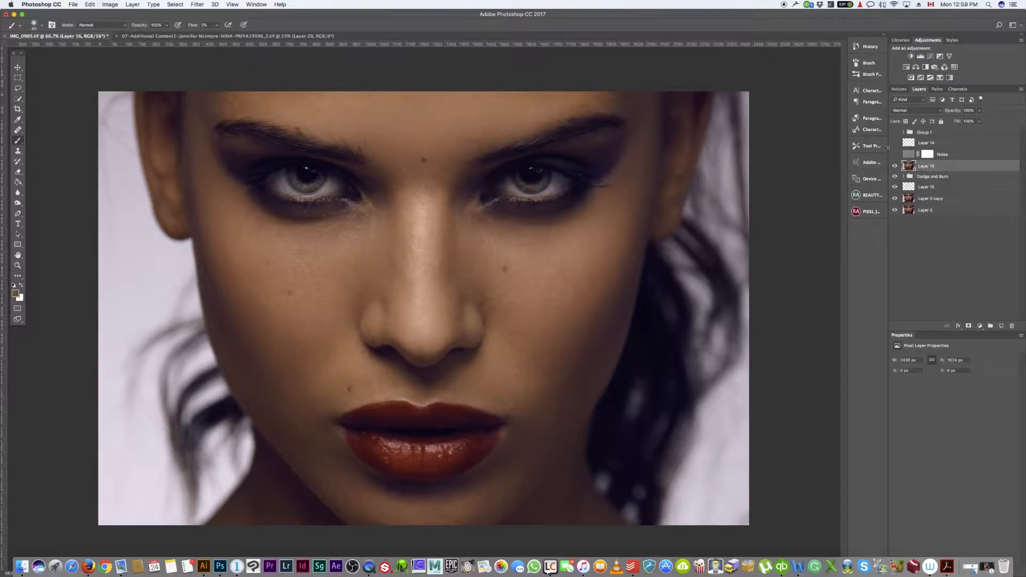
left_click(895, 167)
left_click(895, 166)
left_click(895, 155)
left_click(916, 100)
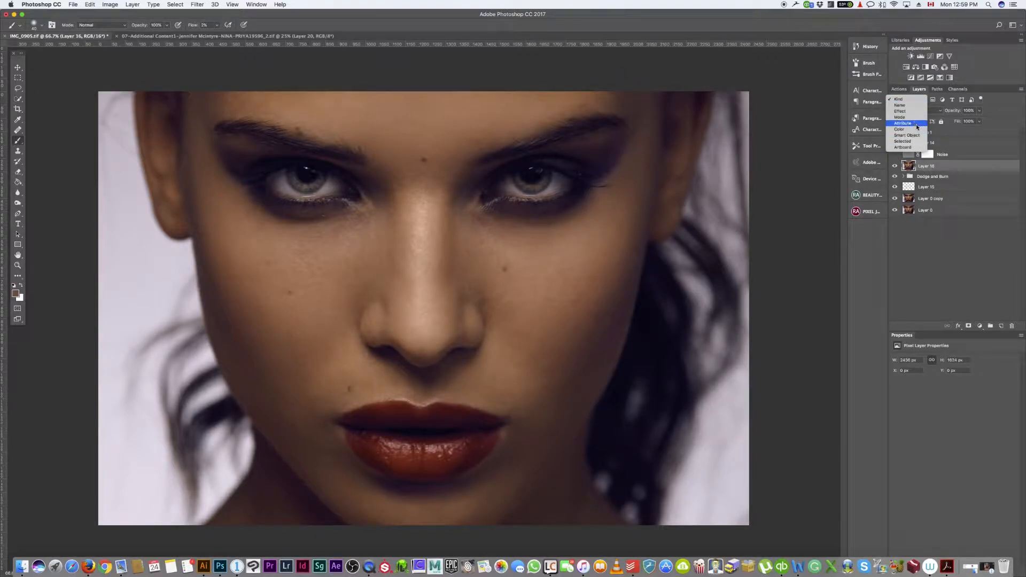
left_click(970, 162)
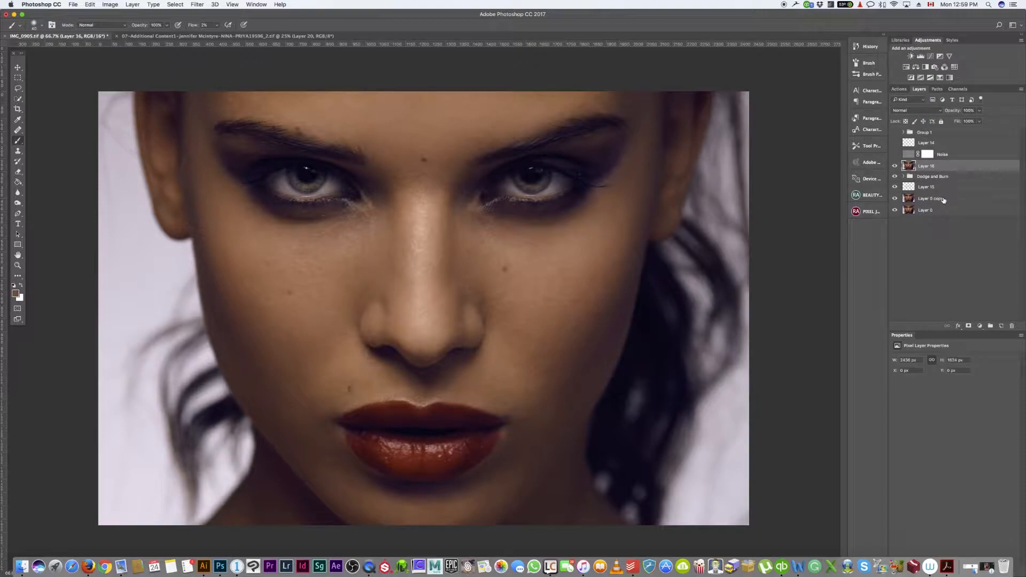
right_click(971, 163)
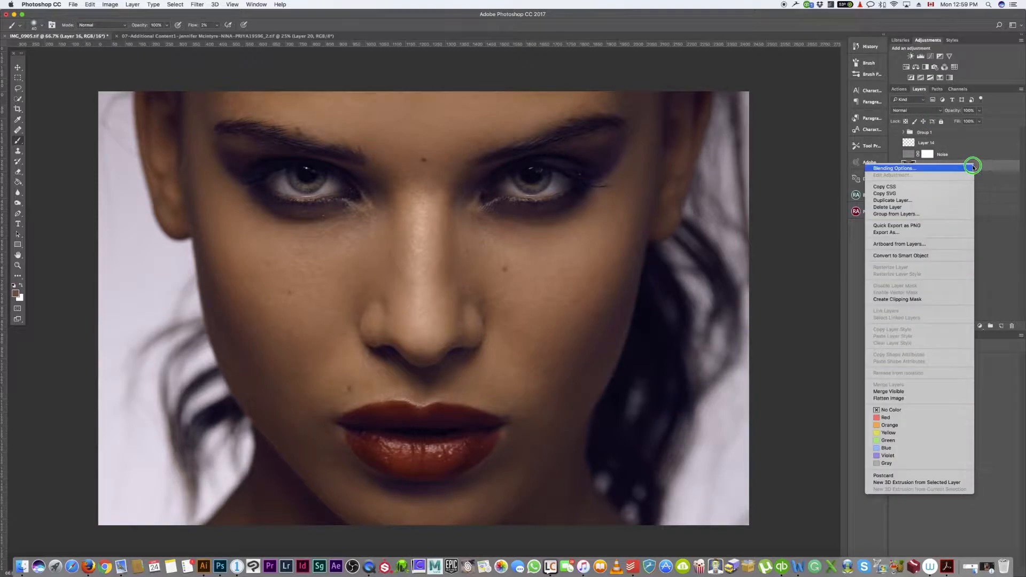
left_click(992, 246)
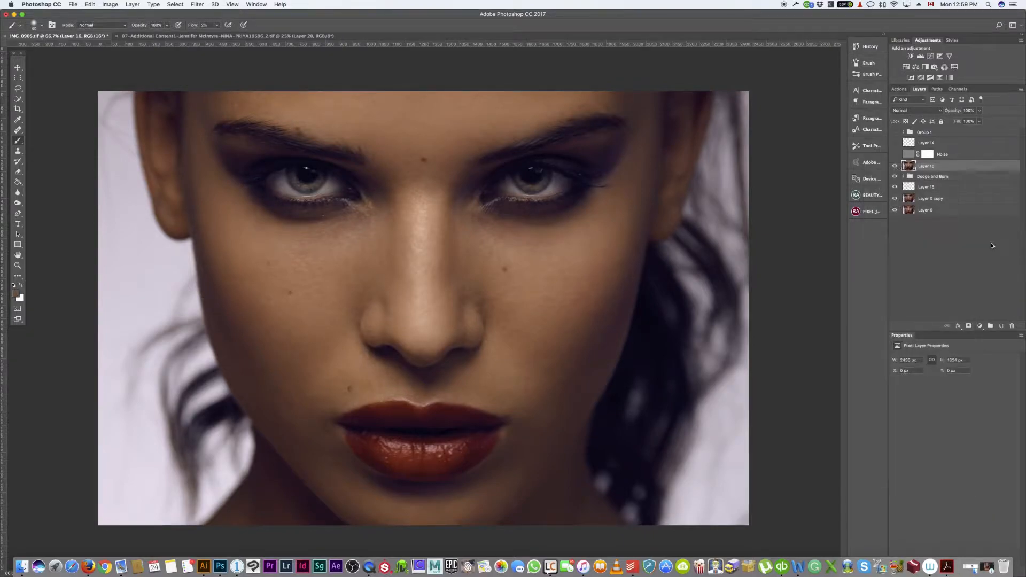
Apply a filter to the merged layer for deeper shadows and a bluer background, and compare it with the unfiltered portrait.
left_click(197, 4)
left_click(227, 60)
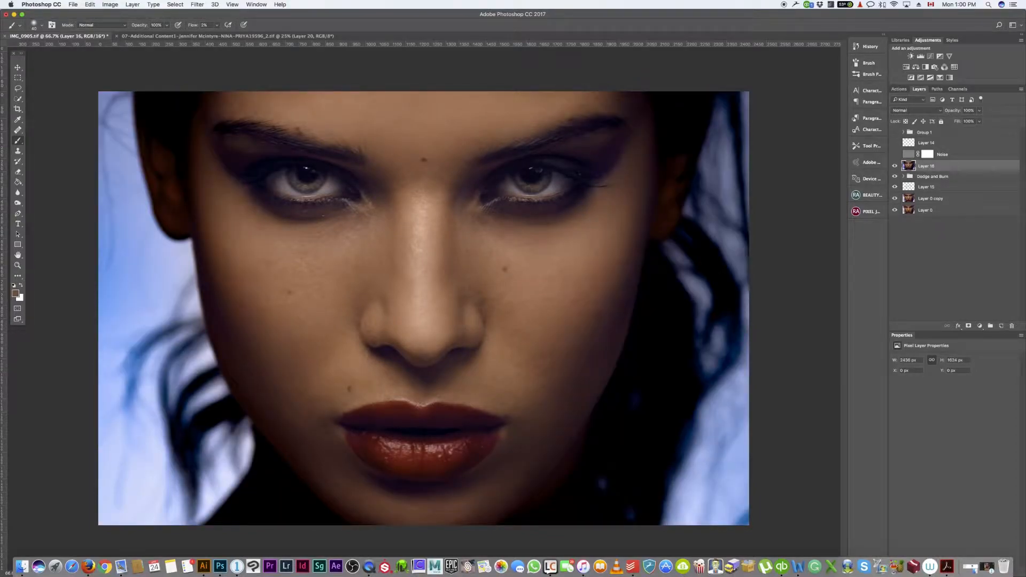
left_click(895, 166)
left_click(896, 166)
Add a new layer, sample black from the dark hair, greatly enlarge the brush and paint lightly over the lower right-hand background.
left_click(994, 327)
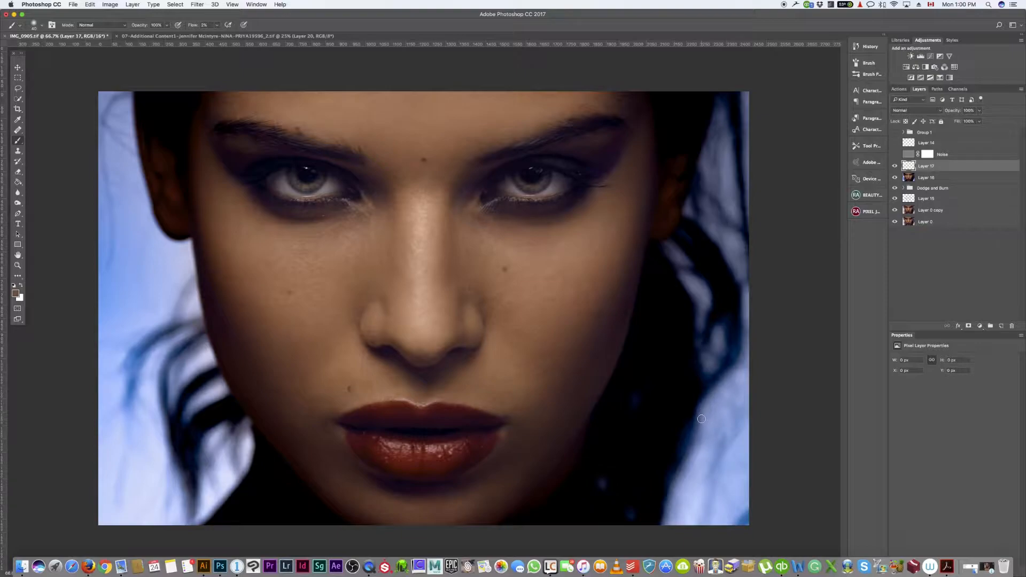
left_click(680, 363, "alt")
key("bracketright")
key("bracketright")
key("bracketright")
key("bracketright")
key("bracketright")
key("bracketright")
key("bracketright")
key("bracketright")
key("bracketright")
key("bracketright")
key("bracketright")
key("bracketright")
key("bracketright")
key("bracketright")
key("bracketright")
key("bracketright")
mouse_move(703, 522)
left_mouse_down()
mouse_move(723, 393)
mouse_move(700, 433)
mouse_move(719, 473)
mouse_move(742, 433)
left_mouse_up()
Set the brush flow to 100% and paint black over the background and hair on both sides of the face.
left_click(217, 25)
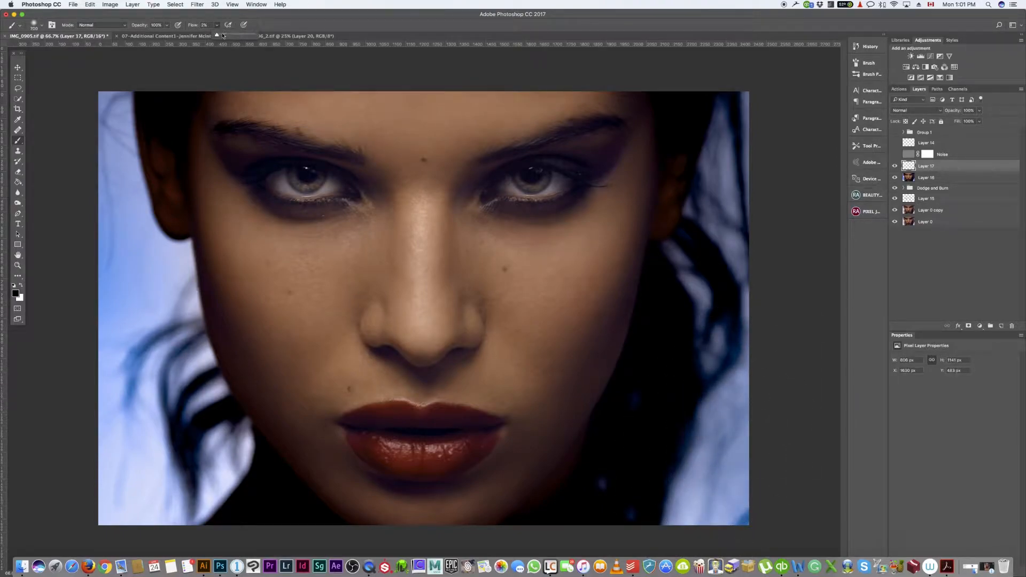
left_click_drag(229, 37, 293, 37)
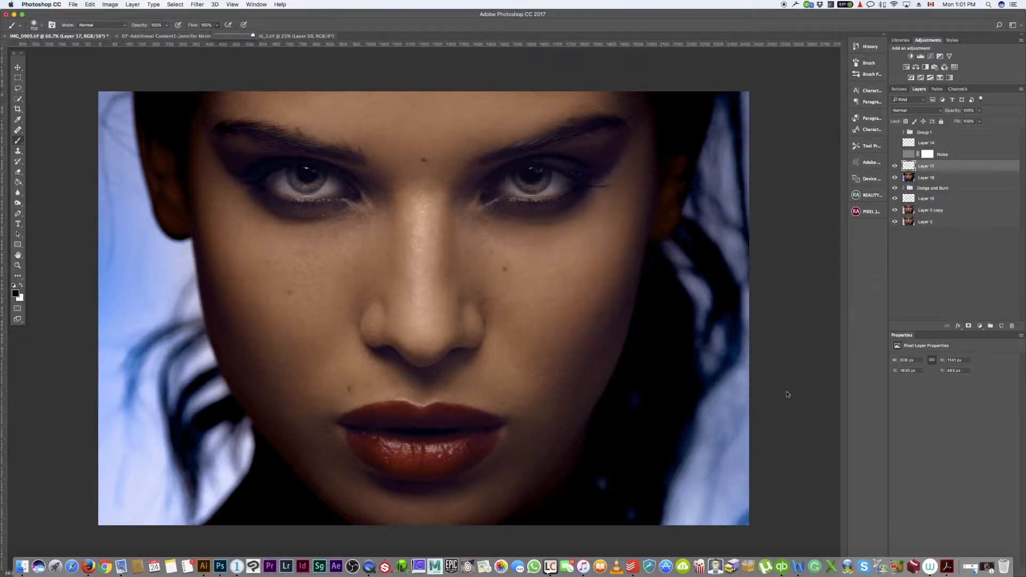
mouse_move(719, 401)
left_mouse_down()
mouse_move(711, 385)
mouse_move(690, 527)
mouse_move(710, 332)
mouse_move(733, 303)
mouse_move(738, 344)
left_mouse_up()
mouse_move(746, 133)
left_mouse_down()
mouse_move(752, 114)
mouse_move(738, 298)
left_mouse_up()
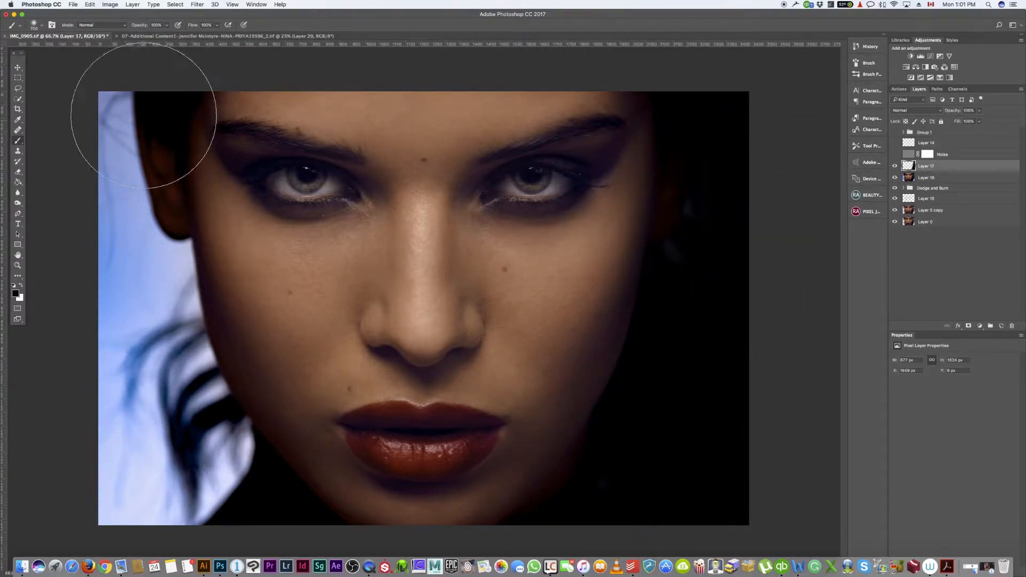
mouse_move(128, 112)
left_mouse_down()
mouse_move(126, 447)
mouse_move(119, 189)
mouse_move(137, 422)
mouse_move(142, 218)
mouse_move(187, 556)
left_mouse_up()
mouse_move(166, 377)
left_mouse_down()
mouse_move(220, 555)
mouse_move(207, 488)
mouse_move(225, 502)
mouse_move(175, 383)
mouse_move(191, 464)
mouse_move(140, 495)
mouse_move(114, 542)
left_mouse_up()
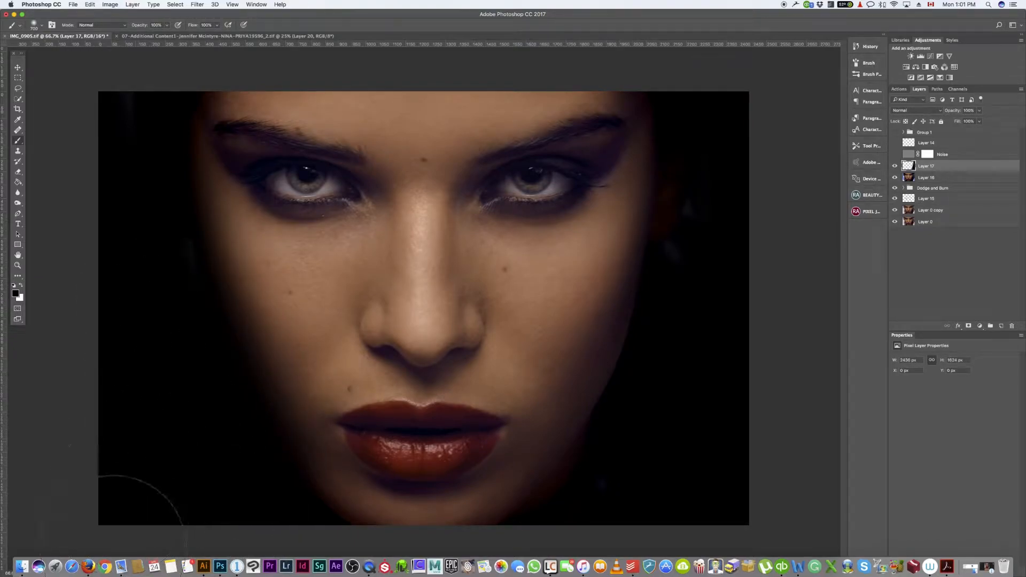
Reduce the brush size and add a layer mask to the black paint layer.
key("bracketleft")
key("bracketleft")
key("bracketleft")
key("bracketleft")
key("bracketleft")
key("bracketleft")
left_click(968, 326)
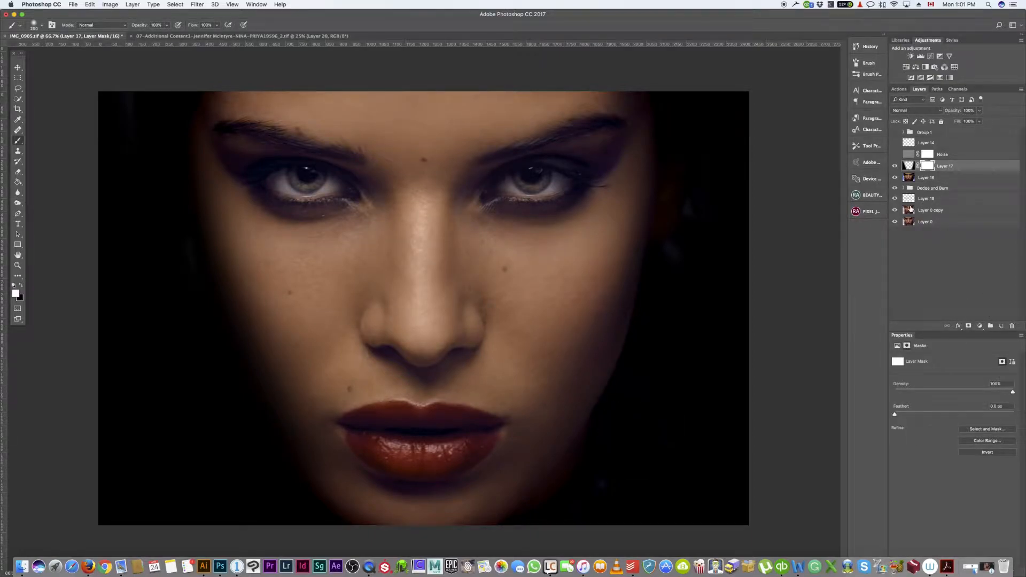
Adjust the brush size, then invert the black paint layer's mask and invert it back to white.
key("bracketright")
key("bracketright")
key("bracketright")
key("bracketright")
key("bracketleft")
key("bracketleft")
key("bracketleft")
key("bracketleft")
key("bracketleft")
key("bracketleft")
key("super+i")
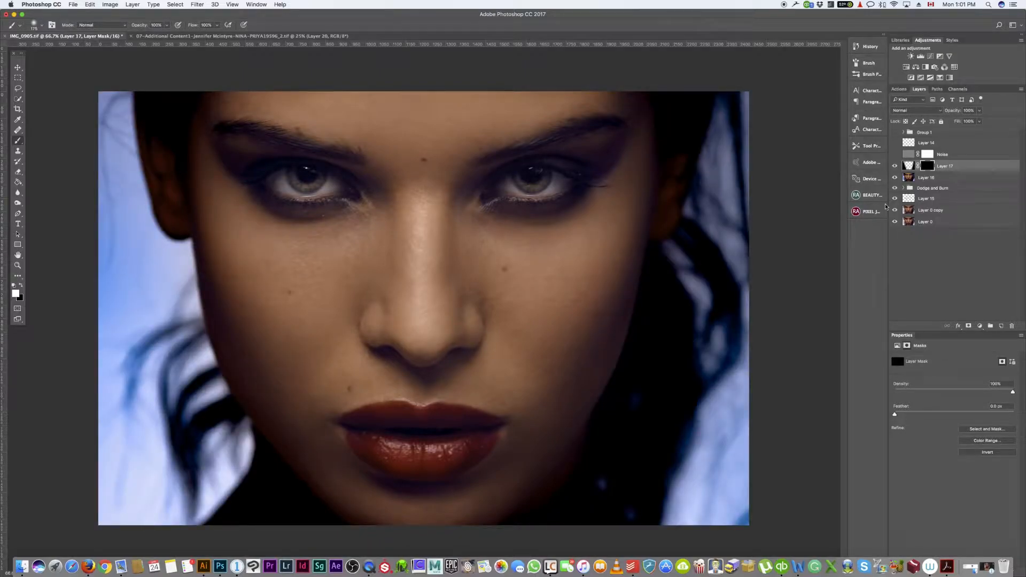
key("super+i")
Paint black on the paint layer's mask with an enlarged brush to reveal both sides of the face, the ears and the jawline.
key("x")
mouse_move(222, 216)
left_mouse_down()
mouse_move(244, 324)
mouse_move(278, 414)
mouse_move(339, 501)
mouse_move(407, 416)
mouse_move(386, 466)
mouse_move(378, 453)
mouse_move(348, 465)
mouse_move(274, 328)
left_mouse_up()
key("]")
key("]")
key("]")
key("]")
key("]")
key("]")
key("]")
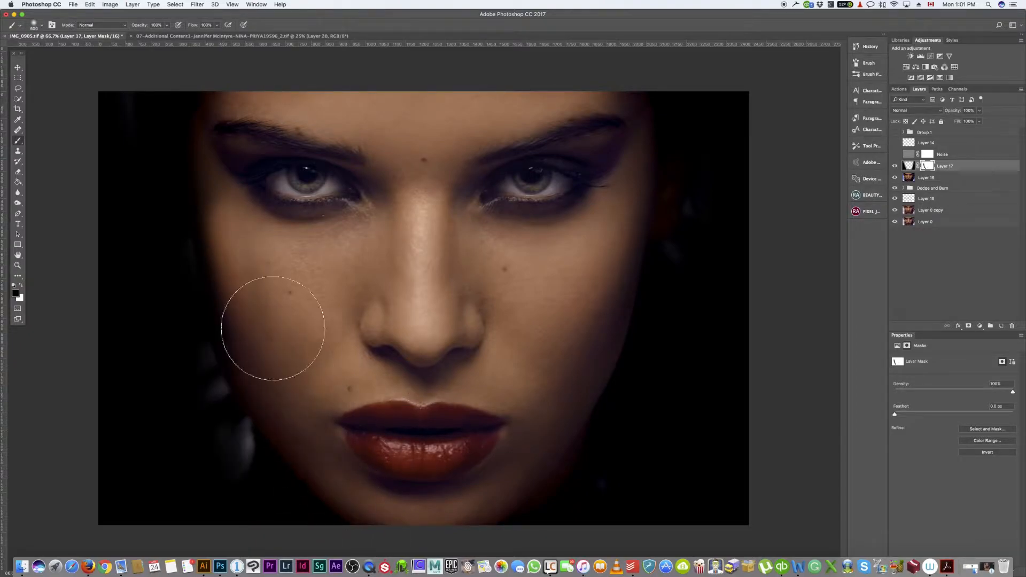
mouse_move(586, 104)
left_mouse_down()
mouse_move(541, 454)
mouse_move(621, 143)
mouse_move(529, 422)
mouse_move(607, 148)
mouse_move(541, 378)
mouse_move(642, 188)
mouse_move(644, 107)
left_mouse_up()
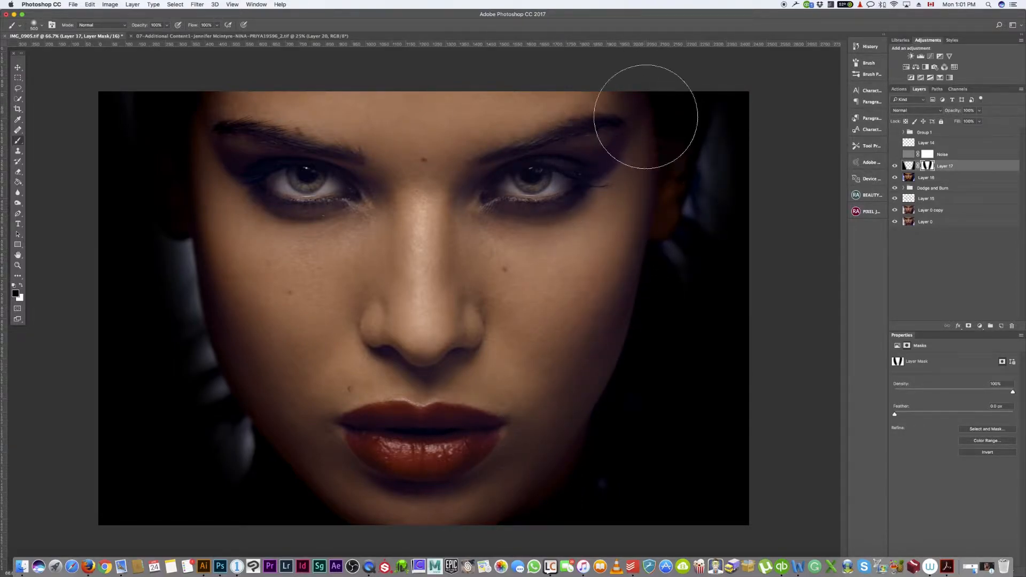
mouse_move(213, 148)
left_mouse_down()
mouse_move(201, 176)
mouse_move(261, 235)
left_mouse_up()
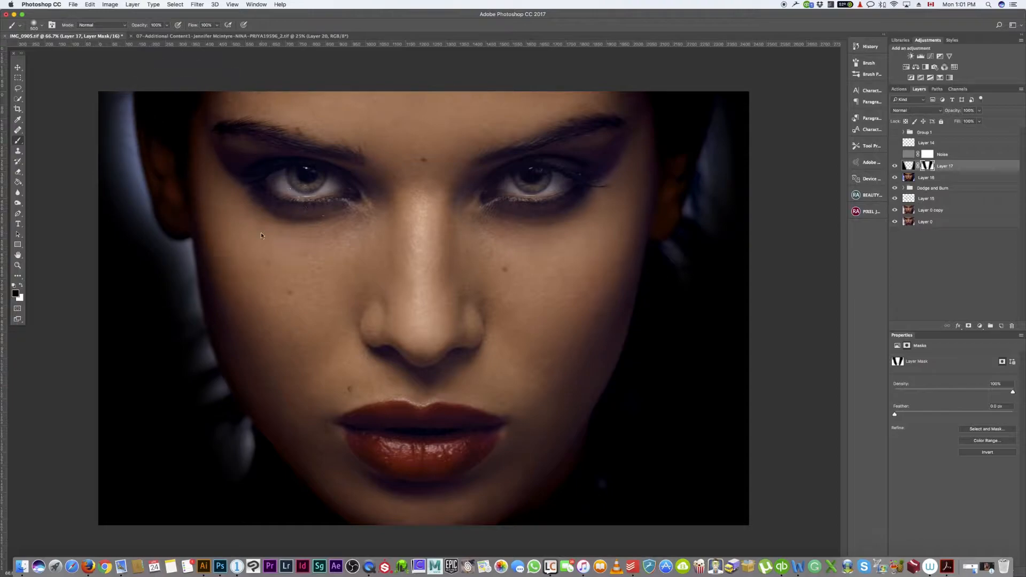
left_click_drag(328, 424, 281, 538)
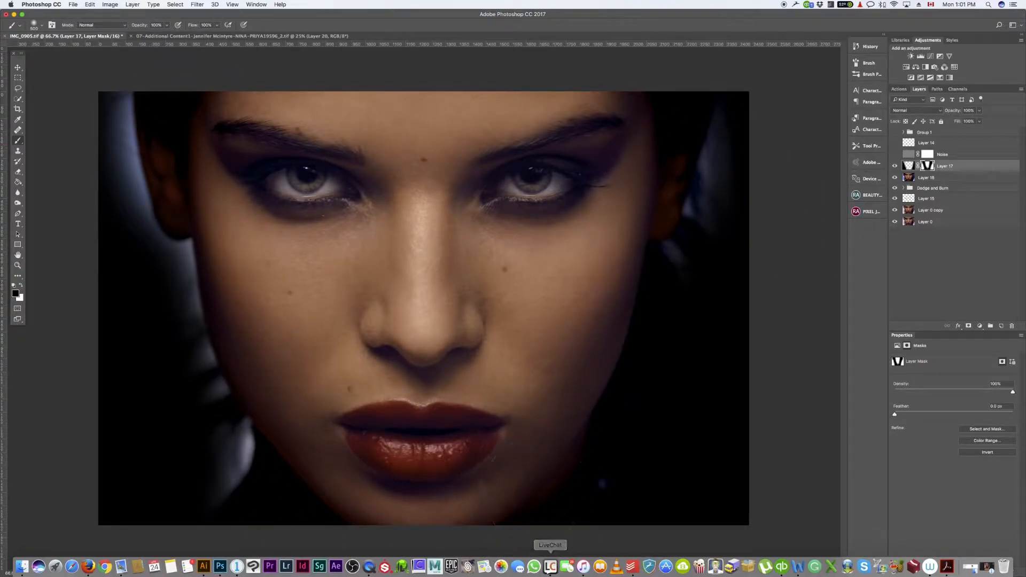
left_click_drag(306, 424, 319, 501)
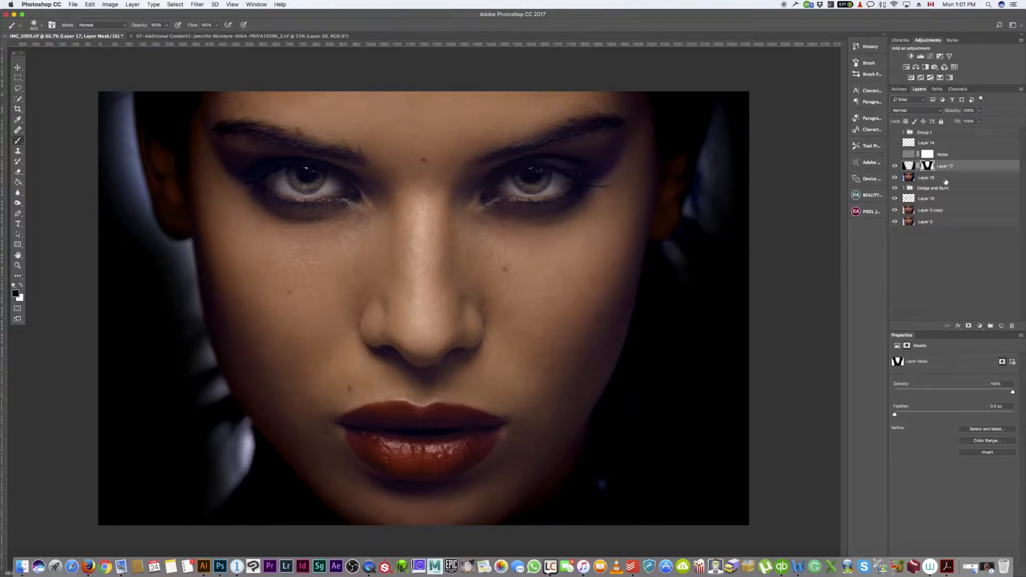
Paint white on the mask with a smaller brush to darken the bright background patches beside the face, jaw and ears again.
key("x")
key("bracketleft")
key("bracketleft")
key("bracketleft")
mouse_move(221, 429)
left_mouse_down()
mouse_move(233, 429)
mouse_move(224, 481)
left_mouse_up()
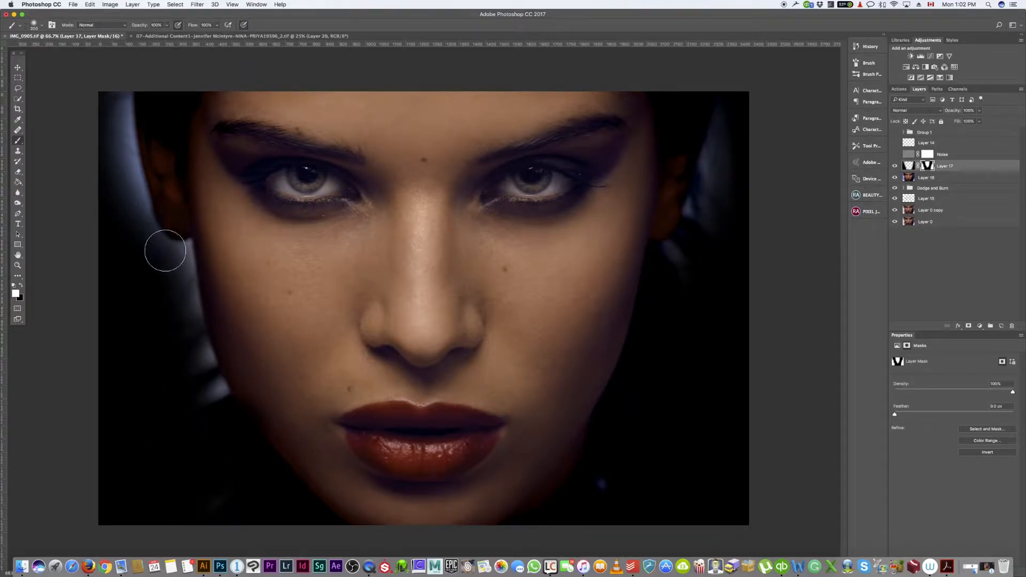
mouse_move(188, 279)
left_mouse_down()
mouse_move(207, 403)
mouse_move(181, 263)
mouse_move(206, 377)
mouse_move(196, 345)
mouse_move(229, 416)
mouse_move(184, 249)
mouse_move(173, 248)
mouse_move(122, 156)
mouse_move(122, 165)
mouse_move(132, 178)
mouse_move(122, 91)
mouse_move(158, 325)
mouse_move(129, 105)
mouse_move(140, 238)
mouse_move(158, 290)
mouse_move(192, 250)
mouse_move(220, 454)
mouse_move(202, 348)
mouse_move(267, 529)
mouse_move(218, 404)
left_mouse_up()
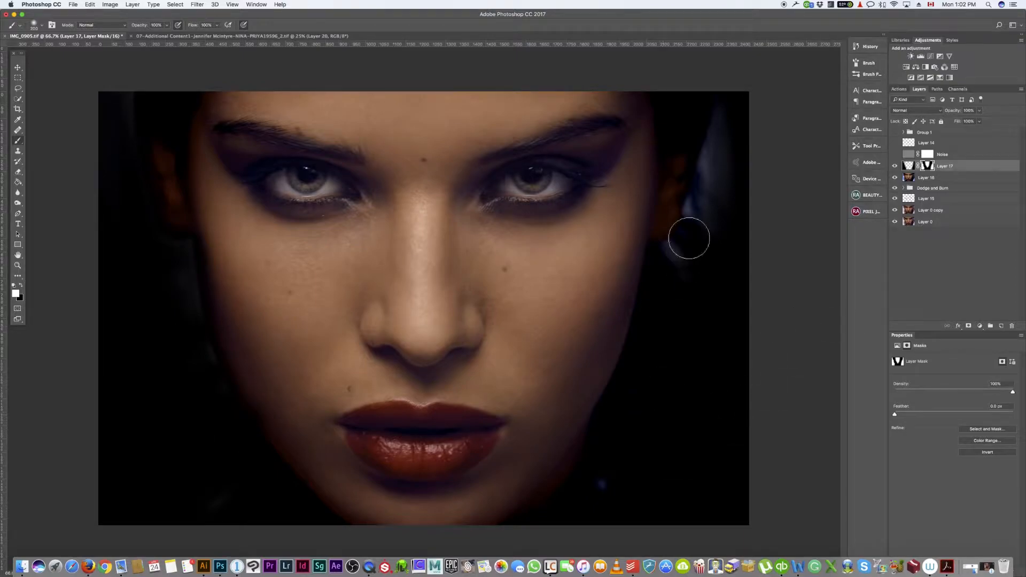
left_click_drag(695, 237, 721, 99)
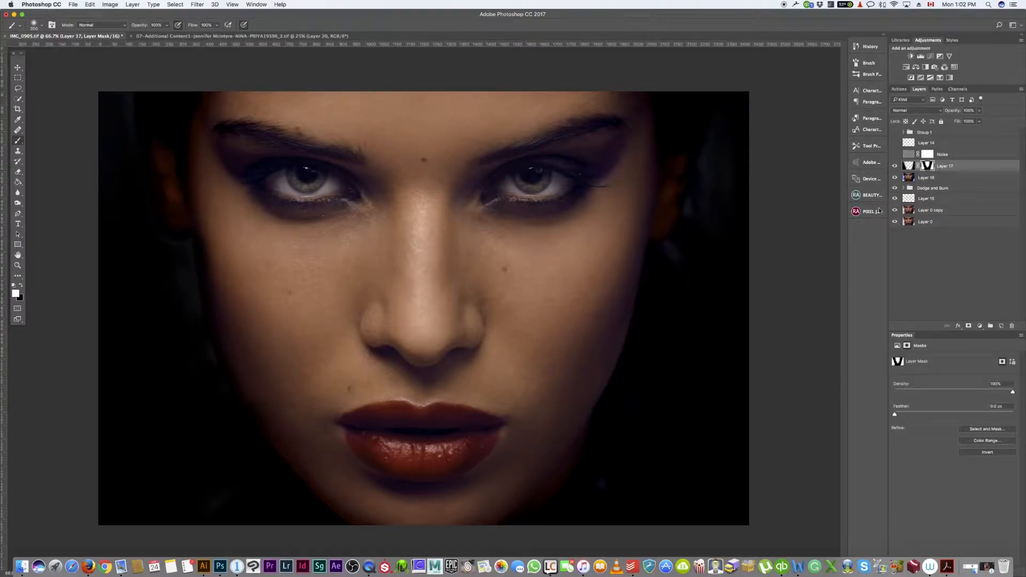
Refine the mask along the left-hand face edge, revealing the skin with black and covering the remaining background gaps with white.
key("x")
mouse_move(279, 442)
left_mouse_down()
mouse_move(221, 267)
mouse_move(237, 355)
mouse_move(198, 161)
mouse_move(177, 158)
mouse_move(173, 189)
mouse_move(195, 160)
mouse_move(214, 101)
left_mouse_up()
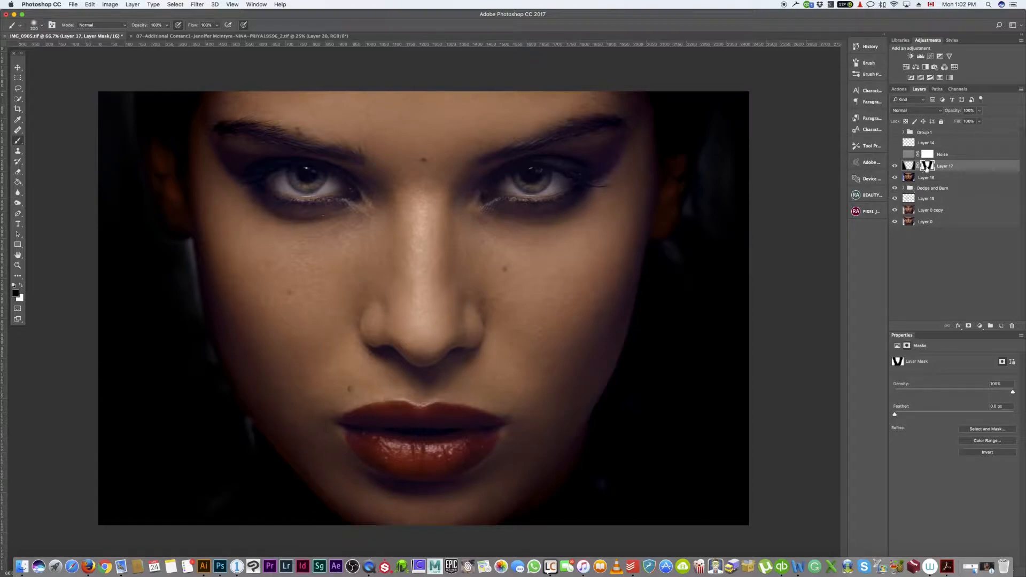
key("x")
mouse_move(183, 256)
left_mouse_down()
mouse_move(187, 281)
mouse_move(184, 235)
mouse_move(199, 345)
mouse_move(187, 246)
mouse_move(196, 320)
left_mouse_up()
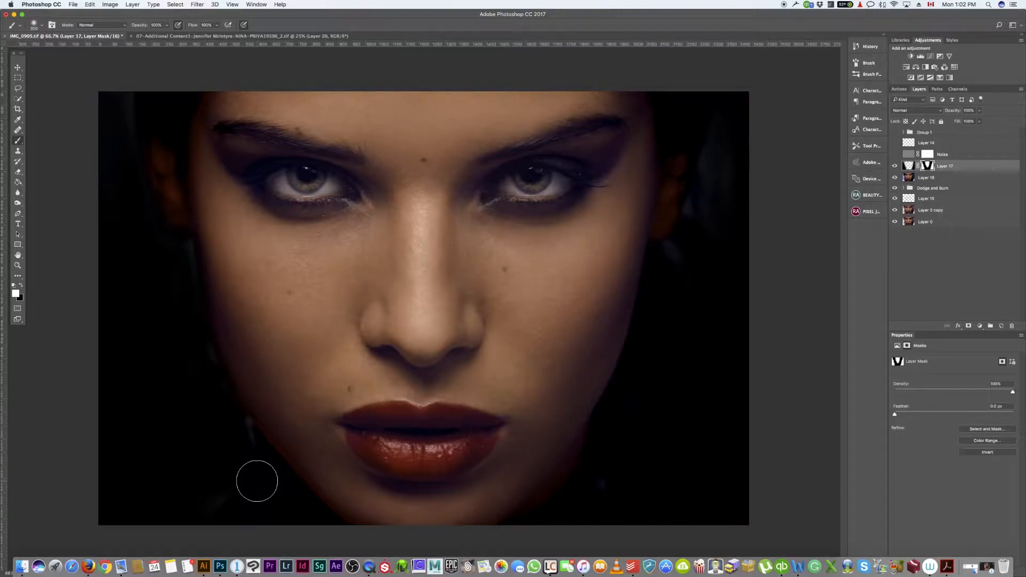
mouse_move(257, 481)
left_mouse_down()
mouse_move(244, 421)
mouse_move(263, 468)
left_mouse_up()
key("x")
Compare the portrait with and without the black paint layer and the colour-graded layer below it.
left_click(895, 166)
left_click(897, 166)
left_click(896, 166)
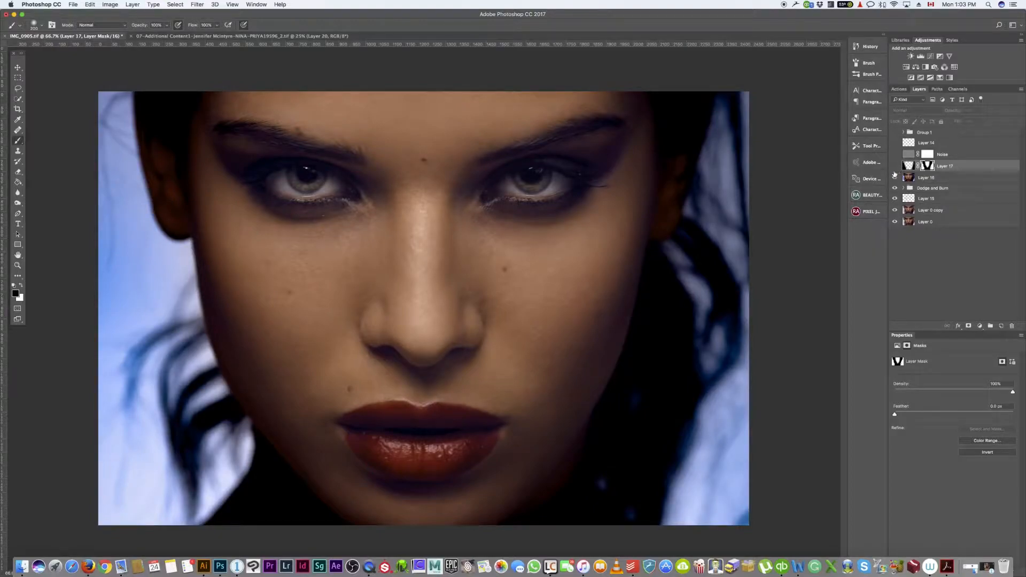
left_click(896, 178)
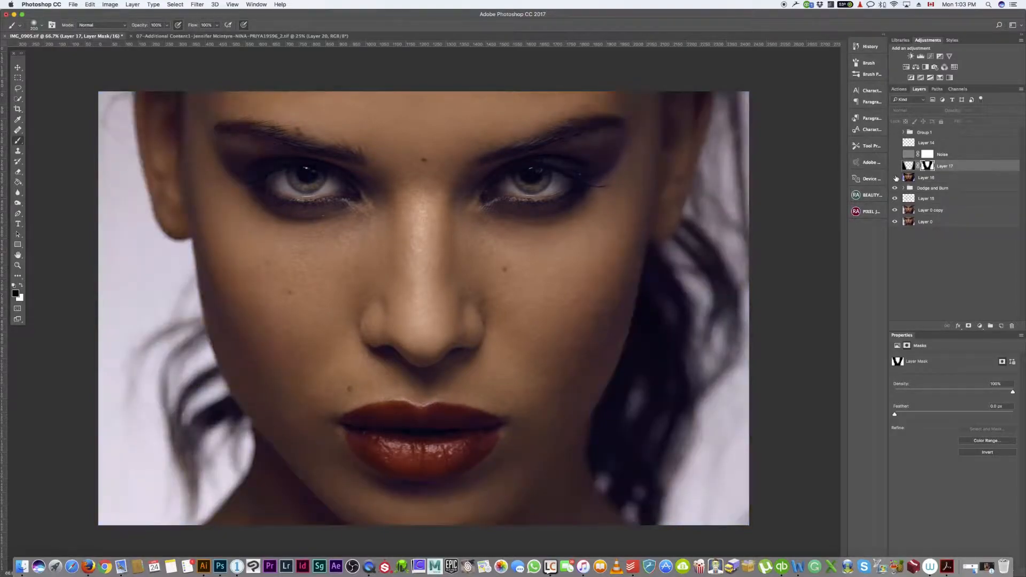
left_click(897, 178)
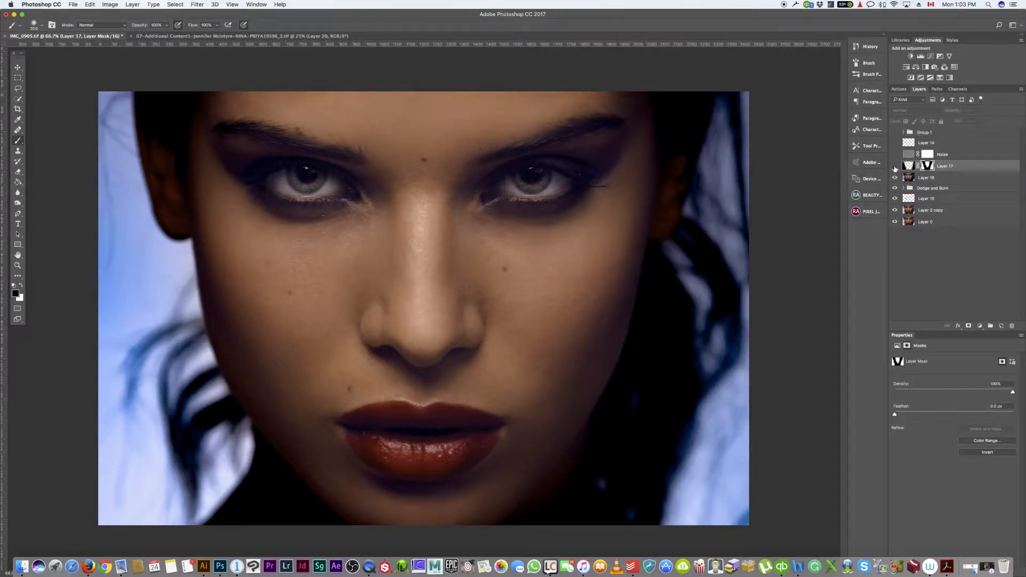
left_click(896, 166)
left_click(896, 167)
left_click(895, 168)
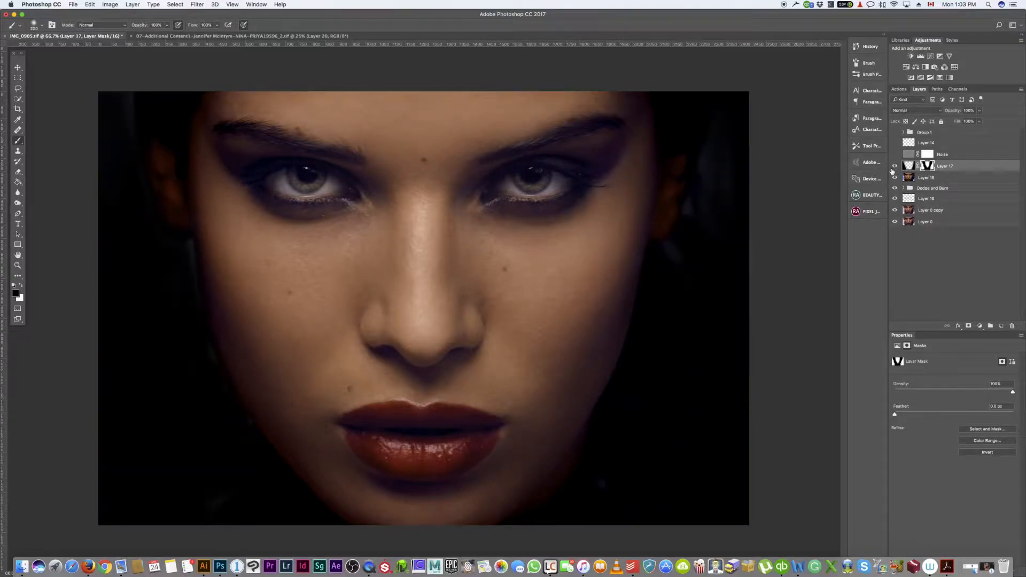
left_click(894, 167)
left_click(894, 167)
Examine the light and shadow on the portrait at thumbnail size and at larger zoom levels.
key("super+minus")
key("super+minus")
key("super+minus")
key("super+minus")
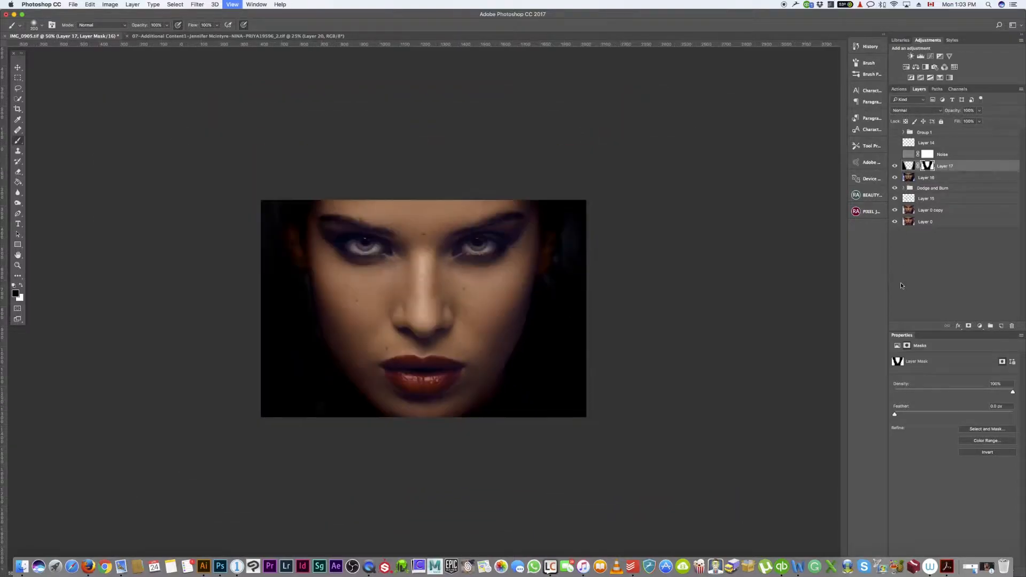
key("super+minus")
key("super+minus")
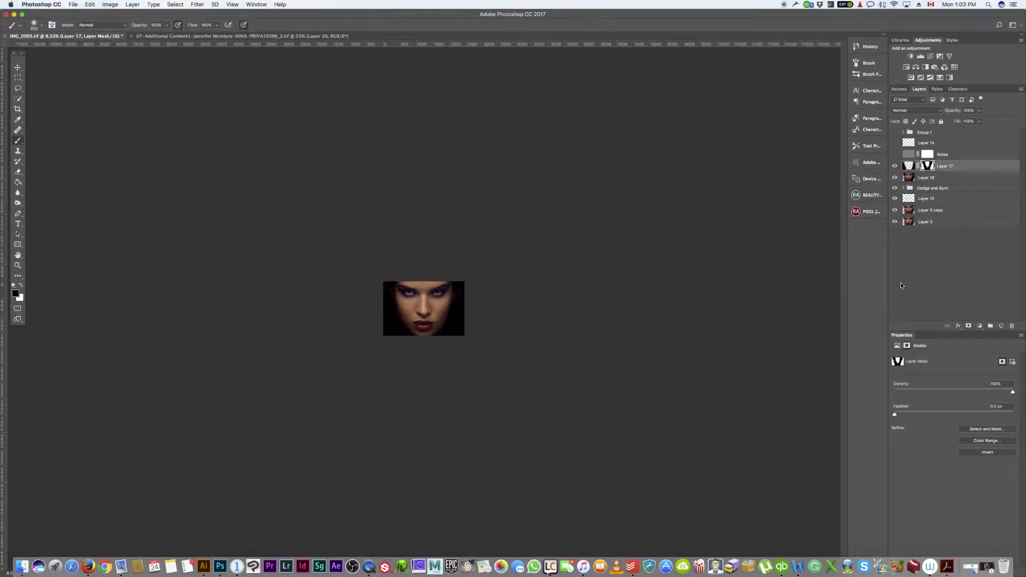
key("super+minus")
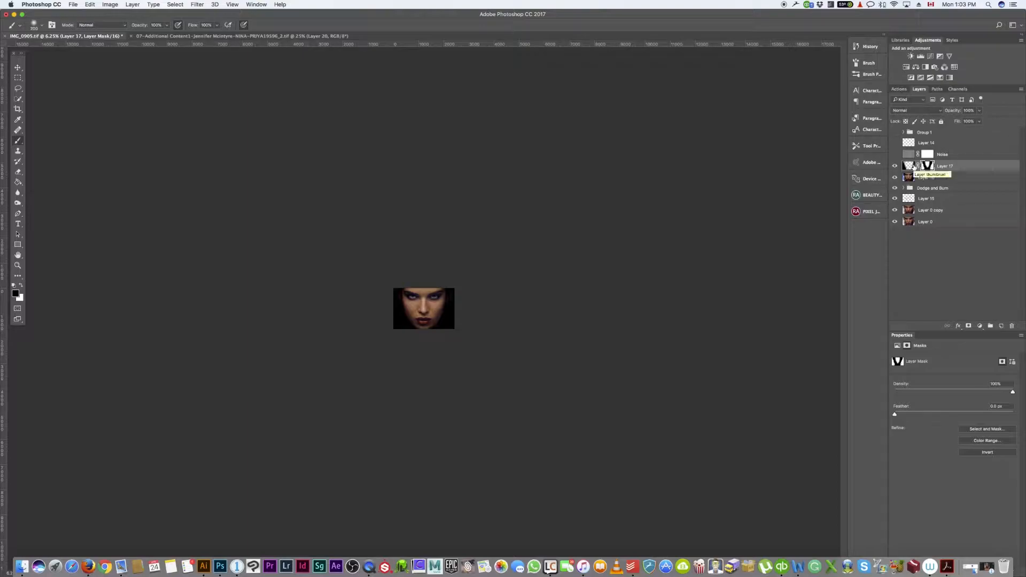
key("super+minus")
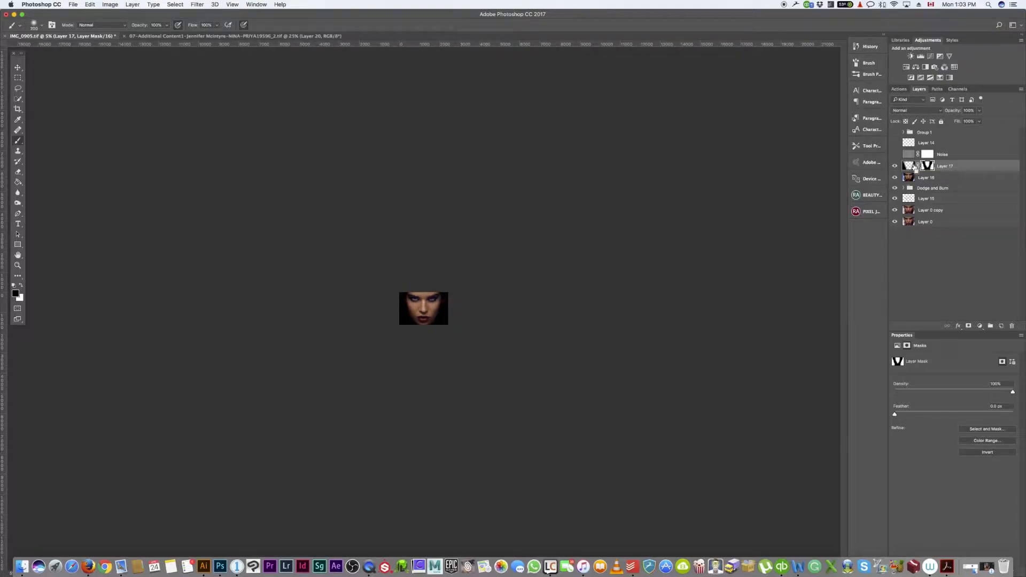
key("super+plus")
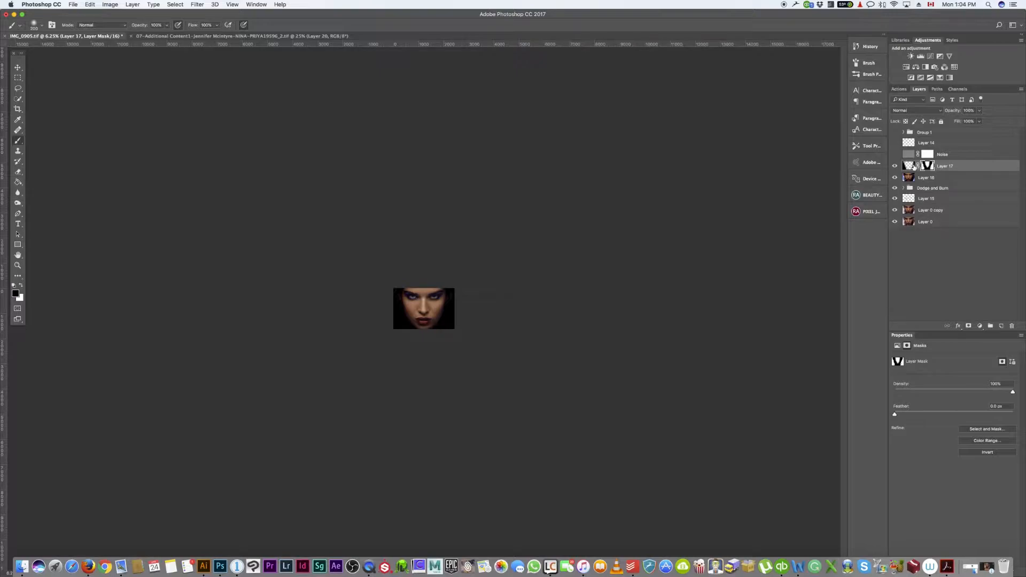
key("super+minus")
key("super+plus")
key("super+plus")
key("super+plus")
key("super+plus")
key("super+plus")
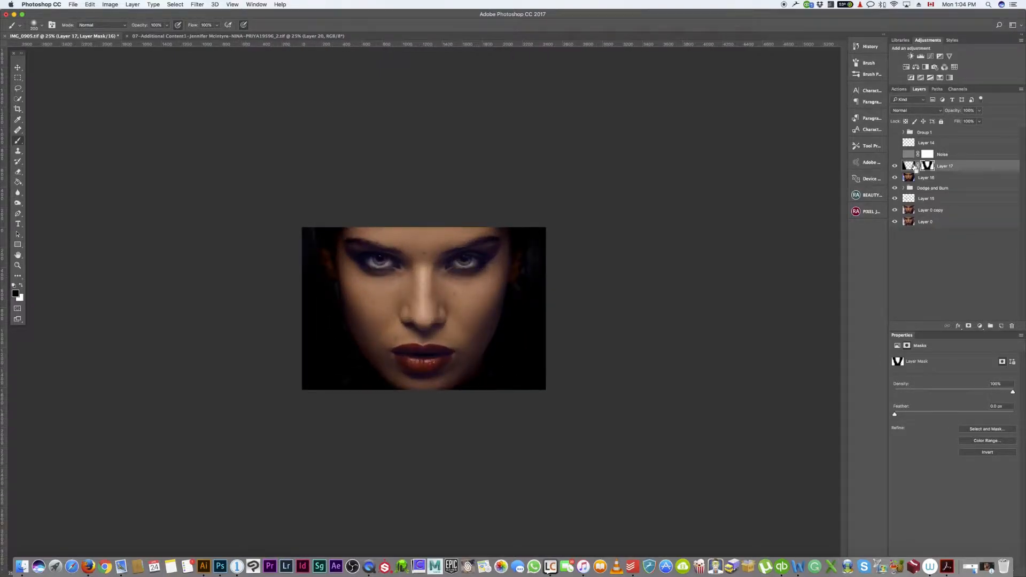
key("super+minus")
key("super+plus")
key("super+minus")
key("super+plus")
key("super+minus")
key("super+plus")
Run the Dodge and Burn Complete Setup action above the black paint layer and check the black-and-white portrait.
left_click(901, 89)
left_click(951, 258)
left_click(976, 327)
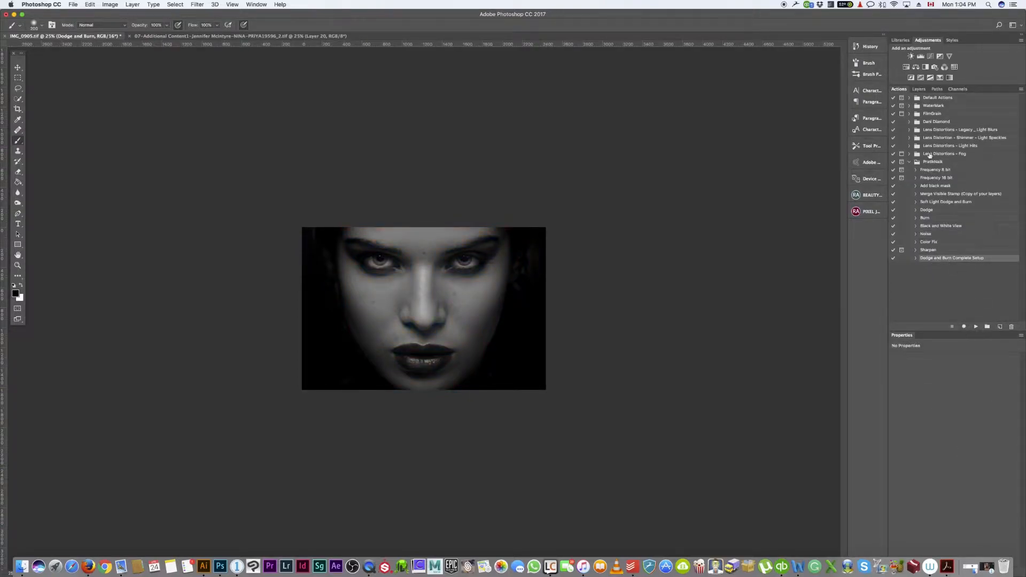
left_click(917, 90)
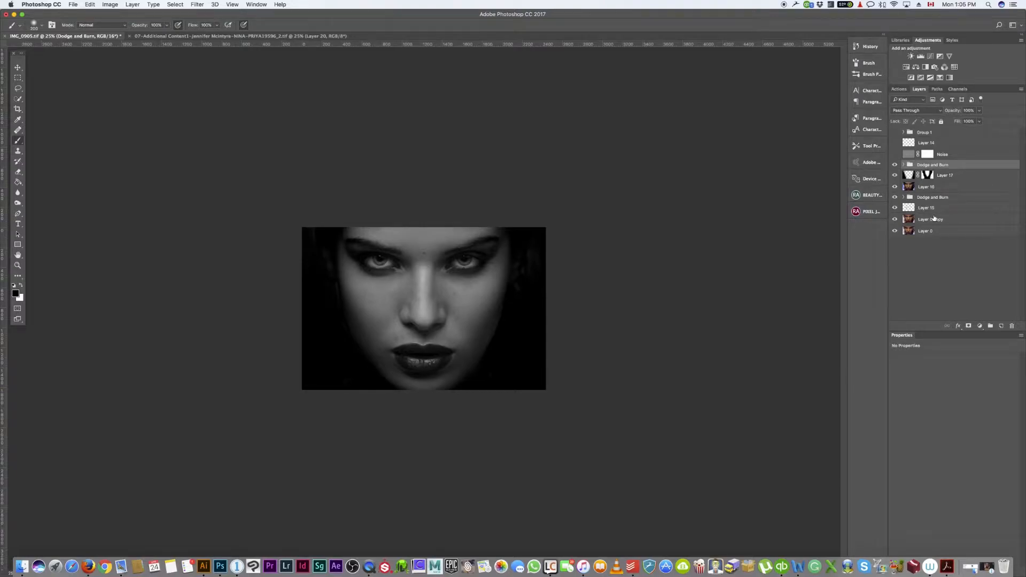
key("super+equal")
key("super+equal")
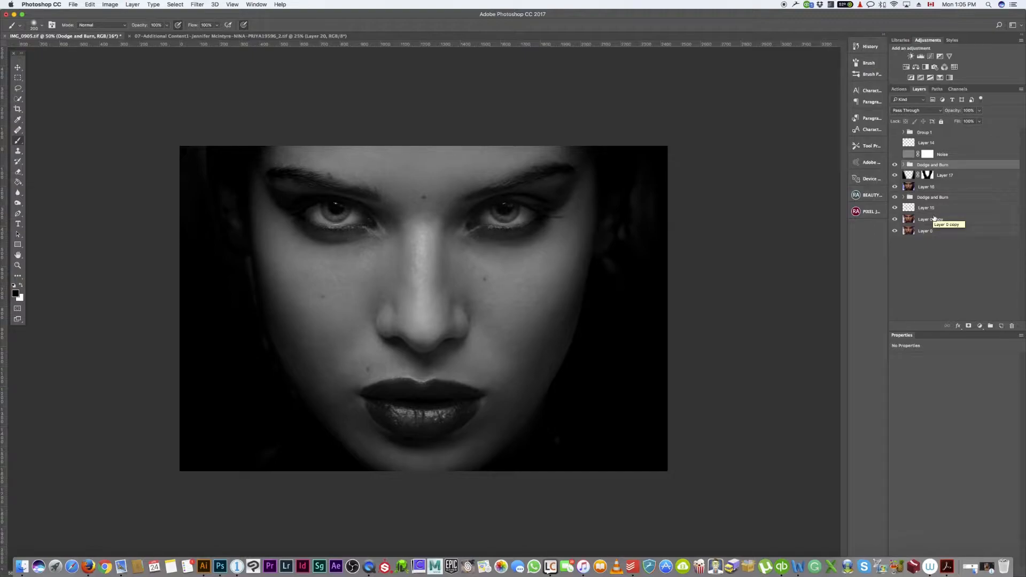
key("super+minus")
key("super+minus")
key("super+equal")
key("super+equal")
Select the Dodge mask in the new Dodge and Burn group and set up a much smaller white brush with 3% flow.
left_click(904, 165)
left_click(934, 198)
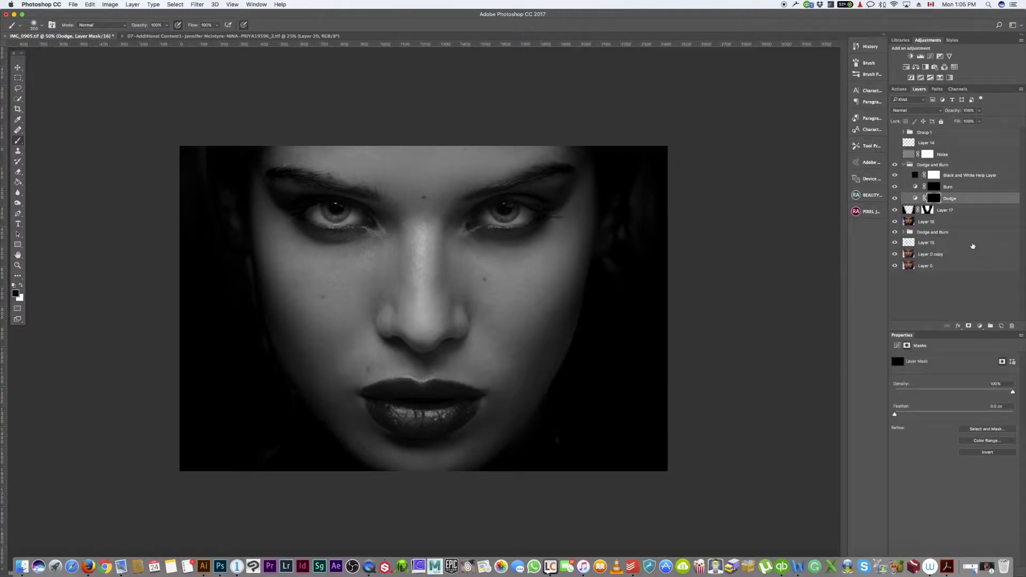
key("bracketleft")
key("bracketleft")
key("bracketleft")
key("bracketleft")
key("bracketleft")
key("bracketleft")
key("bracketleft")
key("bracketleft")
key("x")
left_click(206, 25)
type("3")
key("Return")
Dodge the right-hand cheek beside the nose and mouth with light strokes, undoing the first one and reducing the brush size.
mouse_move(471, 312)
left_mouse_down()
mouse_move(481, 306)
mouse_move(472, 301)
mouse_move(490, 308)
mouse_move(481, 323)
mouse_move(486, 307)
mouse_move(490, 335)
mouse_move(507, 348)
mouse_move(498, 354)
left_mouse_up()
key("super+z")
mouse_move(499, 340)
left_mouse_down()
mouse_move(545, 375)
mouse_move(505, 347)
mouse_move(523, 355)
mouse_move(541, 391)
mouse_move(499, 361)
mouse_move(516, 373)
left_mouse_up()
key("[")
left_click_drag(533, 338, 520, 383)
key("[")
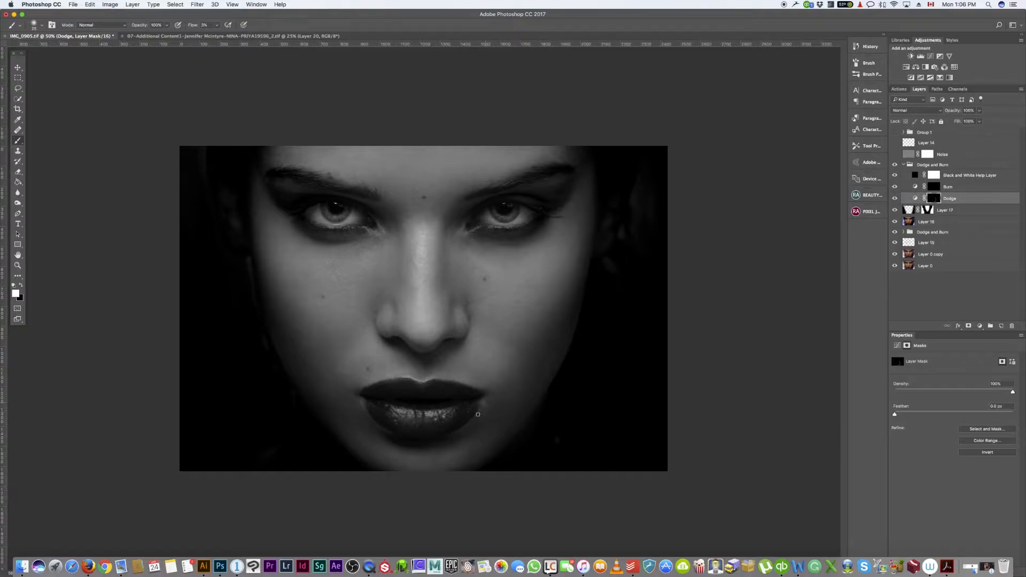
Paint on the Burn mask to darken both corners of the mouth and the outer edges of the lower lip.
key("super+1")
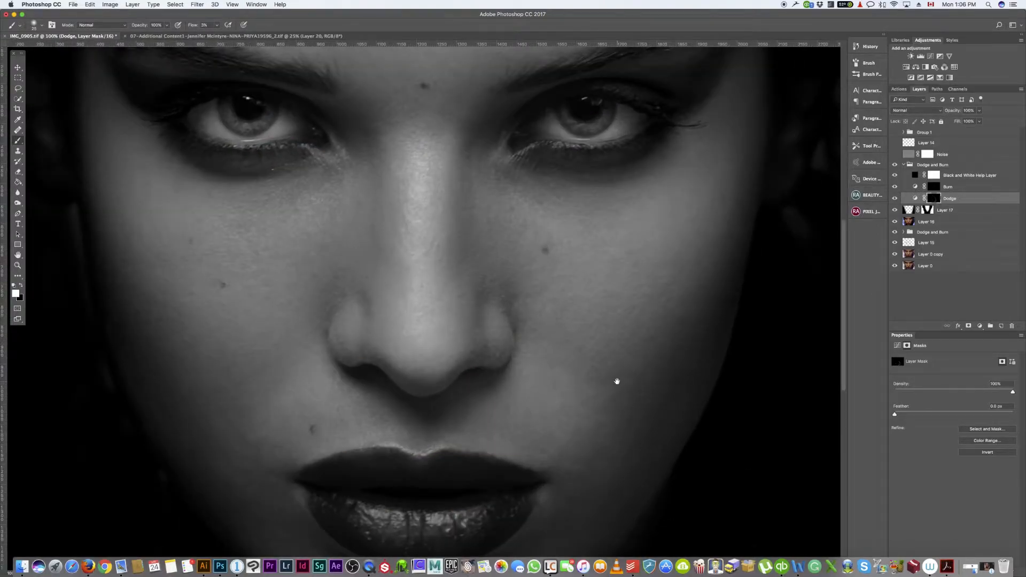
scroll(643, 410, "down", 5)
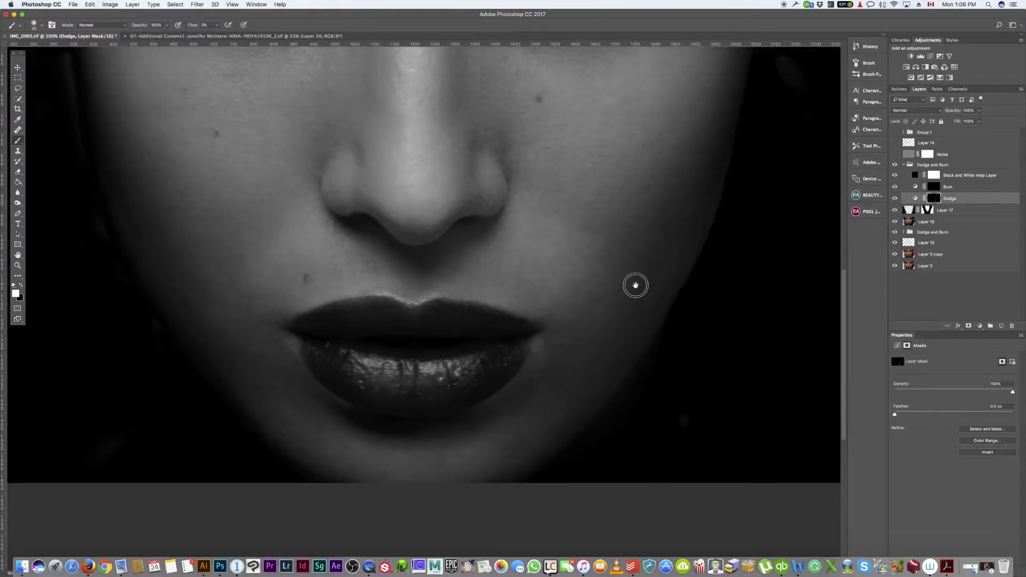
left_click(933, 187)
scroll(591, 388, "down", 1)
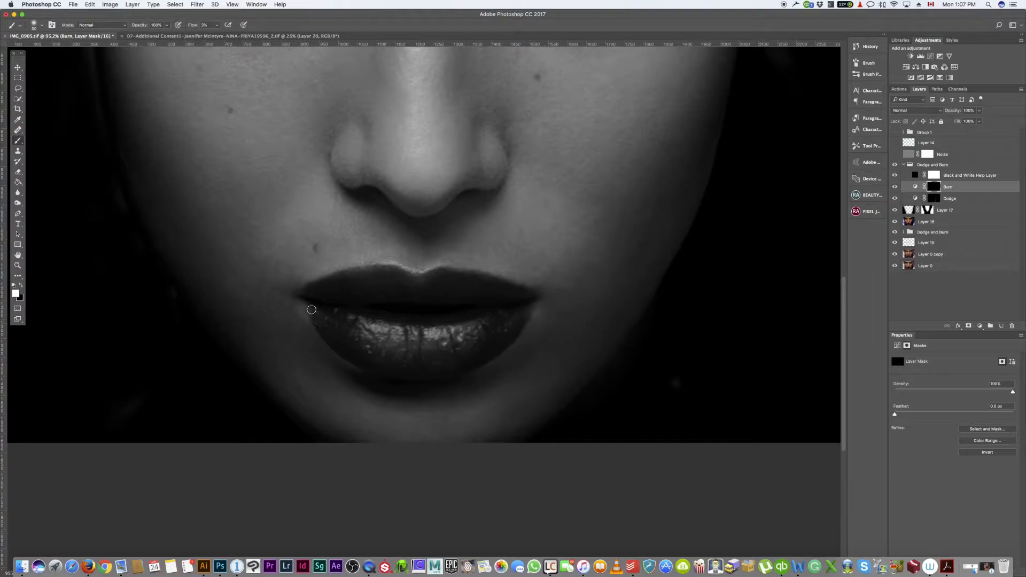
mouse_move(311, 310)
left_mouse_down()
mouse_move(302, 301)
mouse_move(318, 335)
mouse_move(306, 306)
left_mouse_up()
mouse_move(533, 312)
left_mouse_down()
mouse_move(516, 331)
mouse_move(535, 302)
mouse_move(513, 328)
mouse_move(521, 324)
left_mouse_up()
left_click_drag(306, 305, 308, 312)
mouse_move(529, 312)
left_mouse_down()
mouse_move(518, 321)
mouse_move(533, 303)
mouse_move(498, 346)
left_mouse_up()
left_click_drag(319, 322, 314, 325)
Run the Burn action to add a second Burn curves layer, and hide the Black and White Help Layer.
left_click(959, 188)
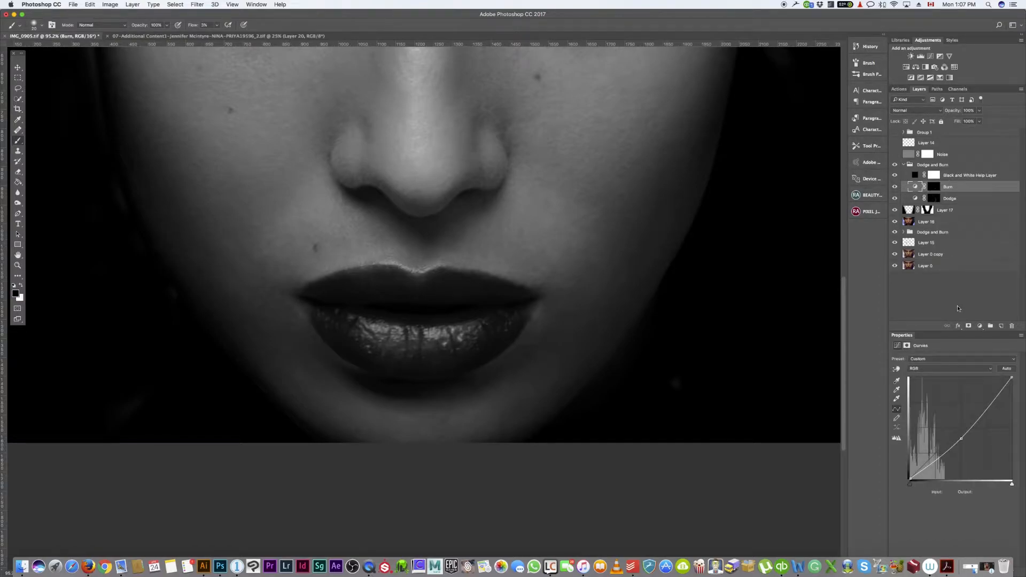
left_click(934, 187)
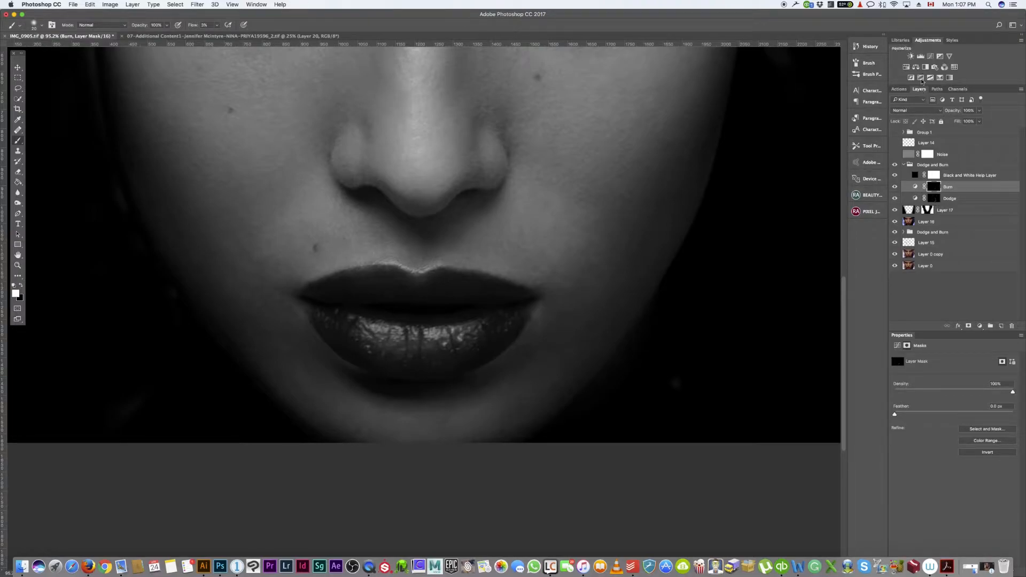
left_click(900, 90)
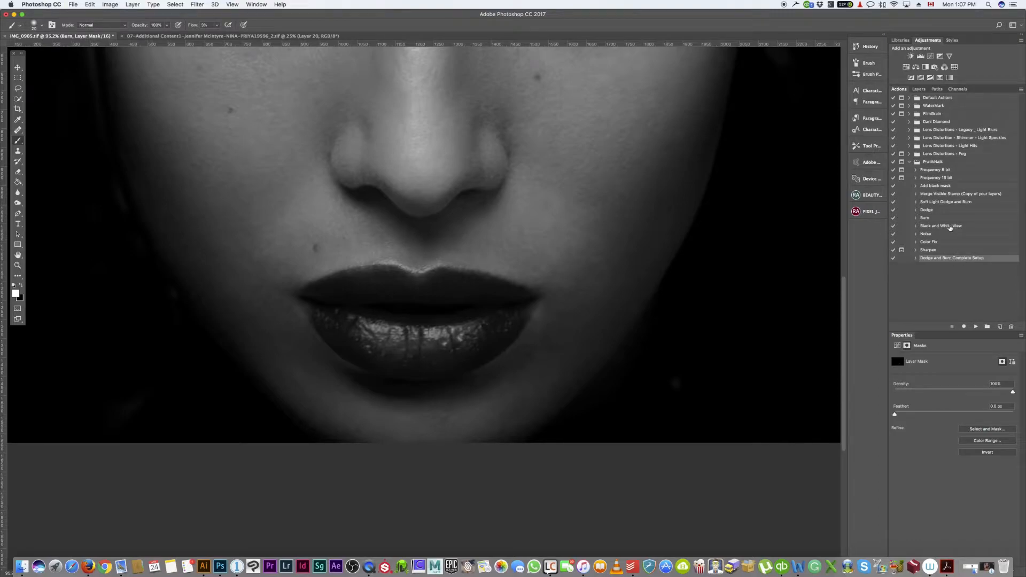
left_click(933, 219)
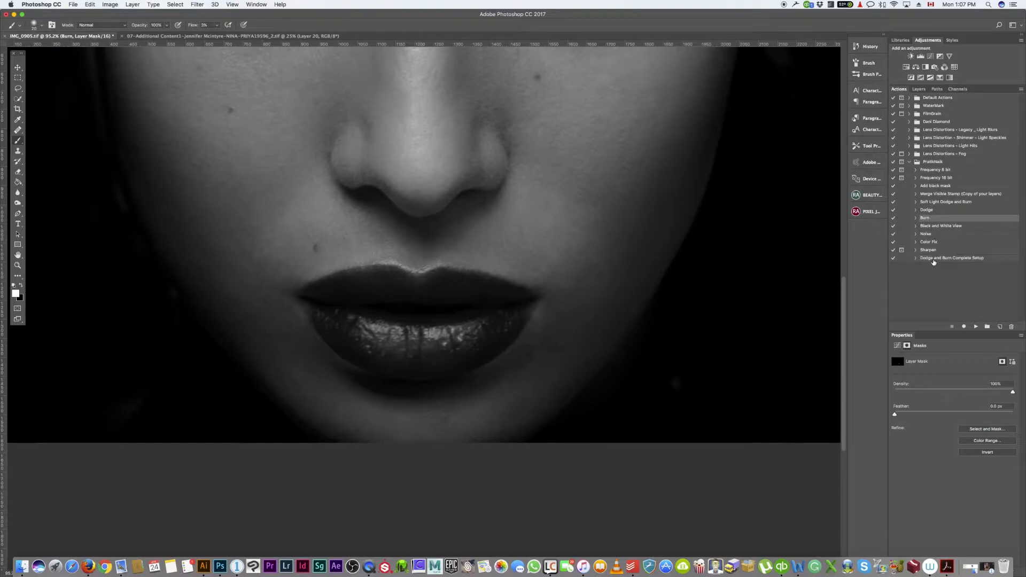
left_click(976, 327)
left_click(920, 89)
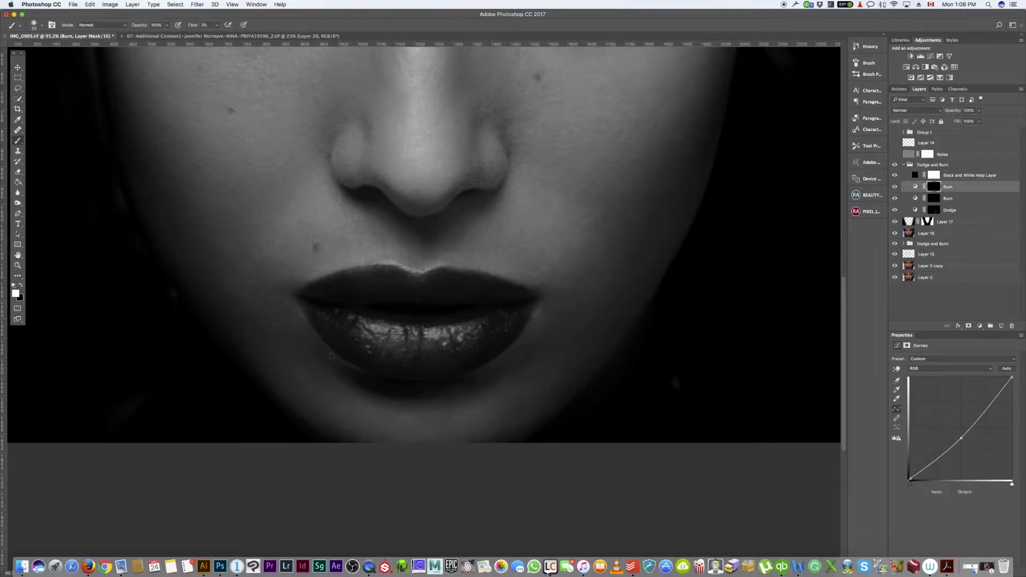
left_click(896, 176)
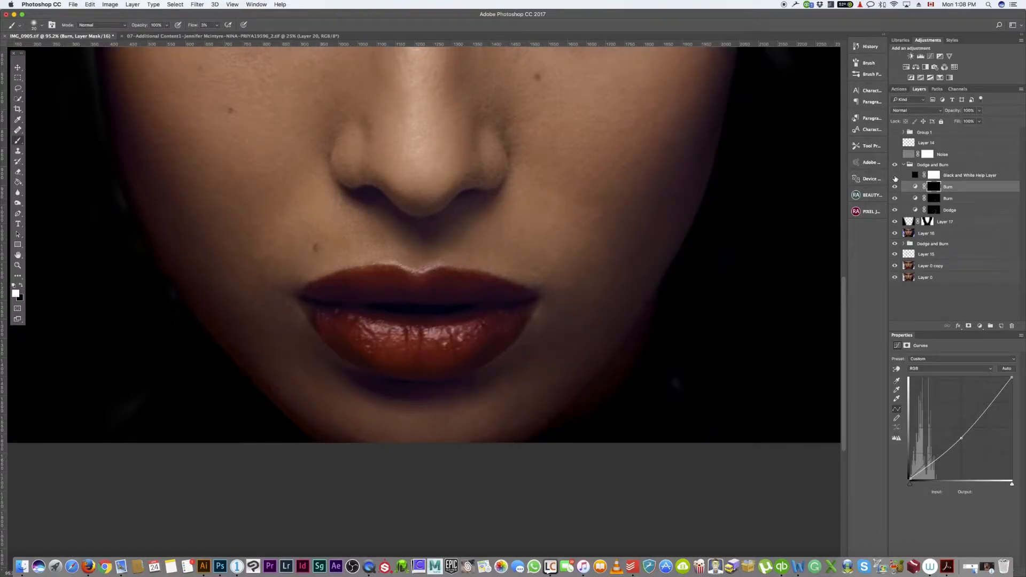
Compare the lips with the second Burn layer hidden and shown.
left_click(895, 176)
left_click(895, 178)
left_click(896, 187)
left_click(896, 188)
left_click(896, 188)
left_click(895, 188)
left_click(896, 189)
left_click(895, 191)
Dodge the left edge of the lower lip with a light stroke, and move the Dodge layer above both Burn layers.
left_click(929, 212)
scroll(327, 338, "up", 2)
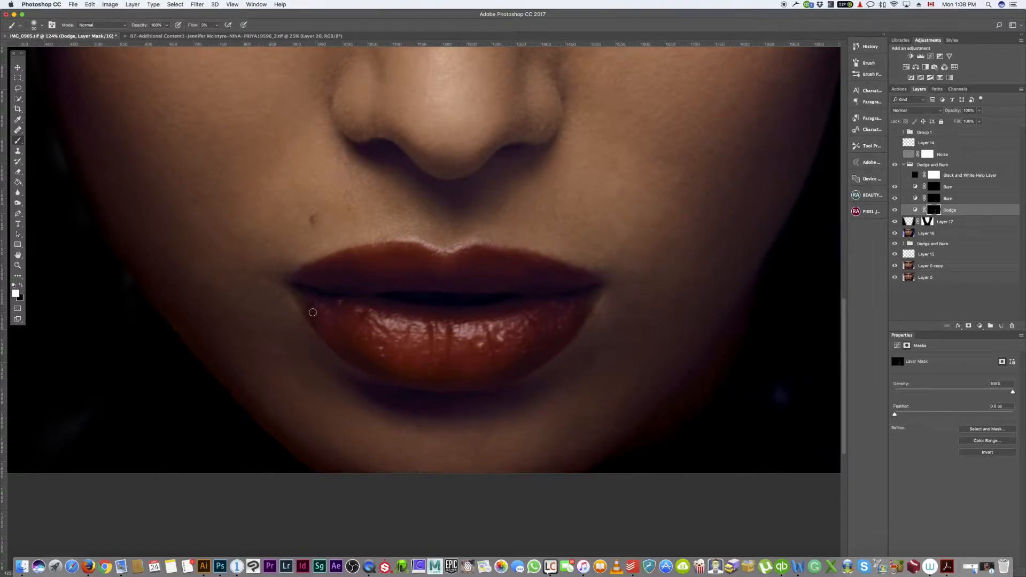
left_click_drag(314, 319, 308, 313)
left_click_drag(954, 210, 961, 186)
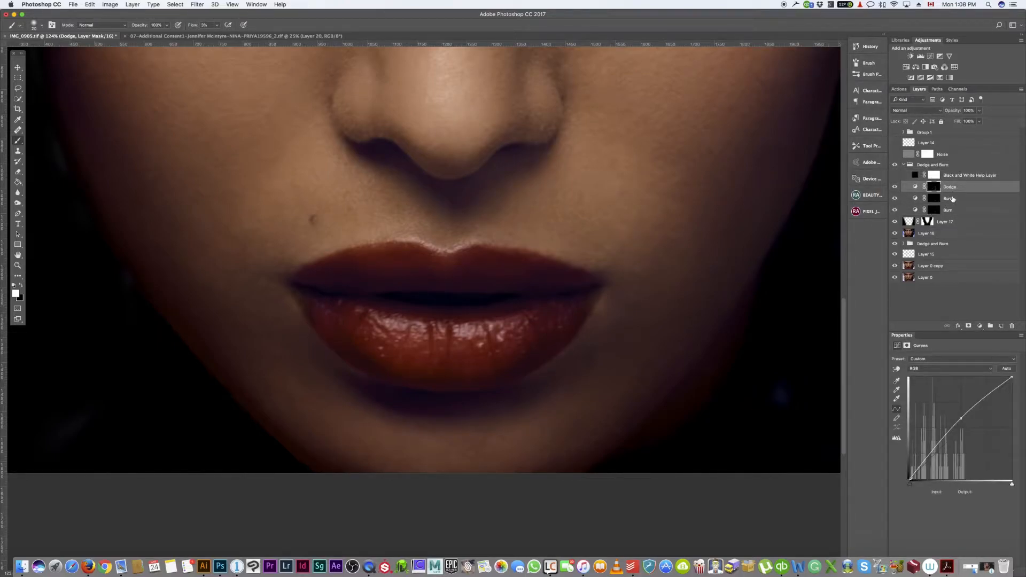
Paint black on the upper Burn mask along the lower lip's side and bottom edges to soften the darkening.
left_click(952, 199)
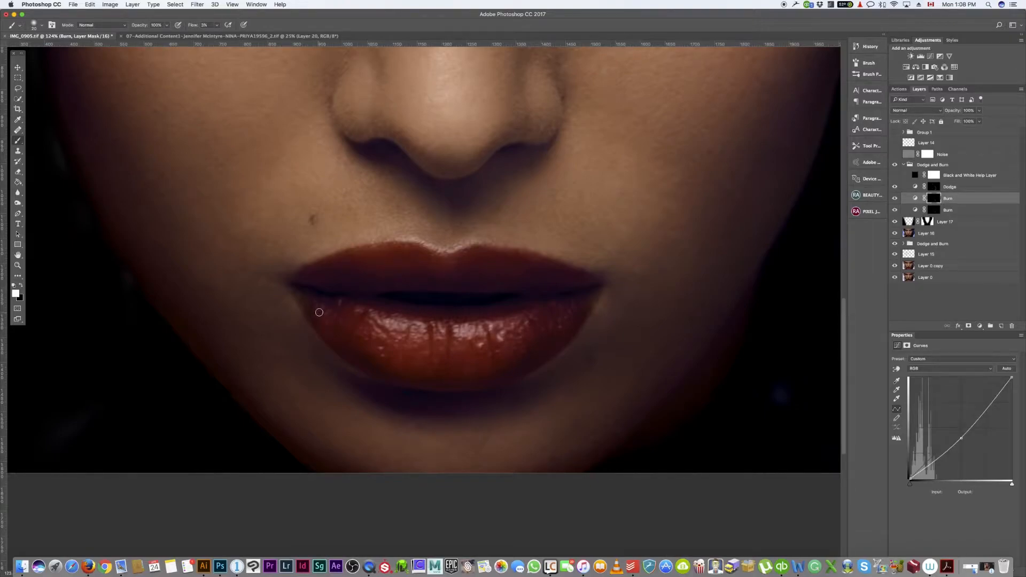
key("x")
left_click_drag(314, 311, 326, 344)
mouse_move(579, 330)
left_mouse_down()
mouse_move(582, 309)
mouse_move(555, 351)
mouse_move(513, 344)
mouse_move(500, 362)
mouse_move(504, 376)
mouse_move(426, 385)
mouse_move(362, 358)
mouse_move(483, 382)
mouse_move(534, 362)
mouse_move(436, 378)
mouse_move(357, 348)
mouse_move(549, 330)
left_mouse_up()
mouse_move(500, 376)
left_mouse_down()
mouse_move(519, 355)
mouse_move(408, 378)
mouse_move(373, 352)
mouse_move(474, 367)
mouse_move(403, 366)
mouse_move(511, 367)
mouse_move(375, 354)
mouse_move(474, 367)
mouse_move(390, 367)
left_mouse_up()
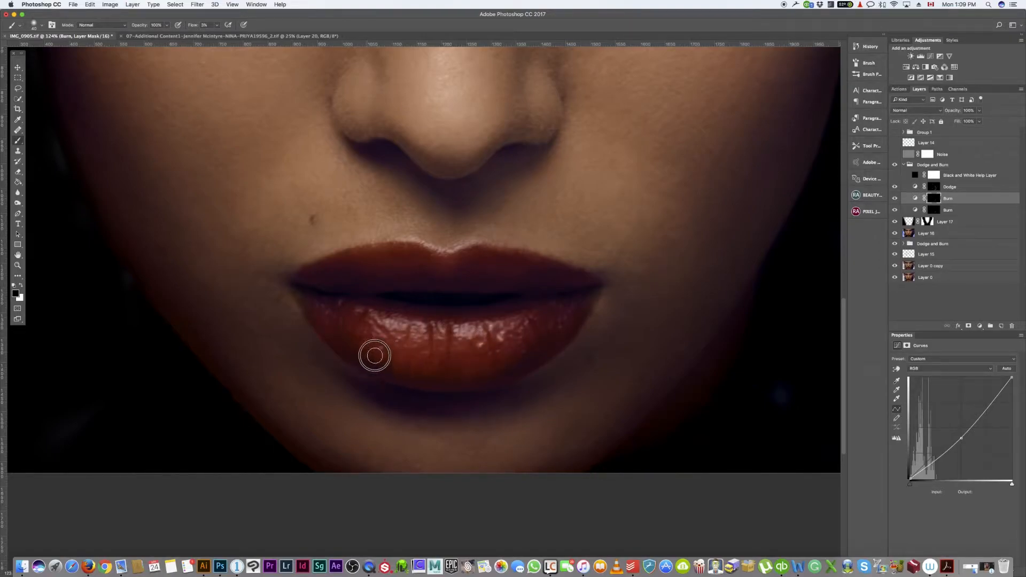
Lighten the upper lip's outline on both sides by painting the Dodge mask with a much smaller white brush.
left_click(948, 211)
scroll(425, 350, "up", 3)
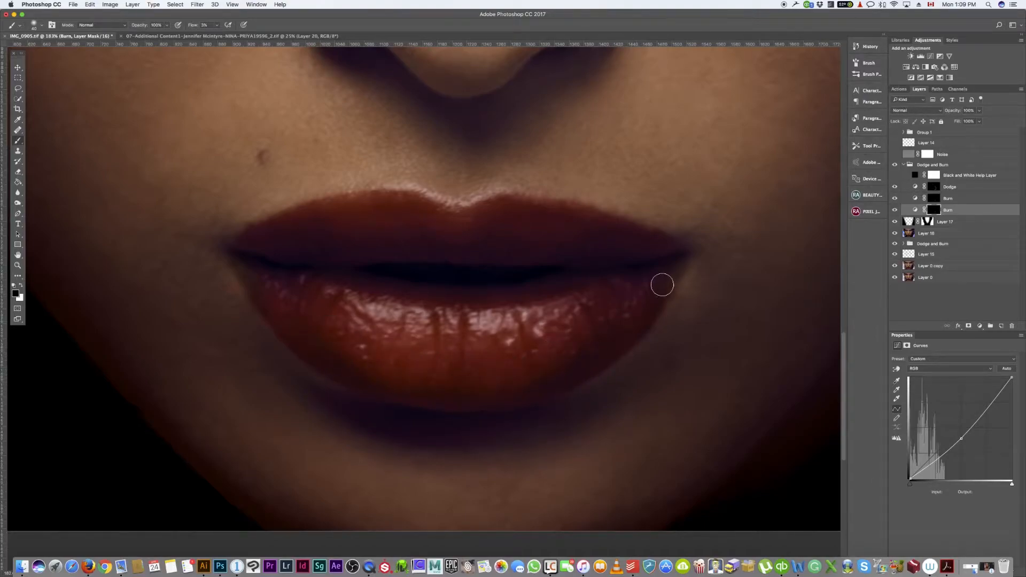
left_click(935, 188)
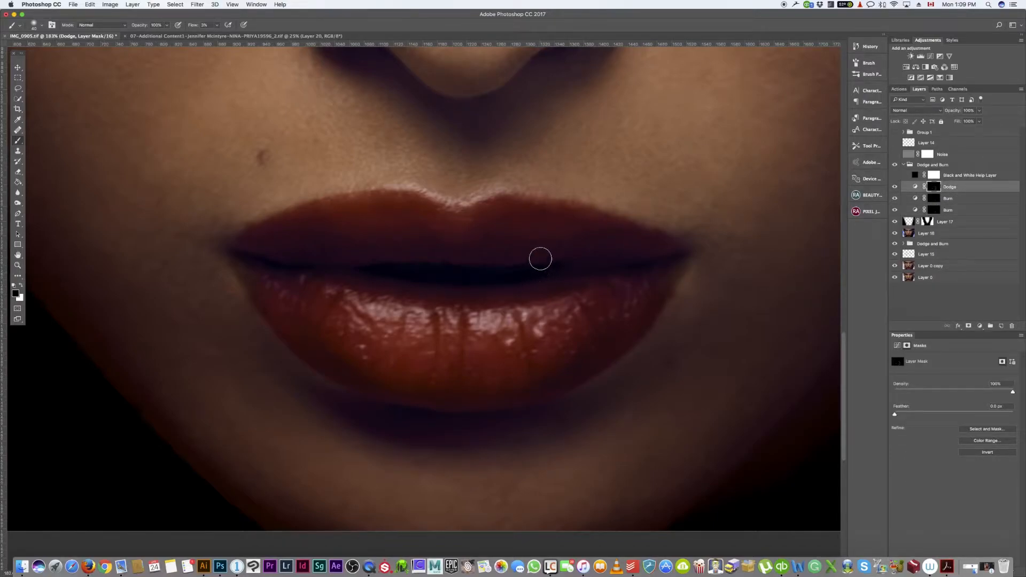
key("[")
key("bracketleft")
key("bracketleft")
key("bracketleft")
left_click(22, 286)
mouse_move(512, 193)
left_mouse_down()
mouse_move(631, 224)
mouse_move(529, 198)
mouse_move(667, 222)
left_mouse_up()
mouse_move(582, 206)
left_mouse_down()
mouse_move(556, 197)
mouse_move(582, 200)
left_mouse_up()
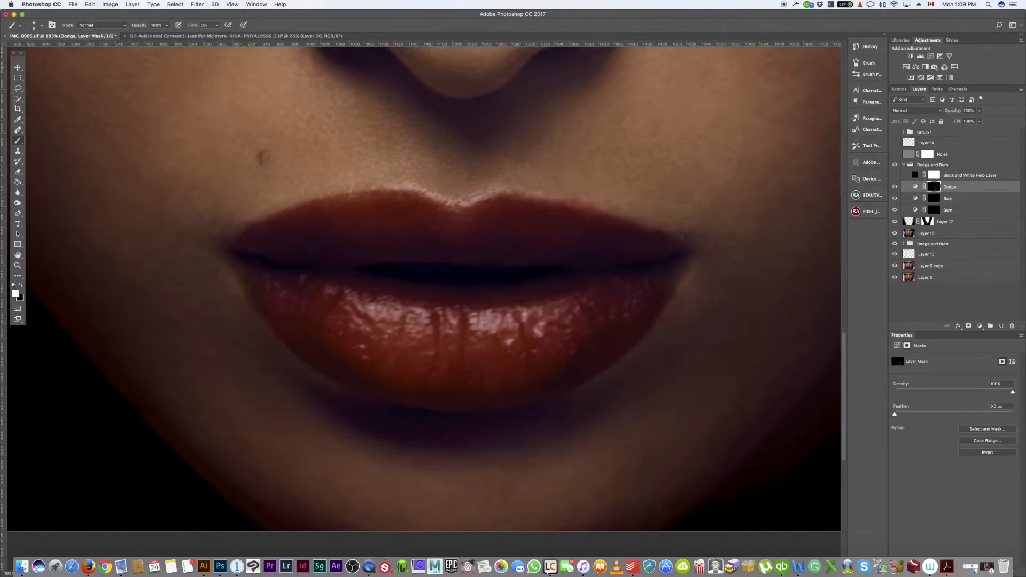
mouse_move(344, 193)
left_mouse_down()
mouse_move(368, 189)
mouse_move(278, 212)
mouse_move(389, 191)
mouse_move(267, 214)
left_mouse_up()
Compare the whole portrait with the upper Dodge and Burn group hidden and shown.
key("super+minus")
key("super+minus")
key("super+minus")
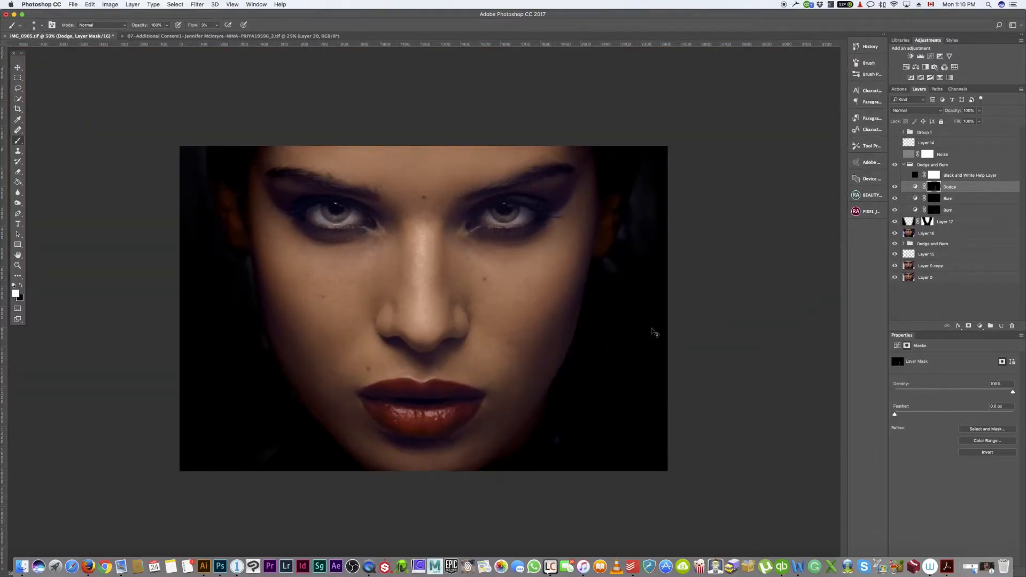
left_click(894, 166)
left_click(894, 166)
left_click(894, 166)
left_click(895, 166)
left_click(894, 166)
left_click(894, 166)
left_click(894, 166)
Switch the brush colour to black and enlarge the brush considerably.
key("x")
key("bracketright")
key("bracketright")
key("bracketright")
key("bracketright")
key("bracketright")
key("bracketright")
key("super+Tab")
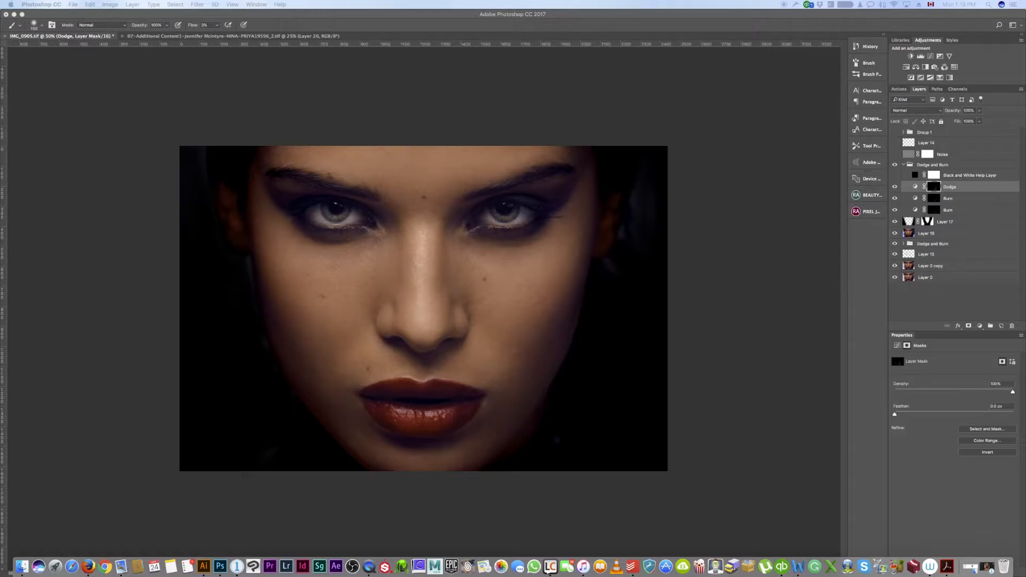
left_click(706, 150)
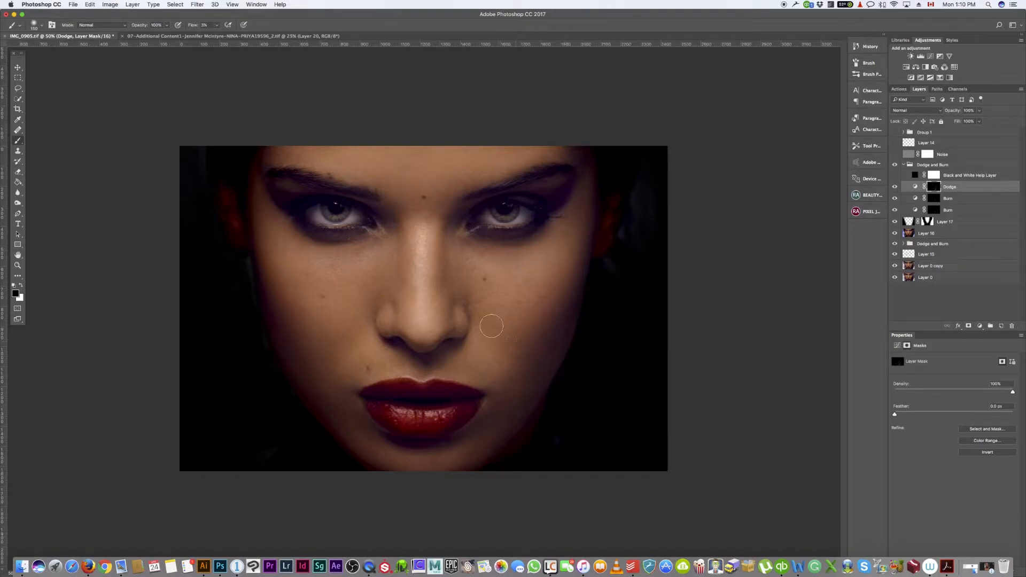
Add a Levels layer above the collapsed Dodge and Burn group with a white input level of 237, and show the Noise layer.
left_click(896, 187)
left_click(904, 165)
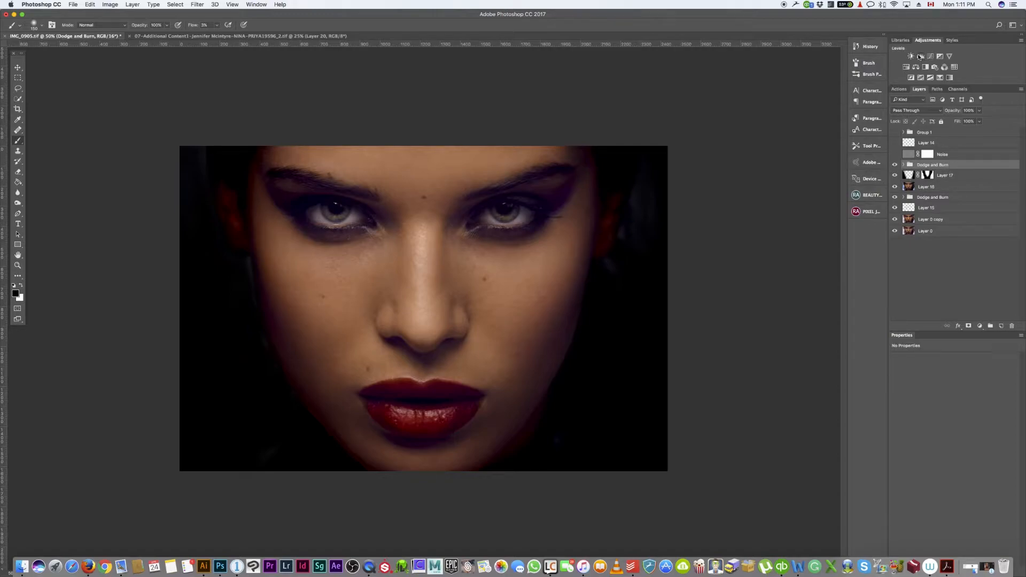
left_click(918, 57)
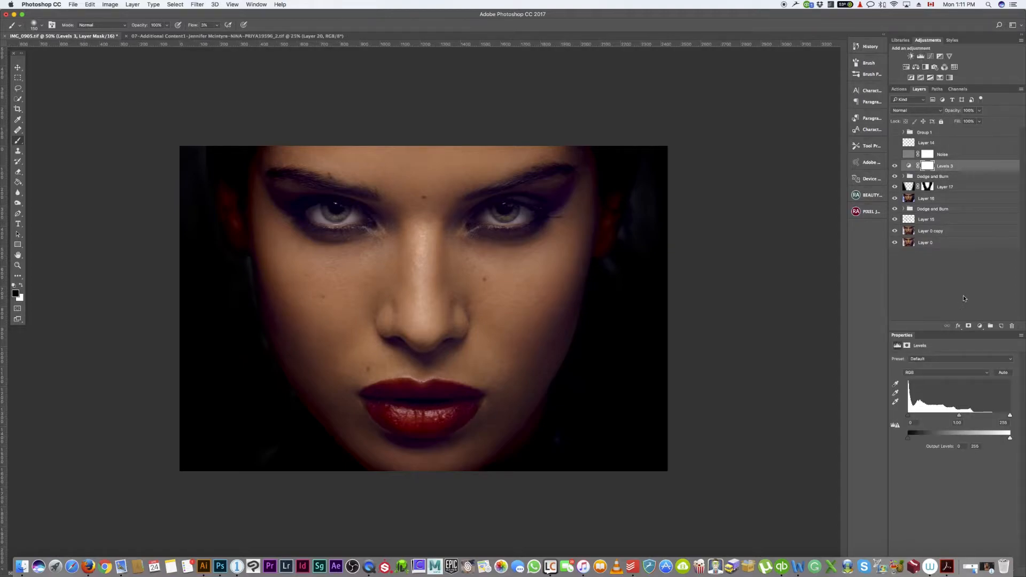
left_click(896, 154)
mouse_move(1010, 415)
left_mouse_down()
mouse_move(998, 418)
mouse_move(1022, 420)
mouse_move(1004, 422)
left_mouse_up()
Compare the portrait's brightness with the new Levels layer hidden and shown.
left_click(896, 167)
left_click(896, 167)
left_click(896, 168)
left_click(895, 167)
left_click(896, 167)
left_click(896, 167)
left_click(896, 167)
left_click(896, 167)
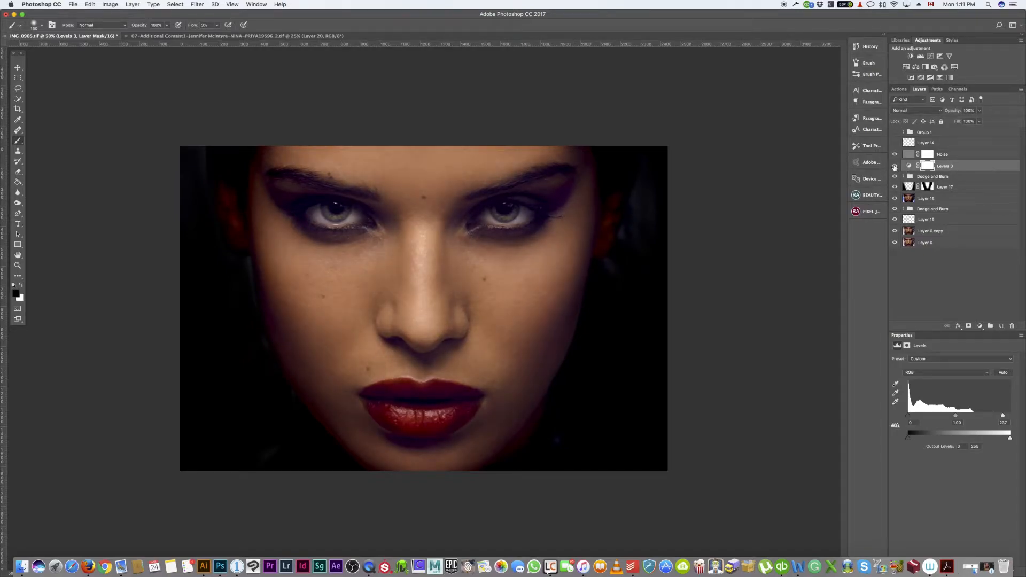
Add a second Levels layer with a white input level of 215, and invert its mask to black.
left_click(920, 56)
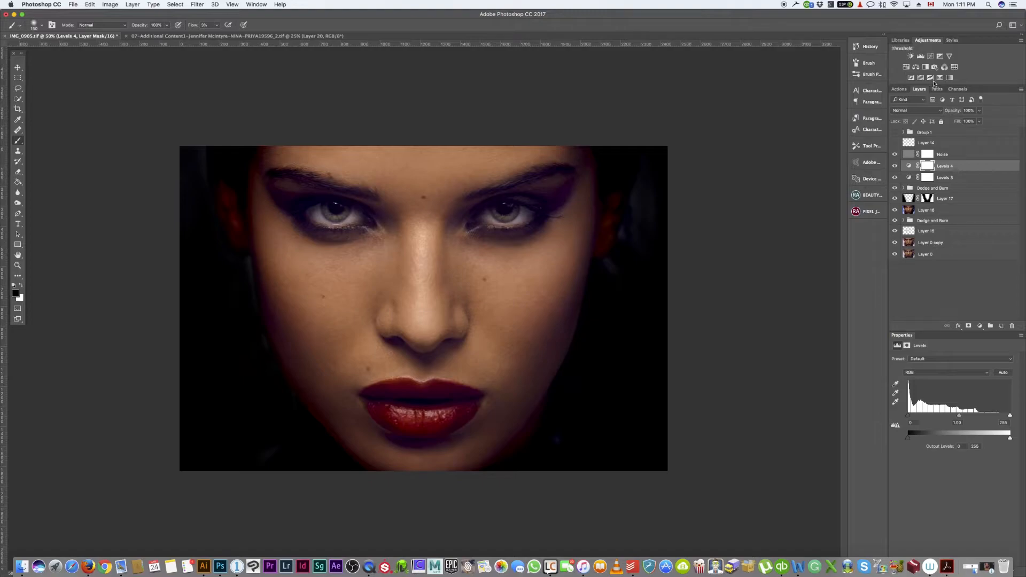
left_click_drag(1010, 417, 952, 418)
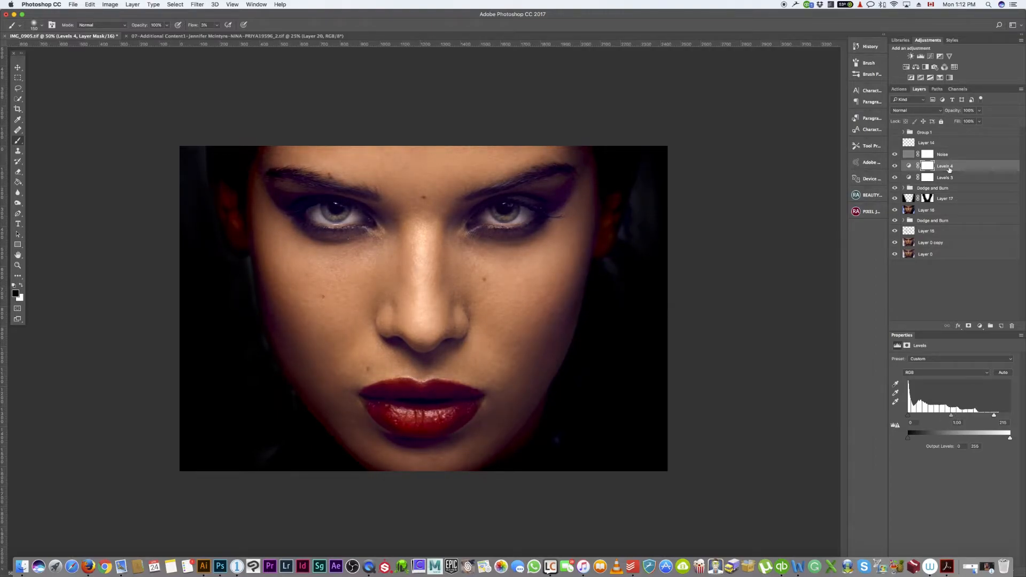
left_click(928, 165)
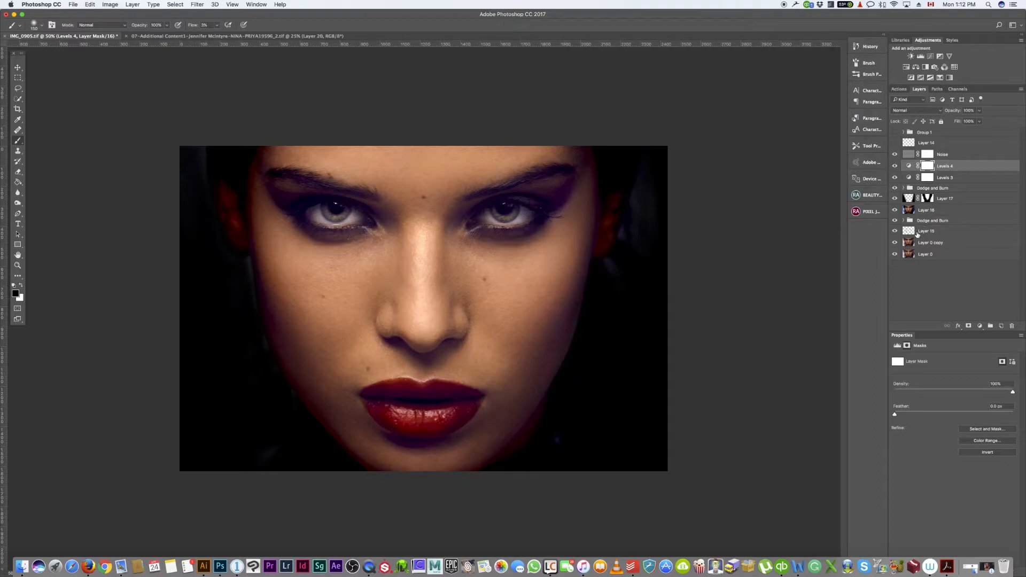
key("super+o")
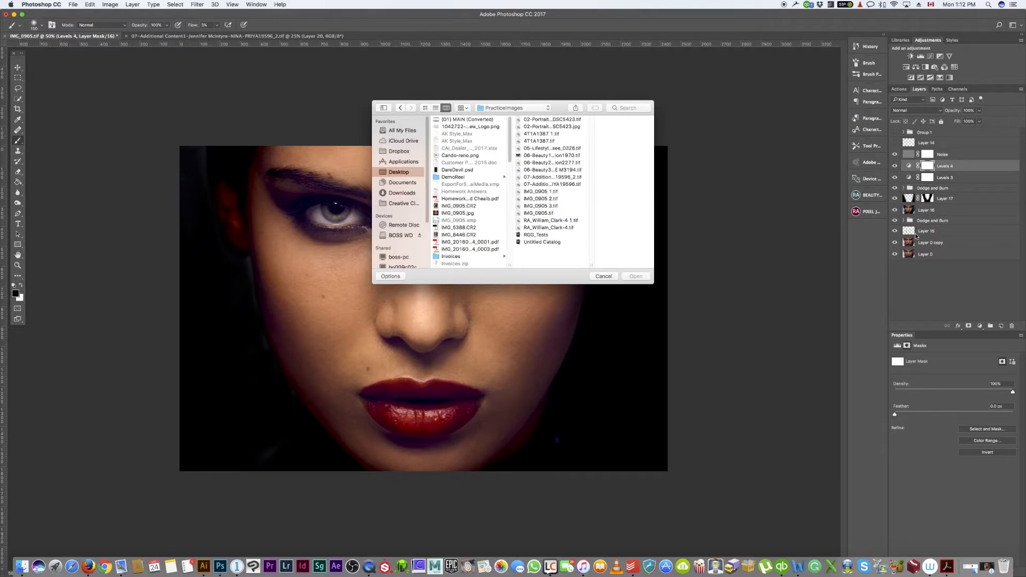
left_click(604, 276)
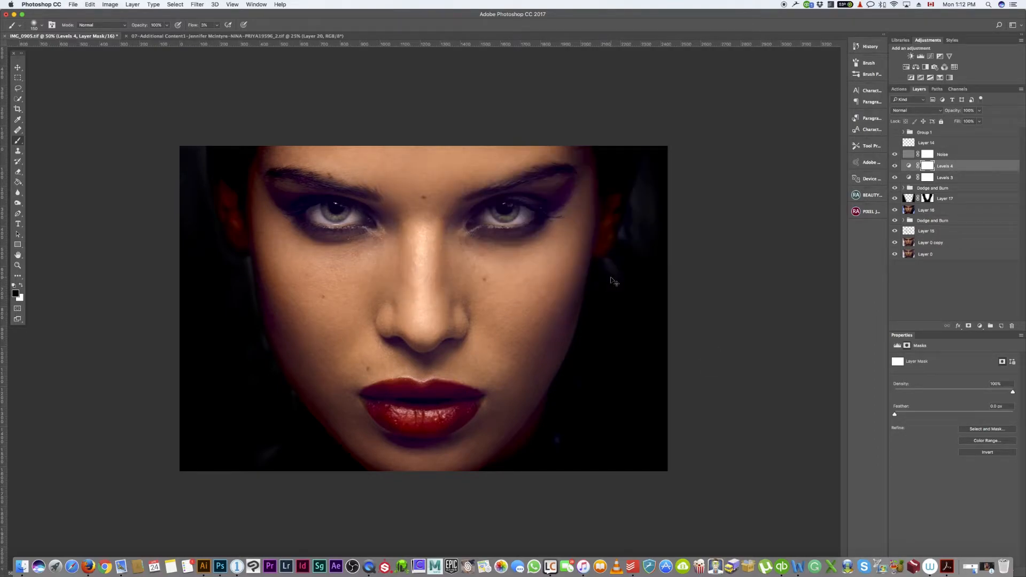
key("ctrl+i")
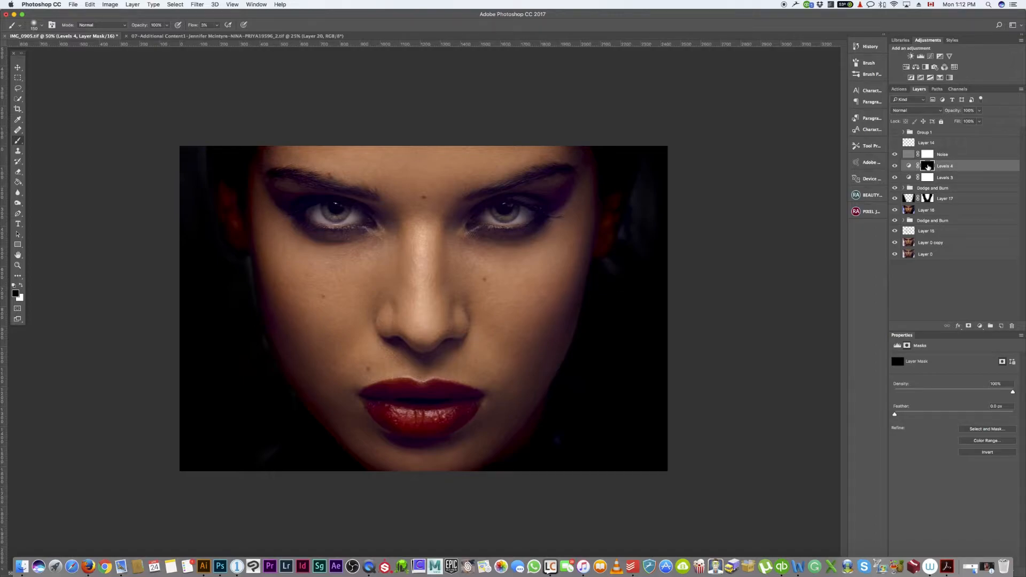
Paint white on the second Levels mask over both eyes to brighten them, and compare with the layer hidden.
key("z")
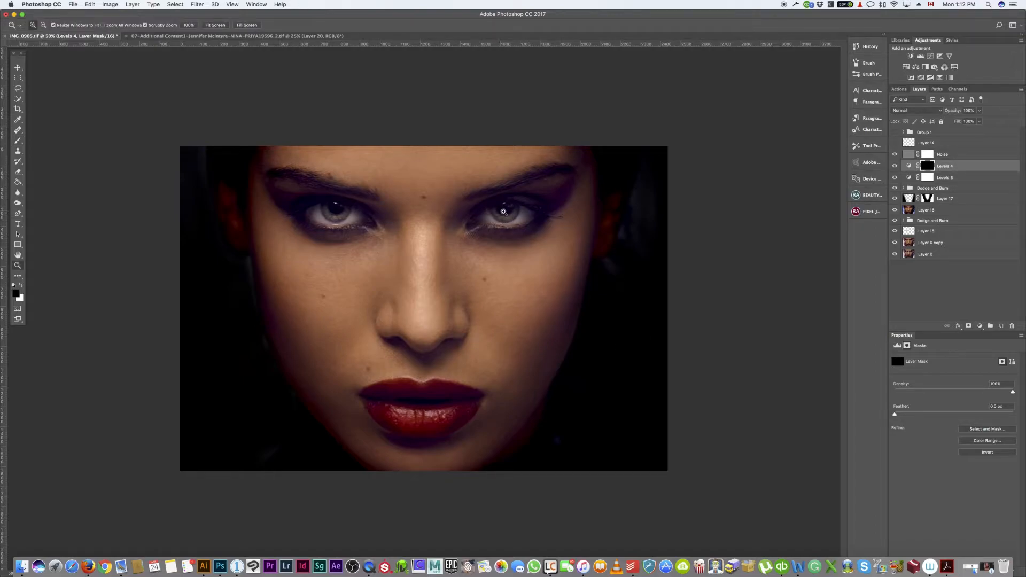
key("x")
key("b")
key("x")
key("x")
mouse_move(508, 211)
left_mouse_down()
mouse_move(496, 215)
mouse_move(524, 210)
mouse_move(488, 215)
left_mouse_up()
left_click_drag(342, 212, 354, 218)
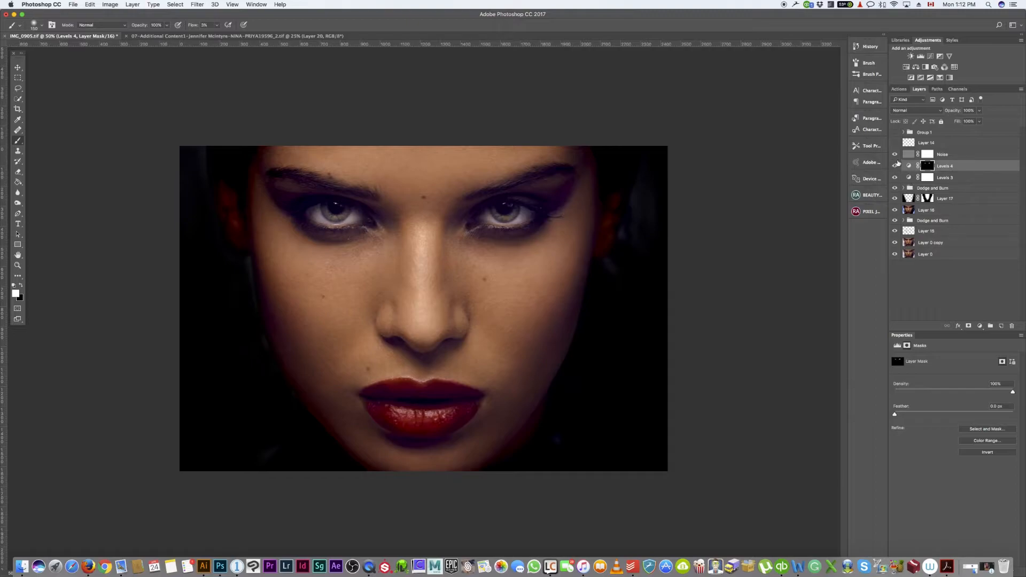
left_click(895, 167)
left_click(895, 167)
left_click(894, 166)
left_click(894, 167)
left_click(895, 167)
left_click(895, 167)
Strengthen the brightening with further white strokes over both eyes, and check the before and after.
mouse_move(492, 220)
left_mouse_down()
mouse_move(503, 204)
mouse_move(526, 205)
left_mouse_up()
mouse_move(329, 211)
left_mouse_down()
mouse_move(354, 213)
mouse_move(330, 211)
mouse_move(340, 211)
mouse_move(335, 219)
left_mouse_up()
mouse_move(498, 204)
left_mouse_down()
mouse_move(481, 222)
mouse_move(514, 201)
mouse_move(542, 209)
mouse_move(495, 240)
mouse_move(503, 212)
mouse_move(524, 210)
mouse_move(502, 221)
mouse_move(524, 213)
left_mouse_up()
left_click_drag(337, 218, 380, 221)
left_click(895, 166)
left_click(895, 166)
left_click(896, 166)
left_click(895, 166)
Add a Hue/Saturation layer above the second Levels layer and invert its mask to black.
key("super+equal")
key("super+equal")
key("super+equal")
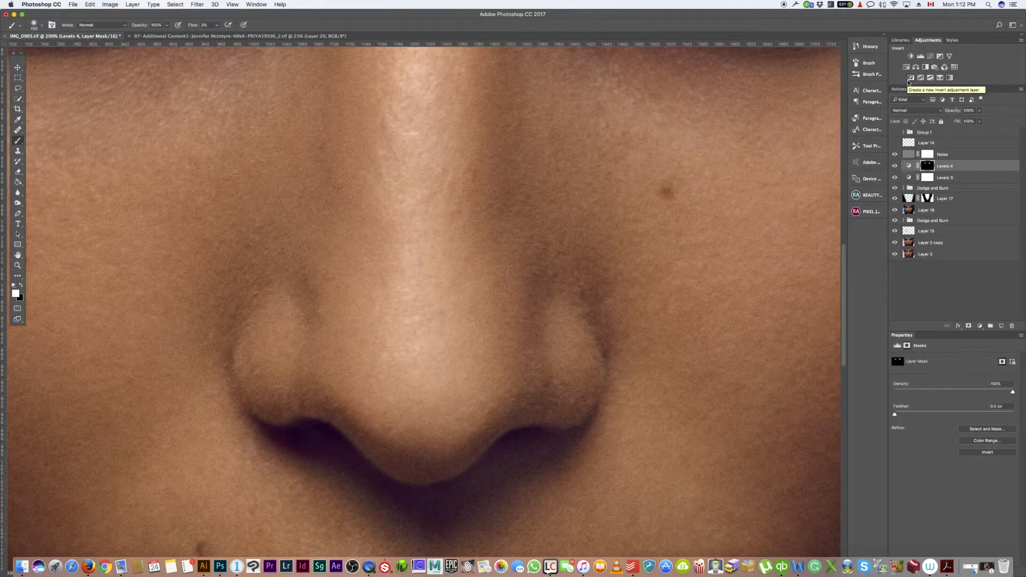
left_click_drag(565, 273, 532, 575)
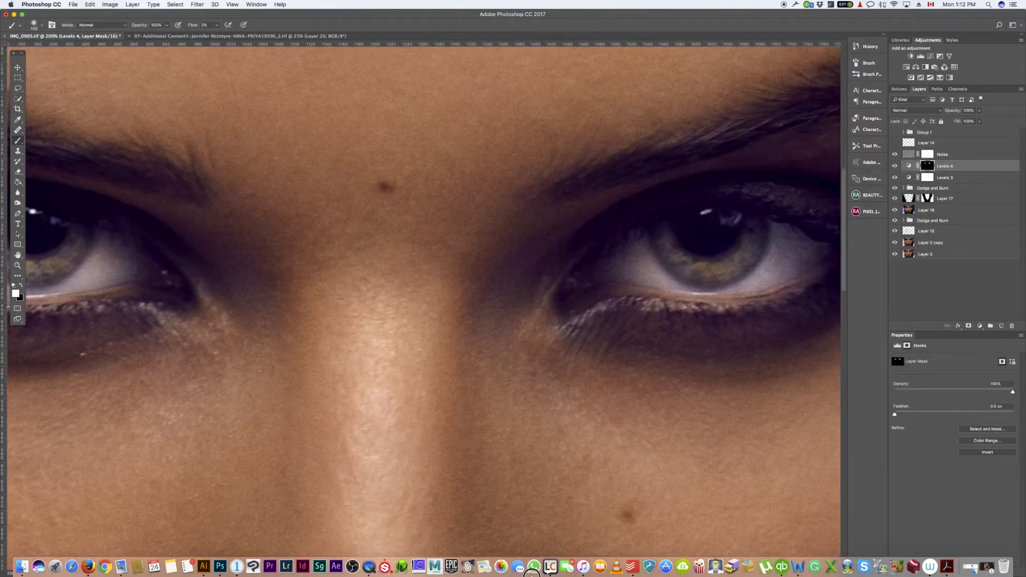
left_click_drag(630, 435, 536, 451)
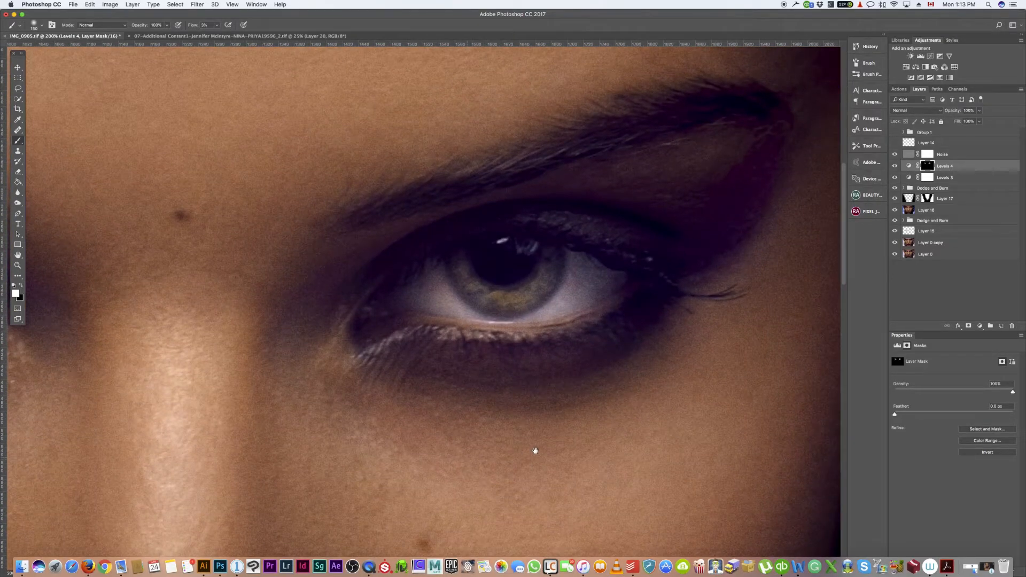
left_click(907, 68)
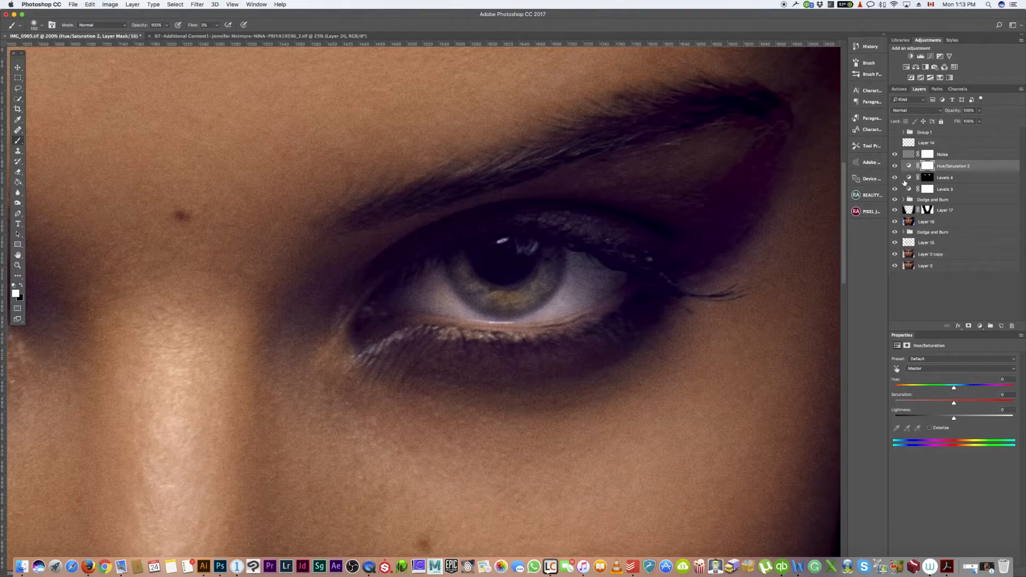
key("super+i")
Paint both irises on the Hue/Saturation mask with a much smaller white brush.
key("bracketleft")
key("bracketleft")
key("bracketleft")
key("bracketleft")
key("bracketleft")
key("bracketleft")
key("bracketleft")
mouse_move(467, 286)
left_mouse_down()
mouse_move(457, 271)
mouse_move(516, 302)
mouse_move(550, 256)
mouse_move(544, 279)
mouse_move(459, 282)
mouse_move(515, 301)
mouse_move(480, 291)
mouse_move(489, 305)
mouse_move(540, 278)
left_mouse_up()
key("space")
mouse_move(240, 336)
left_mouse_down()
mouse_move(566, 353)
mouse_move(672, 344)
left_mouse_up()
mouse_move(249, 243)
left_mouse_down()
mouse_move(264, 276)
mouse_move(307, 283)
mouse_move(344, 246)
mouse_move(279, 282)
mouse_move(249, 239)
mouse_move(252, 265)
mouse_move(248, 229)
mouse_move(270, 281)
left_mouse_up()
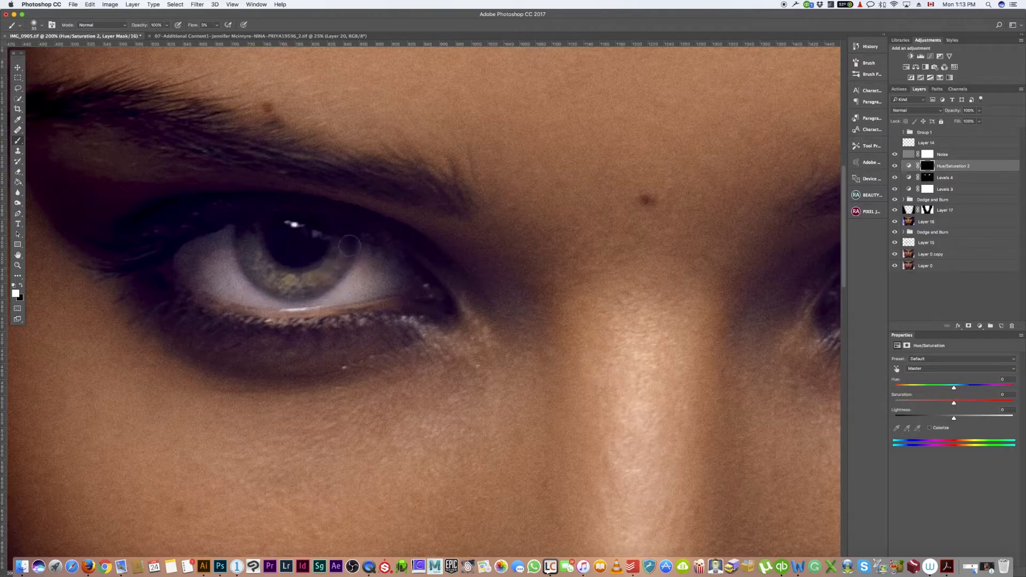
Set the brush flow to 100% and repaint the irises on the Hue/Saturation mask.
left_click(216, 24)
left_click_drag(218, 36, 264, 36)
left_click_drag(337, 376, 270, 366)
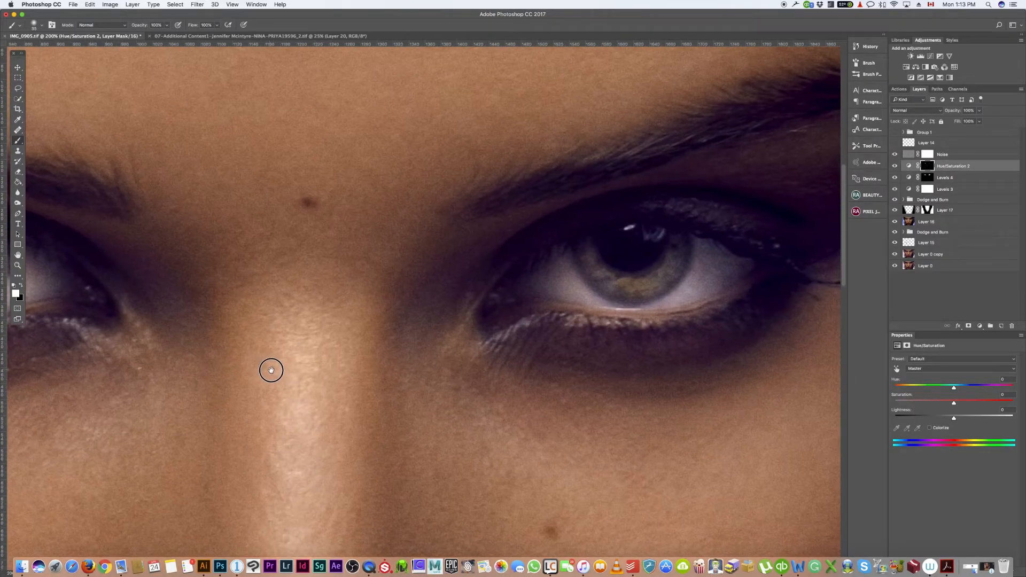
mouse_move(576, 241)
left_mouse_down()
mouse_move(593, 272)
mouse_move(618, 278)
mouse_move(671, 251)
mouse_move(640, 281)
mouse_move(668, 232)
mouse_move(655, 272)
left_mouse_up()
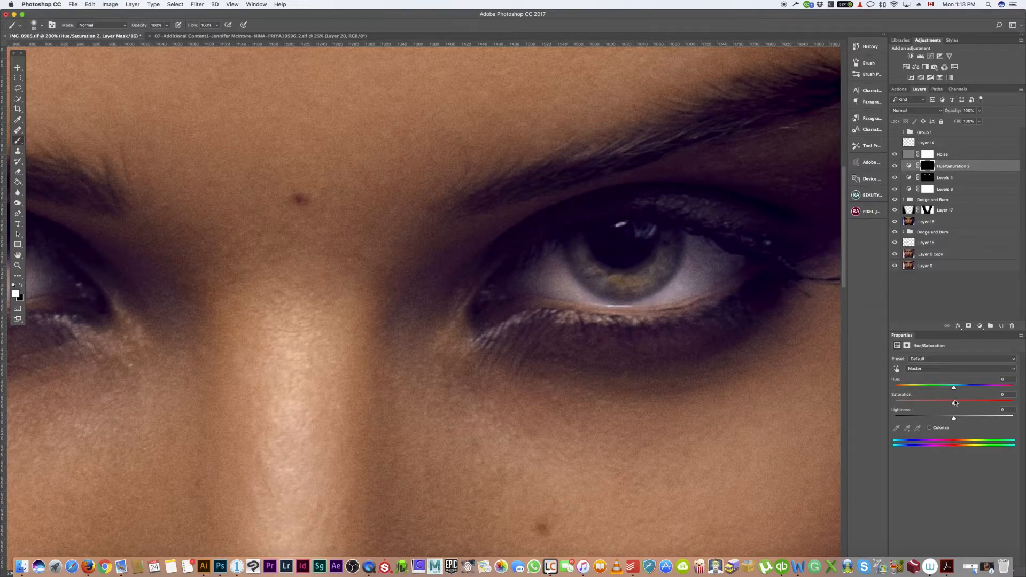
Set the Hue/Saturation layer's hue to +14 after undoing a negative shift, and compare the eyes with the layer hidden.
mouse_move(955, 389)
left_mouse_down()
mouse_move(991, 392)
mouse_move(914, 395)
mouse_move(973, 391)
mouse_move(942, 393)
left_mouse_up()
key("super+z")
mouse_move(955, 388)
left_mouse_down()
mouse_move(972, 389)
mouse_move(953, 389)
mouse_move(963, 393)
left_mouse_up()
key("super+minus")
key("super+minus")
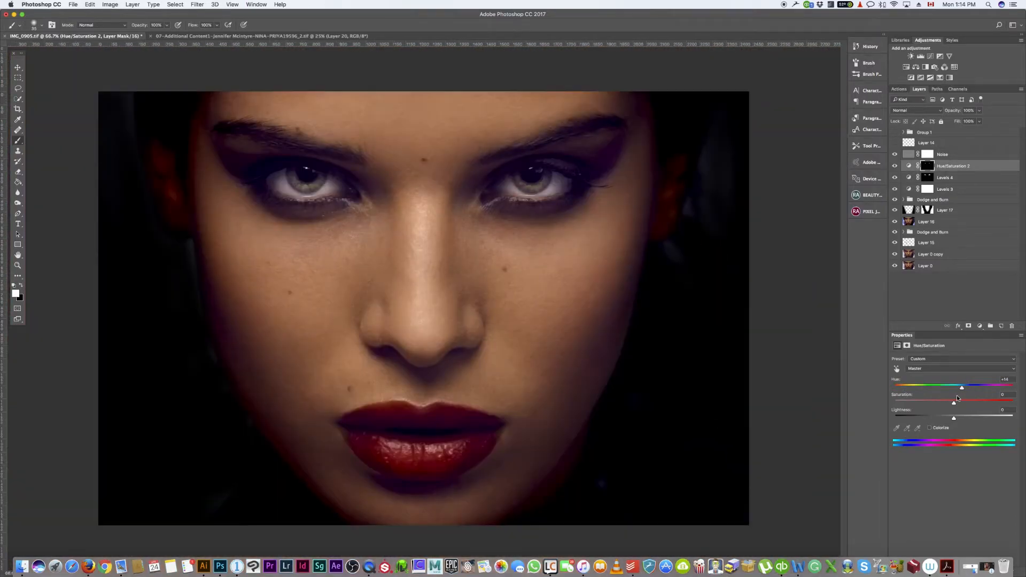
left_click(895, 166)
left_click(895, 168)
left_click(896, 167)
left_click(895, 168)
key("super+plus")
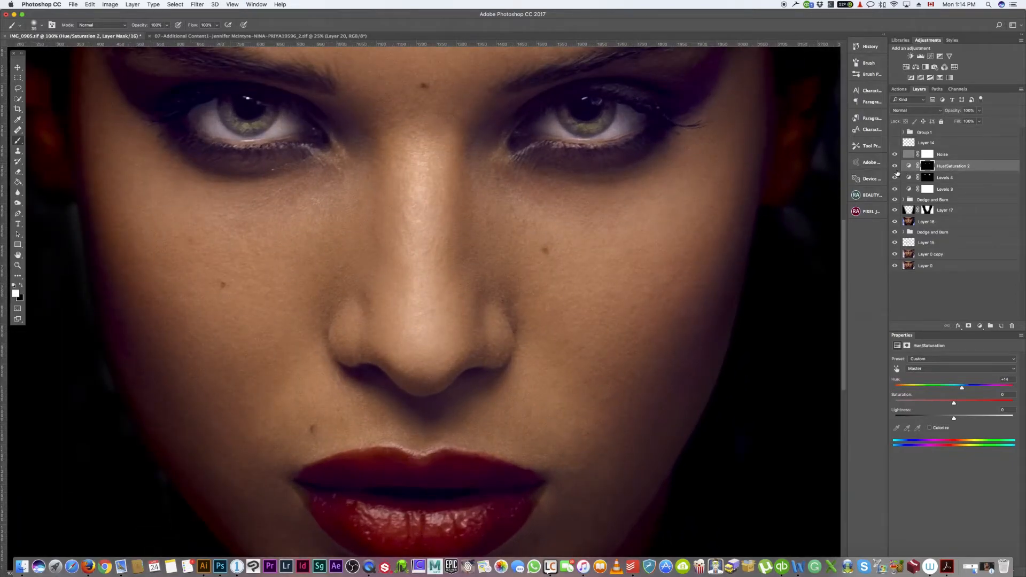
Raise the Hue/Saturation layer's saturation to intensify the iris colour, trying and undoing a lightness increase.
left_click_drag(955, 406, 985, 407)
key("super+minus")
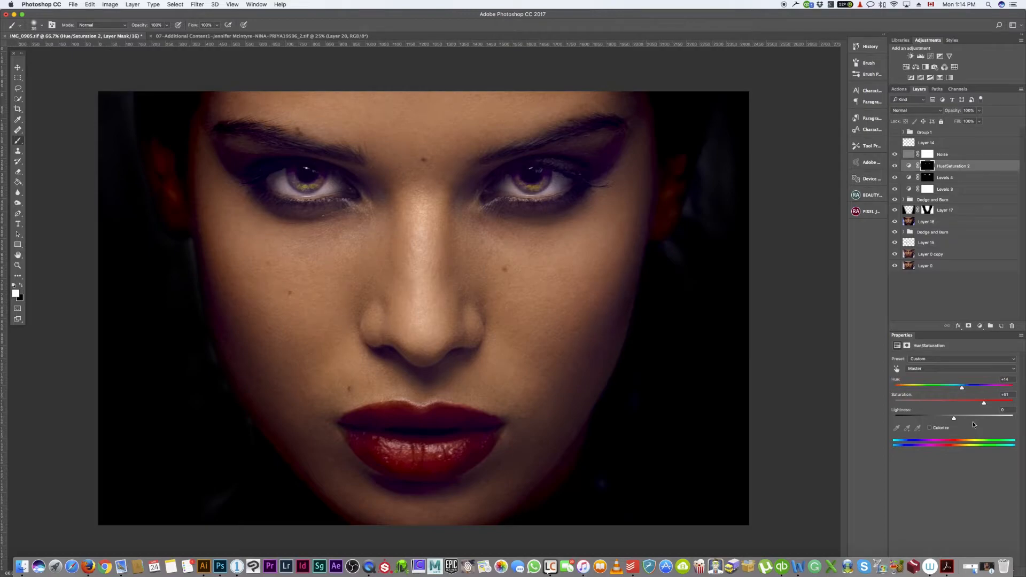
left_click_drag(955, 417, 985, 423)
key("super+z")
left_click_drag(954, 403, 976, 405)
Add a Color Balance adjustment layer above the Noise layer and set its shadows to cyan-red -12 and yellow-blue +6.
left_click(957, 157)
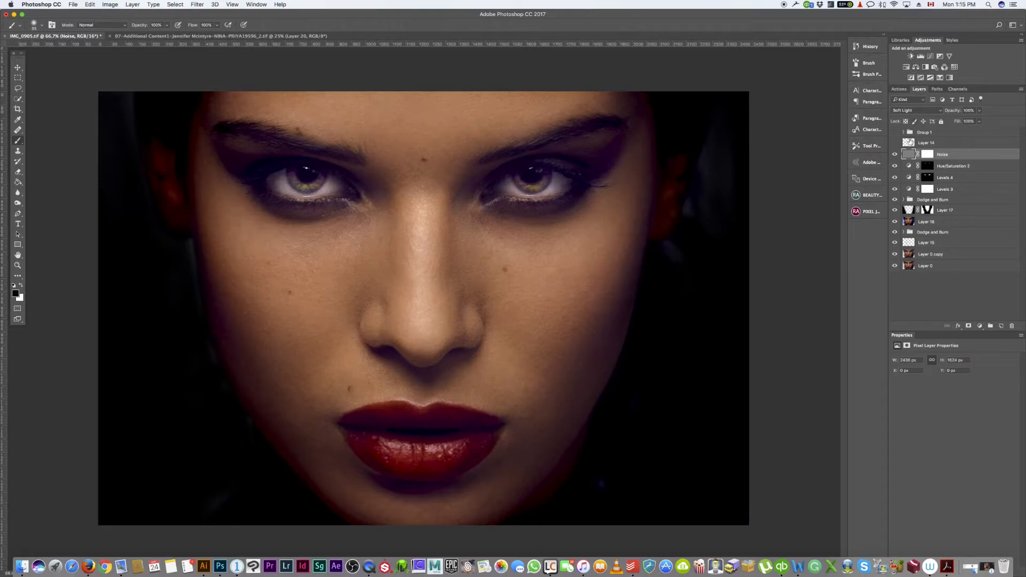
left_click(899, 143)
left_click(899, 143)
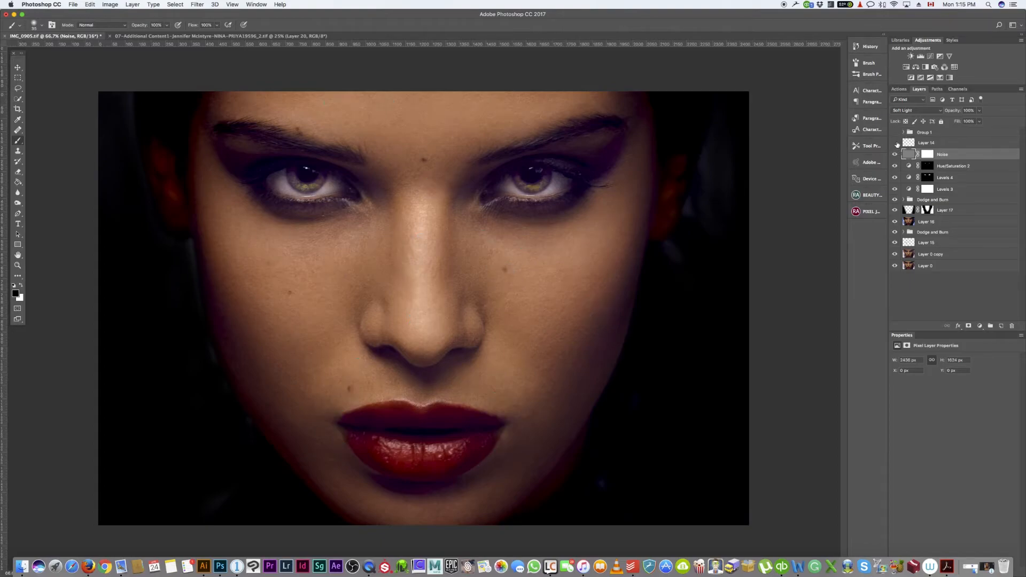
left_click(917, 68)
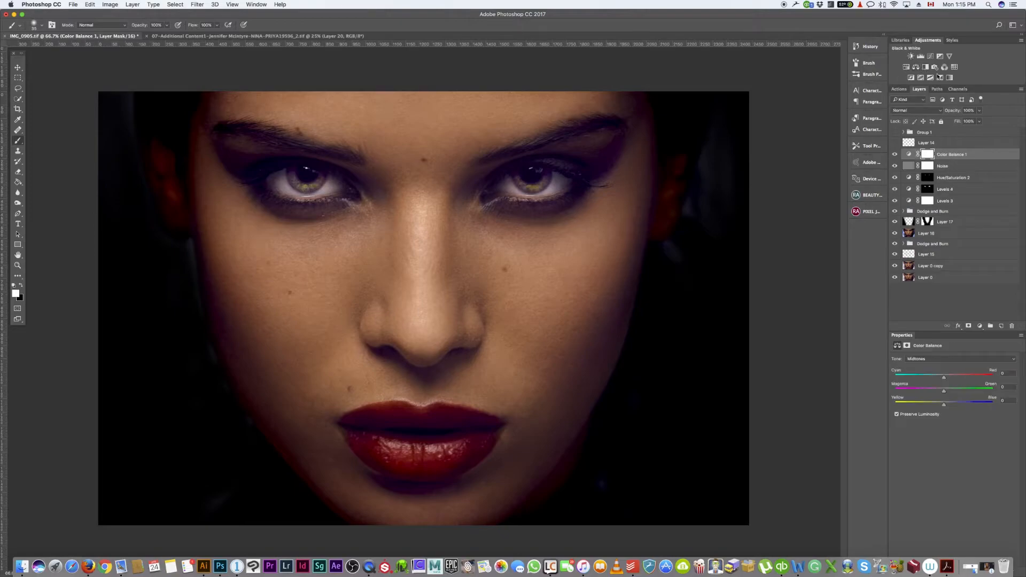
left_click(972, 363)
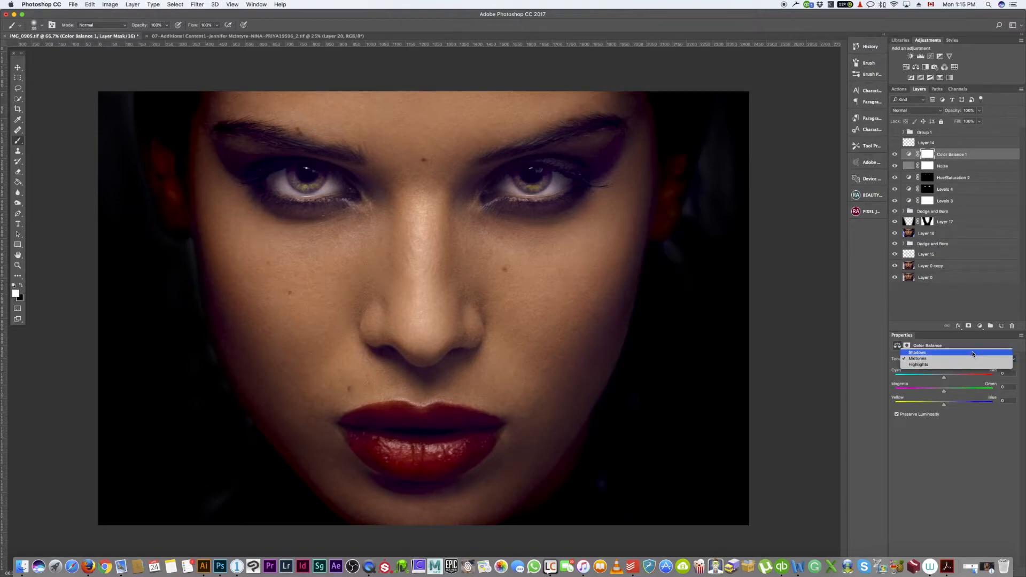
left_click(981, 352)
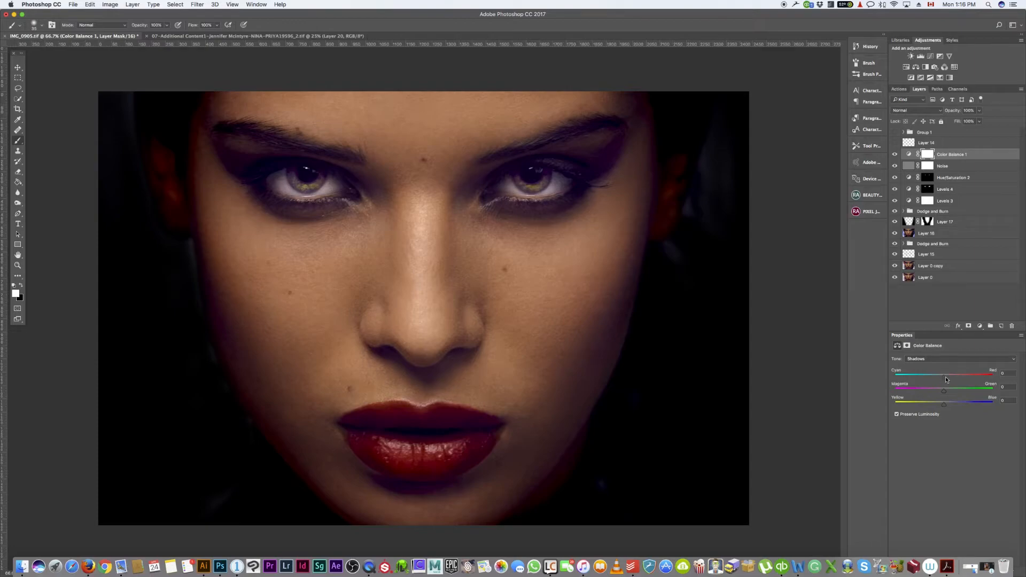
left_click_drag(944, 381, 938, 381)
left_click_drag(943, 407, 947, 407)
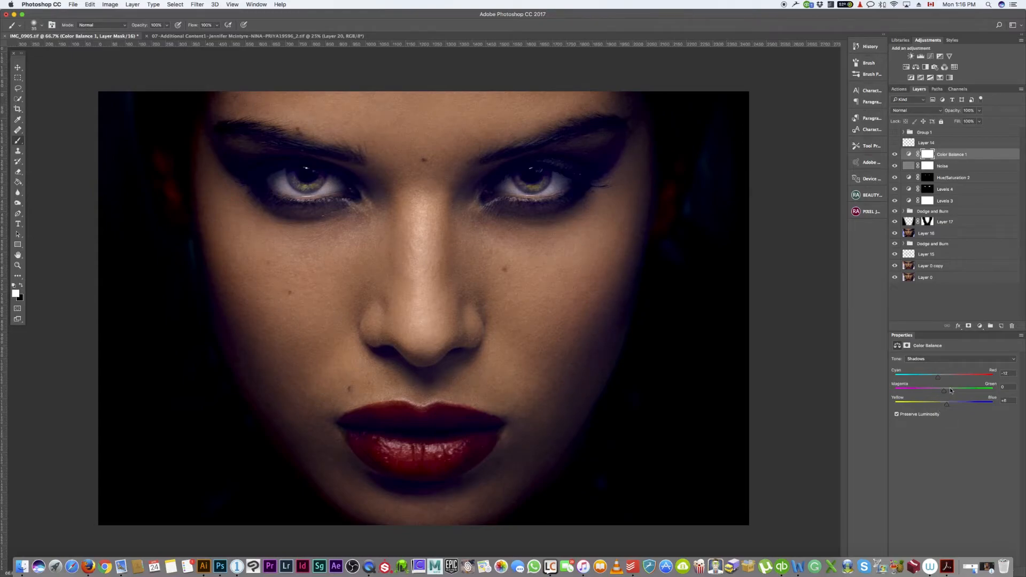
Set the Color Balance midtones to cyan-red +6, magenta-green +2 and yellow-blue -6, and switch the tone to Highlights.
left_click(961, 358)
left_click(960, 365)
mouse_move(944, 377)
left_mouse_down()
mouse_move(941, 408)
mouse_move(945, 395)
left_mouse_up()
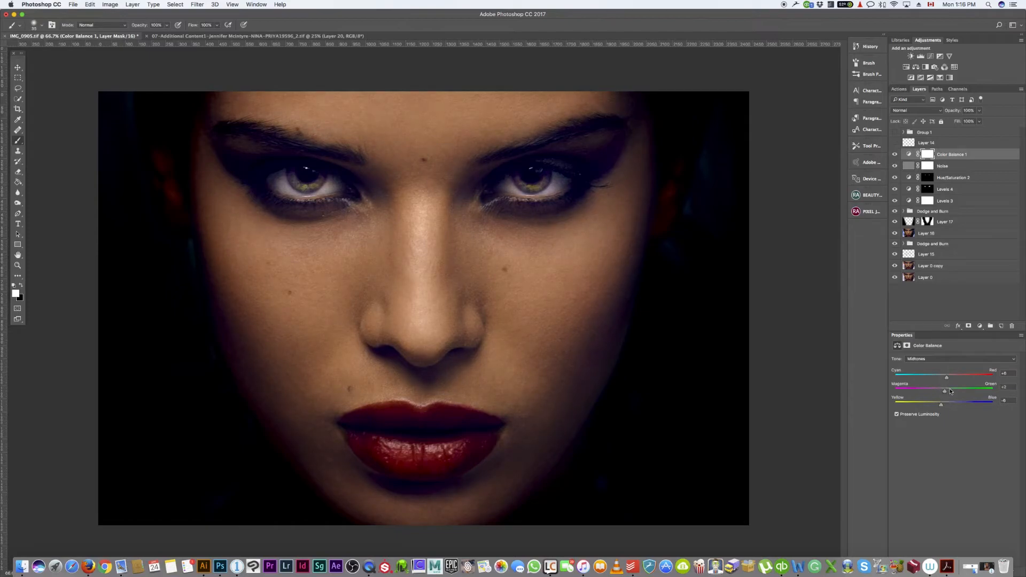
left_click(954, 360)
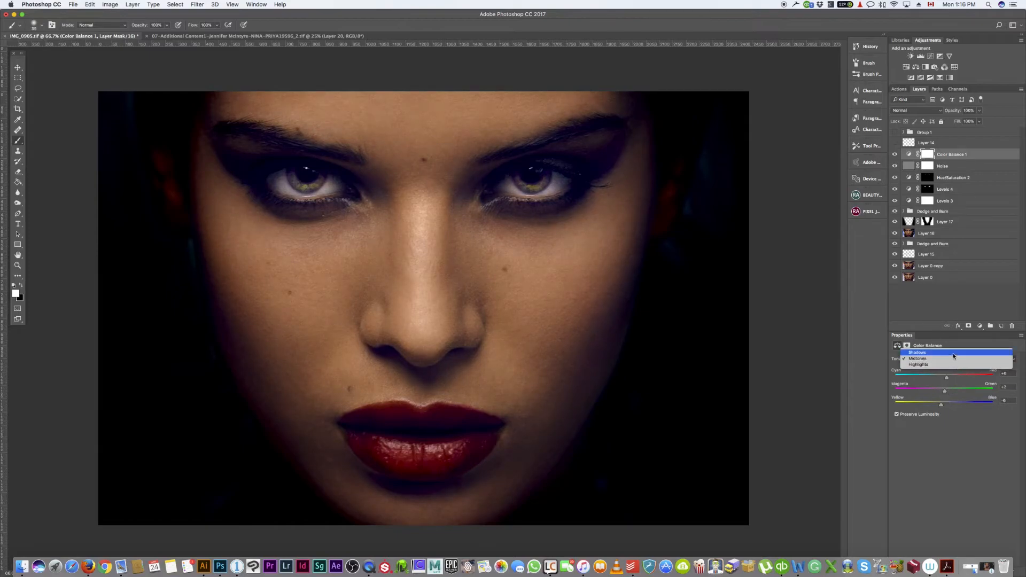
left_click(956, 365)
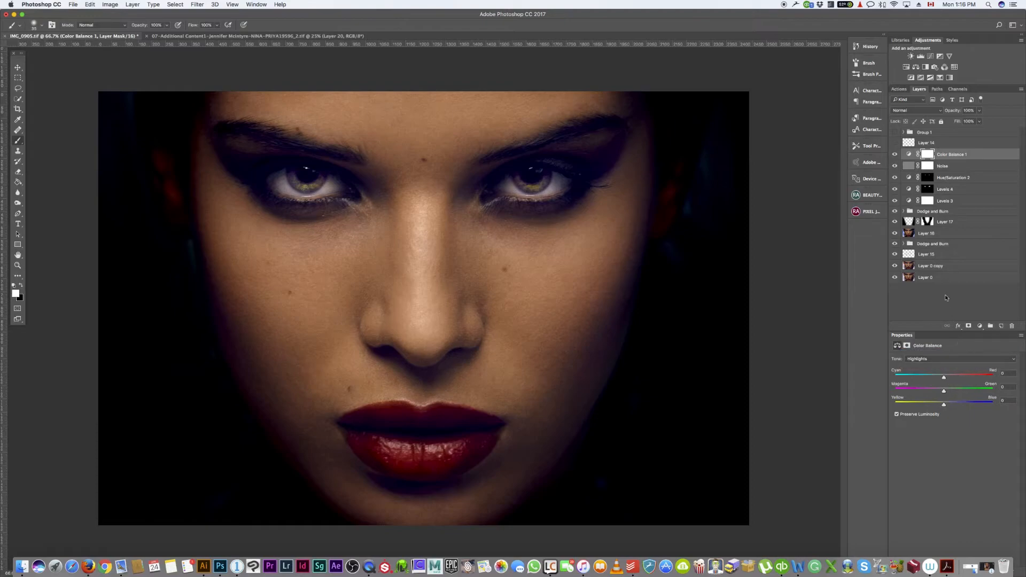
Compare the portrait with the Color Balance layer hidden and shown.
left_click(896, 154)
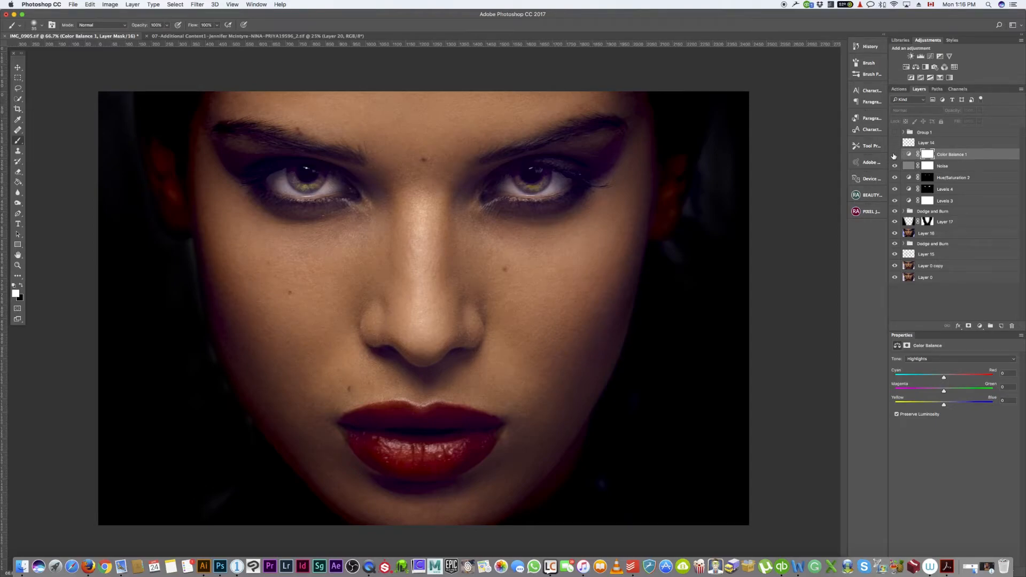
left_click(894, 155)
left_click(894, 156)
left_click(895, 155)
left_click(893, 156)
left_click(892, 158)
left_click(894, 154)
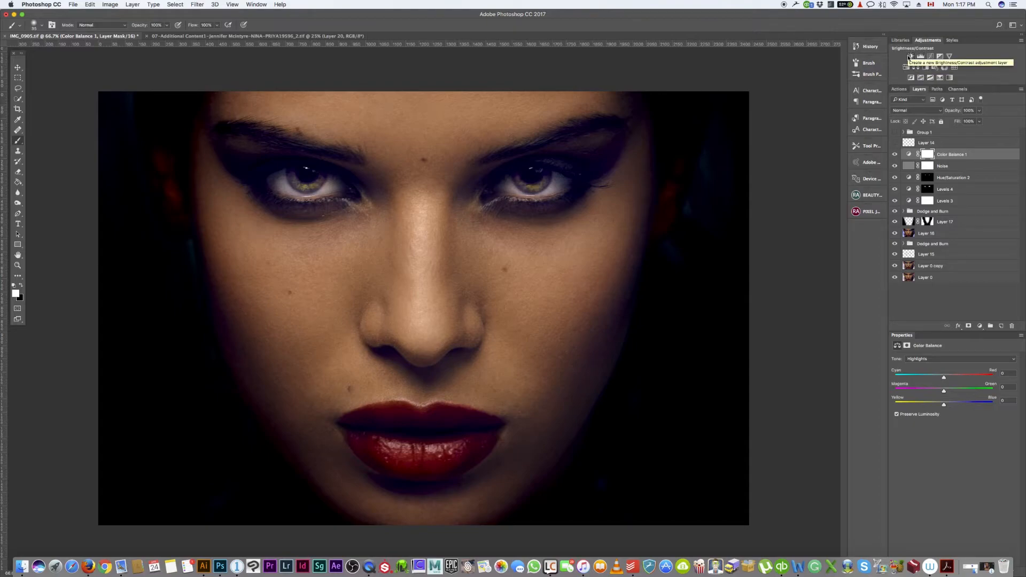
Add two Brightness/Contrast layers, raising the brightness of the first and setting the second to brightness 27 and contrast 10.
left_click(910, 57)
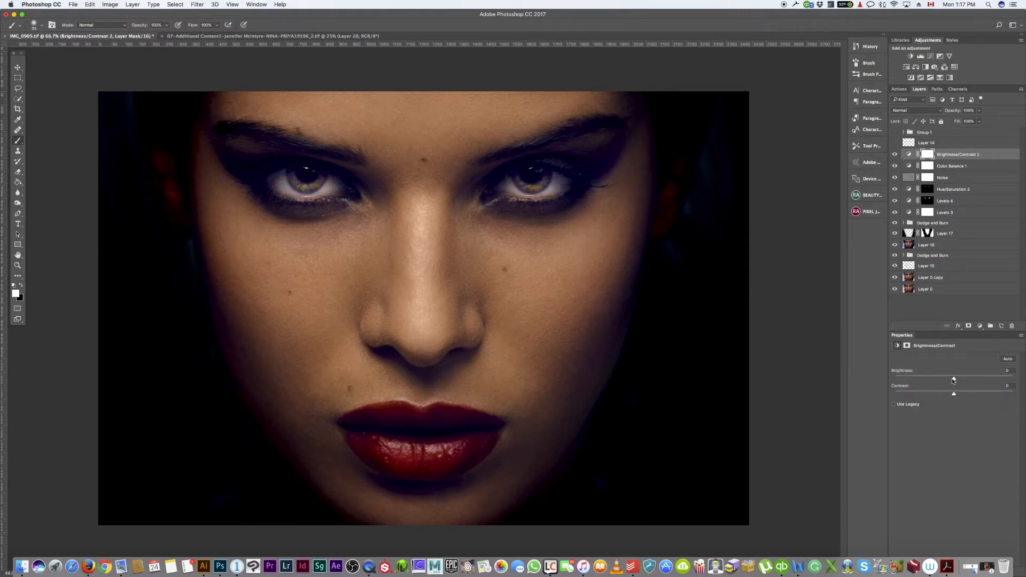
left_click_drag(955, 380, 966, 380)
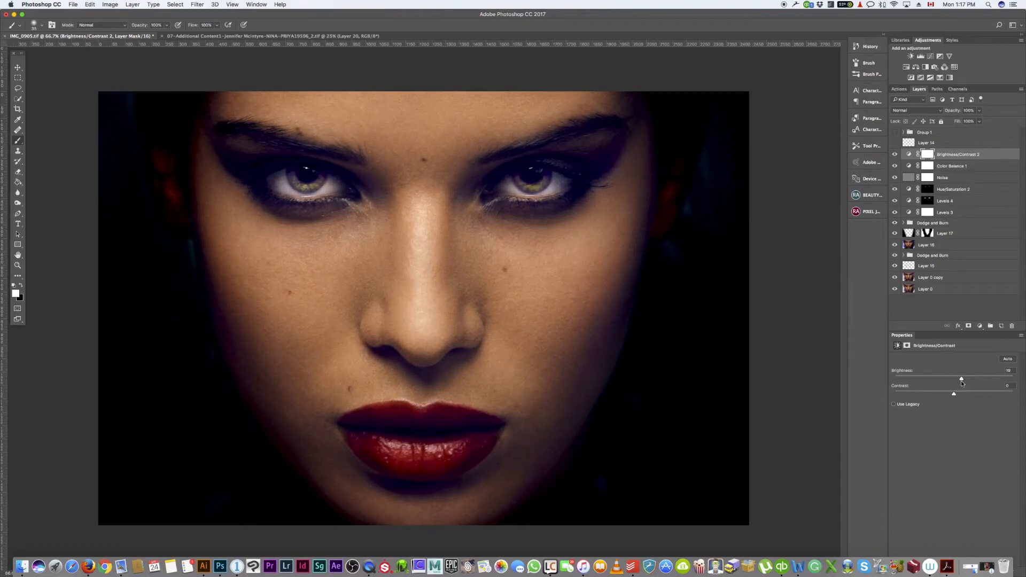
left_click(911, 56)
mouse_move(955, 379)
left_mouse_down()
mouse_move(964, 379)
mouse_move(954, 395)
mouse_move(964, 396)
mouse_move(951, 396)
mouse_move(960, 397)
left_mouse_up()
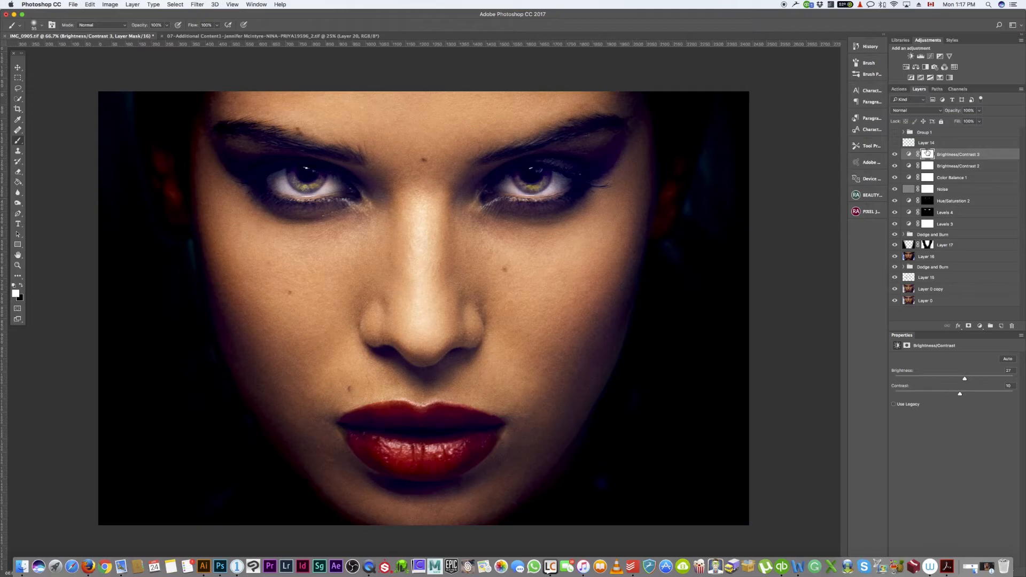
Move the Noise layer above Layer 14 and compare the image with the noise hidden.
left_click_drag(946, 191, 952, 137)
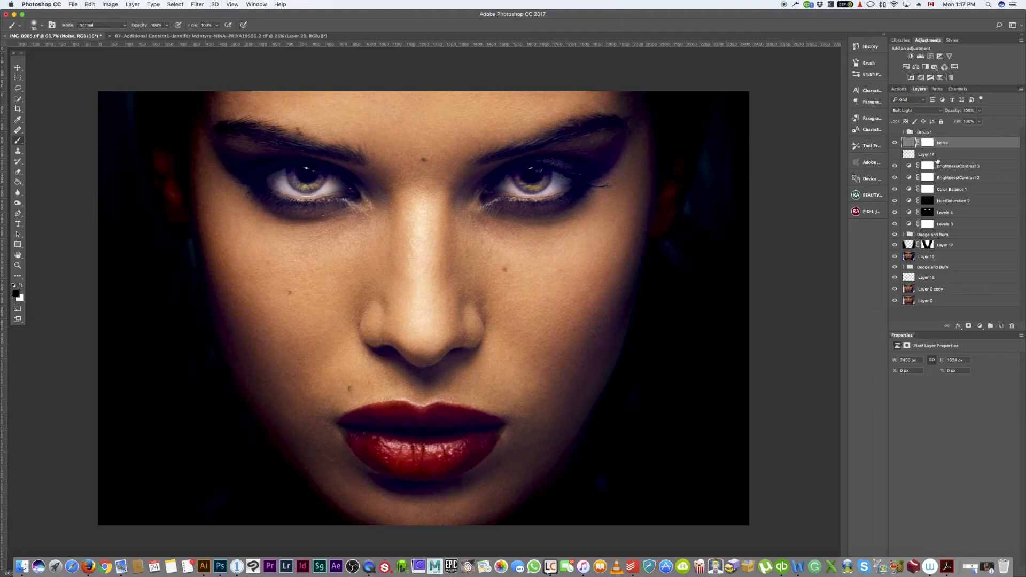
left_click(896, 143)
left_click(895, 144)
Invert the mask of the upper Brightness/Contrast layer to black.
left_click(928, 166)
key("x")
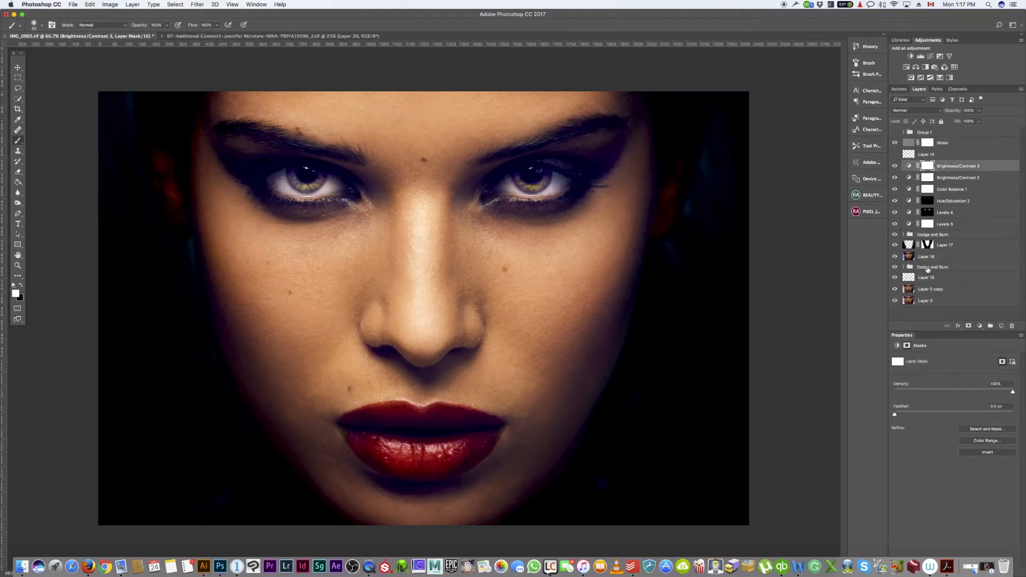
key("super+i")
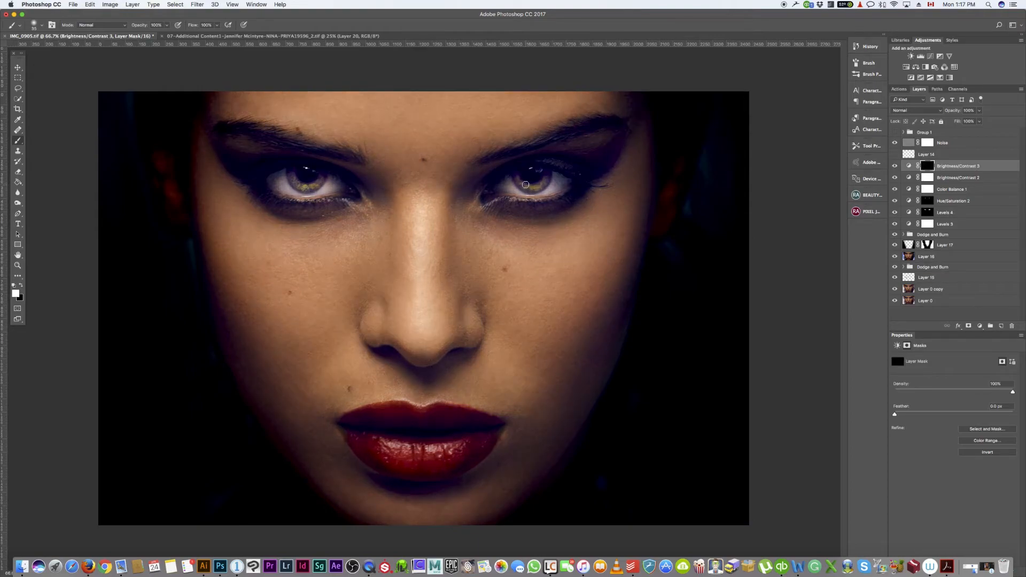
Paint over both eyes on the upper Brightness/Contrast mask with a much larger white brush.
left_click(532, 186)
key("bracketright")
key("bracketright")
key("bracketright")
key("bracketright")
key("bracketright")
key("bracketright")
key("bracketright")
key("bracketright")
key("bracketright")
key("bracketright")
key("bracketright")
mouse_move(555, 192)
left_mouse_down()
mouse_move(541, 175)
mouse_move(558, 177)
mouse_move(523, 190)
mouse_move(556, 175)
mouse_move(541, 172)
mouse_move(499, 190)
mouse_move(560, 189)
left_mouse_up()
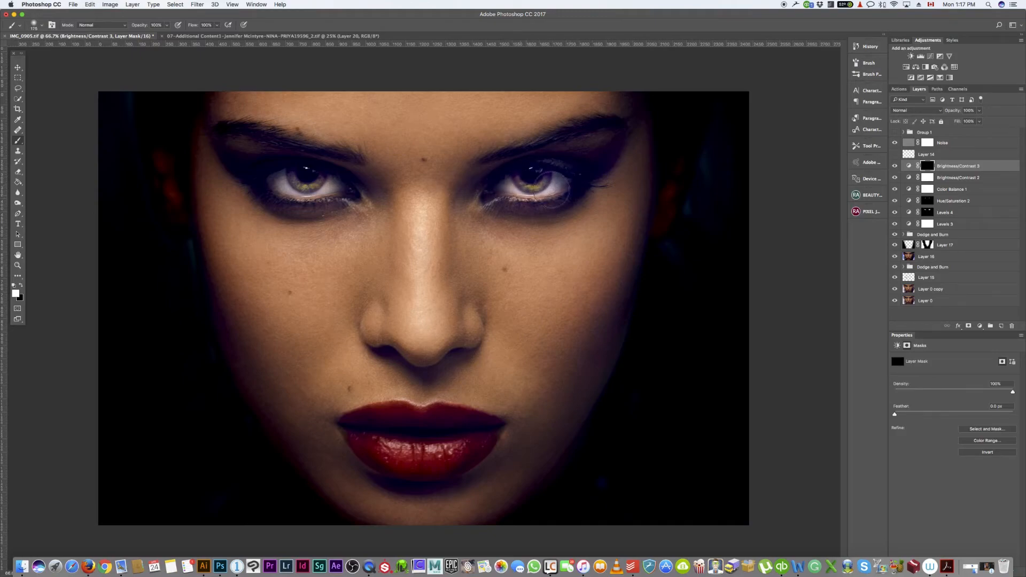
mouse_move(342, 192)
left_mouse_down()
mouse_move(292, 176)
mouse_move(325, 185)
left_mouse_up()
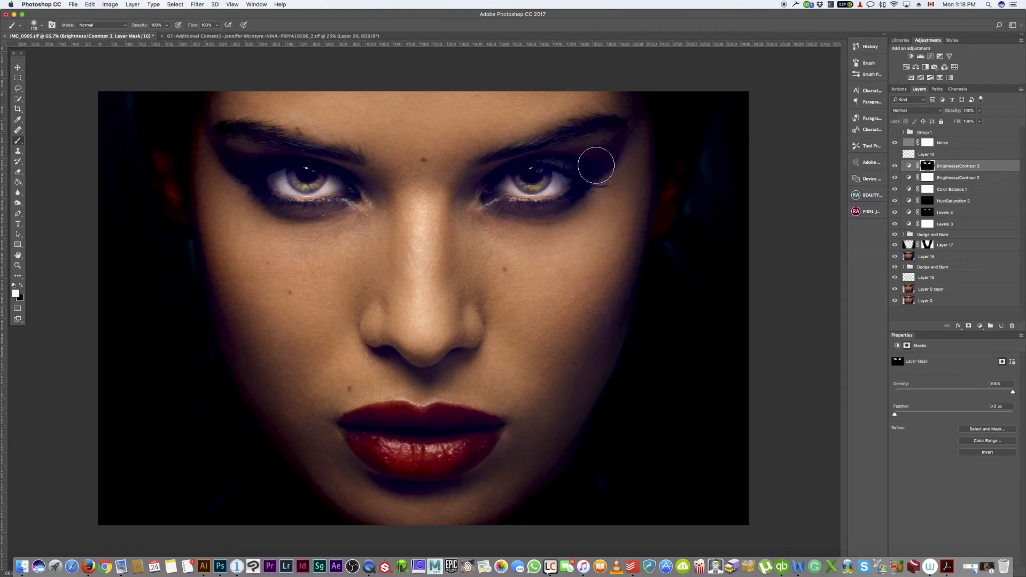
Compare the eyes repeatedly with the upper Brightness/Contrast layer hidden and shown.
left_click(895, 167)
left_click(895, 167)
left_click(895, 167)
left_click(895, 167)
left_click(895, 167)
left_click(896, 167)
left_click(896, 167)
left_click(896, 167)
left_click(896, 167)
left_click(895, 167)
left_click(895, 167)
left_click(896, 167)
left_click(904, 132)
left_click(904, 133)
Stamp all visible layers into a new layer above Noise and run the Sharpen action on it.
left_click(943, 144)
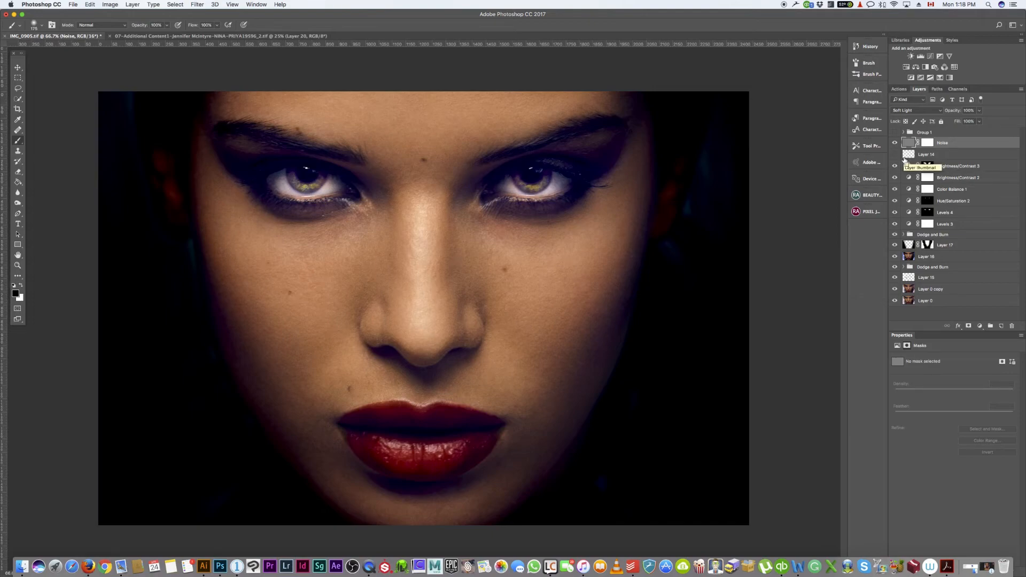
key("super+alt+shift+e")
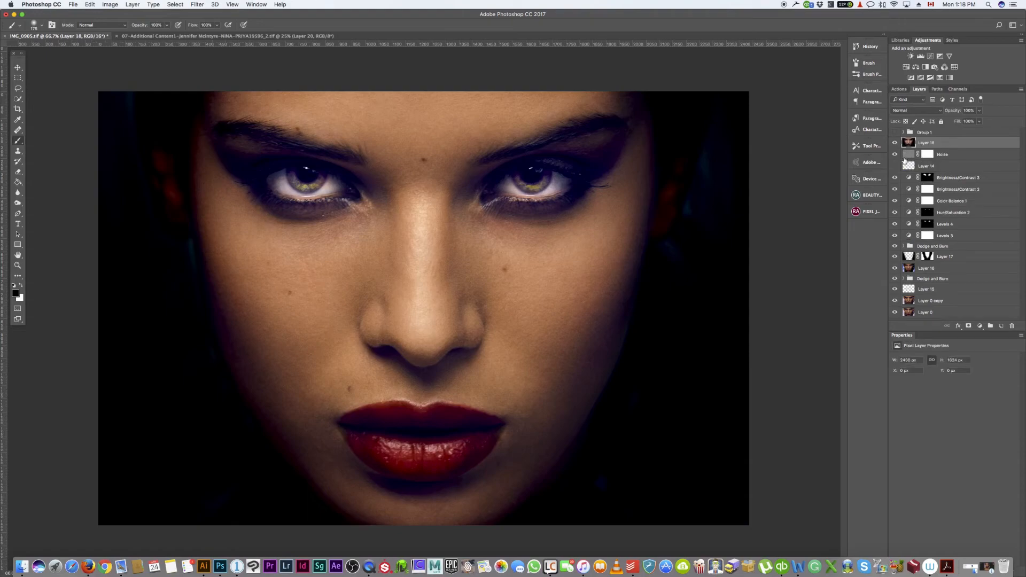
left_click(899, 88)
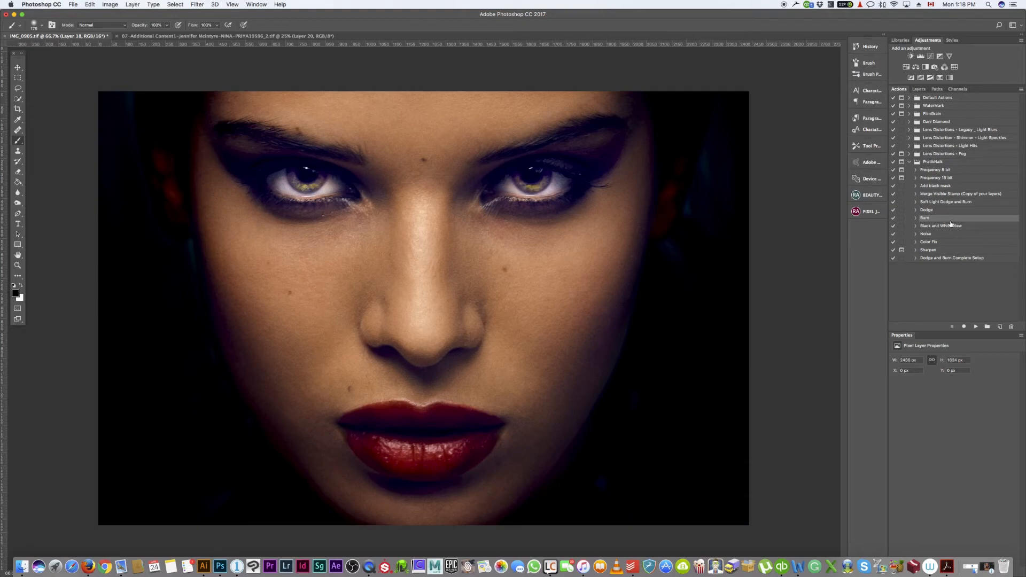
left_click(941, 251)
left_click(976, 327)
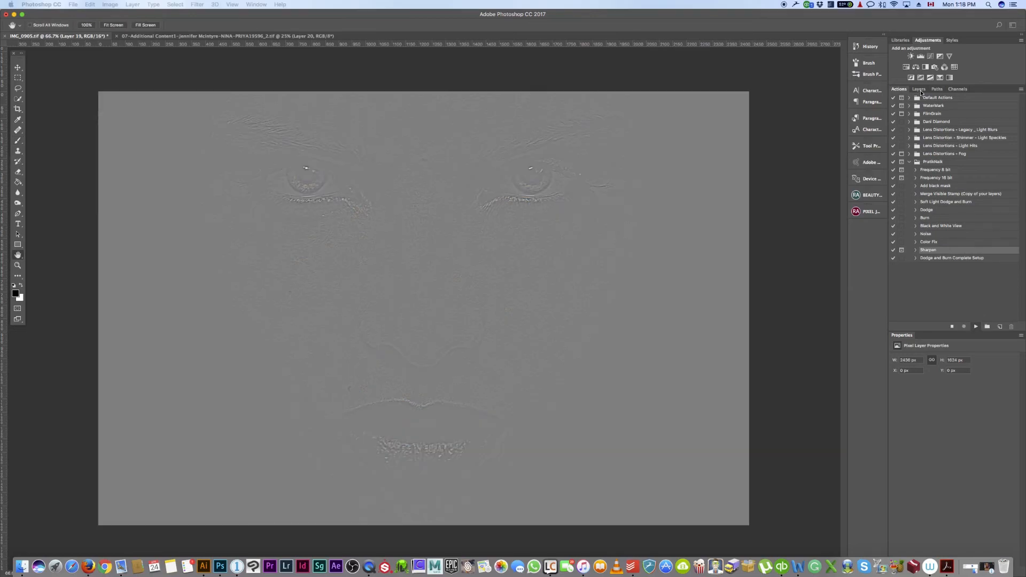
left_click(920, 90)
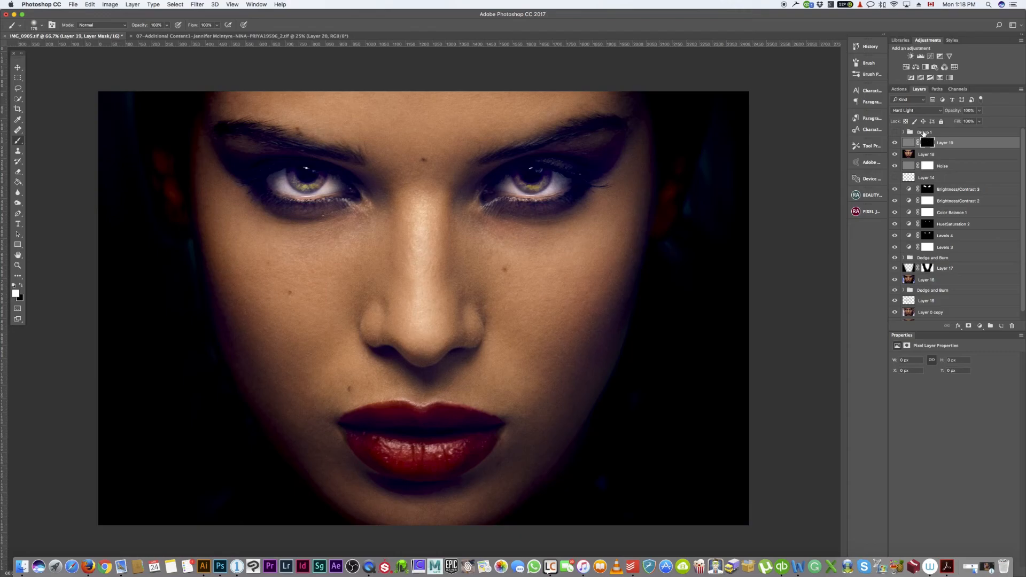
Paint the eyes and lips in white on the sharpening layer's mask, undoing one stroke and using a smaller brush.
mouse_move(925, 143)
left_mouse_down()
mouse_move(924, 166)
mouse_move(924, 143)
left_mouse_up()
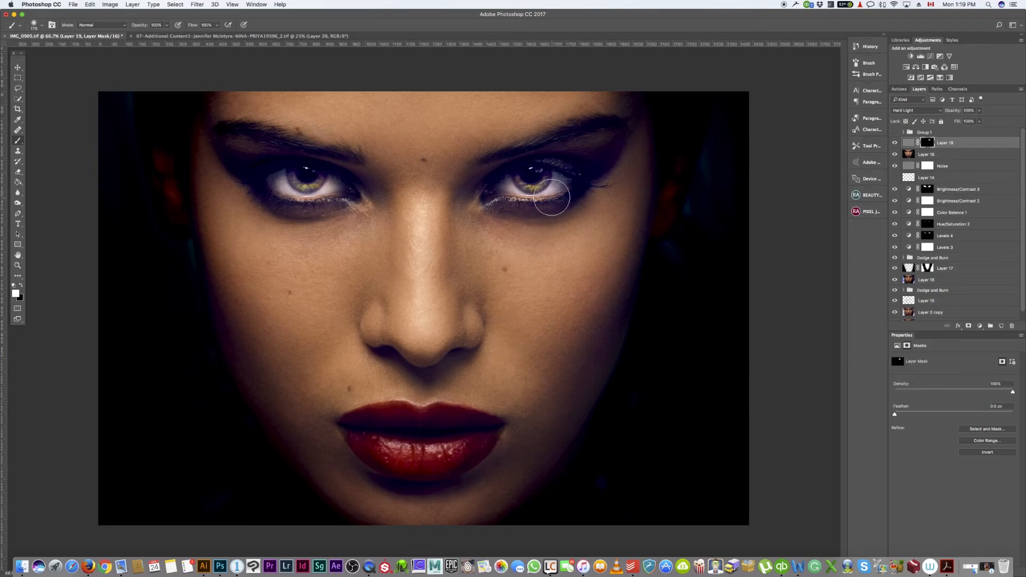
key("super+z")
key("bracketleft")
key("bracketleft")
key("bracketleft")
key("bracketleft")
key("bracketleft")
mouse_move(414, 449)
left_mouse_down()
mouse_move(405, 452)
mouse_move(411, 423)
mouse_move(388, 409)
left_mouse_up()
key("bracketleft")
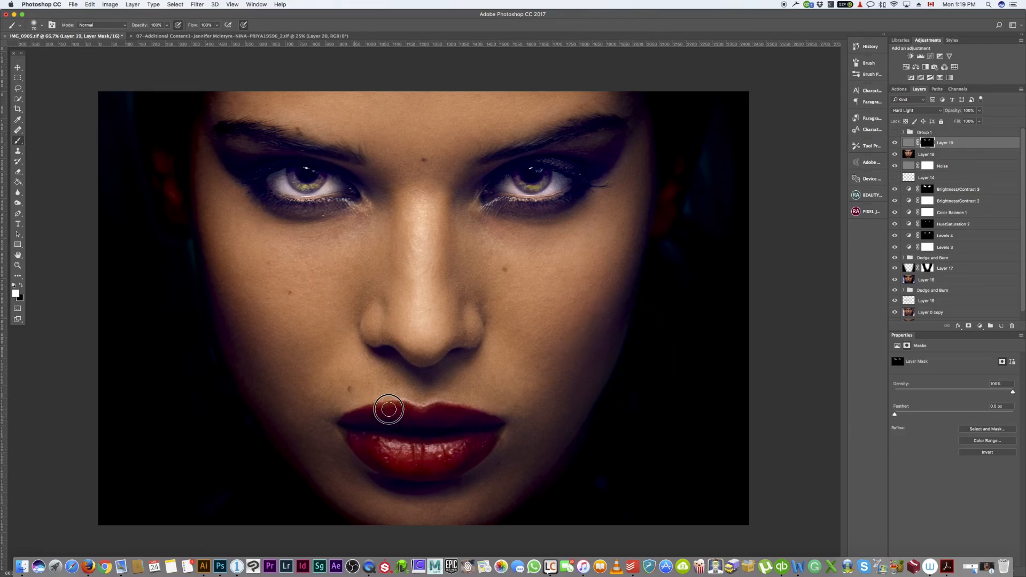
mouse_move(395, 473)
left_mouse_down()
mouse_move(440, 472)
mouse_move(484, 450)
left_mouse_up()
Paint the eyebrows, lashes and eye corners in white on the sharpening layer's mask.
left_click(251, 128)
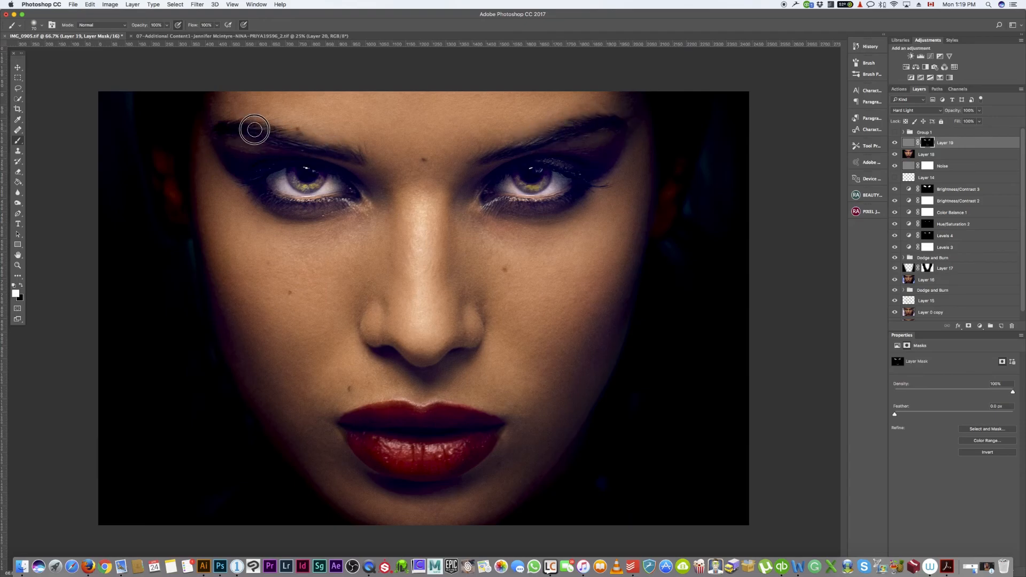
left_click(568, 190)
left_click(488, 188)
left_click(329, 202)
left_click(247, 174)
left_click(265, 166)
left_click_drag(348, 157, 273, 137)
left_click(495, 153)
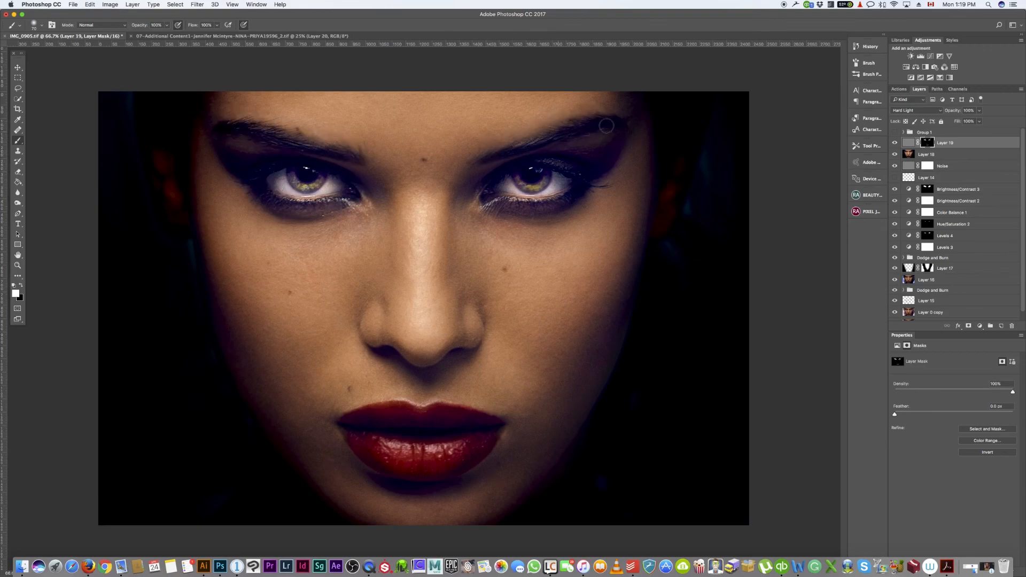